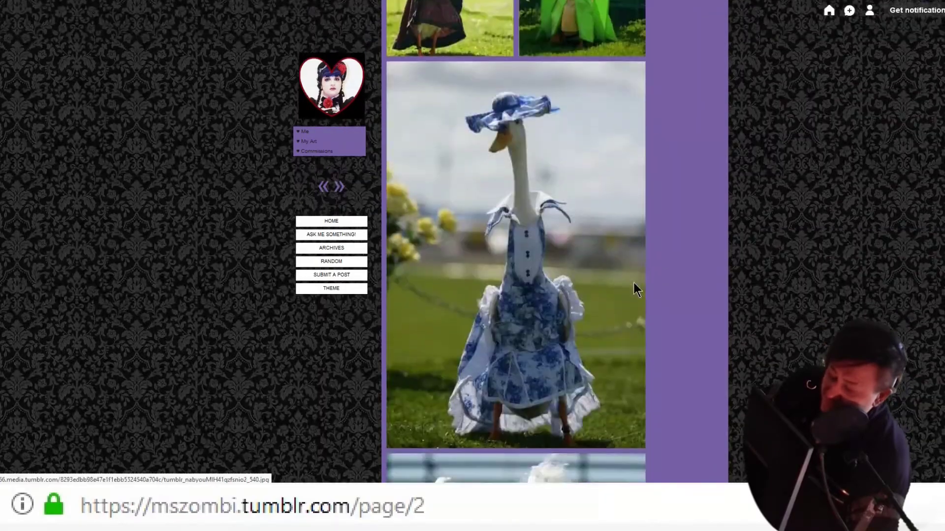
{"action": "scroll", "coordinate": [620, 272], "scroll_direction": "down", "scroll_amount": 20}
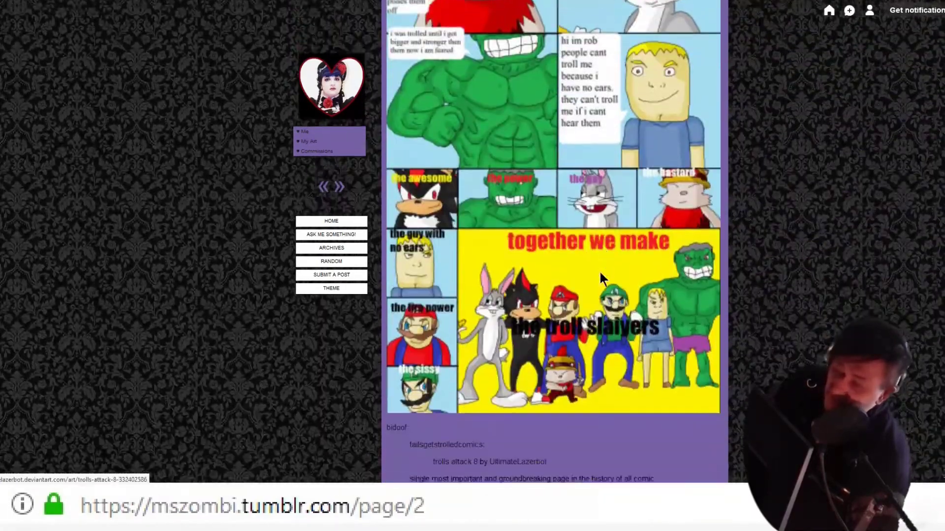
{"action": "scroll", "coordinate": [518, 117], "scroll_direction": "down", "scroll_amount": 5}
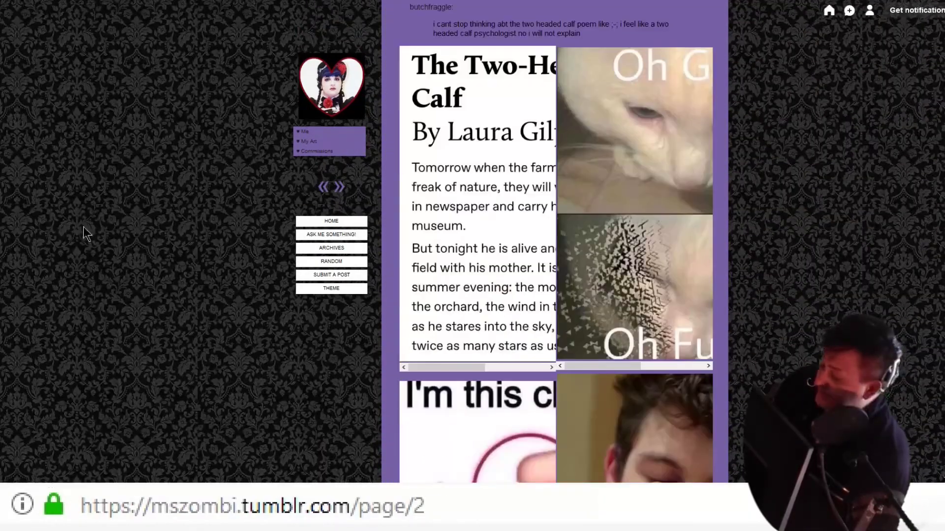
Open the folder named 5 inside Photos > 2098 in File Explorer.
{"action": "key", "text": "super"}
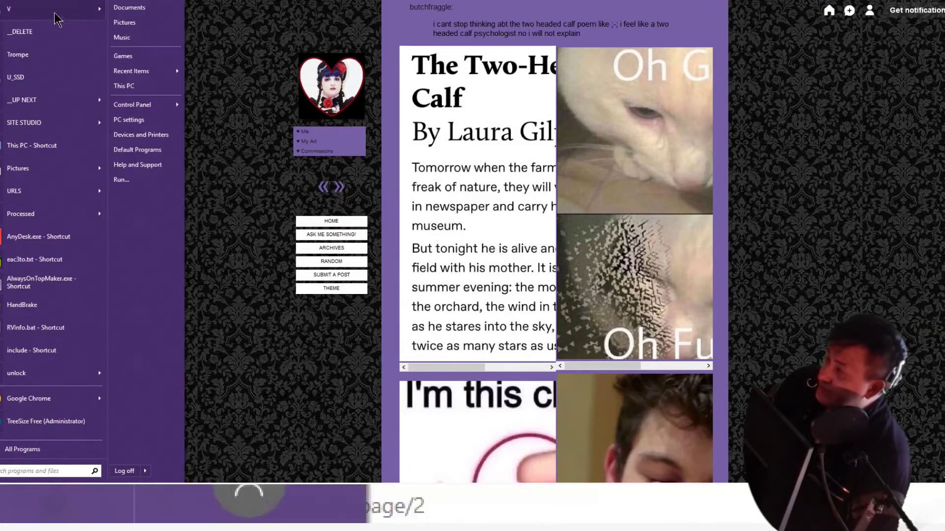
{"action": "mouse_move", "coordinate": [281, 489]}
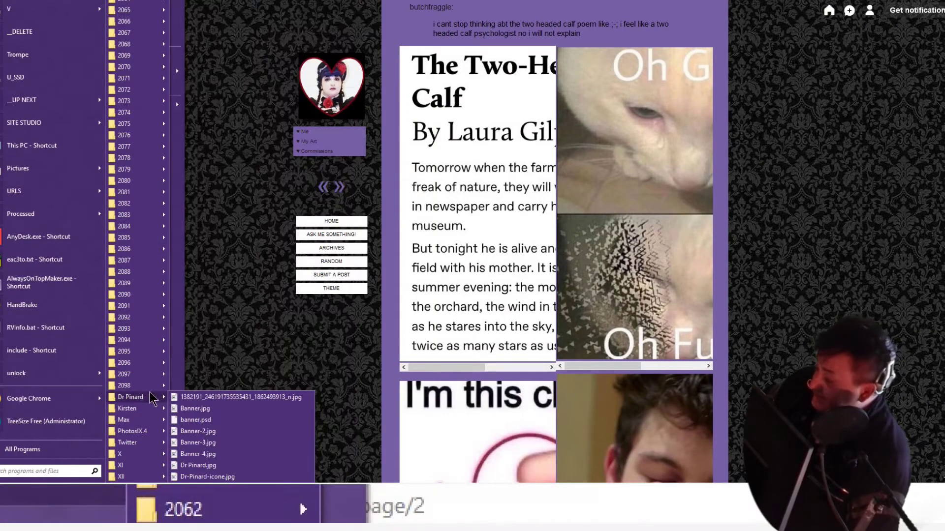
{"action": "mouse_move", "coordinate": [141, 385]}
{"action": "mouse_move", "coordinate": [216, 34]}
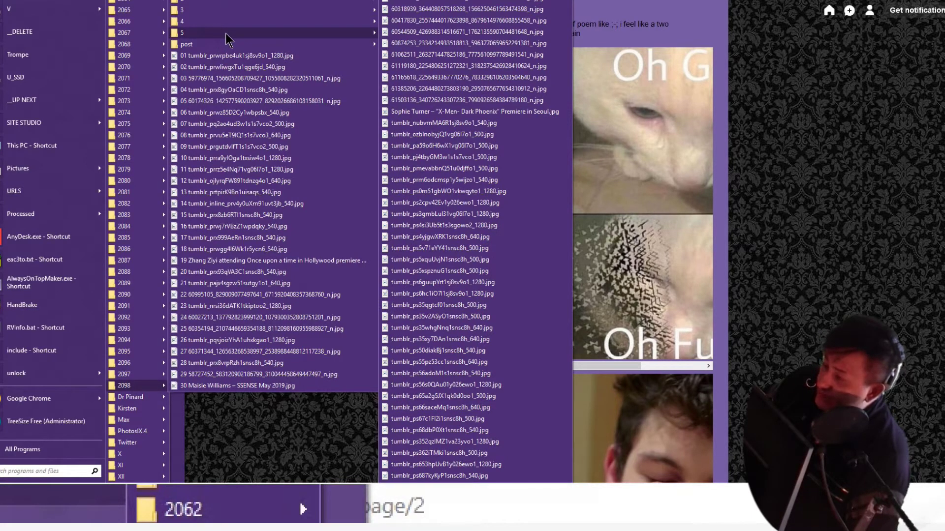
{"action": "key", "text": "super"}
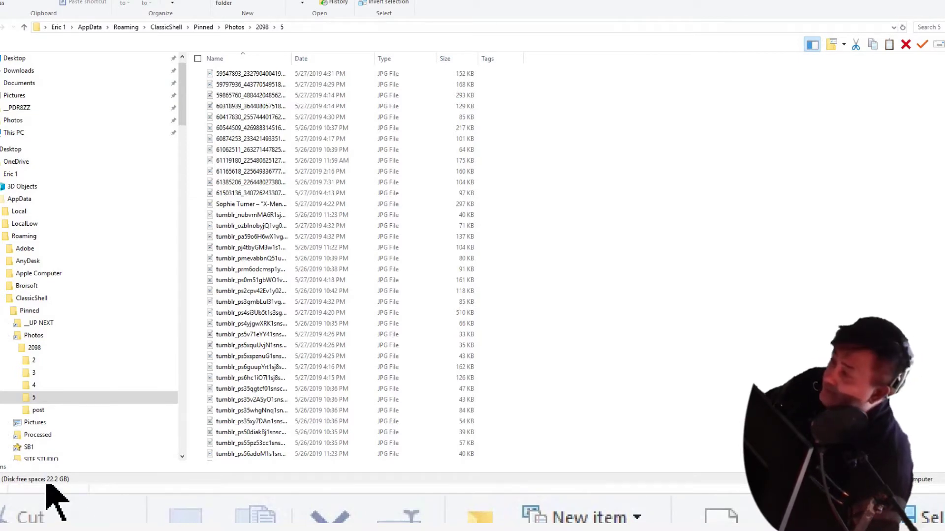
Display the folder's files as extra large icons and preview the first photo in a widened preview pane.
{"action": "scroll", "coordinate": [57, 502], "scroll_direction": "down", "scroll_amount": 2}
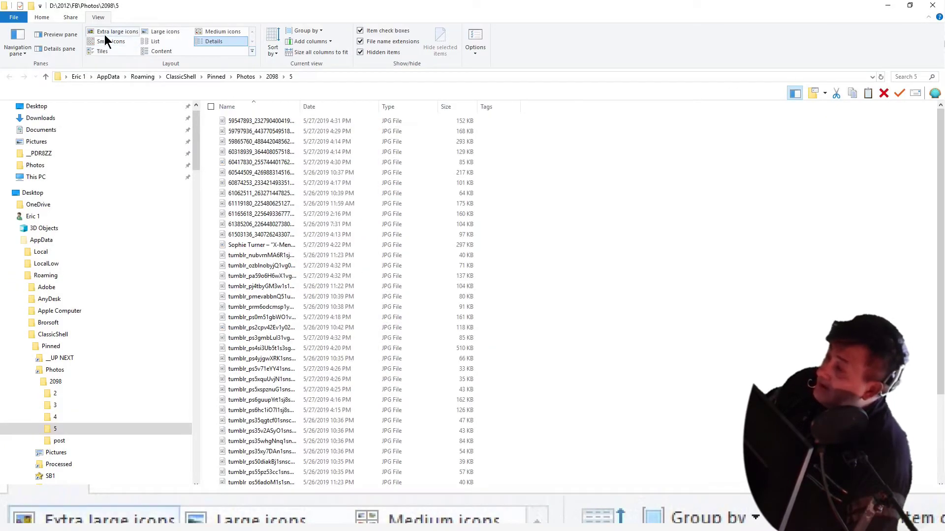
{"action": "left_click", "coordinate": [106, 33]}
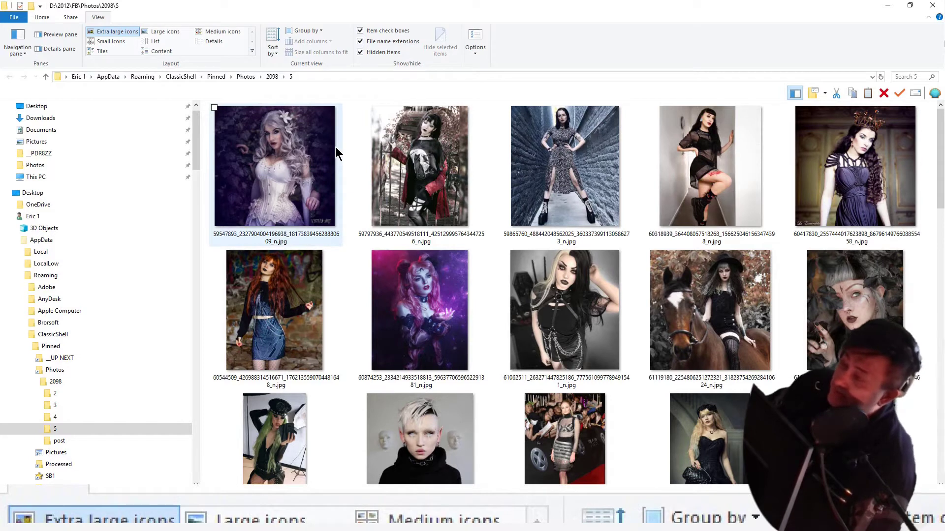
{"action": "left_click", "coordinate": [60, 37]}
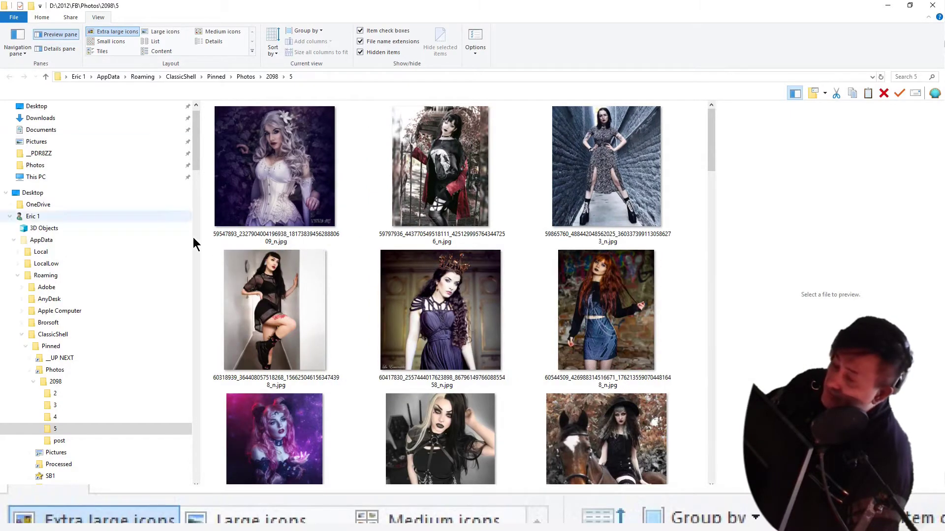
{"action": "left_click", "coordinate": [232, 186]}
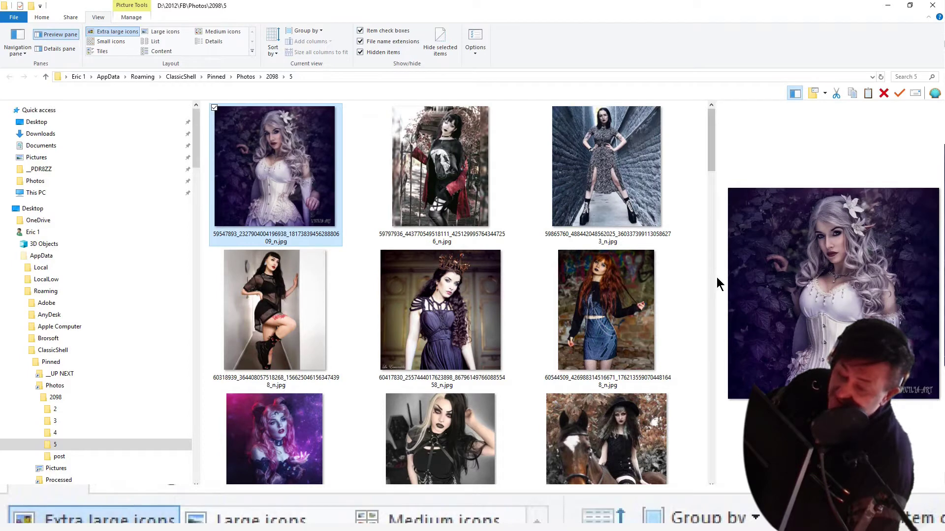
{"action": "left_click_drag", "start_coordinate": [716, 276], "coordinate": [558, 285]}
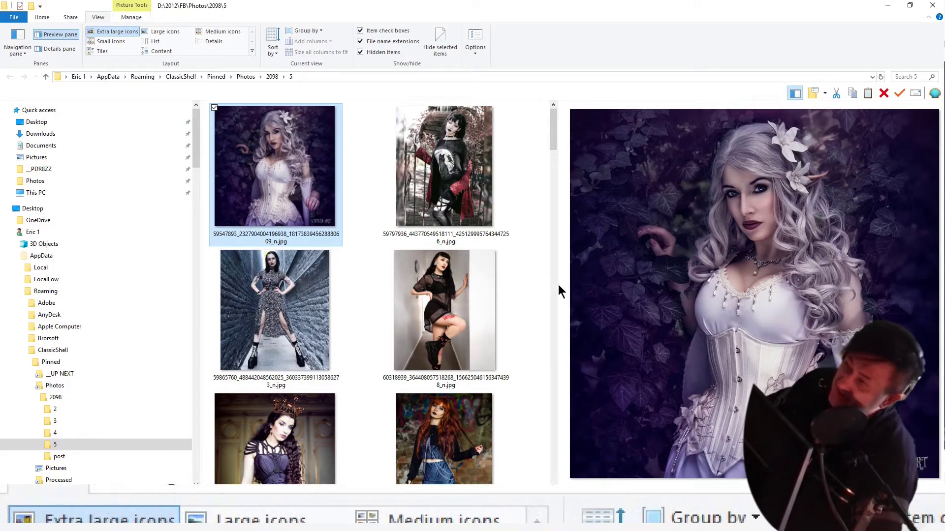
Switch to the browser, open the RoseShock Instagram profile from bookmark folder 3 and look through its posts.
{"action": "key", "text": "alt"}
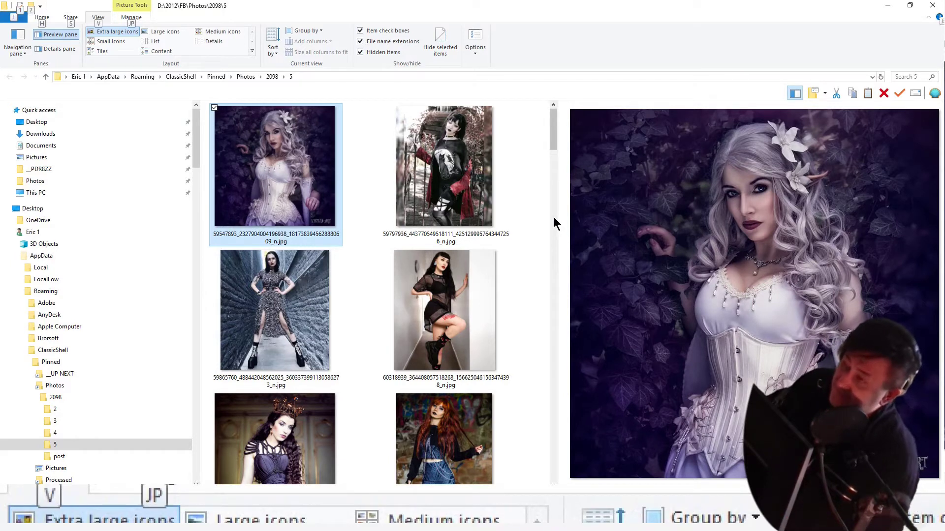
{"action": "key", "text": "alt+Tab"}
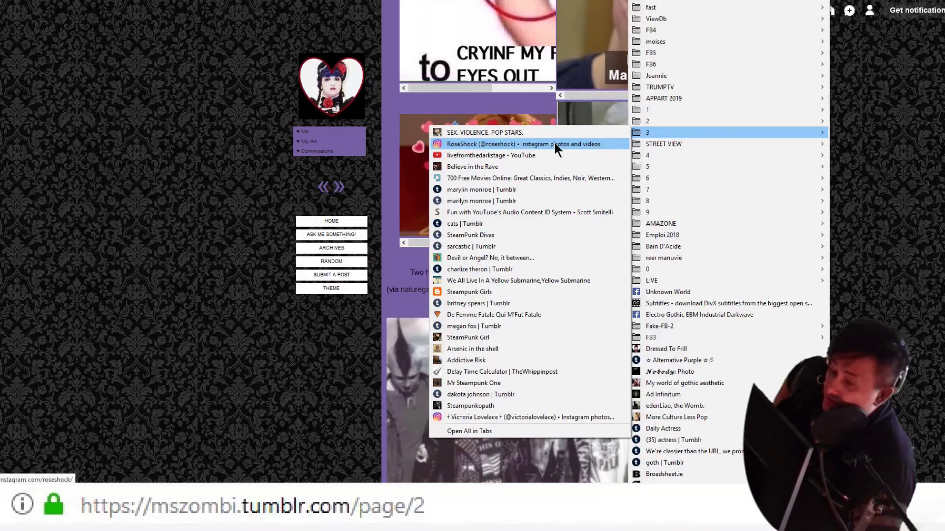
{"action": "left_click", "coordinate": [554, 145]}
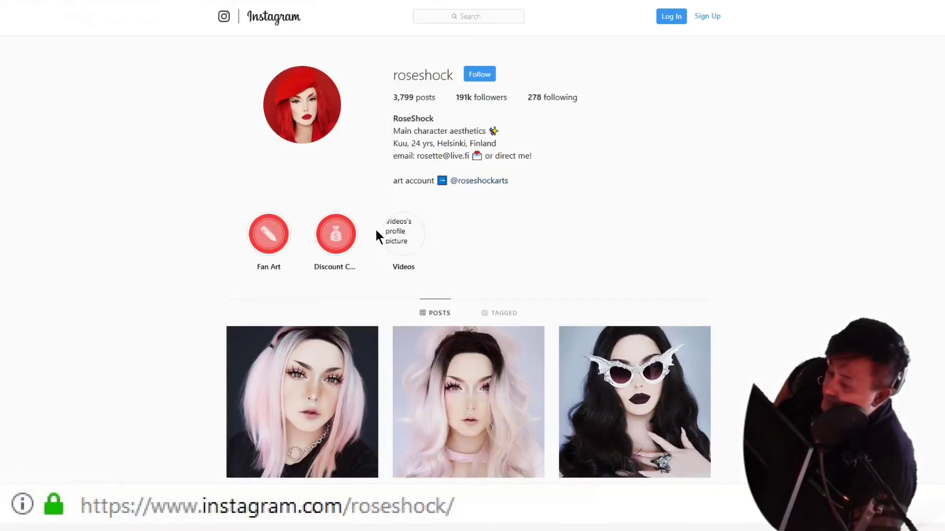
{"action": "scroll", "coordinate": [417, 294], "scroll_direction": "down", "scroll_amount": 8}
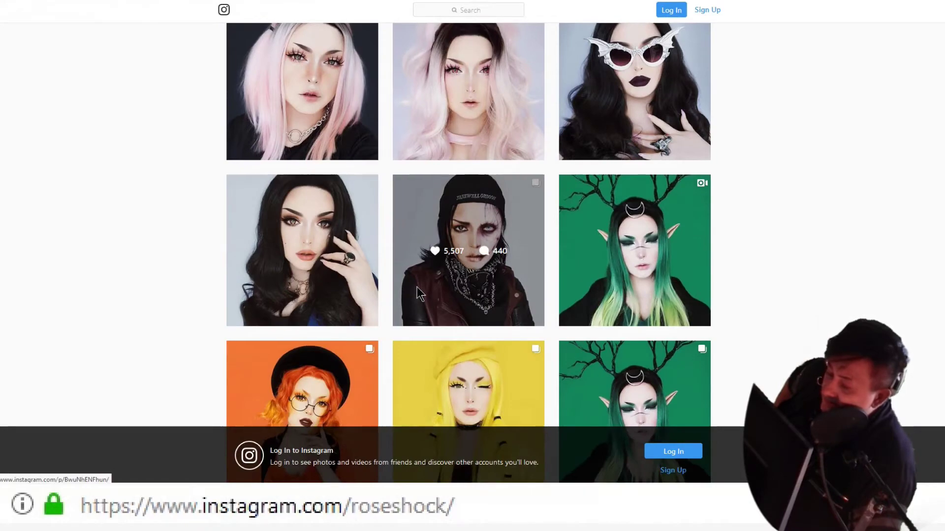
{"action": "scroll", "coordinate": [416, 293], "scroll_direction": "up", "scroll_amount": 8}
{"action": "scroll", "coordinate": [413, 294], "scroll_direction": "down", "scroll_amount": 12}
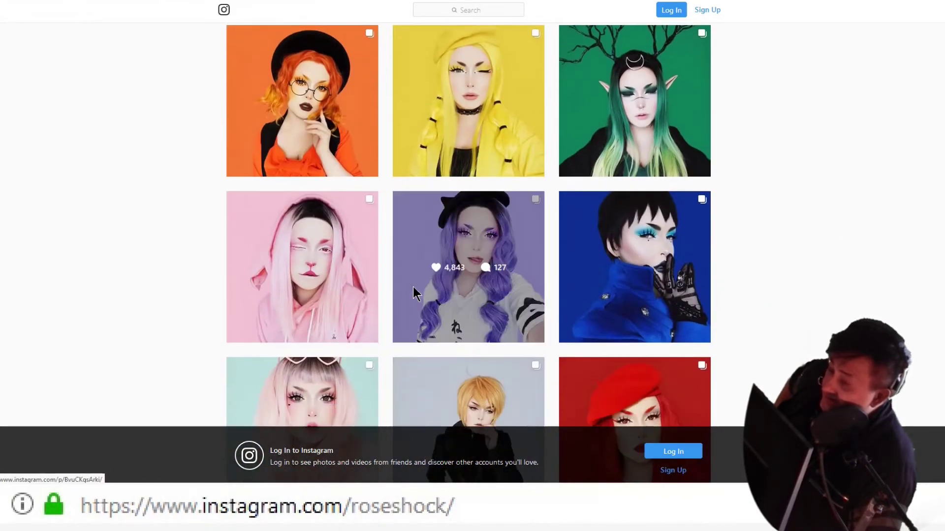
{"action": "scroll", "coordinate": [412, 288], "scroll_direction": "up", "scroll_amount": 10}
{"action": "scroll", "coordinate": [412, 287], "scroll_direction": "down", "scroll_amount": 4}
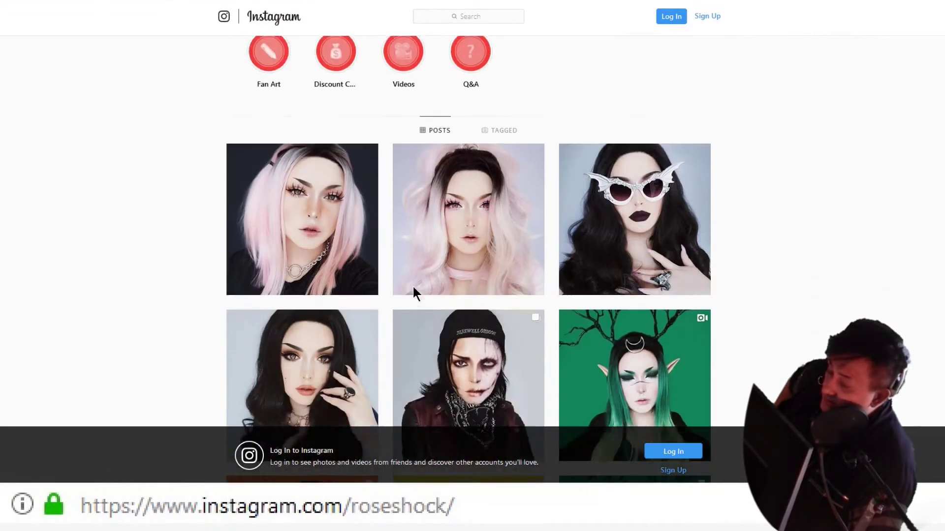
{"action": "scroll", "coordinate": [412, 288], "scroll_direction": "up", "scroll_amount": 5}
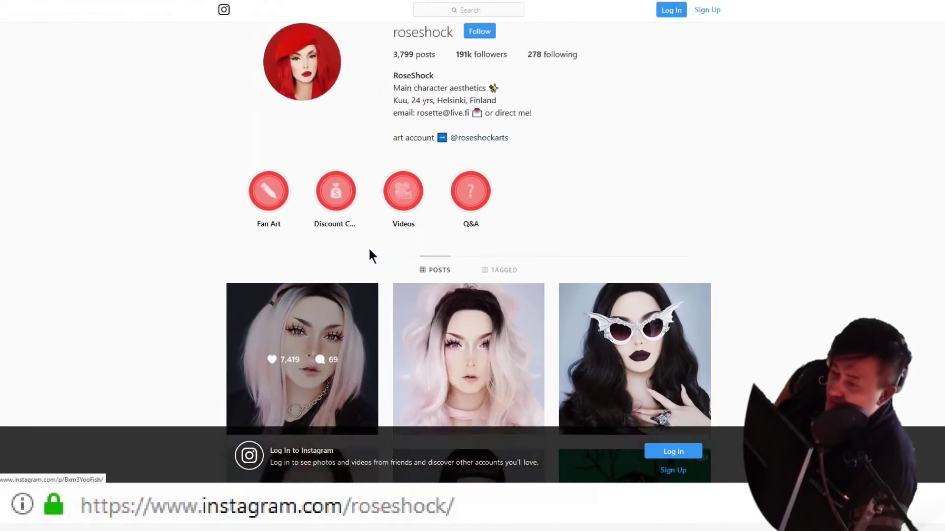
Open the bookmarked Psychara blog and follow its photo of the woman on a horse to the Instagram post.
{"action": "left_click", "coordinate": [646, 1]}
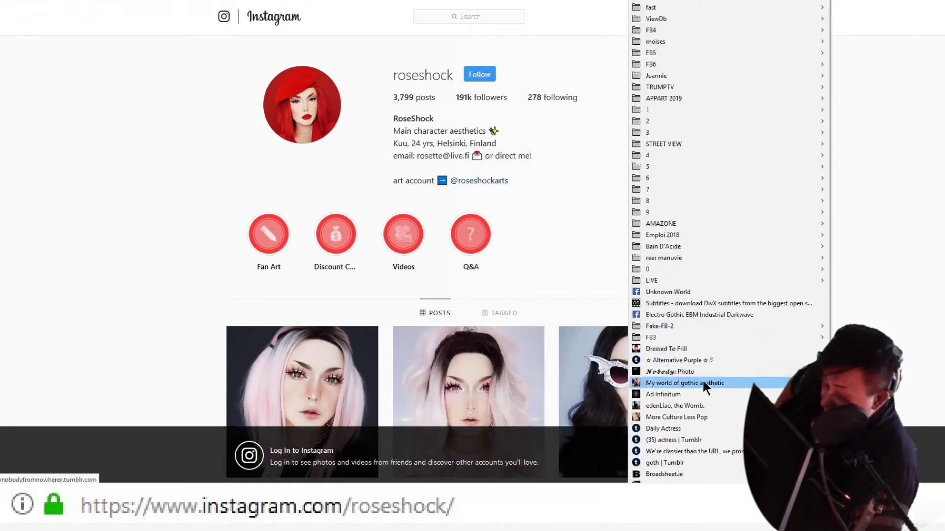
{"action": "scroll", "coordinate": [693, 421], "scroll_direction": "down", "scroll_amount": 5}
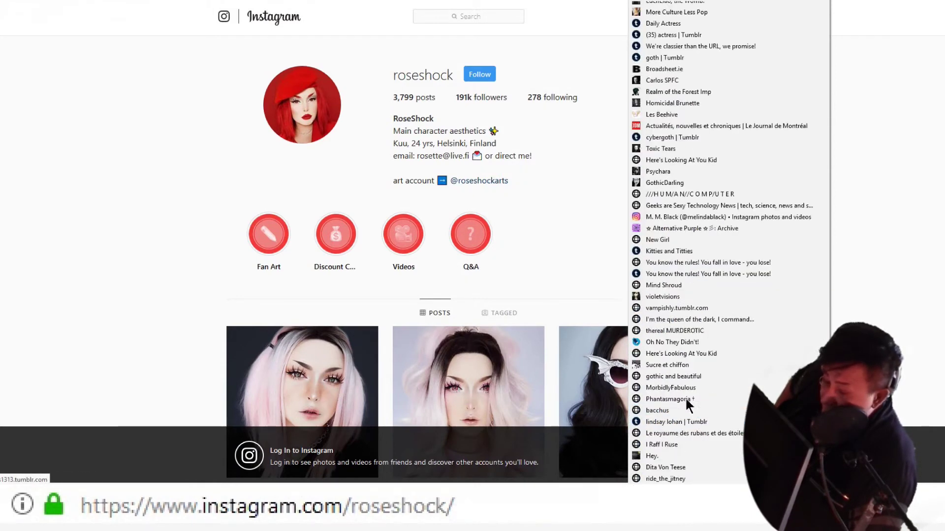
{"action": "left_click", "coordinate": [692, 173]}
{"action": "scroll", "coordinate": [439, 187], "scroll_direction": "down", "scroll_amount": 4}
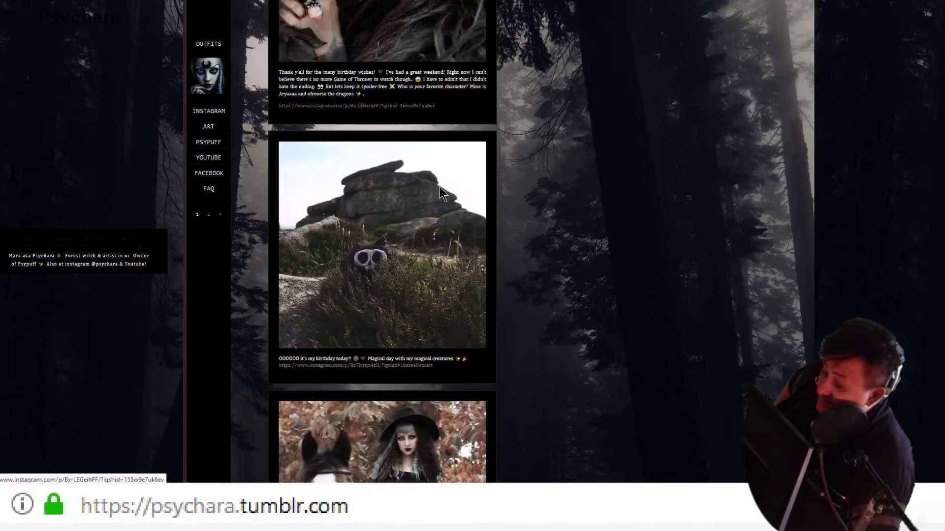
{"action": "scroll", "coordinate": [439, 188], "scroll_direction": "down", "scroll_amount": 6}
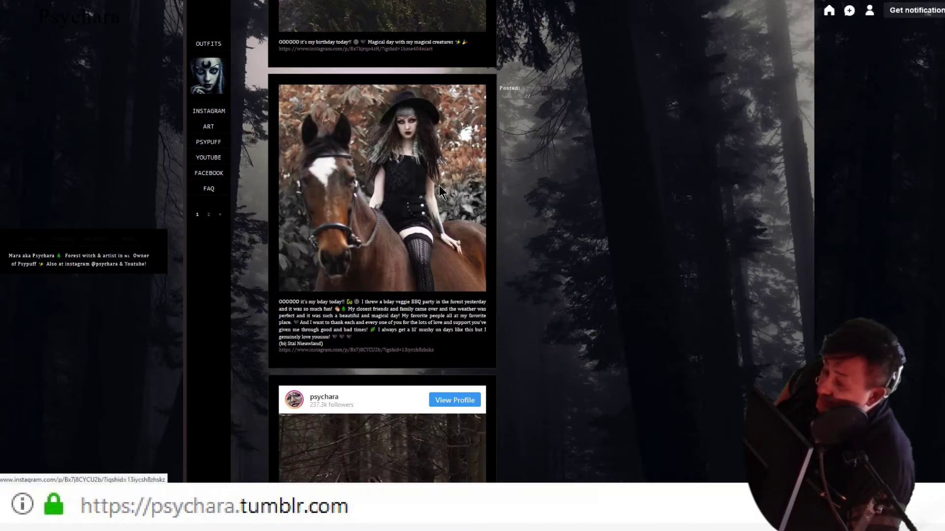
{"action": "left_click", "coordinate": [401, 132]}
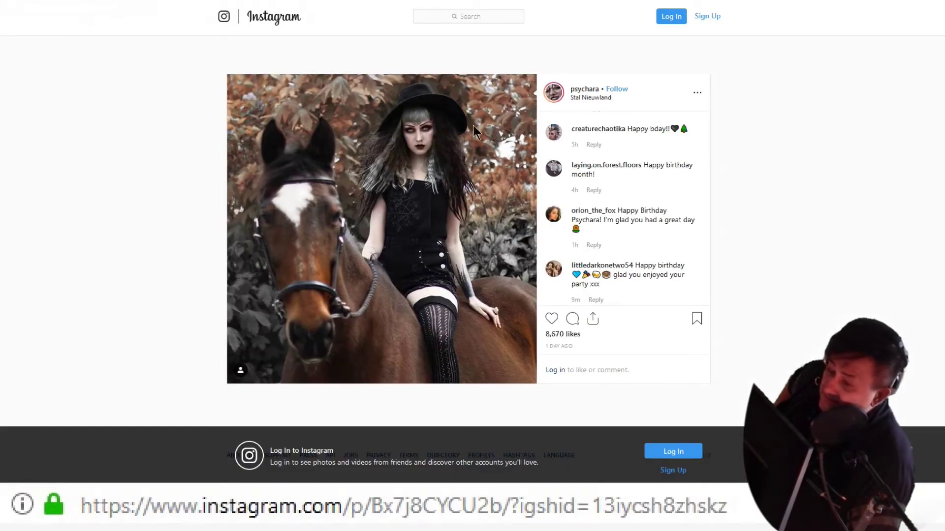
{"action": "left_click", "coordinate": [586, 89]}
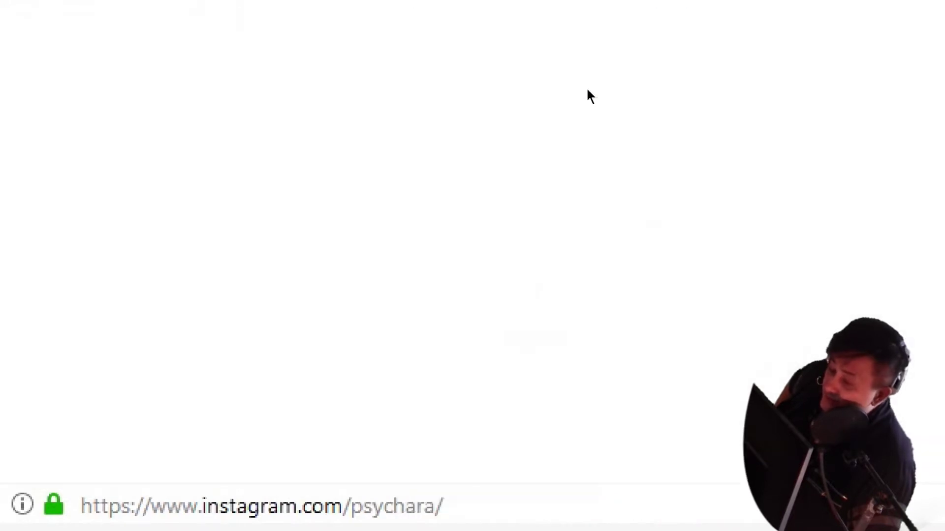
{"action": "scroll", "coordinate": [502, 280], "scroll_direction": "down", "scroll_amount": 5}
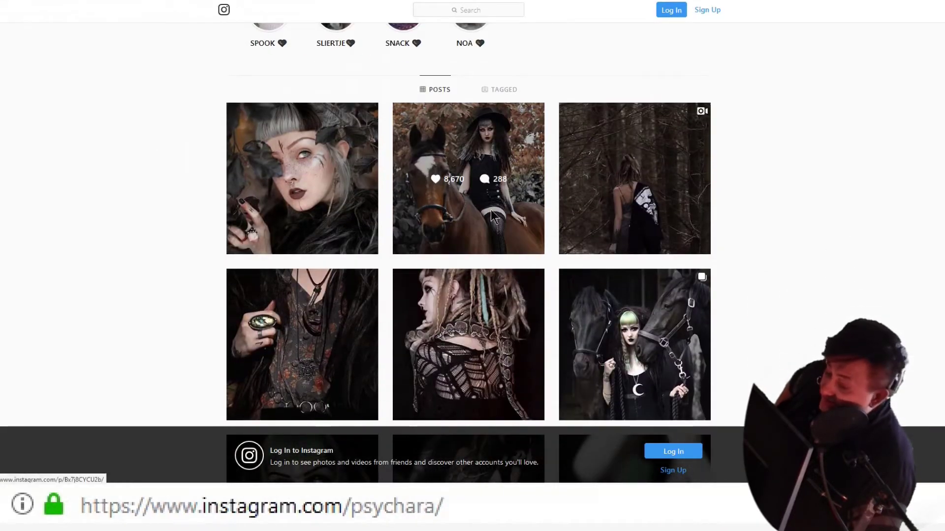
{"action": "scroll", "coordinate": [462, 274], "scroll_direction": "down", "scroll_amount": 4}
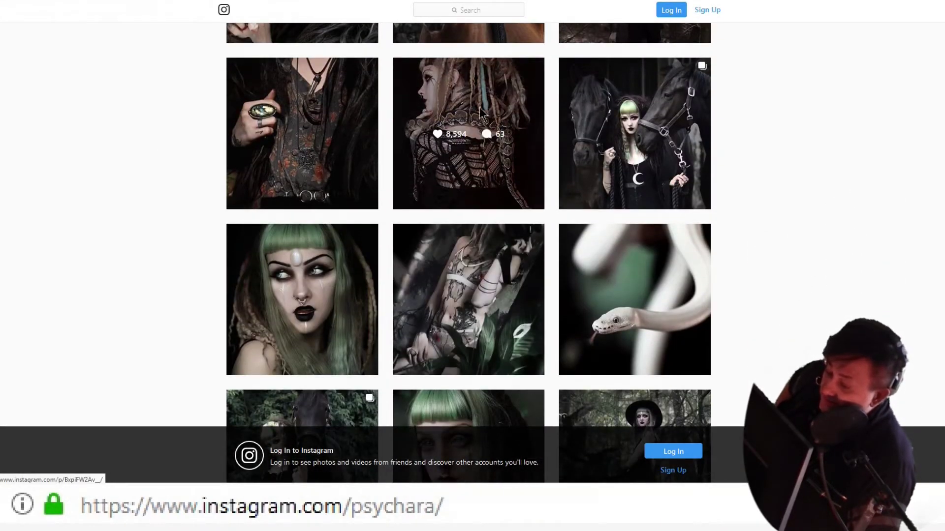
{"action": "scroll", "coordinate": [473, 153], "scroll_direction": "up", "scroll_amount": 4}
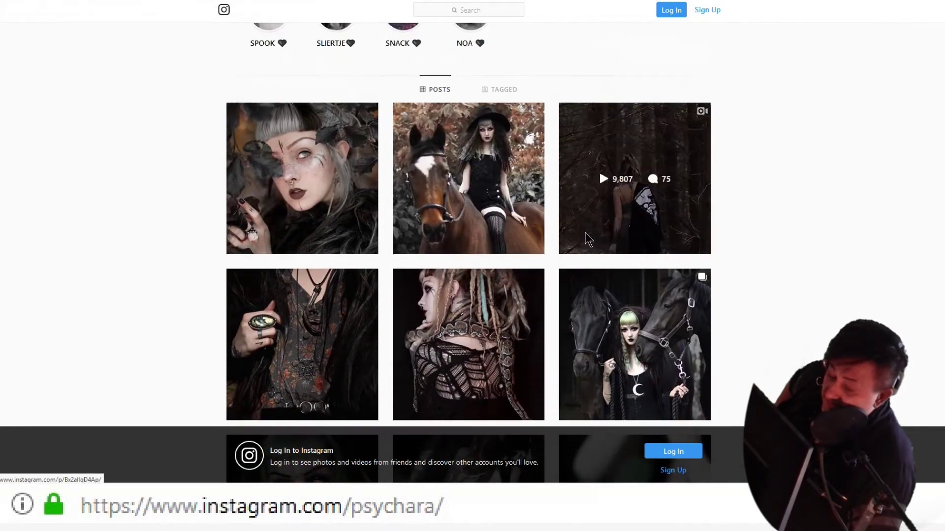
{"action": "left_click", "coordinate": [509, 169]}
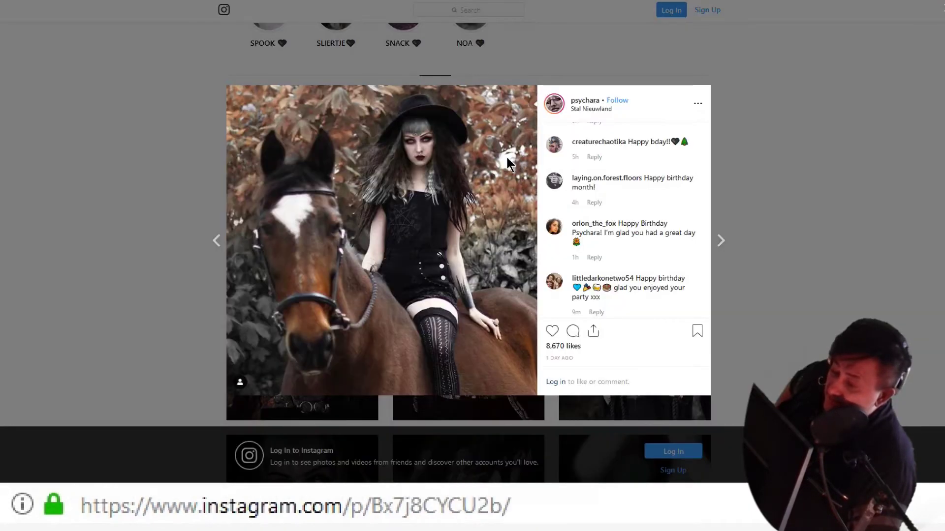
View the post's page source and search it for "n.j" to locate the photo's address.
{"action": "right_click", "coordinate": [802, 108]}
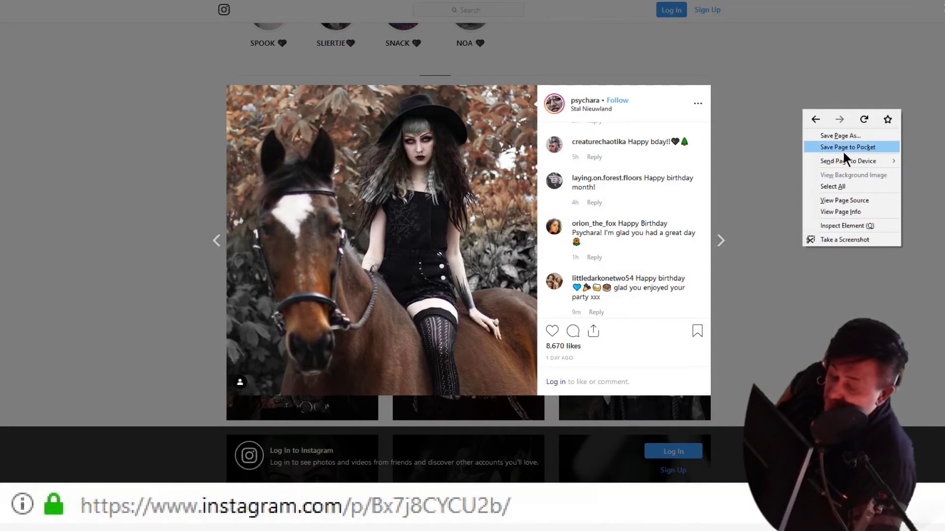
{"action": "left_click", "coordinate": [846, 201]}
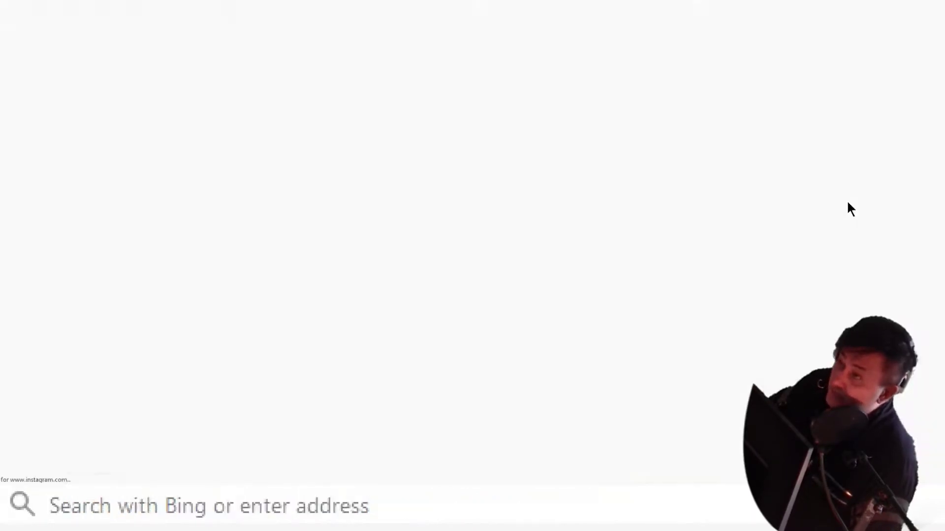
{"action": "key", "text": "ctrl+f"}
{"action": "type", "text": "n.jpg"}
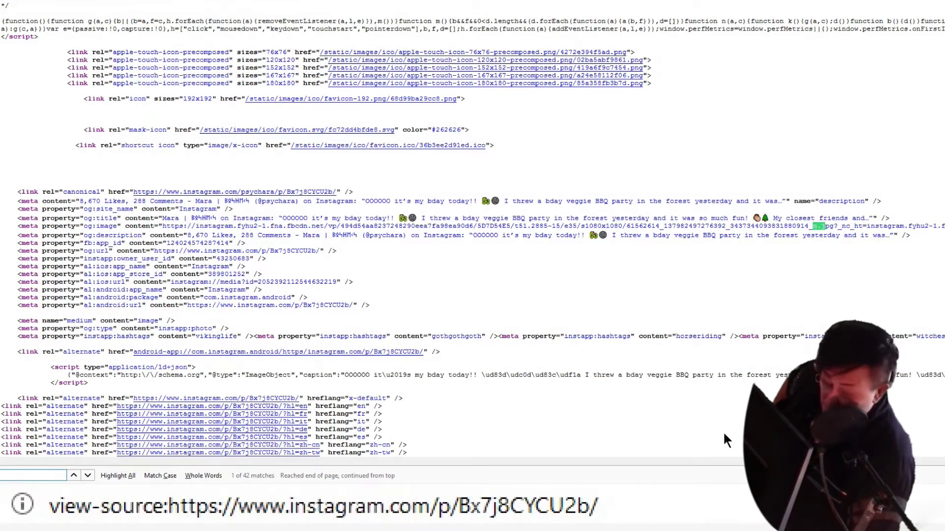
Copy the complete image address from the og:image tag in the source and load it in the browser.
{"action": "scroll", "coordinate": [903, 311], "scroll_direction": "right", "scroll_amount": 5}
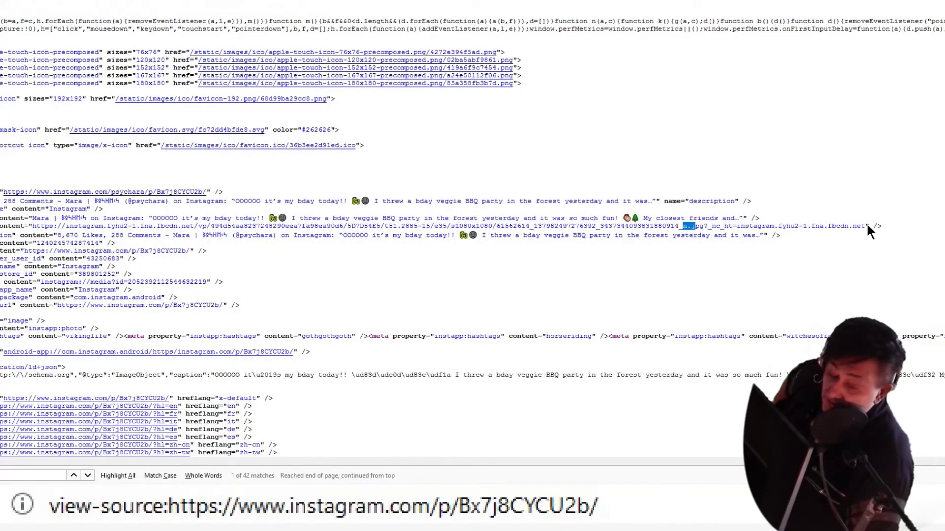
{"action": "left_click_drag", "start_coordinate": [864, 227], "coordinate": [22, 229]}
{"action": "key", "text": "ctrl+c"}
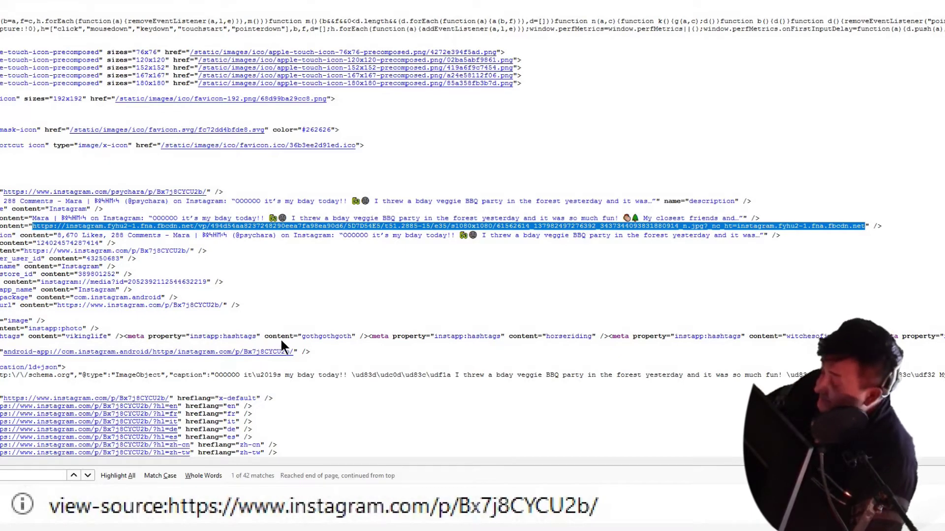
{"action": "key", "text": "ctrl+l"}
{"action": "key", "text": "ctrl+v"}
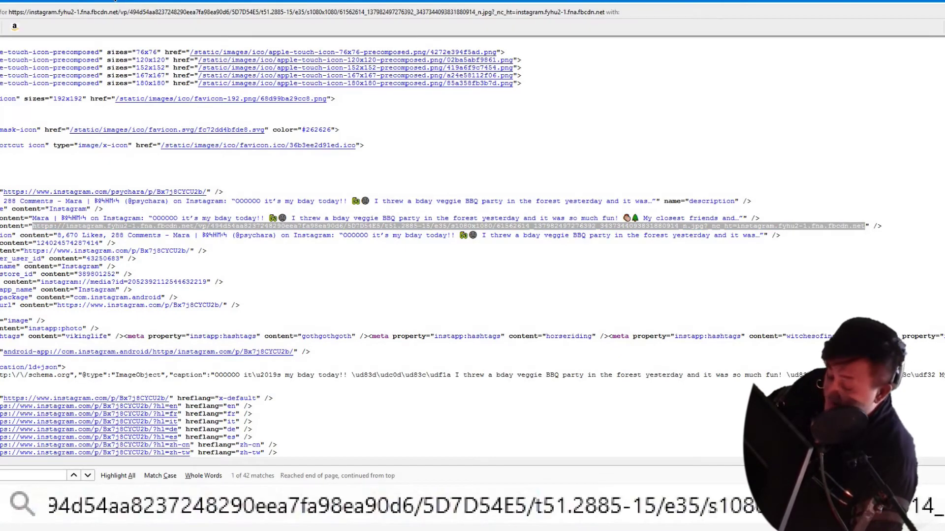
{"action": "key", "text": "Return"}
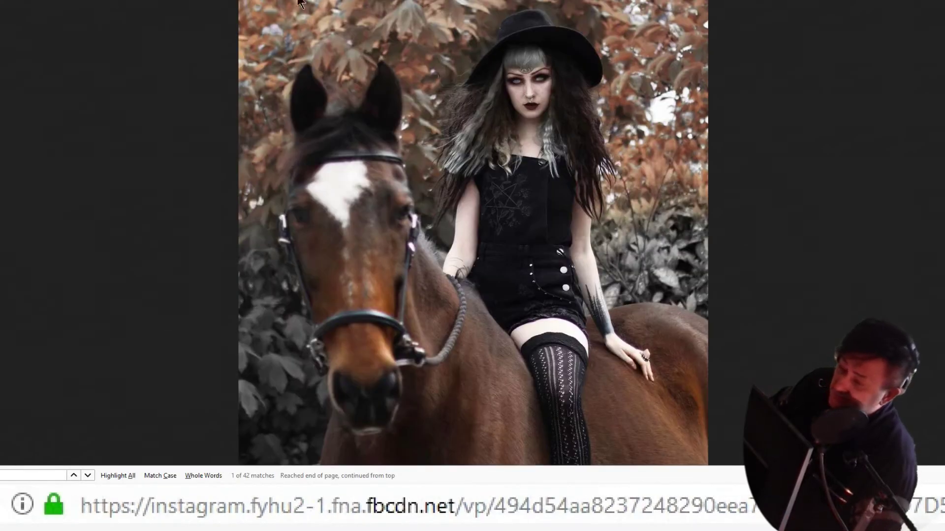
Save the full-size photo of the woman on a horse to D:\2012\FB\Photos\2098\5 under its default name.
{"action": "left_click", "coordinate": [442, 75]}
{"action": "right_click", "coordinate": [477, 67]}
{"action": "left_click", "coordinate": [518, 97]}
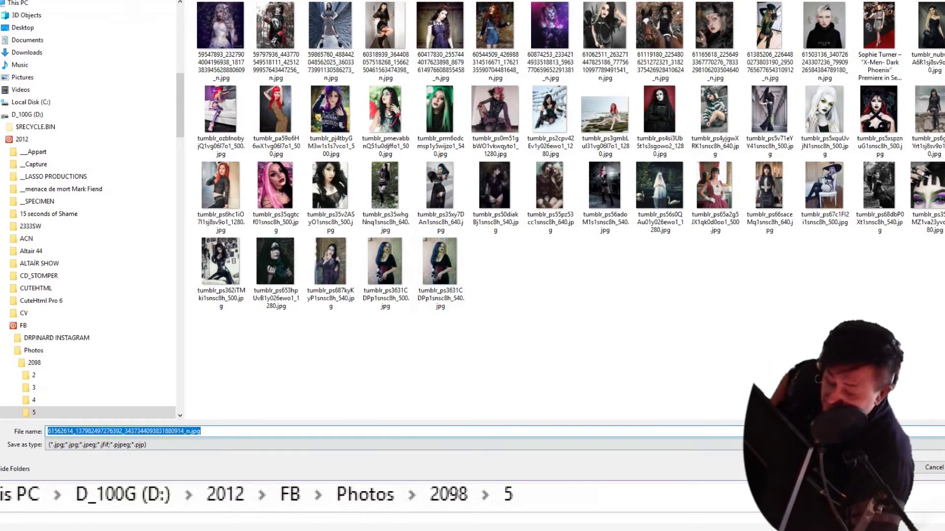
{"action": "key", "text": "Return"}
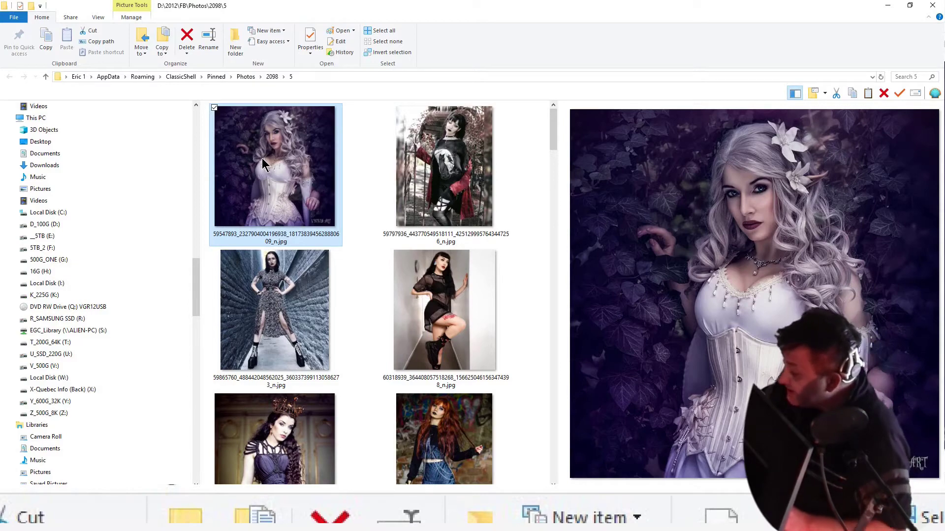
Go through the photos in folder 5 one by one in the preview, from the first to the last.
{"action": "key", "text": "Right"}
{"action": "key", "text": "Right"}
{"action": "key", "text": "Right"}
{"action": "key", "text": "Right"}
{"action": "key", "text": "Right"}
{"action": "key", "text": "Right"}
{"action": "key", "text": "Right"}
{"action": "key", "text": "Right"}
{"action": "key", "text": "Right"}
{"action": "key", "text": "Right"}
{"action": "key", "text": "Right"}
{"action": "key", "text": "Right"}
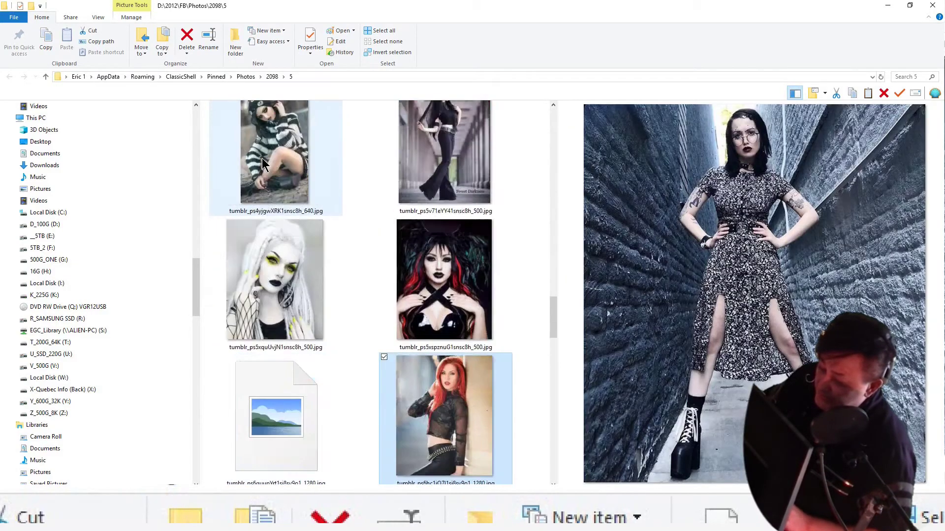
{"action": "key", "text": "Right"}
{"action": "key", "text": "Left"}
{"action": "key", "text": "Left"}
{"action": "key", "text": "Left"}
{"action": "key", "text": "Left"}
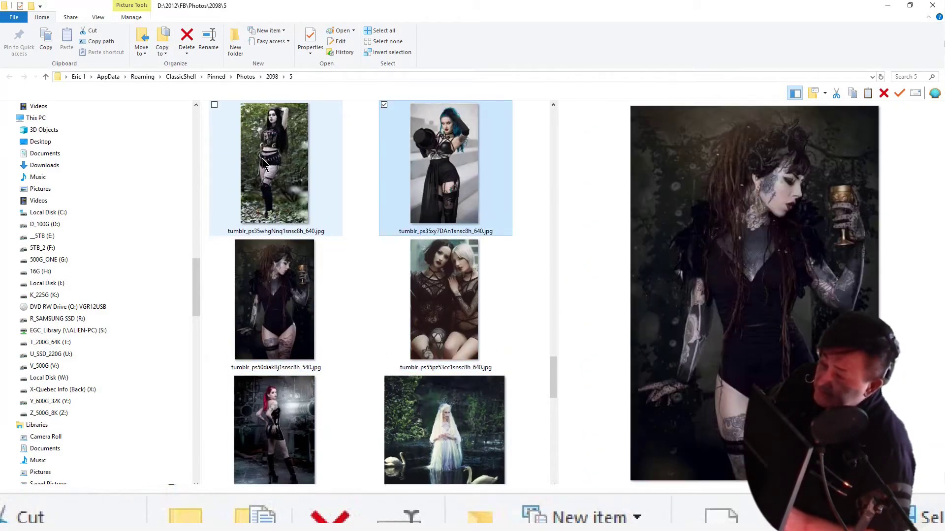
{"action": "key", "text": "Left"}
{"action": "key", "text": "Right"}
{"action": "key", "text": "Right"}
{"action": "key", "text": "Right"}
{"action": "key", "text": "Right"}
{"action": "key", "text": "Right"}
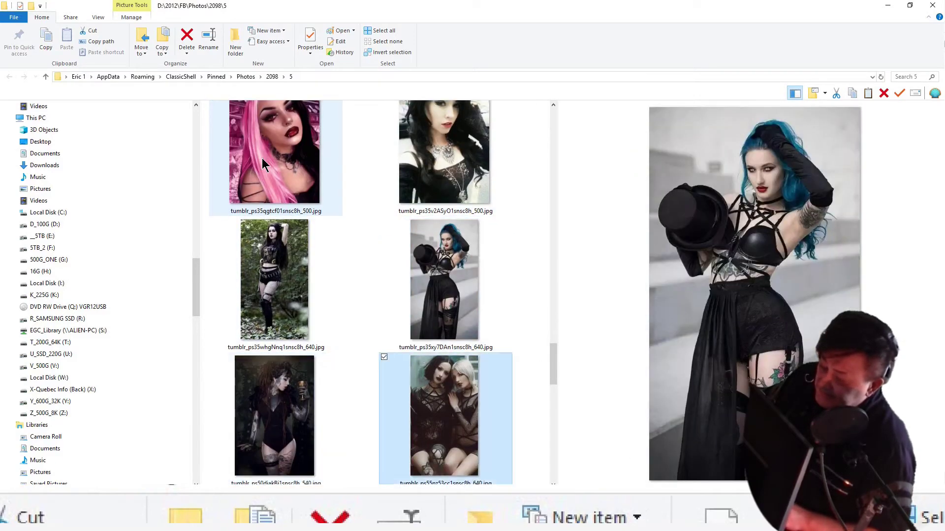
{"action": "key", "text": "Right"}
{"action": "key", "text": "Right"}
{"action": "key", "text": "Right"}
{"action": "key", "text": "Right"}
{"action": "key", "text": "Right"}
{"action": "key", "text": "Right"}
{"action": "key", "text": "Right"}
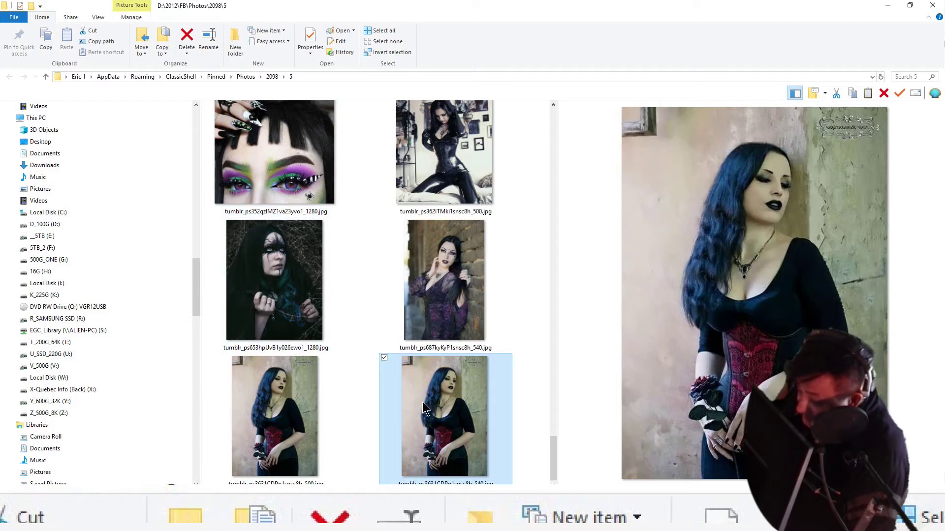
Show the file details instead of the preview for the last photo of the woman with blue hair.
{"action": "right_click", "coordinate": [440, 406]}
{"action": "left_click", "coordinate": [440, 425]}
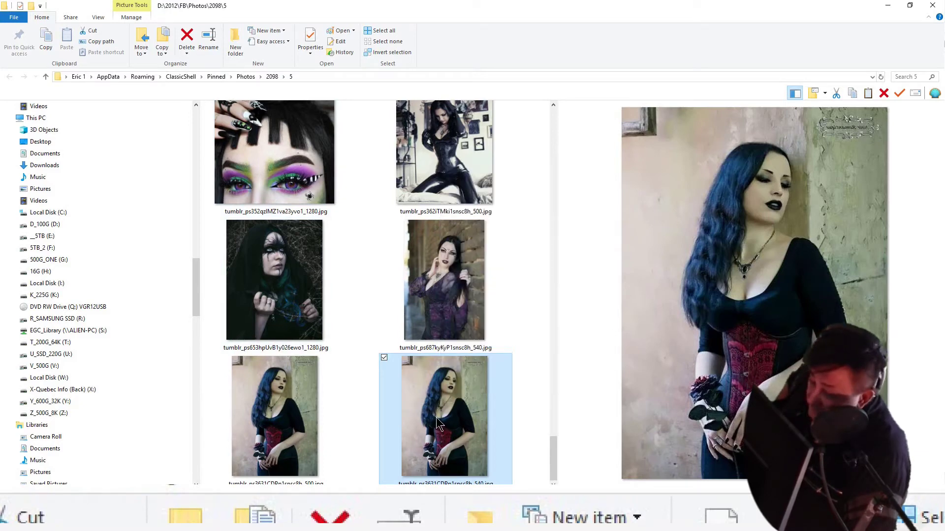
{"action": "left_click", "coordinate": [98, 17]}
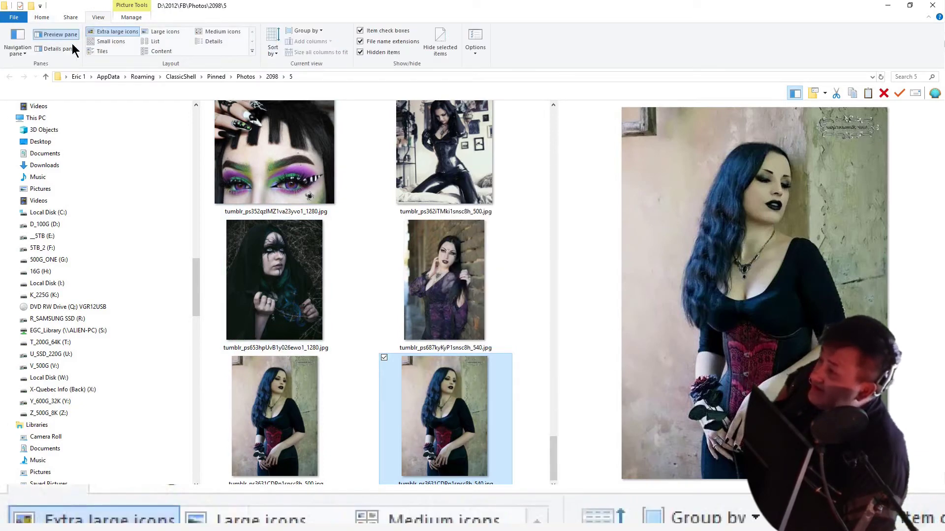
{"action": "left_click", "coordinate": [69, 50]}
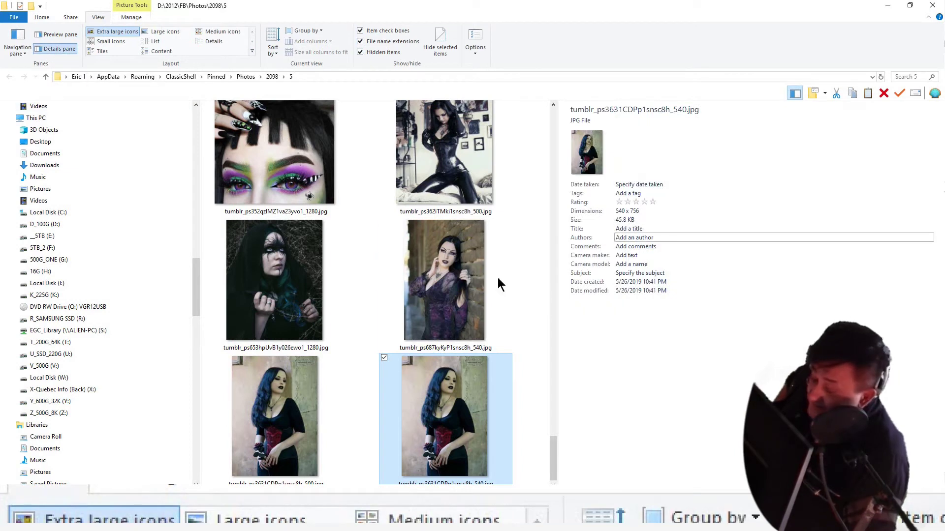
Delete the smaller duplicate of the blue-haired woman's photo, tumblr_ps3631CDPp1snsc8h_500.jpg.
{"action": "left_click", "coordinate": [298, 416]}
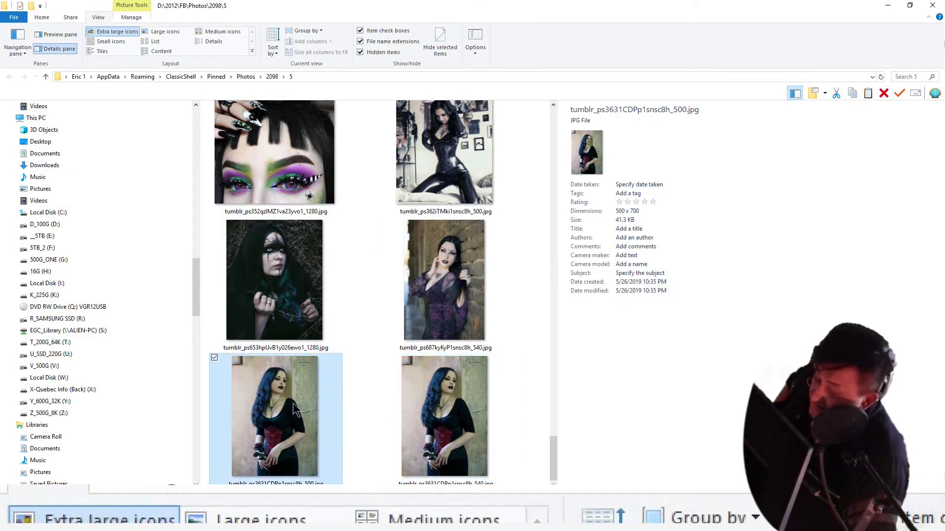
{"action": "right_click", "coordinate": [294, 404]}
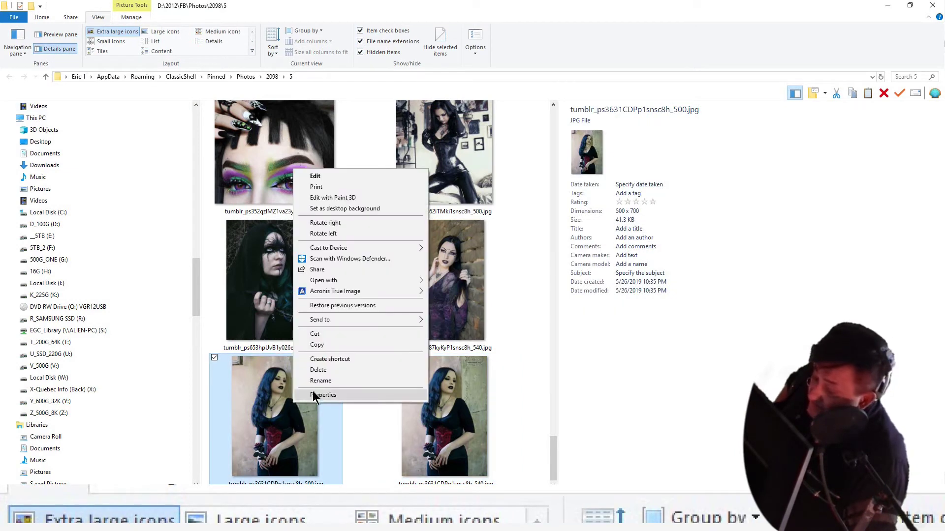
{"action": "left_click", "coordinate": [338, 369]}
Return to the start of the folder and check the file details, such as dimensions, of the first five photos.
{"action": "scroll", "coordinate": [391, 386], "scroll_direction": "up", "scroll_amount": 15}
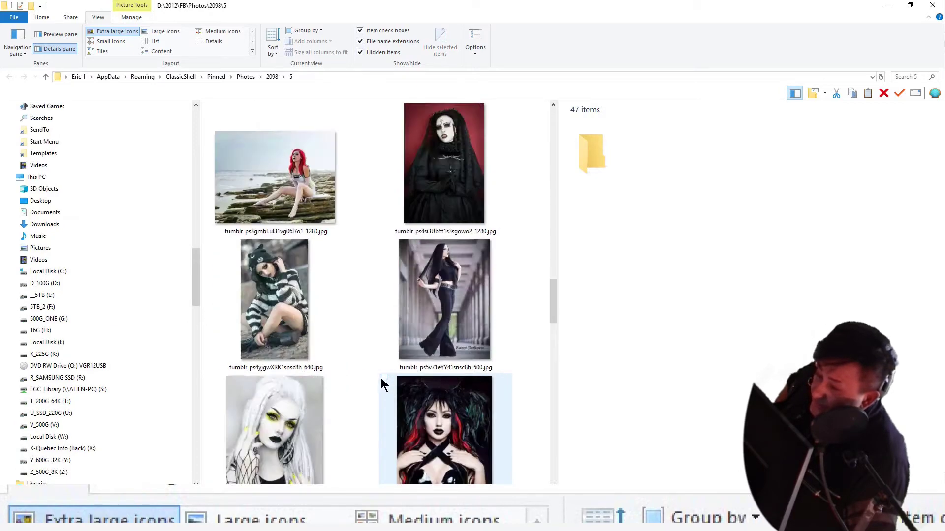
{"action": "scroll", "coordinate": [372, 381], "scroll_direction": "up", "scroll_amount": 5}
{"action": "left_click", "coordinate": [287, 186]}
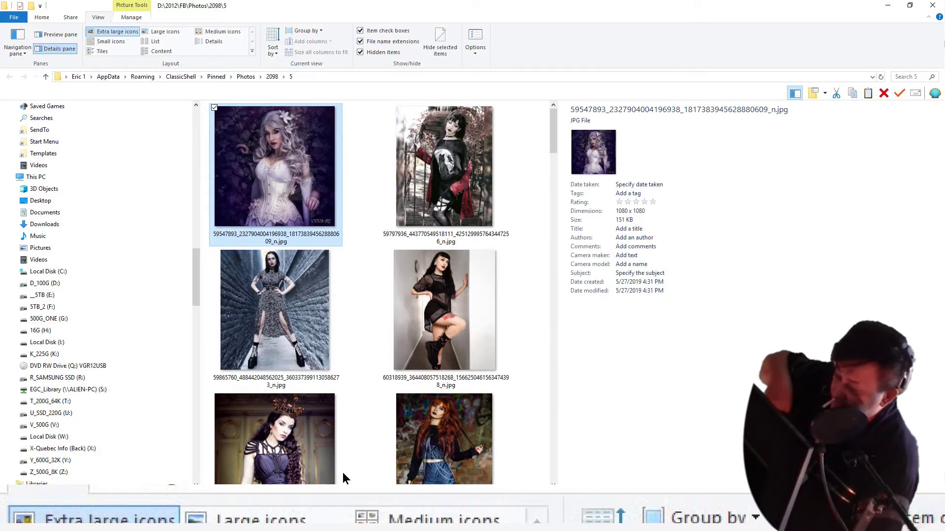
{"action": "scroll", "coordinate": [348, 462], "scroll_direction": "down", "scroll_amount": 10}
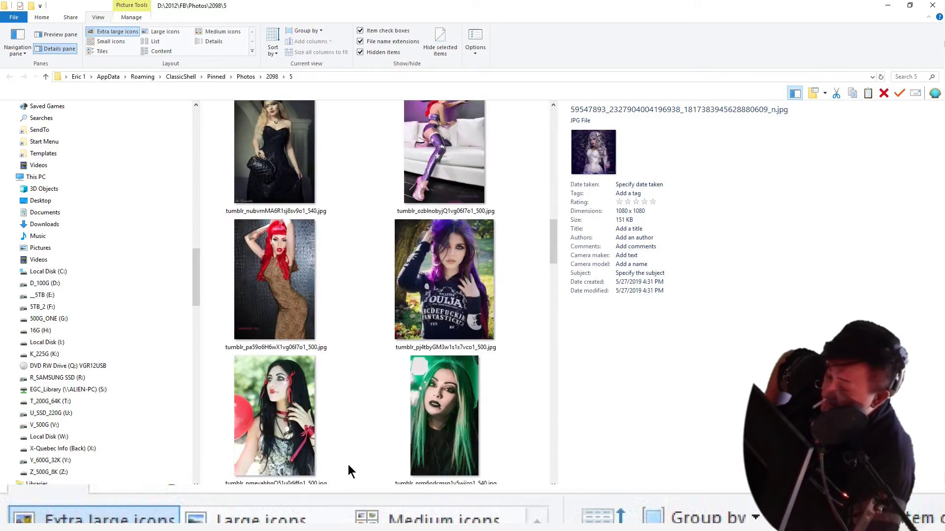
{"action": "scroll", "coordinate": [342, 473], "scroll_direction": "up", "scroll_amount": 10}
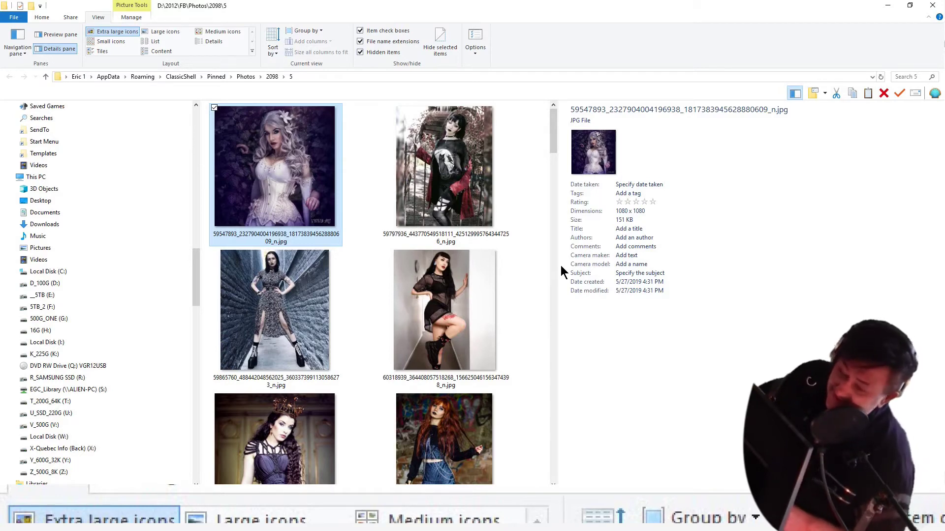
{"action": "key", "text": "Right"}
{"action": "key", "text": "Right"}
{"action": "key", "text": "Right"}
{"action": "key", "text": "Right"}
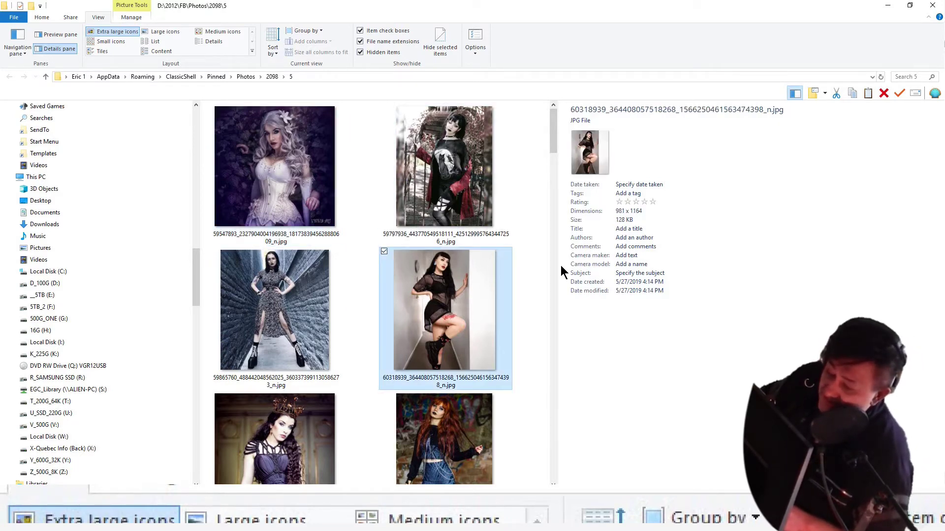
{"action": "key", "text": "Right"}
{"action": "key", "text": "Left"}
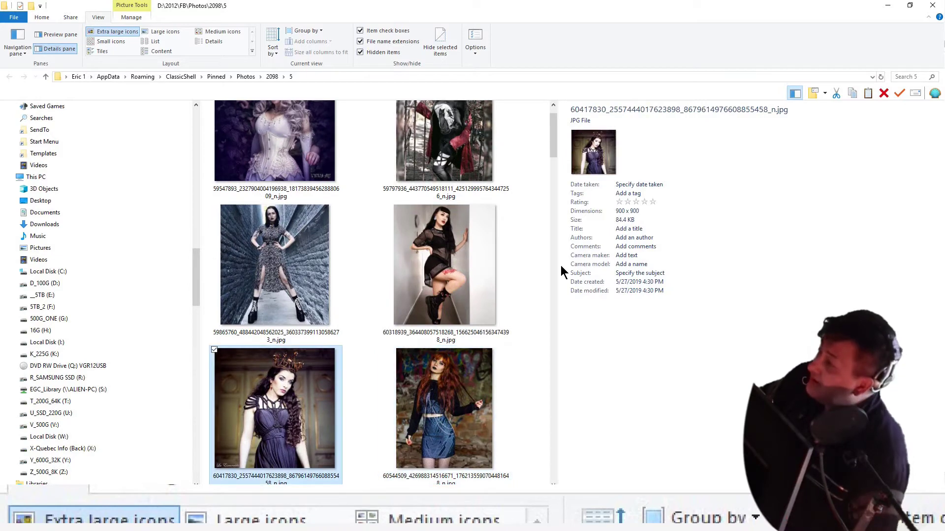
Switch back to the preview pane and return to the first photo in the folder.
{"action": "left_click", "coordinate": [65, 37]}
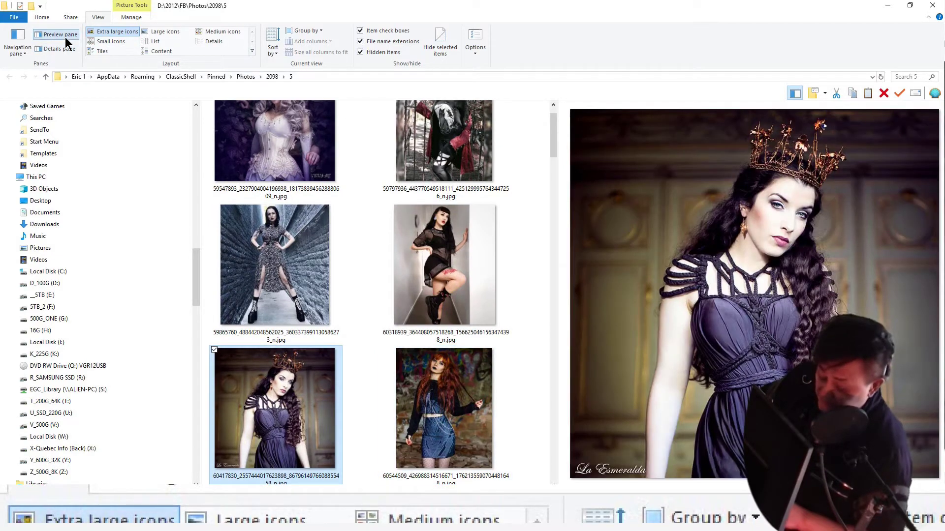
{"action": "key", "text": "Left"}
{"action": "key", "text": "Left"}
{"action": "key", "text": "Left"}
{"action": "key", "text": "Left"}
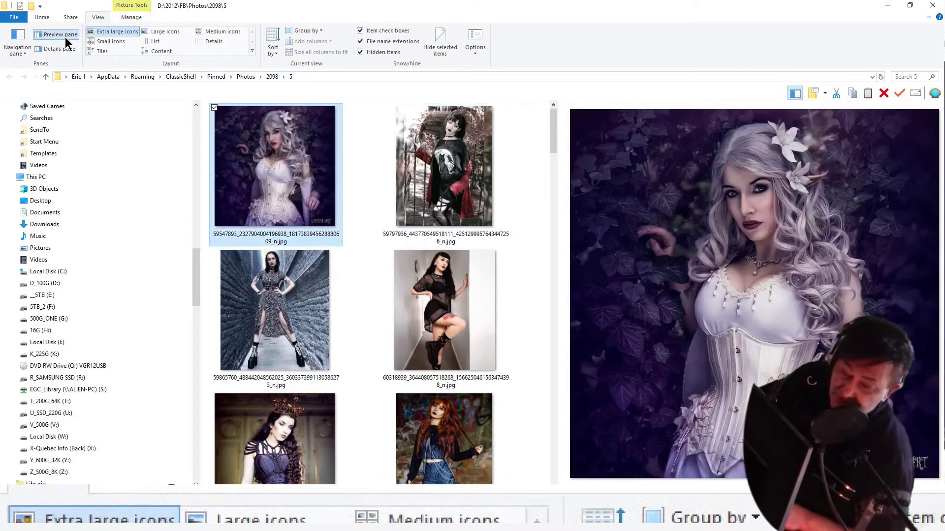
Preview the following photos to find the two copies of the woman on a horse and view their neighbouring pictures.
{"action": "key", "text": "Right"}
{"action": "key", "text": "Down"}
{"action": "key", "text": "Down"}
{"action": "key", "text": "Right"}
{"action": "key", "text": "Down"}
{"action": "key", "text": "Right"}
{"action": "key", "text": "Down"}
{"action": "key", "text": "Up"}
{"action": "key", "text": "Left"}
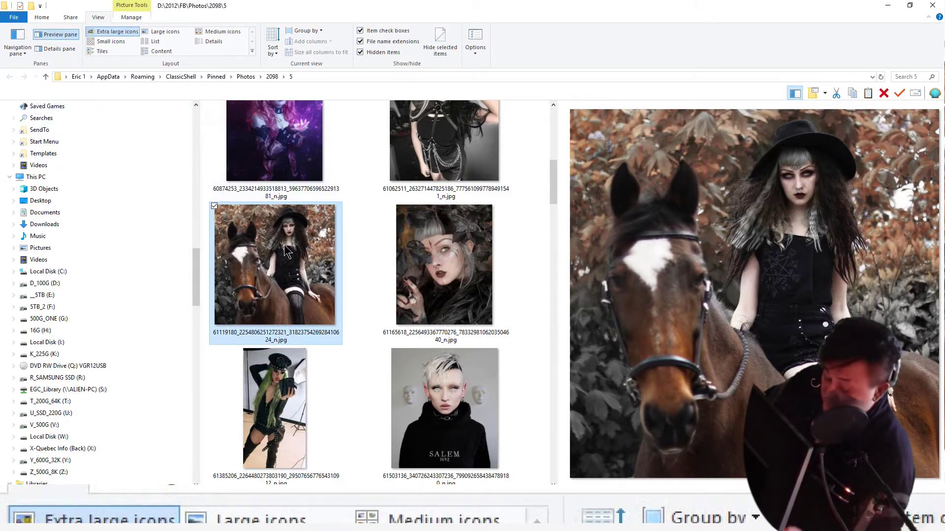
{"action": "key", "text": "Right"}
{"action": "key", "text": "Right"}
{"action": "key", "text": "Right"}
{"action": "key", "text": "Right"}
{"action": "key", "text": "Right"}
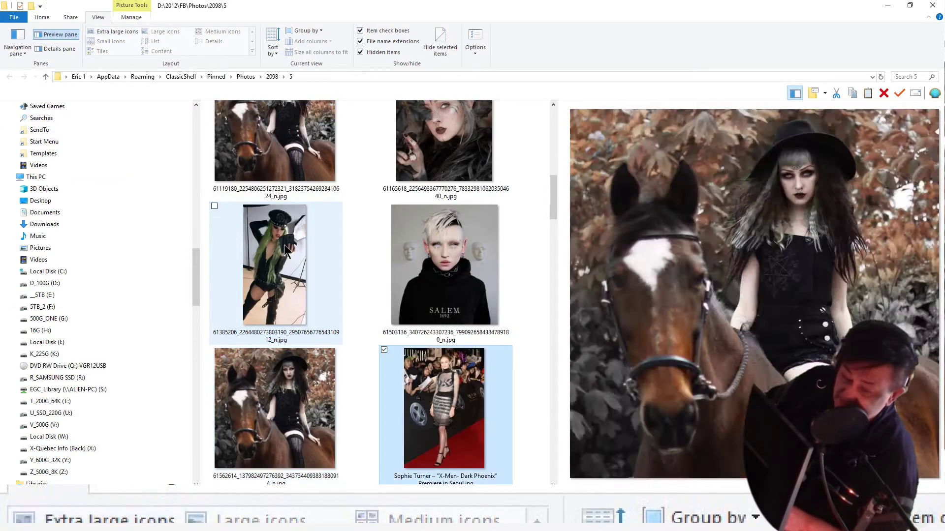
{"action": "key", "text": "Left"}
{"action": "key", "text": "Left"}
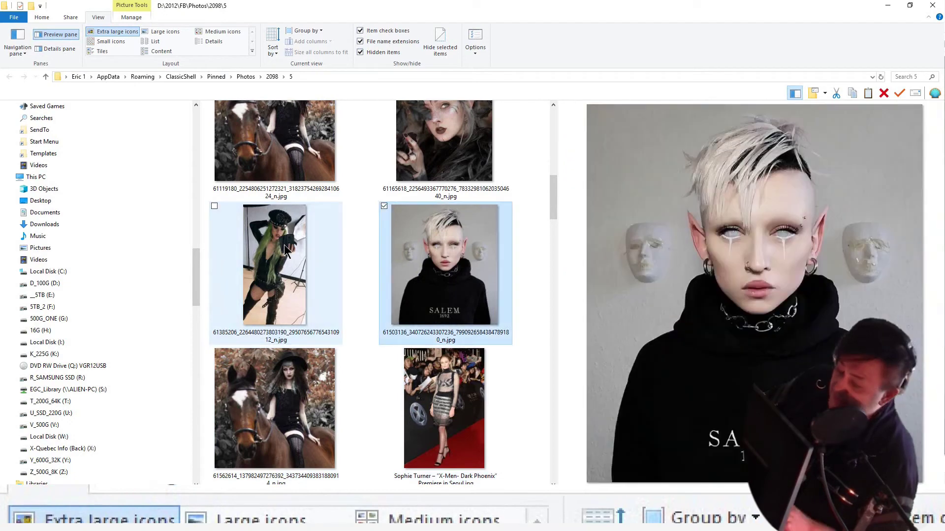
{"action": "key", "text": "Left"}
Add the prefix "01" to the file name of the first copy of the woman on a horse.
{"action": "left_click", "coordinate": [238, 217]}
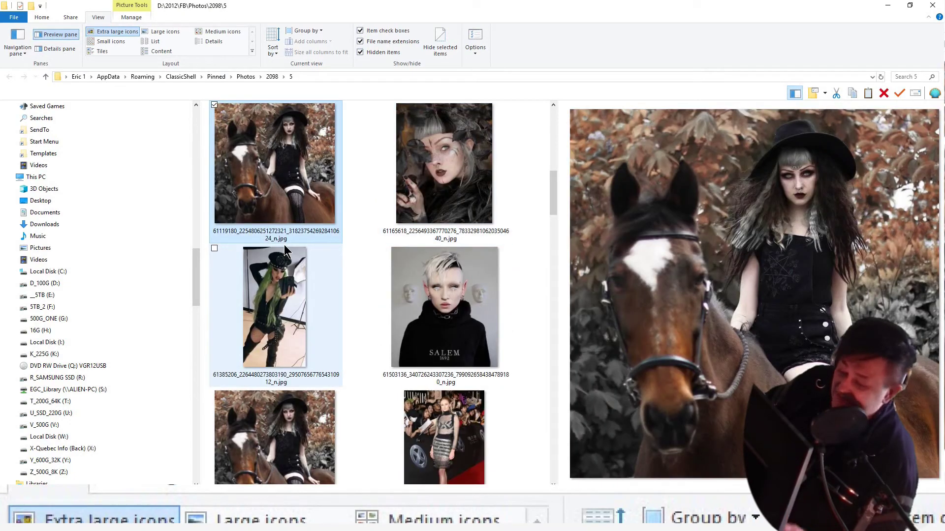
{"action": "key", "text": "F2"}
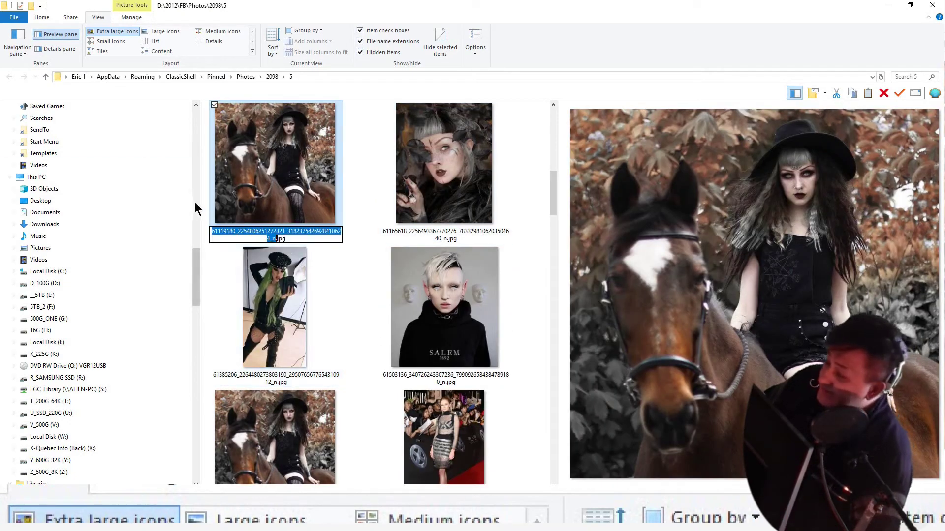
{"action": "left_click", "coordinate": [211, 232]}
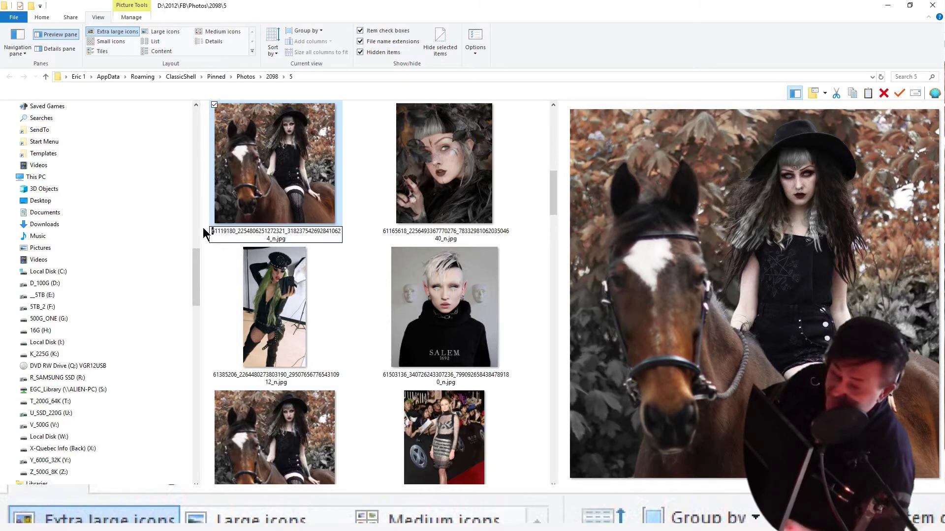
{"action": "type", "text": "01"}
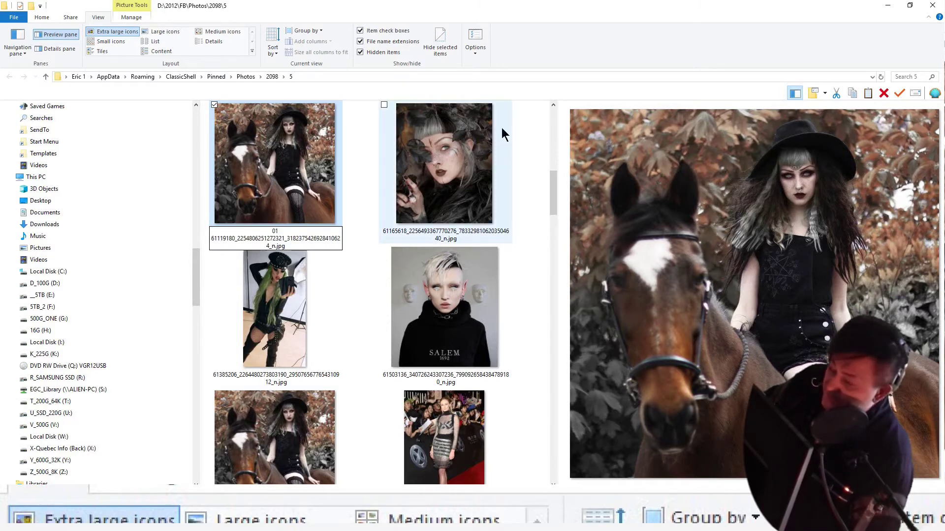
Add the prefix "47" to the file name of the close-up portrait among dark leaves, 61165618.
{"action": "left_click", "coordinate": [449, 190]}
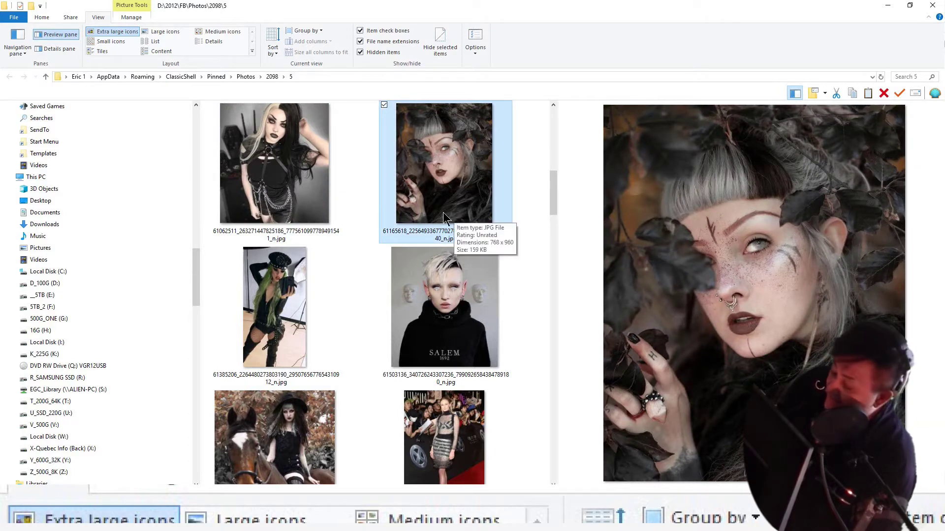
{"action": "left_click", "coordinate": [384, 235]}
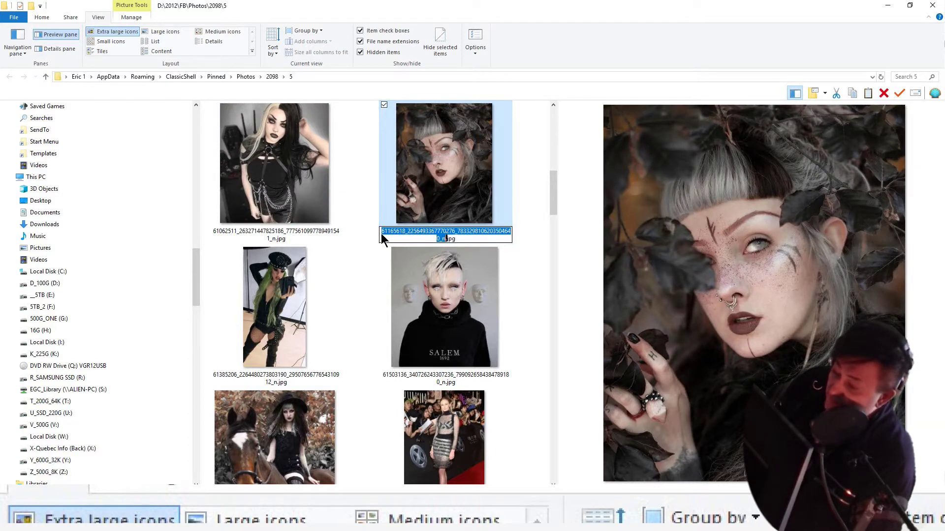
{"action": "left_click", "coordinate": [381, 233]}
{"action": "type", "text": "47"}
{"action": "key", "text": "Return"}
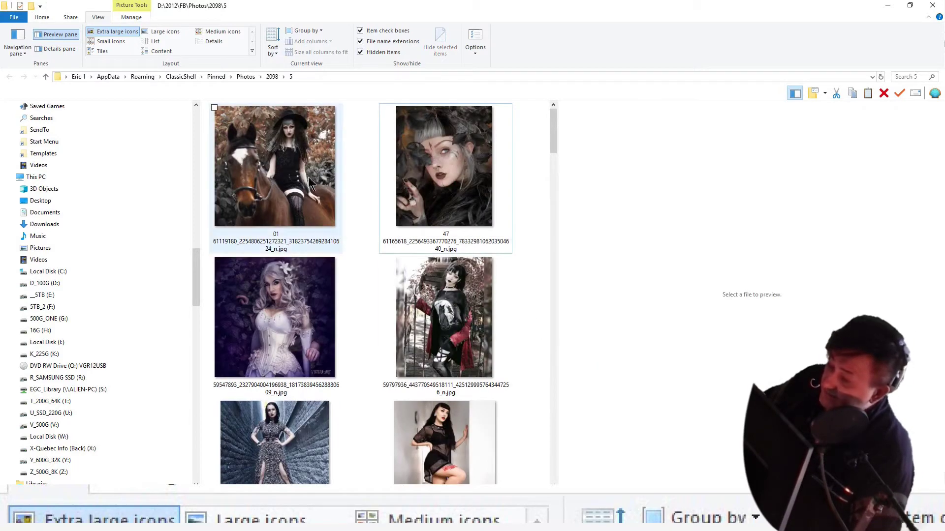
Preview the photos prefixed 01 and 47 and the two photos that follow them.
{"action": "left_click", "coordinate": [274, 178]}
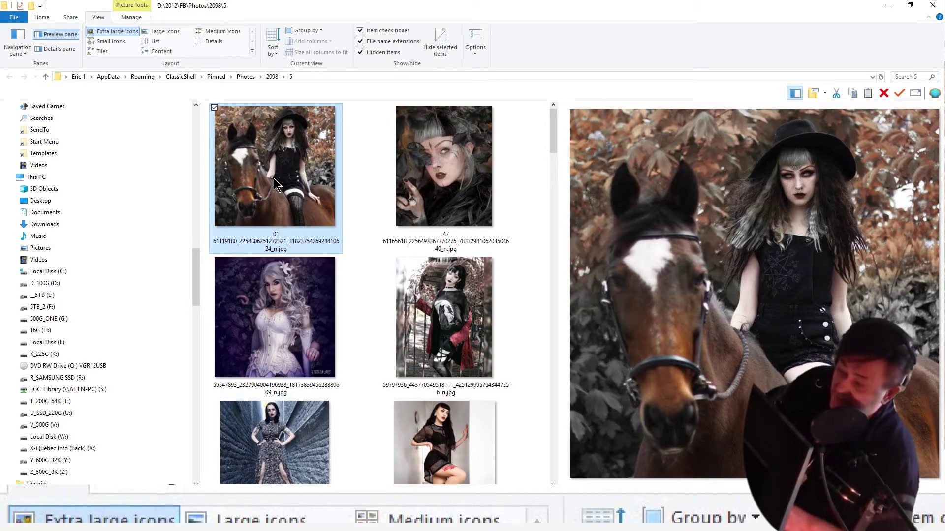
{"action": "key", "text": "Right"}
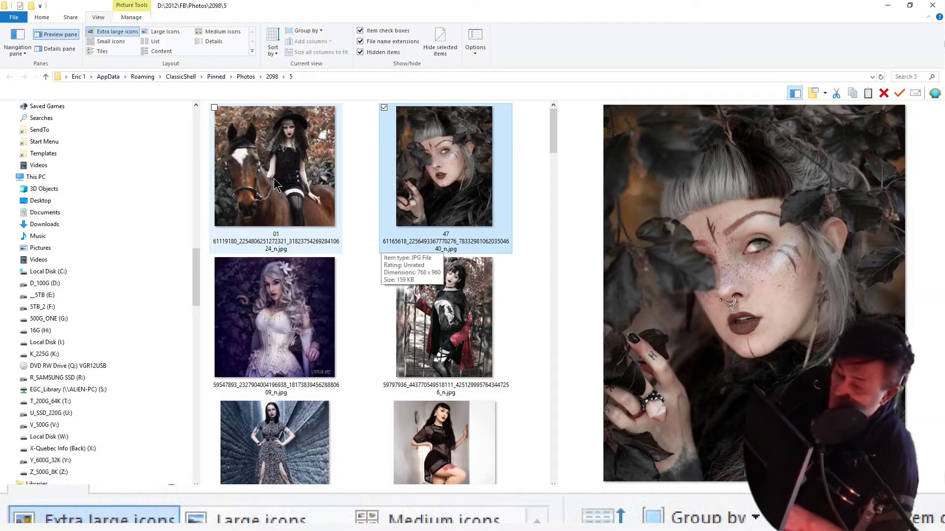
{"action": "key", "text": "Right"}
{"action": "key", "text": "Right"}
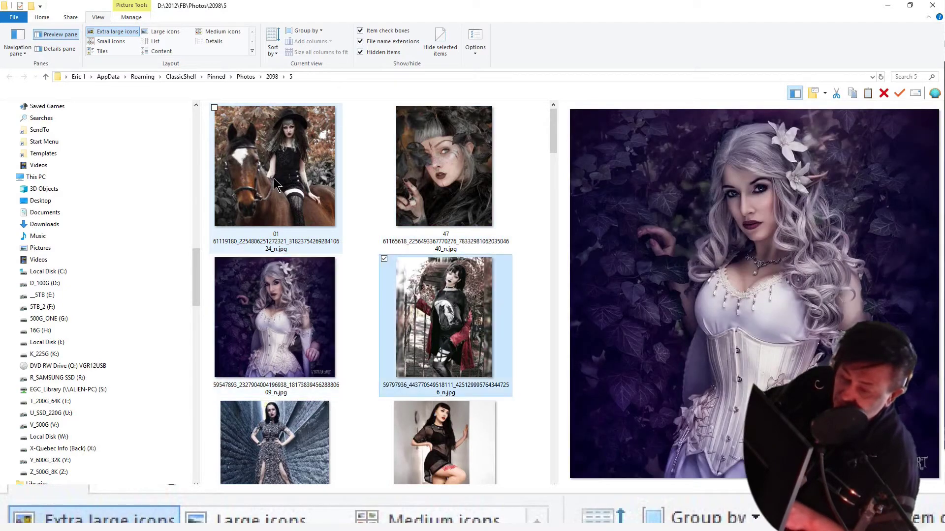
{"action": "key", "text": "Left"}
{"action": "key", "text": "Right"}
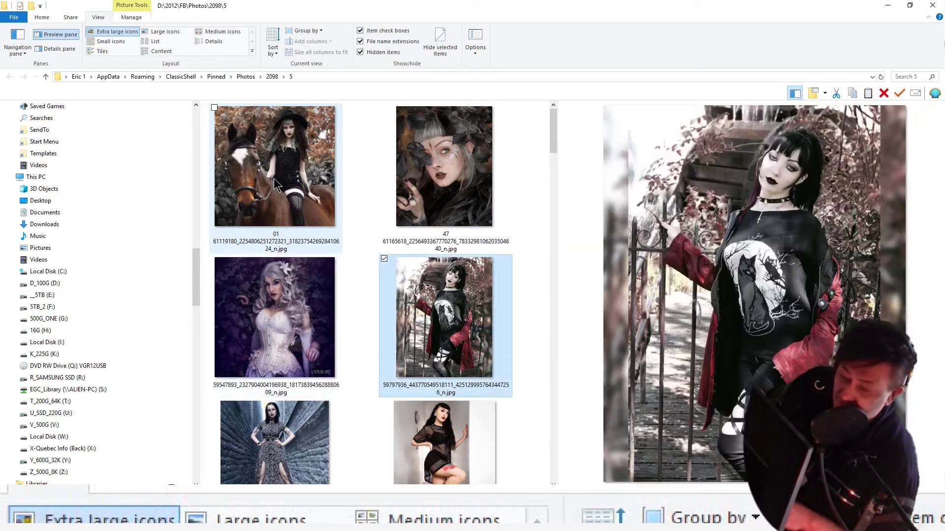
Add the prefix "03" to the file name of the woman with half-blonde, half-black hair, 61062511.
{"action": "key", "text": "Right"}
{"action": "key", "text": "Right"}
{"action": "key", "text": "Right"}
{"action": "key", "text": "Right"}
{"action": "key", "text": "Right"}
{"action": "key", "text": "Right"}
{"action": "key", "text": "Right"}
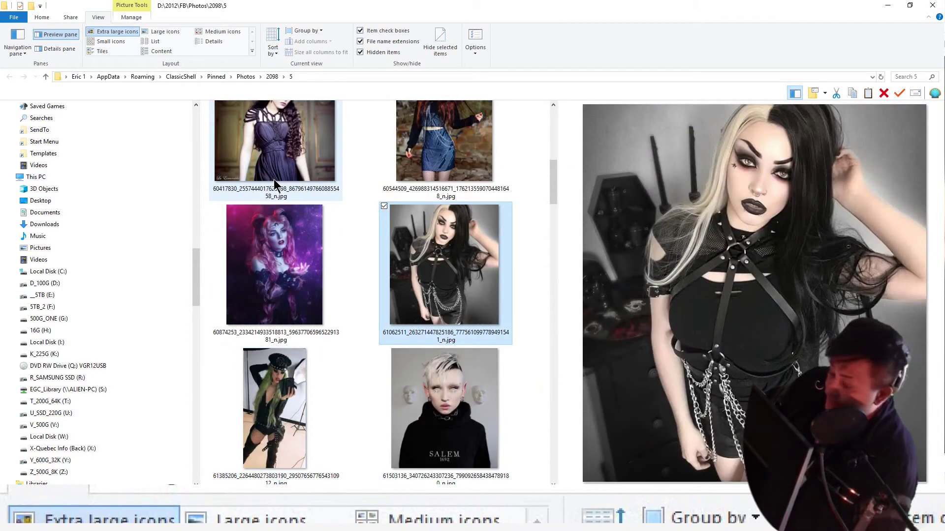
{"action": "key", "text": "F2"}
{"action": "left_click", "coordinate": [381, 335]}
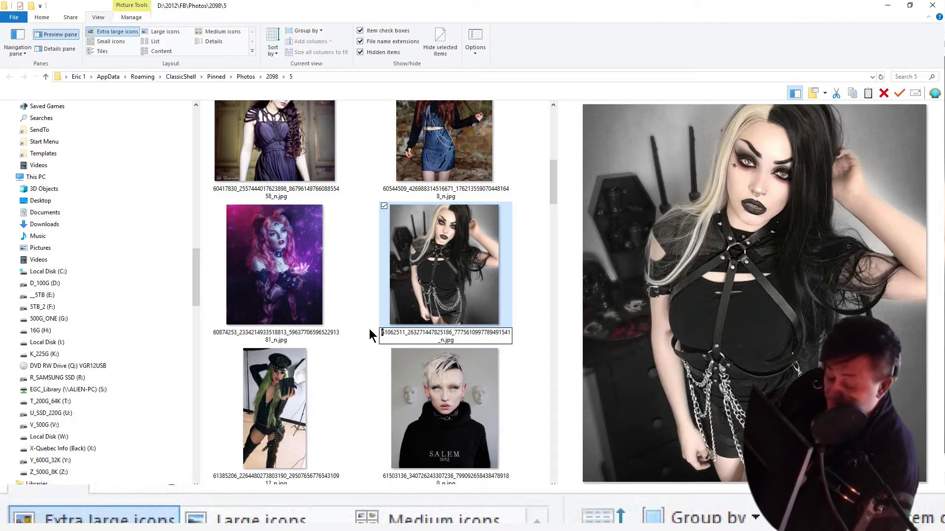
{"action": "type", "text": "03"}
{"action": "key", "text": "Return"}
Add the prefix "05" to the file name of the white-haired portrait in the black Salem hoodie, 61503136.
{"action": "key", "text": "Down"}
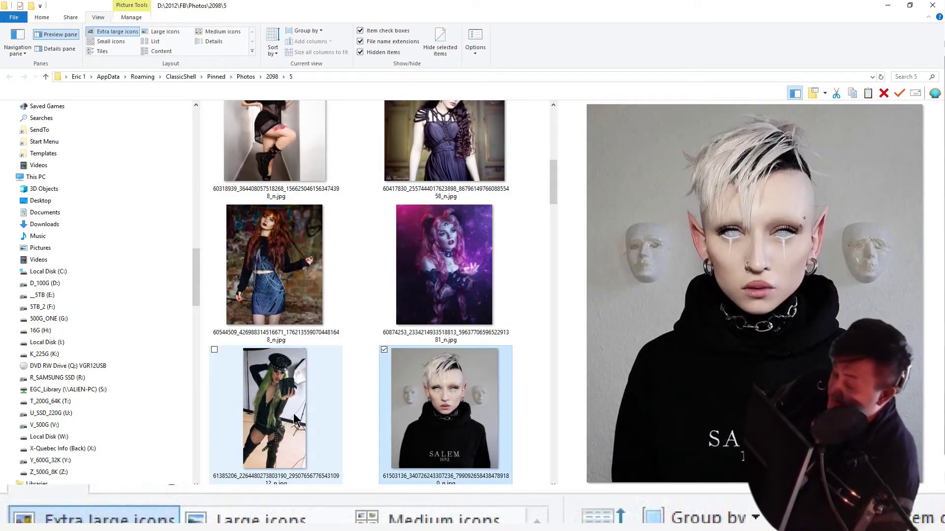
{"action": "key", "text": "F2"}
{"action": "left_click", "coordinate": [382, 478]}
{"action": "type", "text": "05"}
{"action": "key", "text": "Return"}
Find the second copy of the woman on a horse, 61562614, and delete it.
{"action": "left_click", "coordinate": [292, 406]}
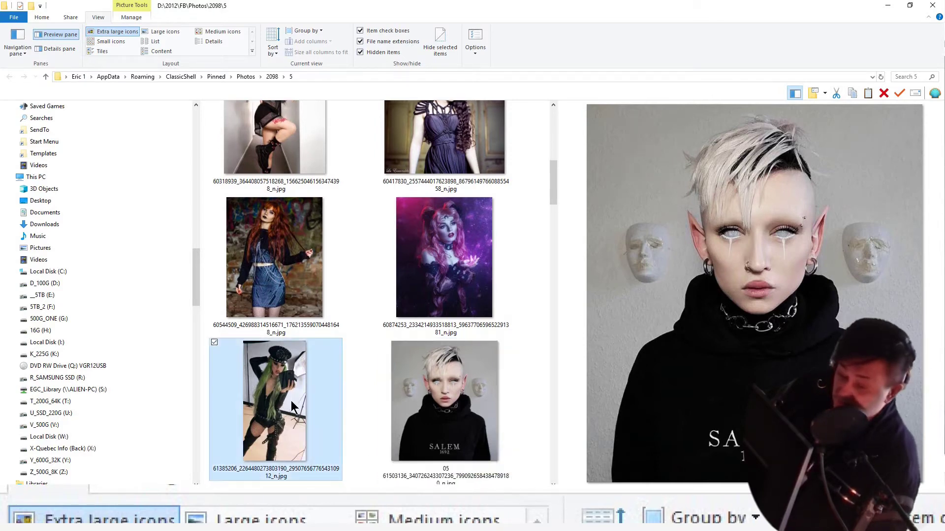
{"action": "key", "text": "Right"}
{"action": "key", "text": "Right"}
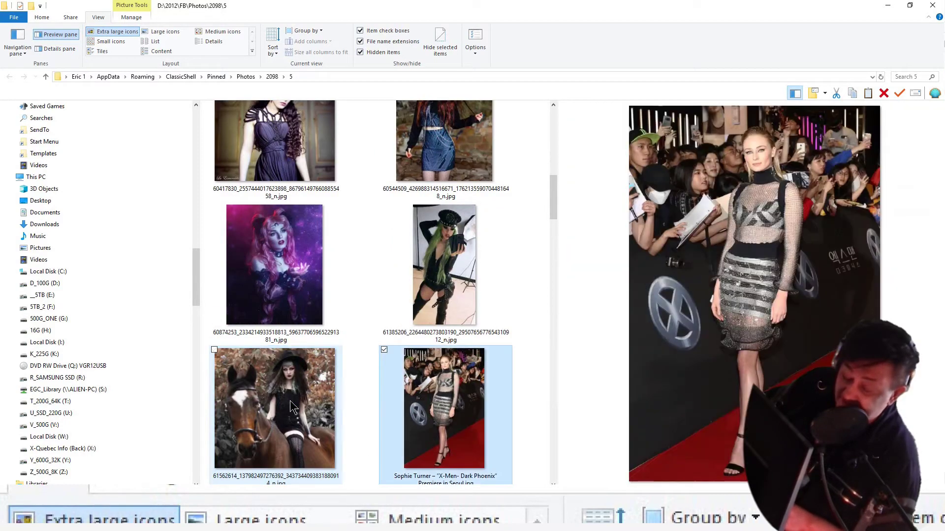
{"action": "key", "text": "Left"}
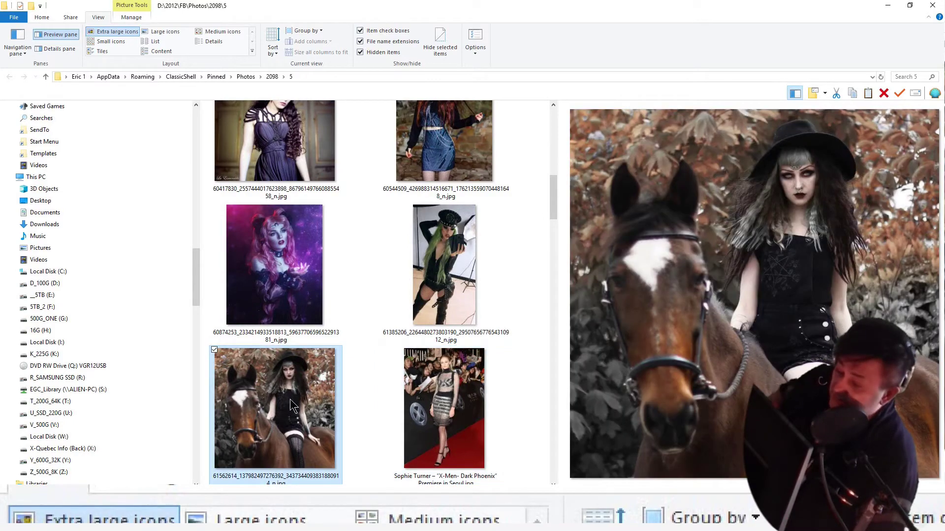
{"action": "scroll", "coordinate": [321, 324], "scroll_direction": "down", "scroll_amount": 15}
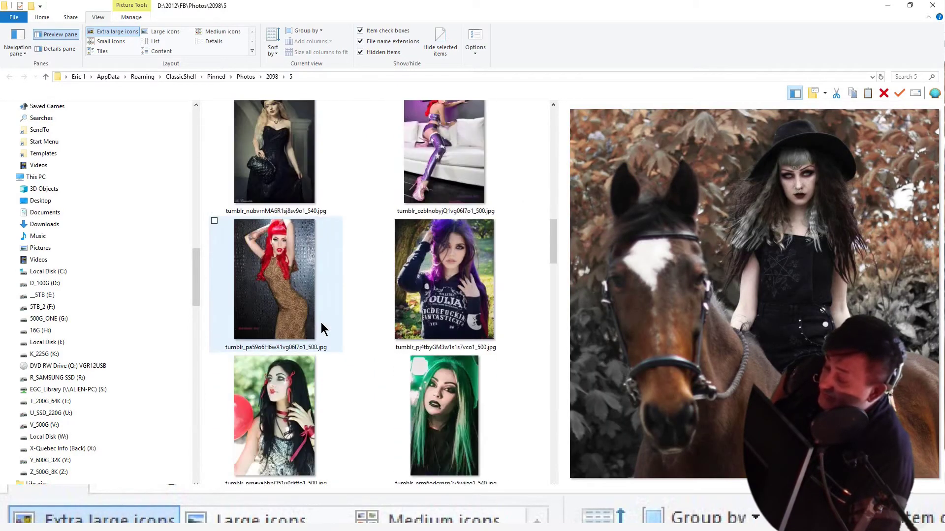
{"action": "scroll", "coordinate": [321, 325], "scroll_direction": "down", "scroll_amount": 10}
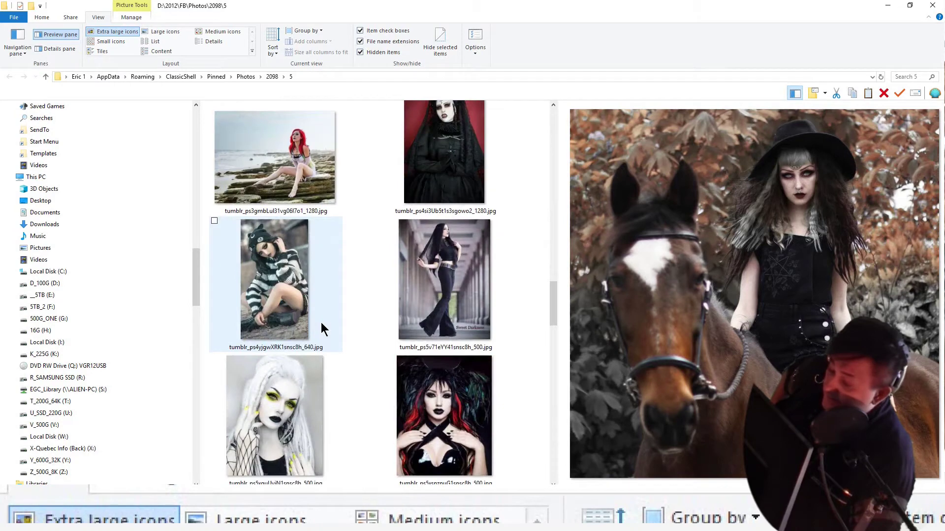
{"action": "scroll", "coordinate": [321, 323], "scroll_direction": "down", "scroll_amount": 6}
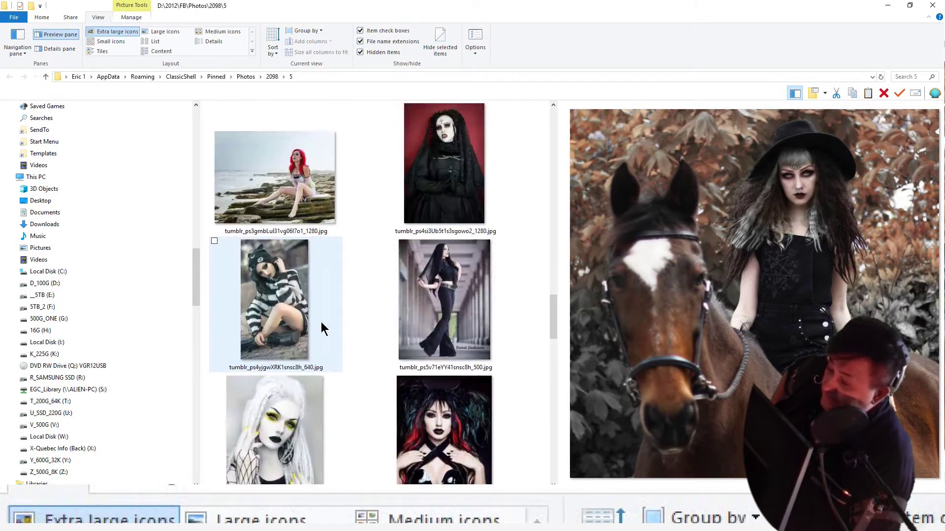
{"action": "key", "text": "Right"}
{"action": "key", "text": "Left"}
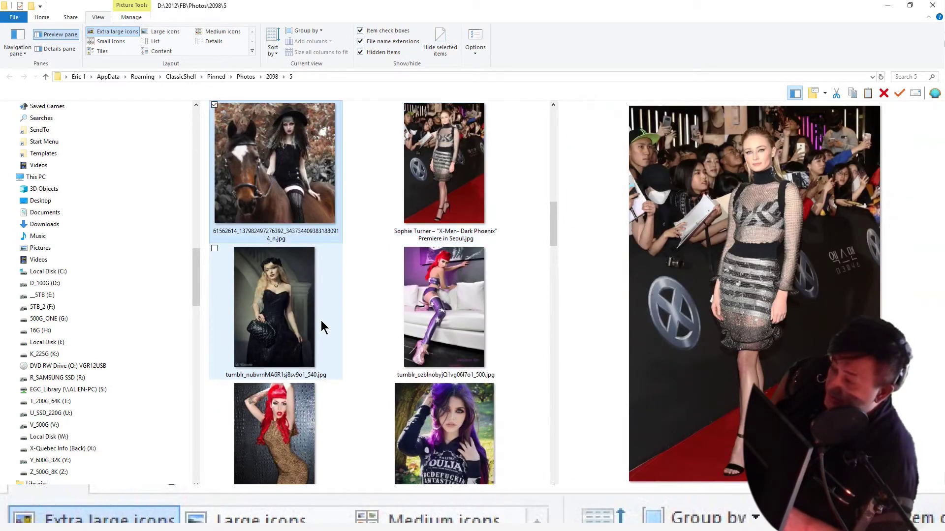
{"action": "right_click", "coordinate": [252, 132]}
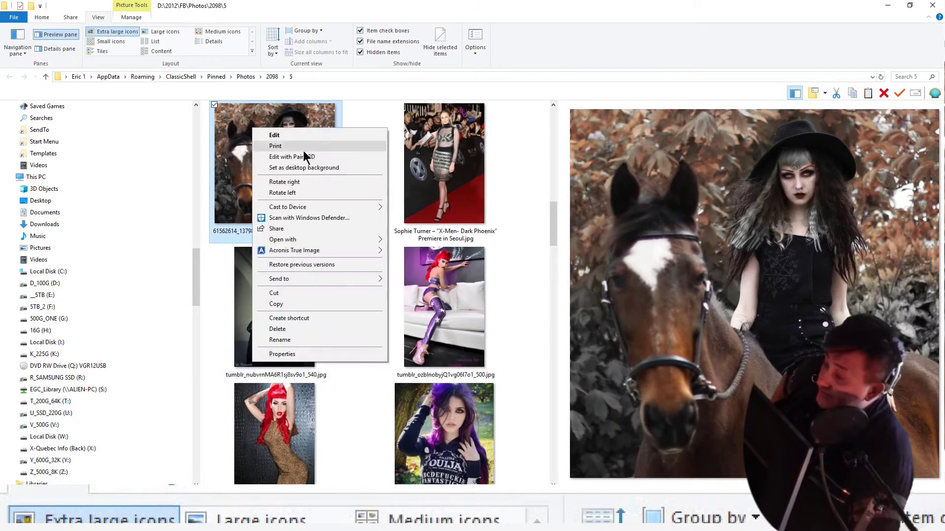
{"action": "left_click", "coordinate": [330, 330]}
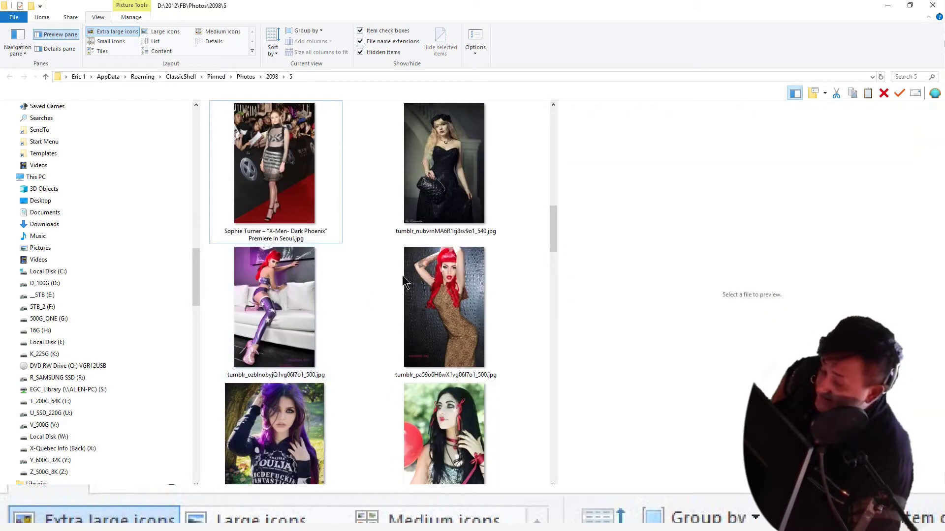
Preview the unnumbered photos after the one prefixed 47, as far as the red-haired woman on the white sofa.
{"action": "scroll", "coordinate": [361, 300], "scroll_direction": "up", "scroll_amount": 10}
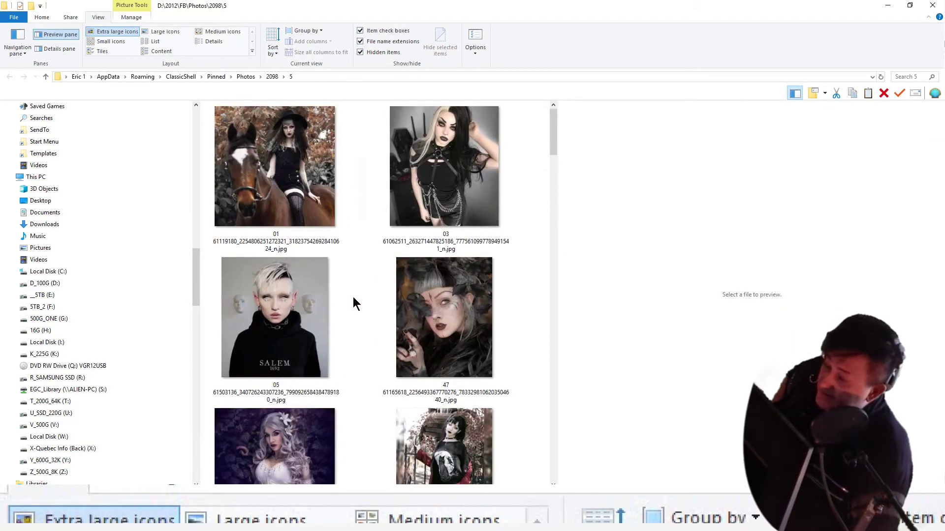
{"action": "left_click", "coordinate": [436, 337]}
{"action": "key", "text": "Right"}
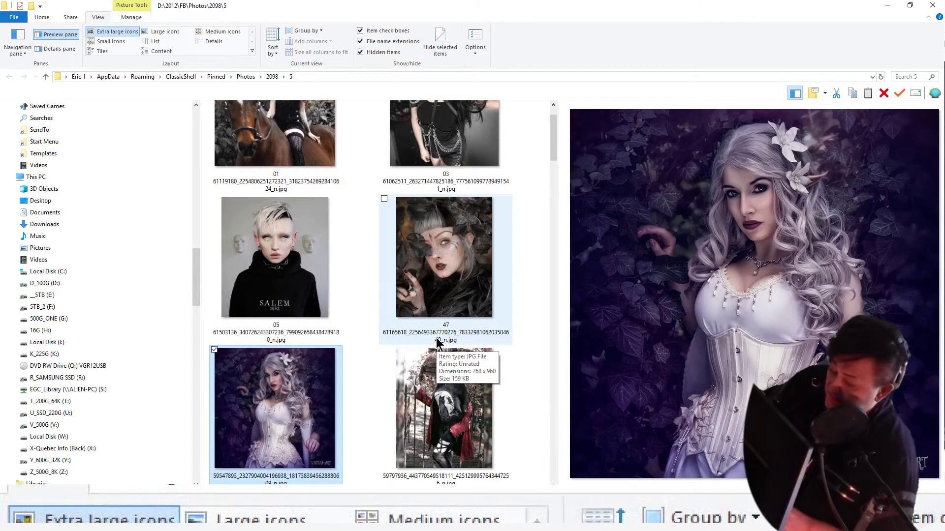
{"action": "key", "text": "Right"}
{"action": "key", "text": "Left"}
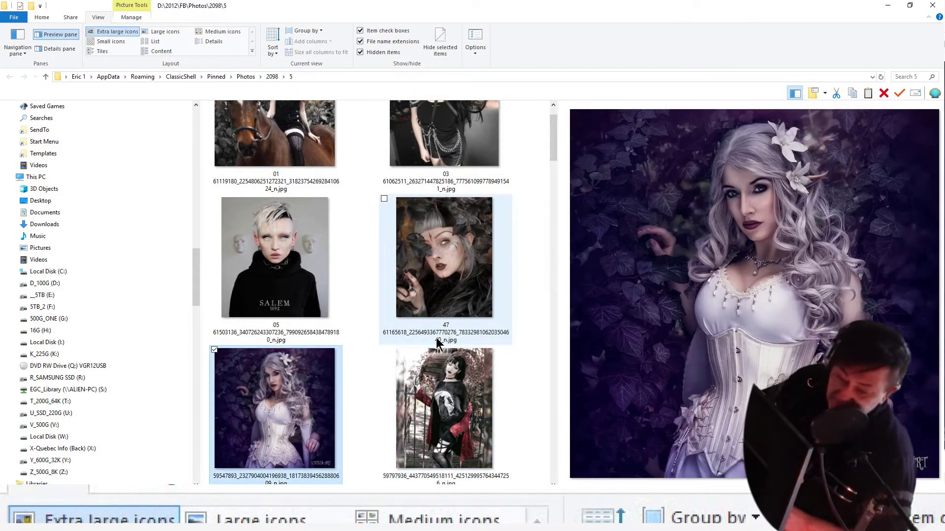
{"action": "key", "text": "Right"}
{"action": "key", "text": "Right"}
{"action": "key", "text": "Right"}
{"action": "key", "text": "Right"}
{"action": "key", "text": "Right"}
{"action": "key", "text": "Right"}
{"action": "key", "text": "Right"}
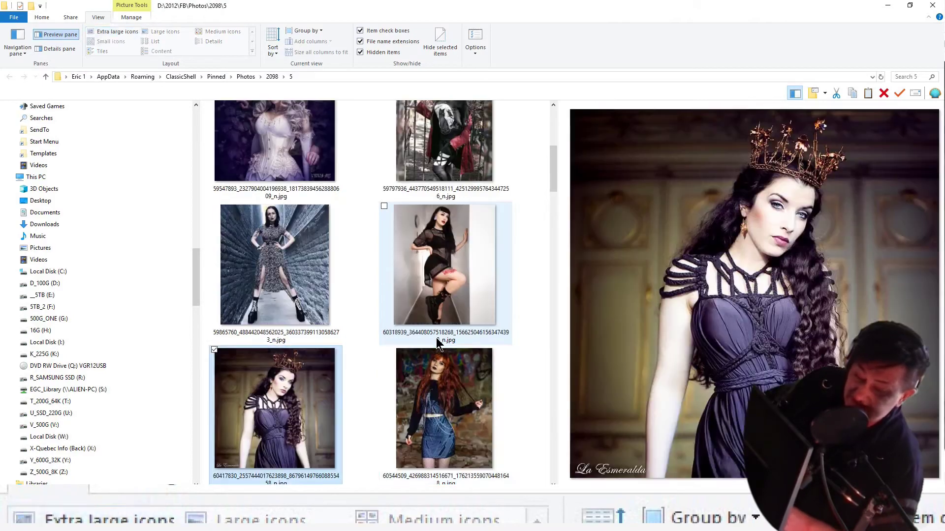
{"action": "key", "text": "Right"}
{"action": "key", "text": "Right"}
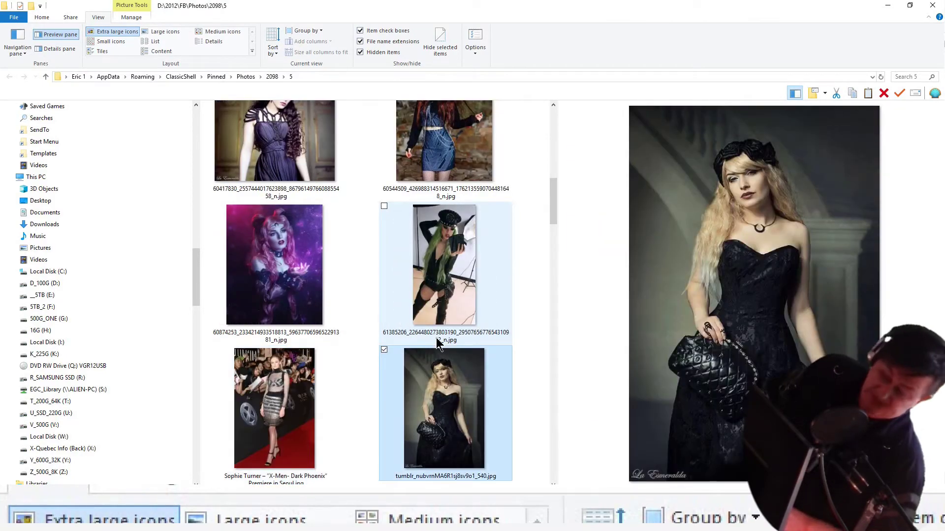
{"action": "key", "text": "Right"}
{"action": "key", "text": "Right"}
{"action": "key", "text": "Left"}
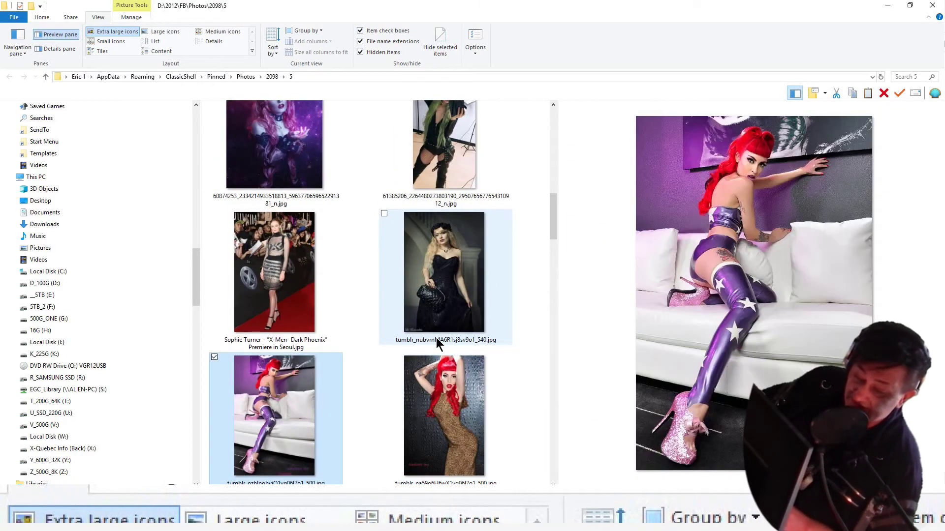
Add the prefix "07" to the file name of the purple-haired woman in the Ouija shirt.
{"action": "key", "text": "Right"}
{"action": "key", "text": "Right"}
{"action": "key", "text": "Right"}
{"action": "key", "text": "Left"}
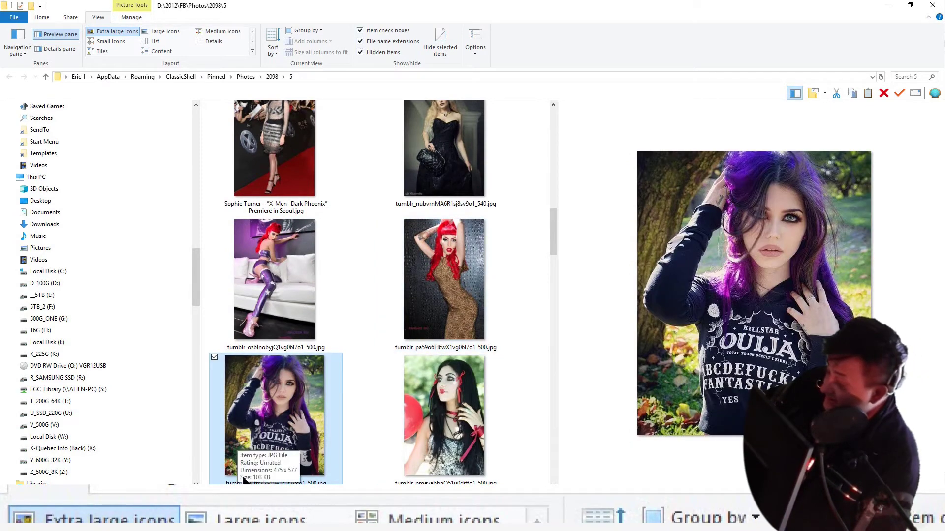
{"action": "left_click", "coordinate": [317, 483]}
{"action": "left_click", "coordinate": [226, 483]}
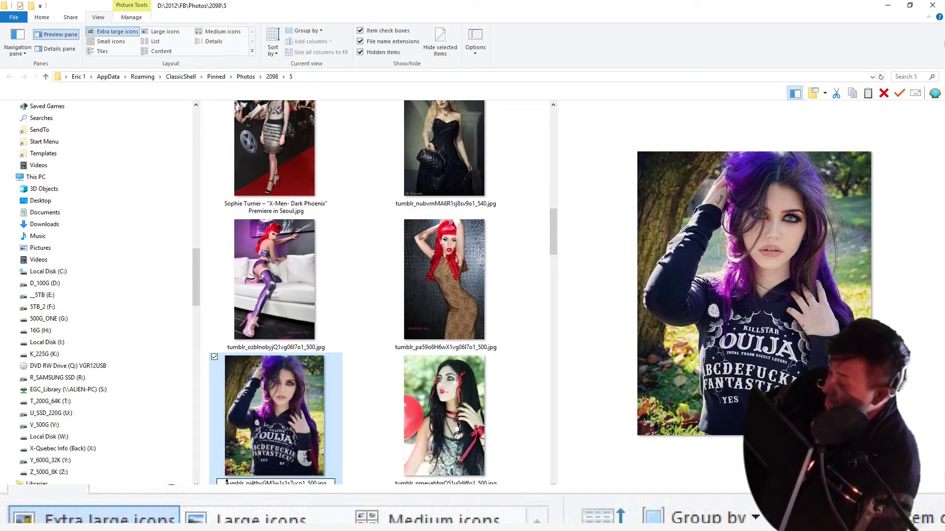
{"action": "type", "text": "07"}
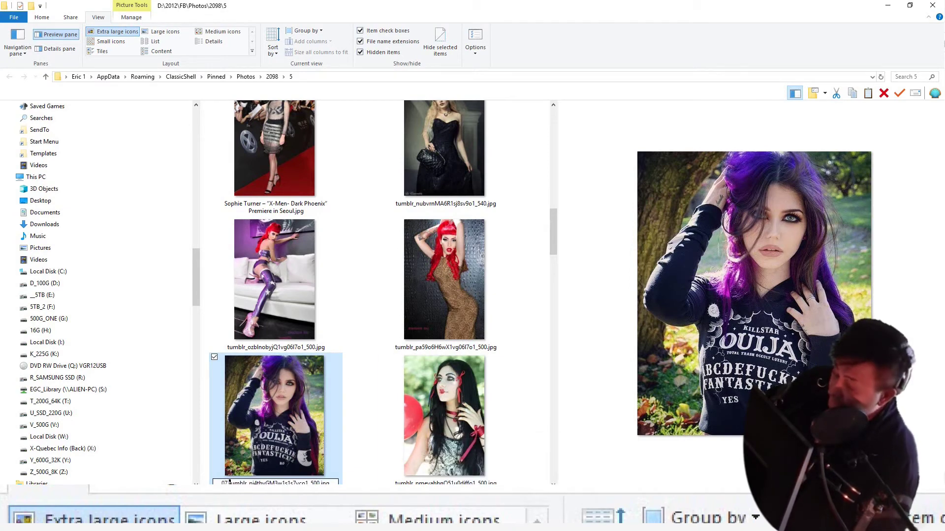
{"action": "left_click", "coordinate": [442, 390]}
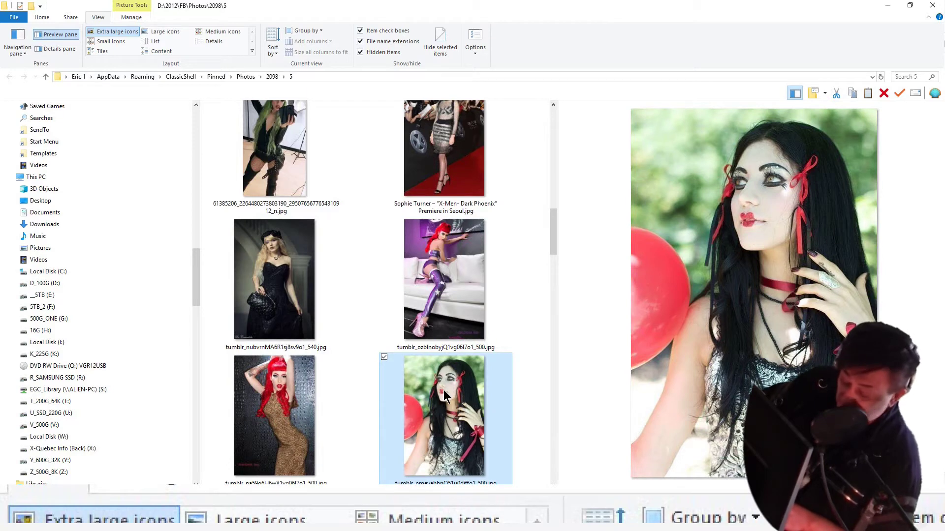
Add the prefix "09" to the file name of the woman in the striped sweater and cat-eared hat.
{"action": "key", "text": "Right"}
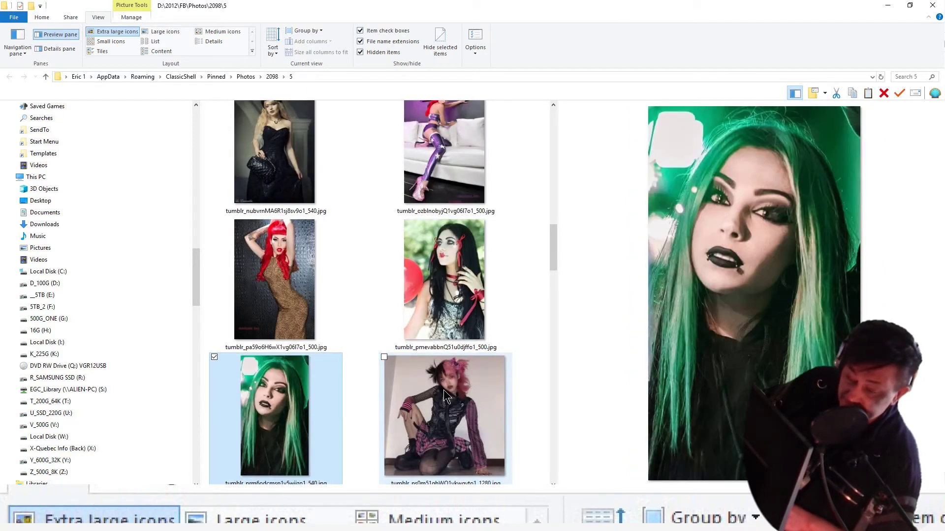
{"action": "key", "text": "Right"}
{"action": "key", "text": "Right"}
{"action": "key", "text": "Right"}
{"action": "key", "text": "Right"}
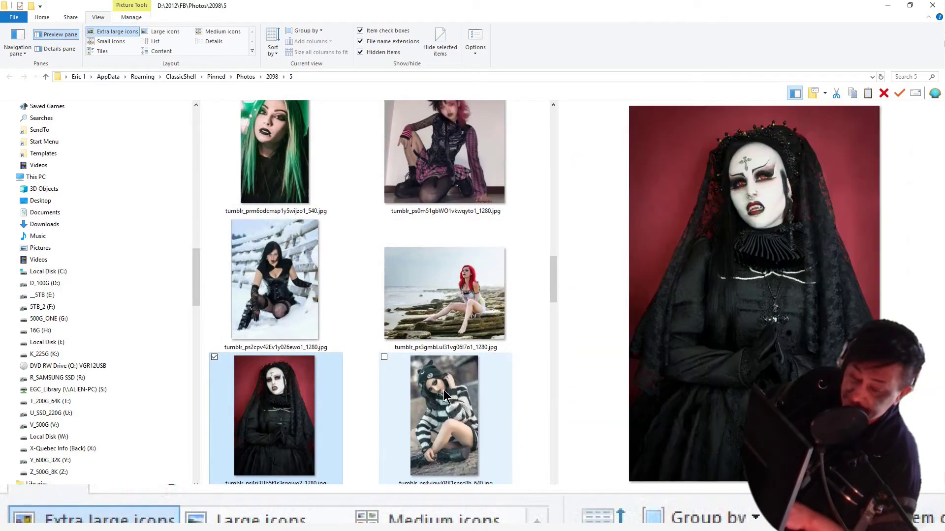
{"action": "left_click", "coordinate": [444, 390]}
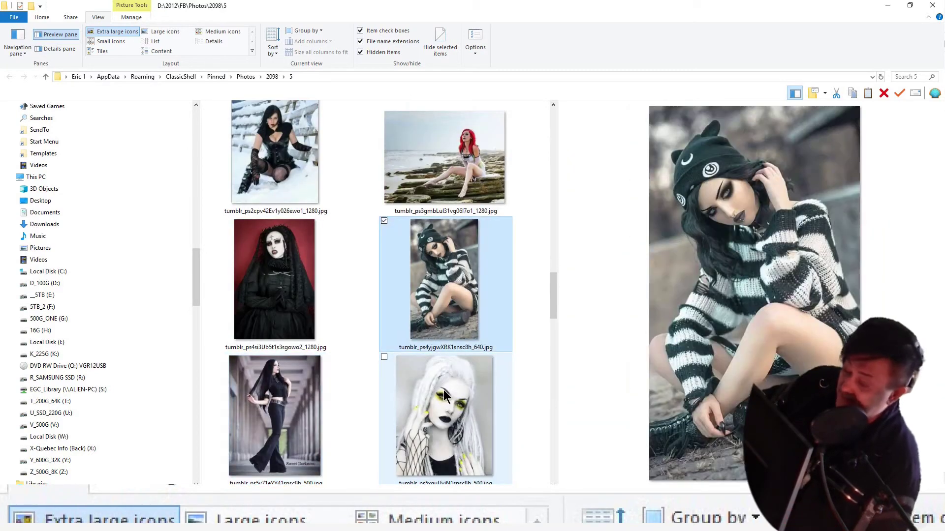
{"action": "key", "text": "F2"}
{"action": "left_click", "coordinate": [392, 350]}
{"action": "type", "text": "09"}
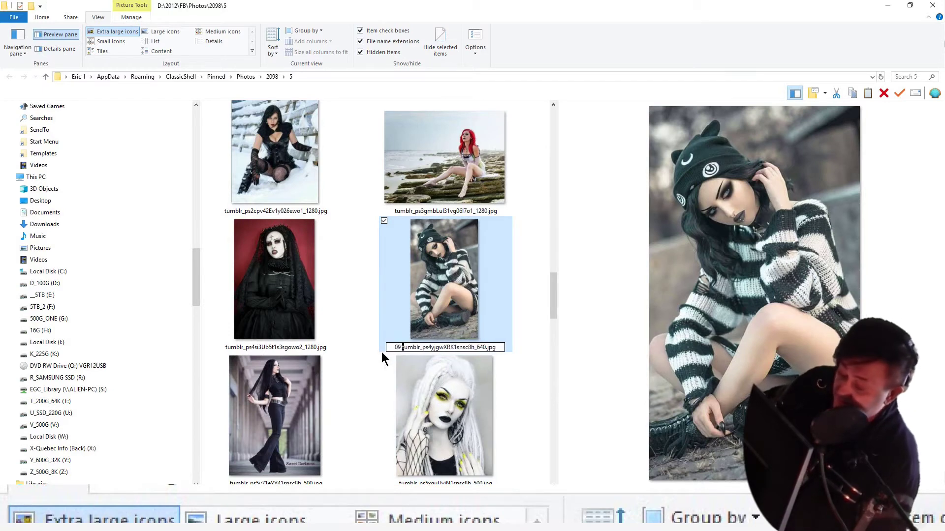
{"action": "left_click", "coordinate": [303, 406]}
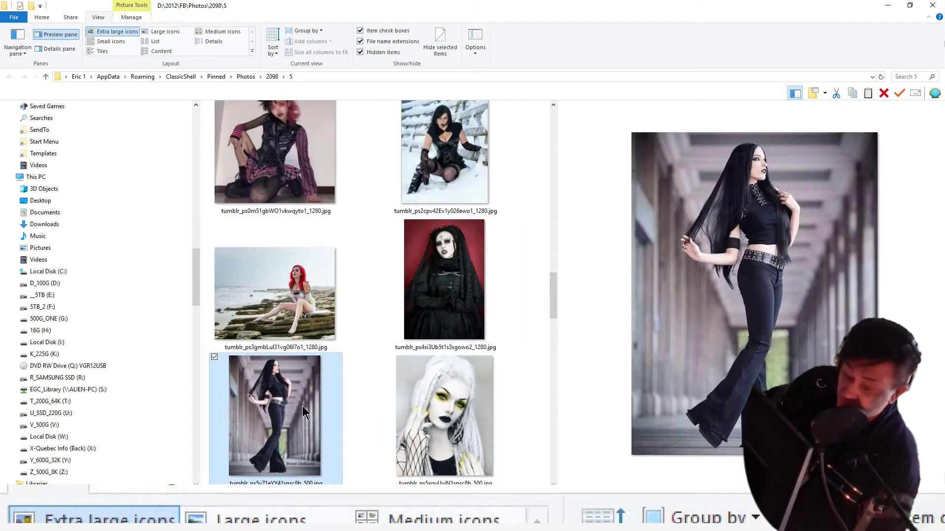
Add the prefix "11" to the file name of the white-haired woman with yellow eye makeup.
{"action": "key", "text": "Right"}
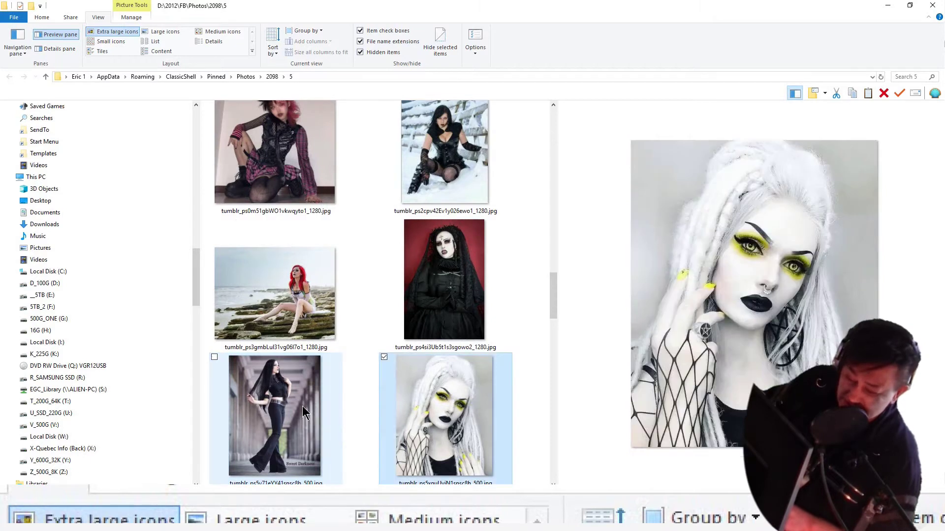
{"action": "key", "text": "F2"}
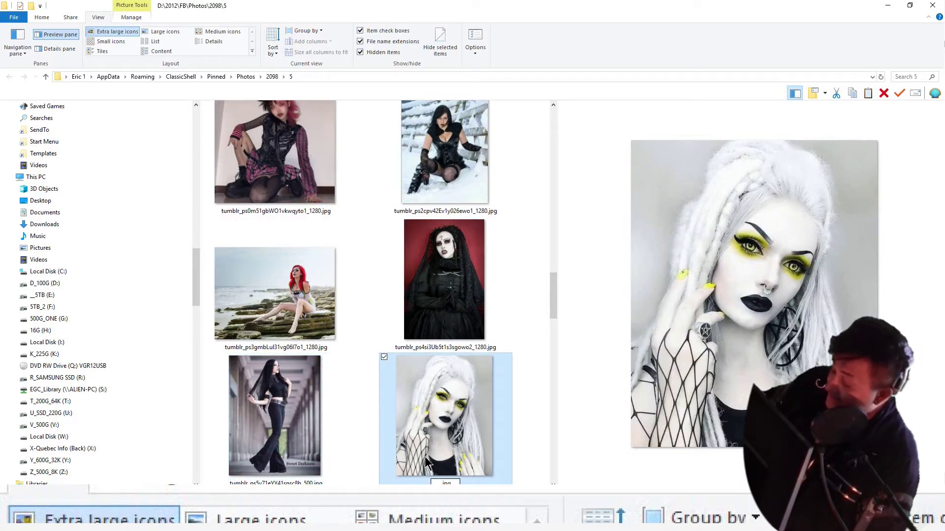
{"action": "key", "text": "Escape"}
{"action": "left_click", "coordinate": [410, 484]}
{"action": "left_click", "coordinate": [400, 483]}
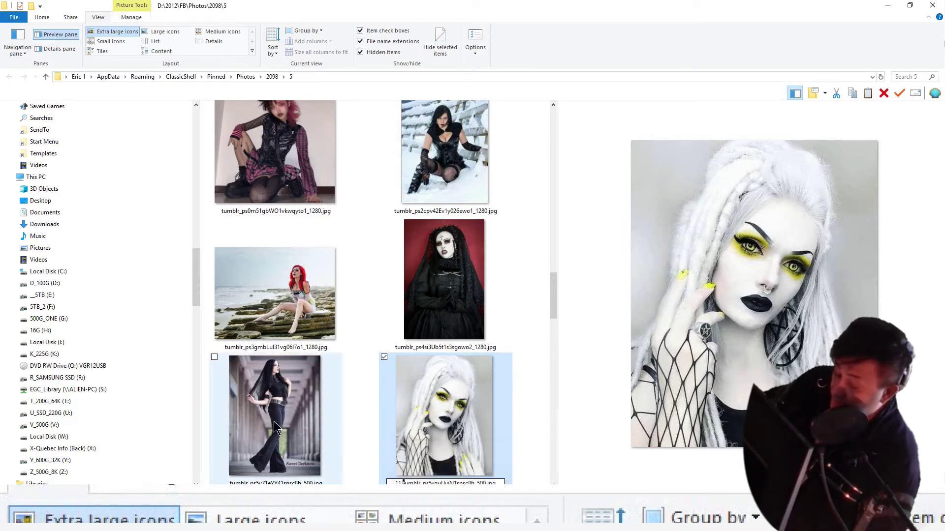
{"action": "key", "text": "Delete"}
Preview the photos up to the red-haired woman in the black mesh top and review the remaining unnumbered files.
{"action": "key", "text": "Right"}
{"action": "key", "text": "Right"}
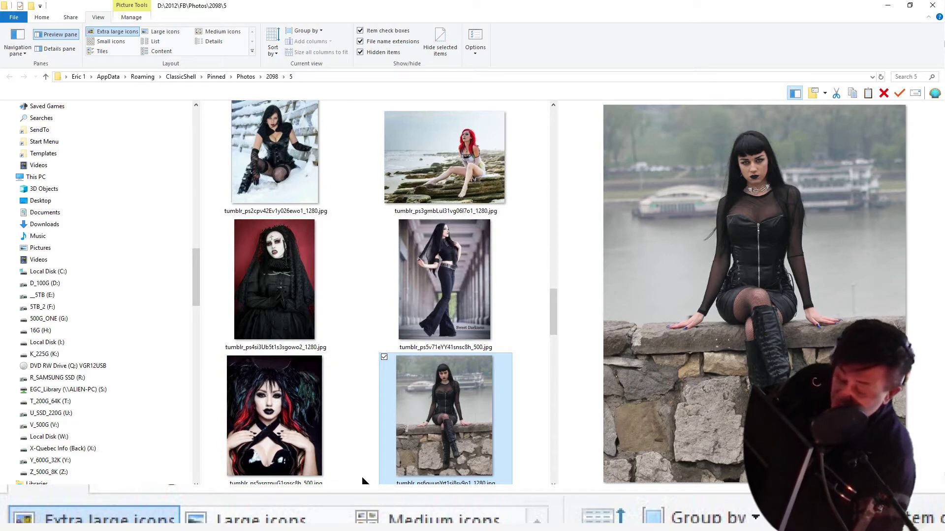
{"action": "key", "text": "Right"}
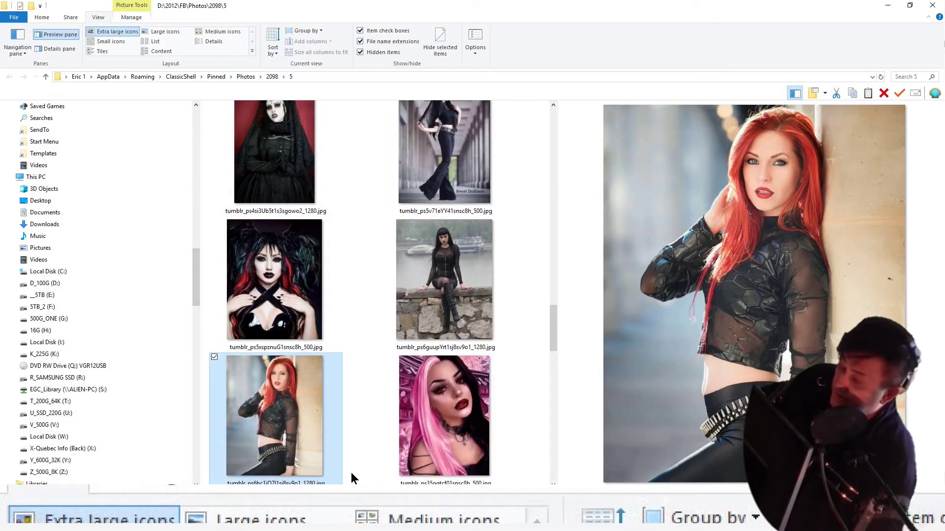
{"action": "scroll", "coordinate": [355, 472], "scroll_direction": "down", "scroll_amount": 10}
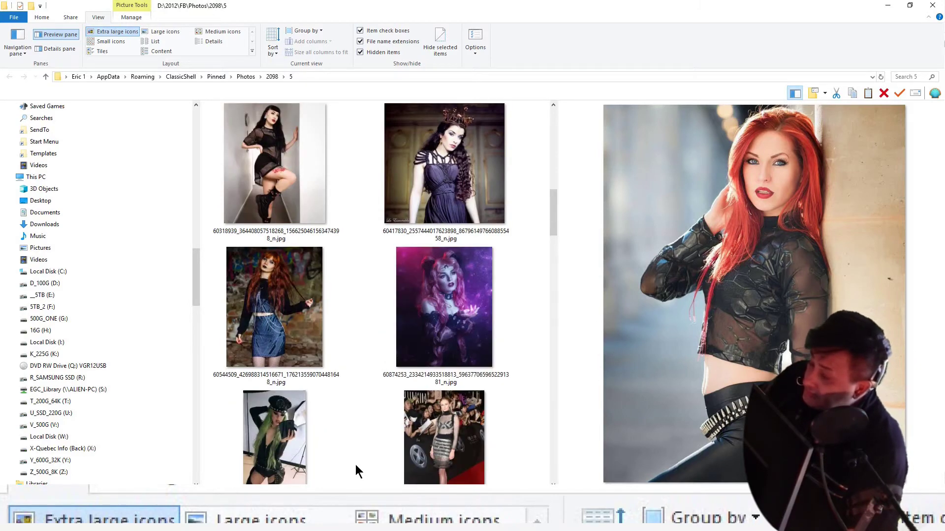
{"action": "scroll", "coordinate": [356, 466], "scroll_direction": "up", "scroll_amount": 4}
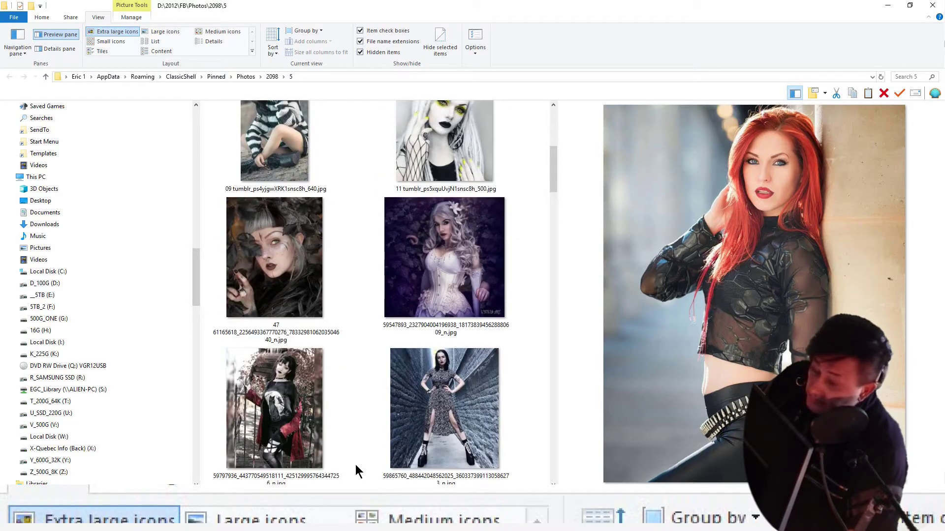
{"action": "scroll", "coordinate": [357, 471], "scroll_direction": "down", "scroll_amount": 5}
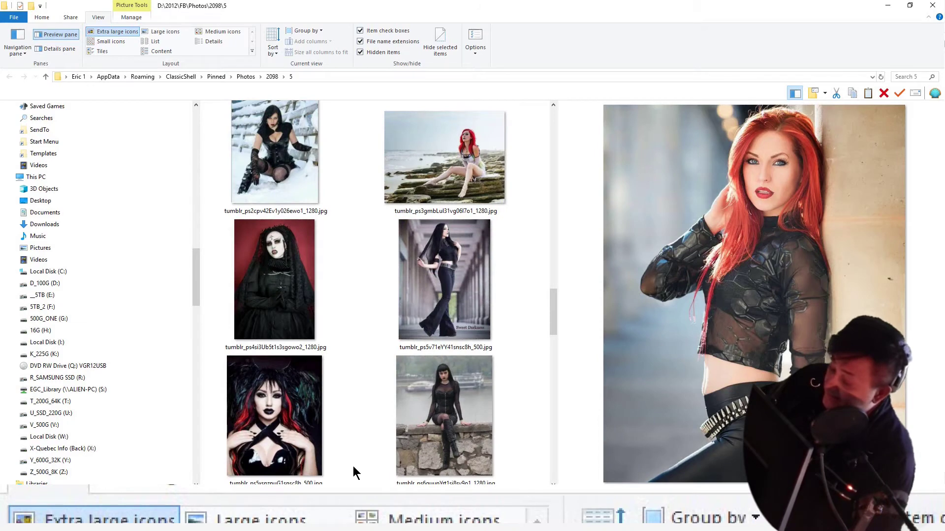
Add the prefix "13" to the file name of the red-haired woman in the black mesh top.
{"action": "scroll", "coordinate": [353, 465], "scroll_direction": "down", "scroll_amount": 2}
{"action": "left_click", "coordinate": [316, 483]}
{"action": "key", "text": "Home"}
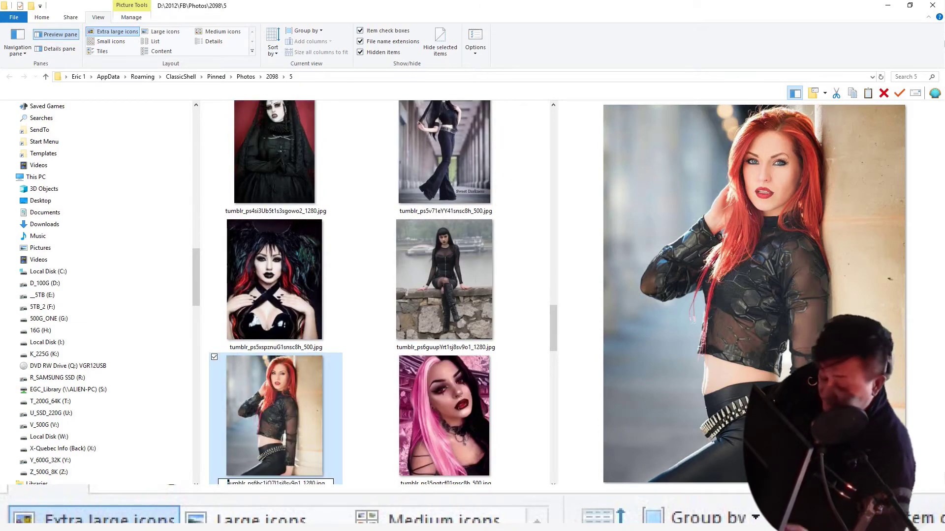
{"action": "type", "text": "13"}
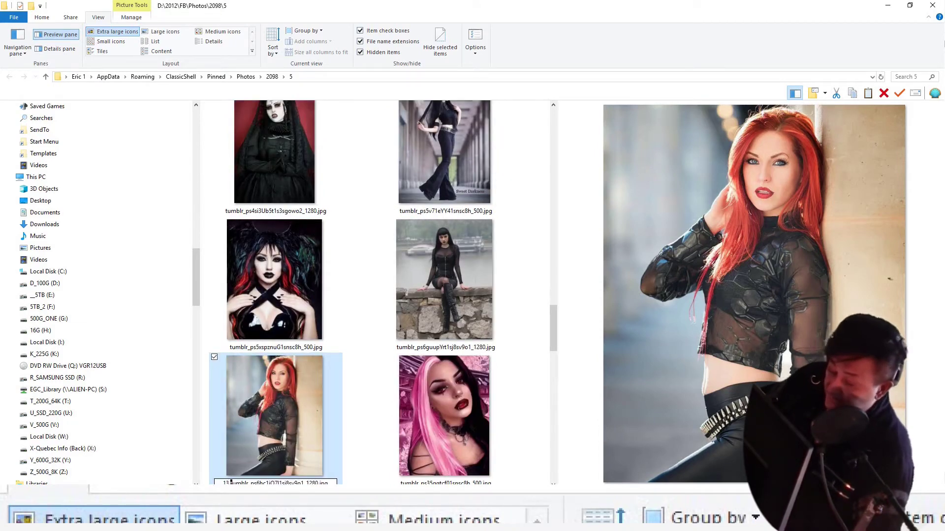
Add the prefix "15" to the file name of the woman with pink and black hair.
{"action": "left_click", "coordinate": [427, 432]}
{"action": "key", "text": "F2"}
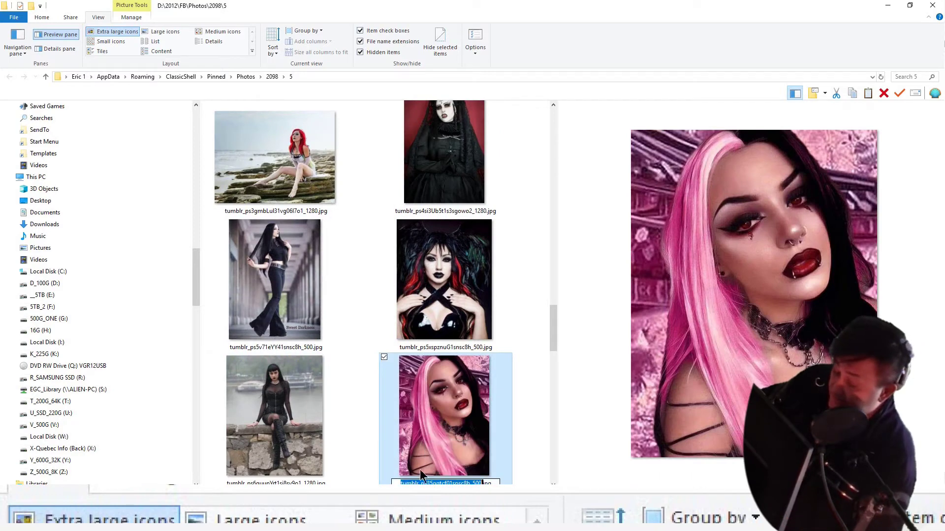
{"action": "key", "text": "Home"}
{"action": "type", "text": "15"}
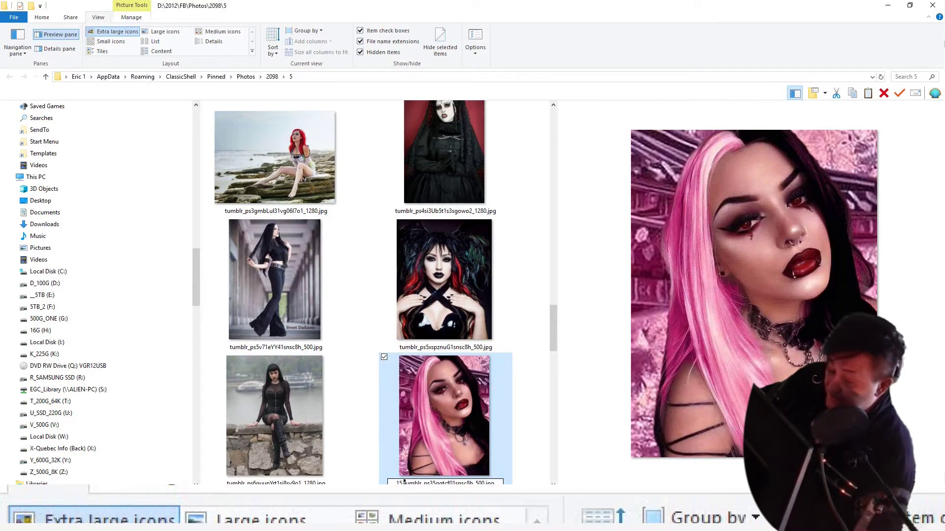
Add the prefix "17" to the file name of the black-haired woman sitting on the stone wall by the river.
{"action": "left_click", "coordinate": [301, 436]}
{"action": "key", "text": "F2"}
{"action": "key", "text": "Home"}
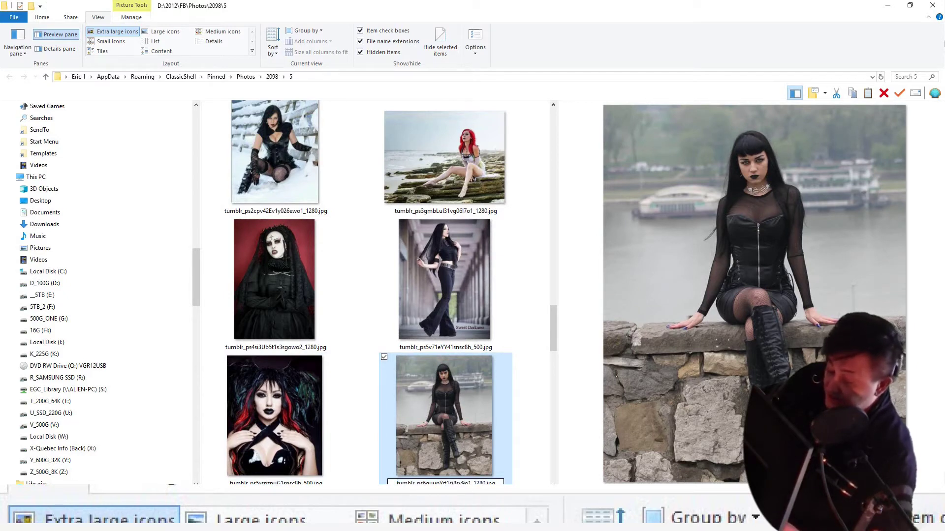
{"action": "type", "text": "17"}
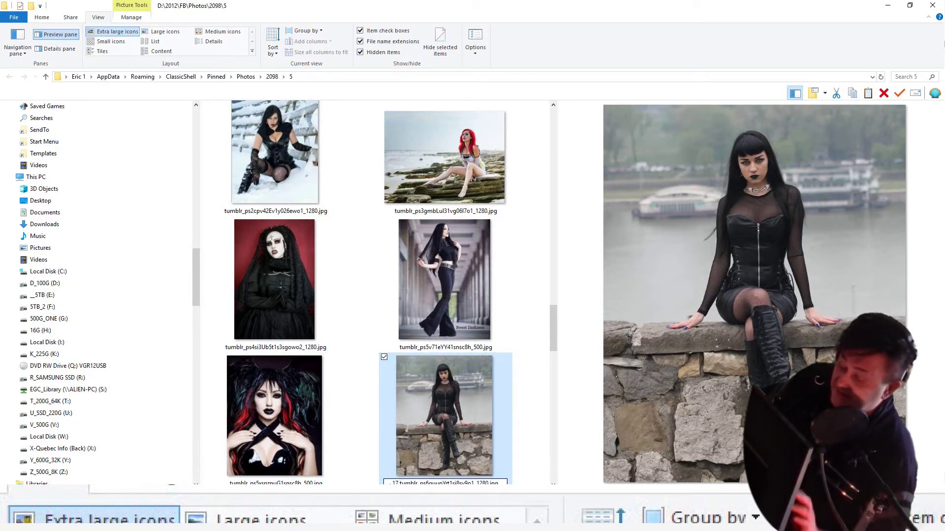
Preview the next unnumbered photos and add the prefix "19" to the file name of the two women in black lace.
{"action": "left_click", "coordinate": [314, 359]}
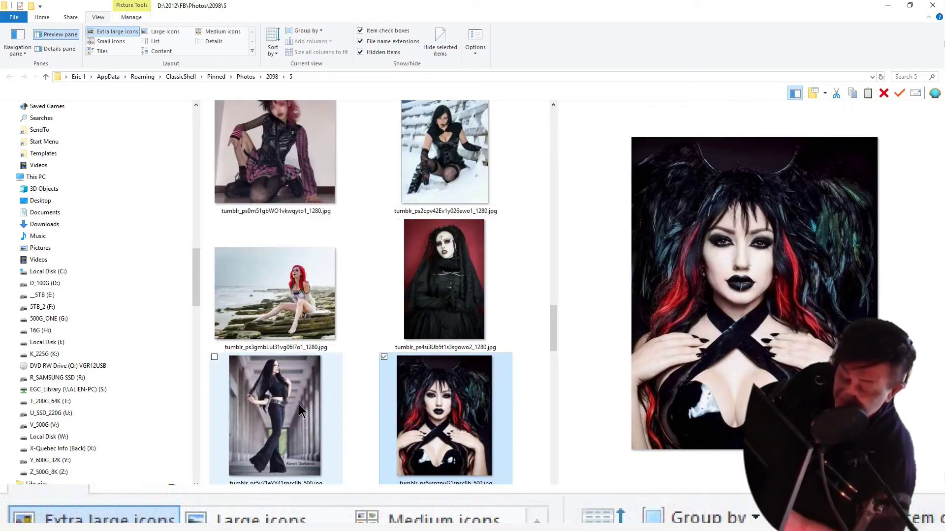
{"action": "key", "text": "Right"}
{"action": "key", "text": "Right"}
{"action": "key", "text": "Right"}
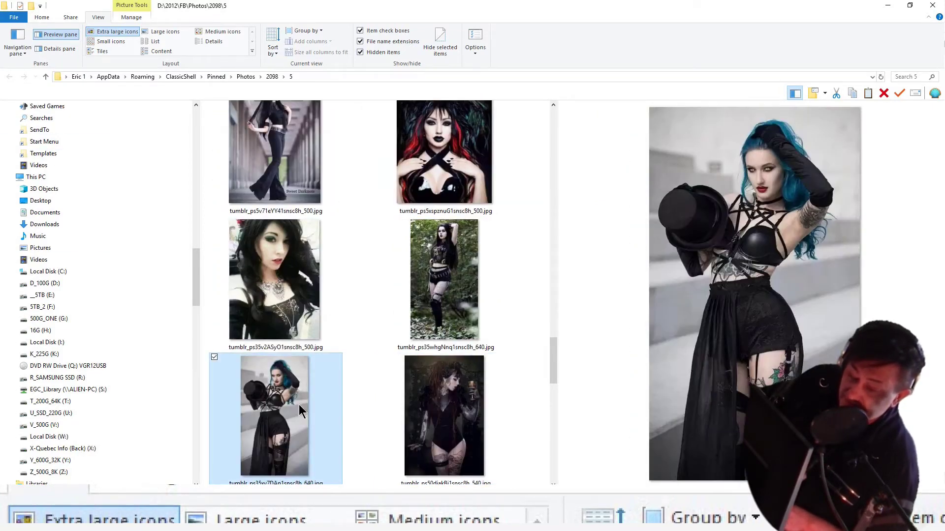
{"action": "key", "text": "Right"}
{"action": "key", "text": "Right"}
{"action": "key", "text": "Right"}
{"action": "key", "text": "Left"}
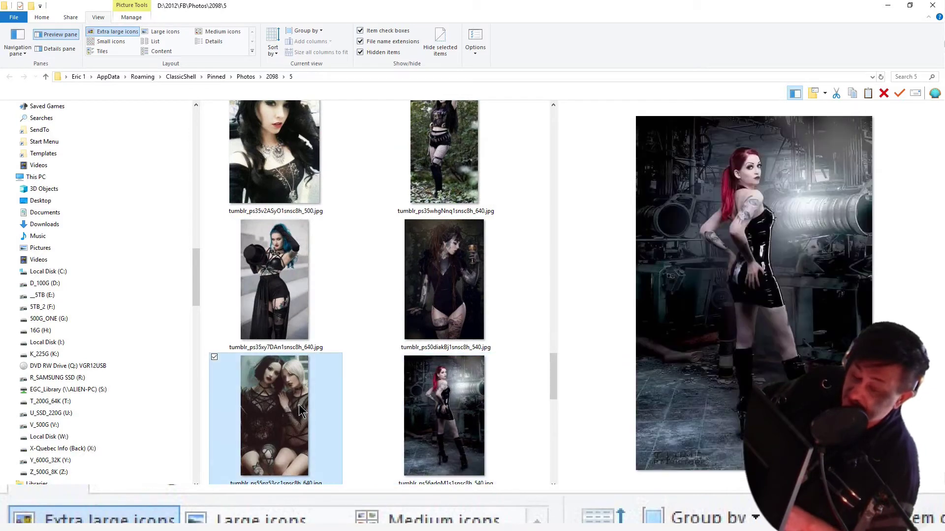
{"action": "left_click", "coordinate": [238, 480]}
{"action": "type", "text": "19"}
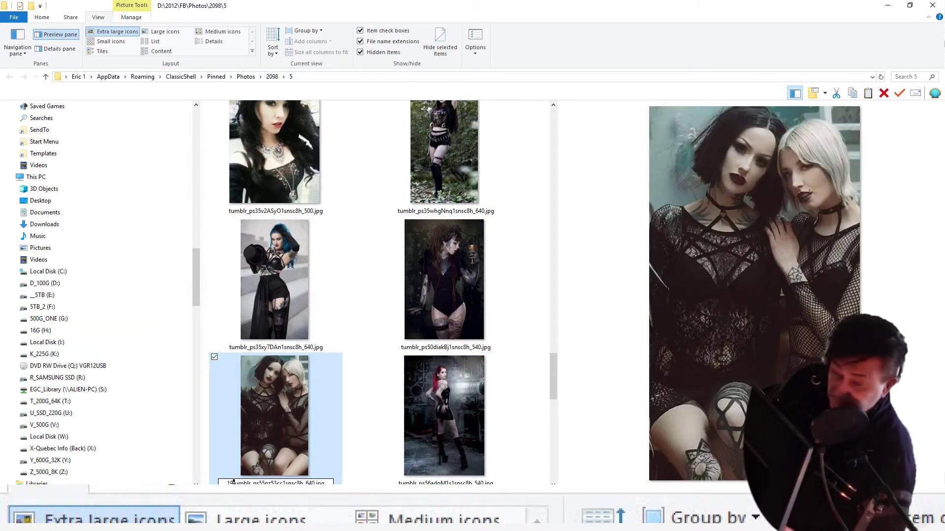
Add the prefix "20" to the file name of the white-haired woman standing in the lake with swans.
{"action": "key", "text": "Tab"}
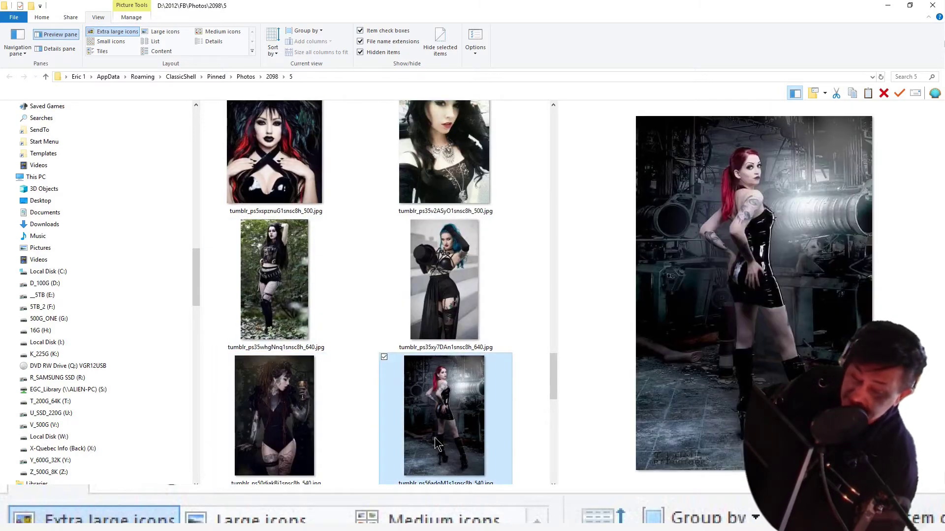
{"action": "key", "text": "Tab"}
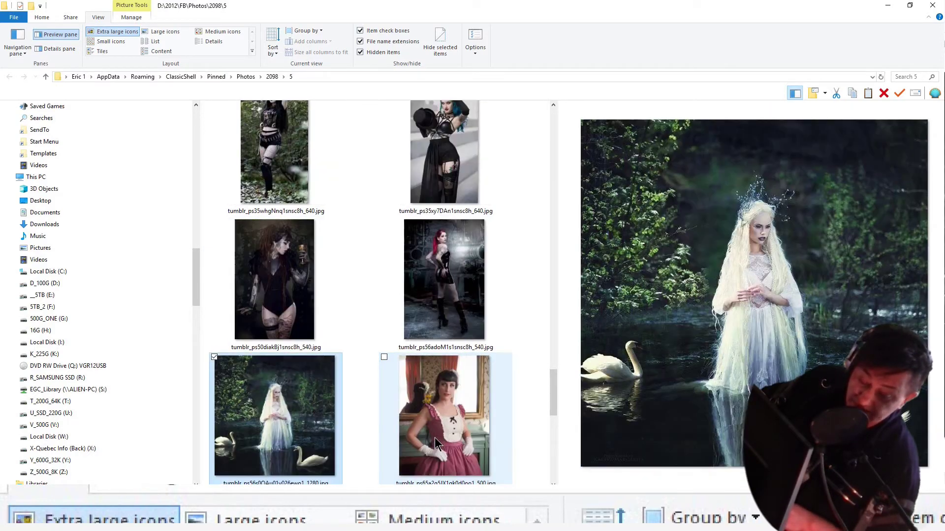
{"action": "left_click", "coordinate": [435, 444]}
{"action": "key", "text": "Left"}
{"action": "left_click", "coordinate": [273, 484]}
{"action": "key", "text": "Home"}
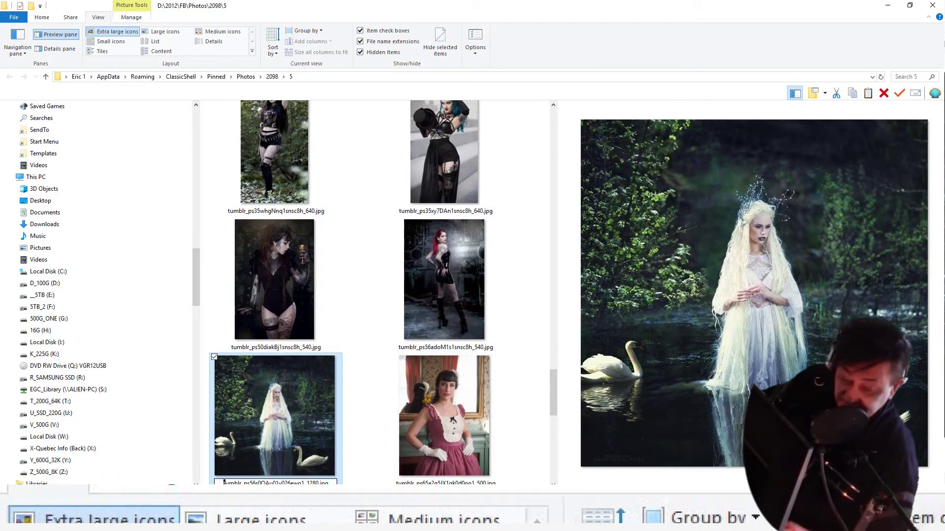
{"action": "type", "text": "20"}
Preview the neighbouring unnumbered photos and go back through the folder to check the numbering of the already prefixed files.
{"action": "left_click", "coordinate": [436, 435]}
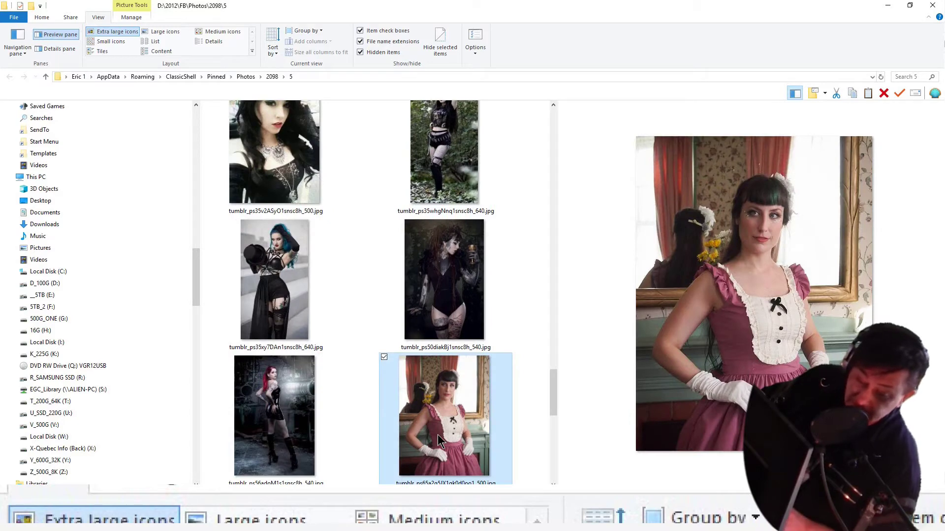
{"action": "key", "text": "Right"}
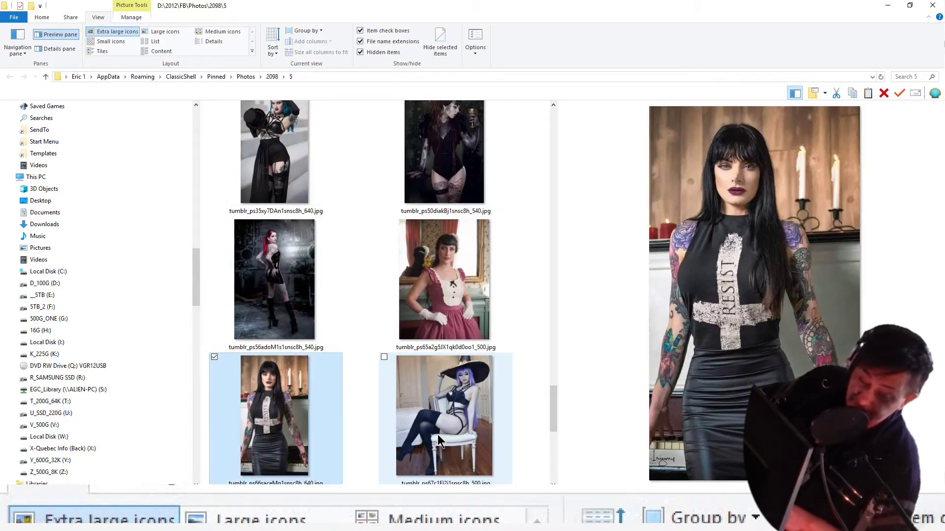
{"action": "key", "text": "Right"}
{"action": "key", "text": "Up"}
{"action": "key", "text": "Left"}
{"action": "key", "text": "Left"}
{"action": "key", "text": "Left"}
{"action": "key", "text": "Left"}
{"action": "key", "text": "Left"}
{"action": "key", "text": "Left"}
{"action": "key", "text": "Left"}
{"action": "key", "text": "Left"}
{"action": "key", "text": "Left"}
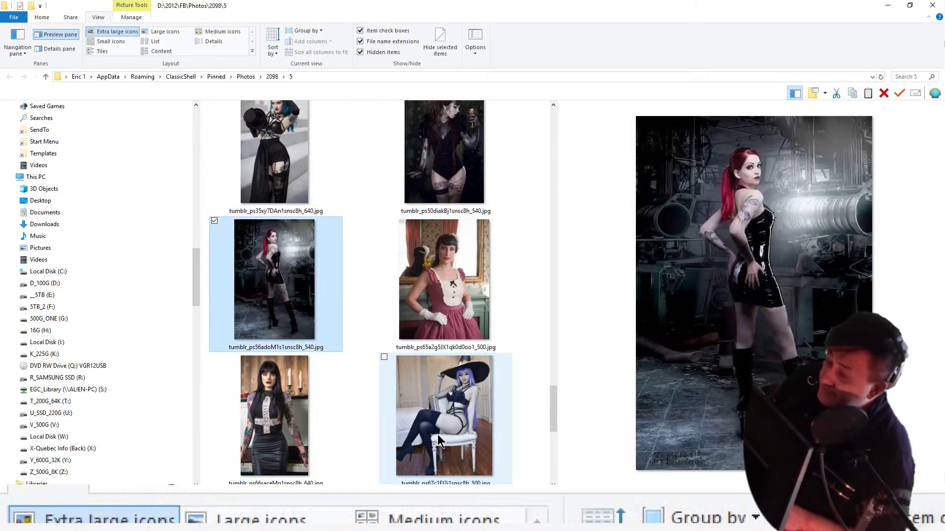
{"action": "key", "text": "Left"}
{"action": "key", "text": "Left"}
{"action": "key", "text": "Left"}
{"action": "key", "text": "Left"}
{"action": "key", "text": "Left"}
{"action": "key", "text": "Left"}
{"action": "key", "text": "Left"}
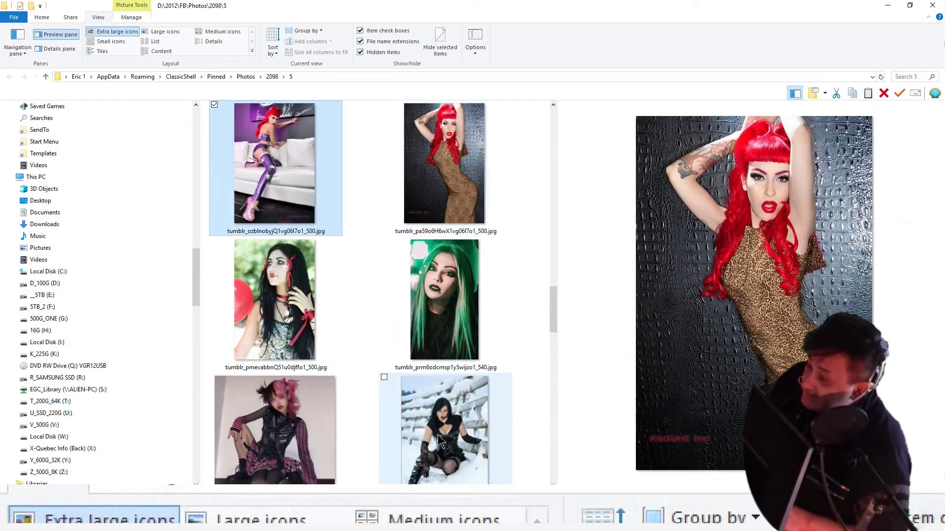
{"action": "key", "text": "Left"}
{"action": "key", "text": "Left"}
{"action": "key", "text": "Left"}
{"action": "key", "text": "Left"}
{"action": "key", "text": "Left"}
{"action": "key", "text": "Left"}
{"action": "key", "text": "Left"}
{"action": "key", "text": "Left"}
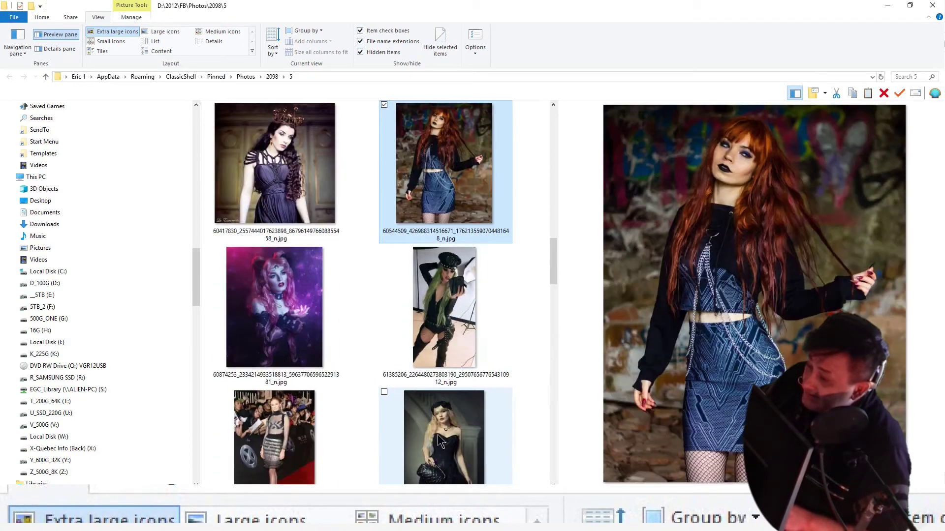
{"action": "key", "text": "Right"}
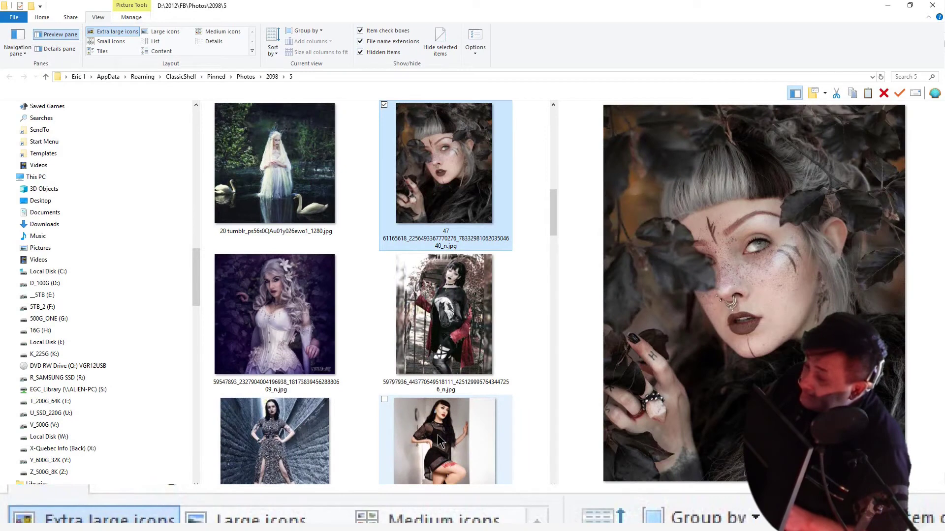
{"action": "key", "text": "Up"}
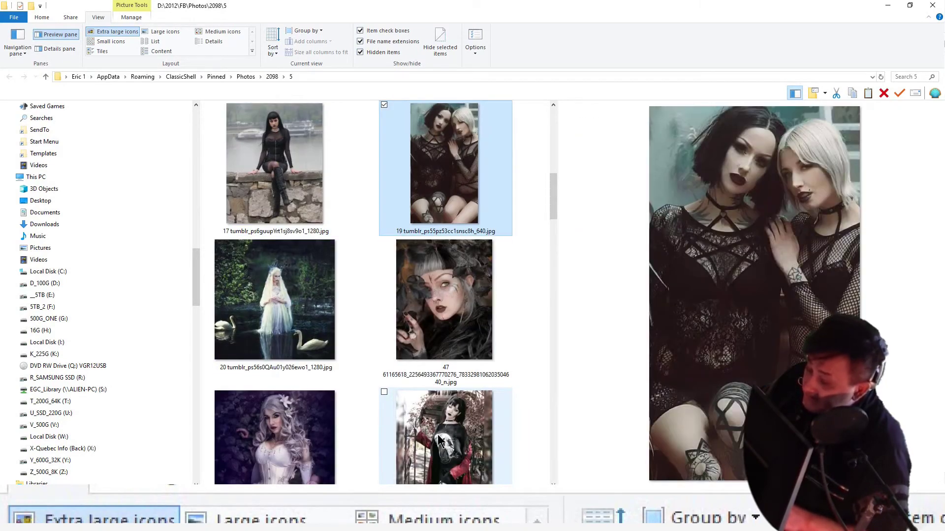
Change the number prefix of the white-haired woman in the lake with swans to "21".
{"action": "key", "text": "Right"}
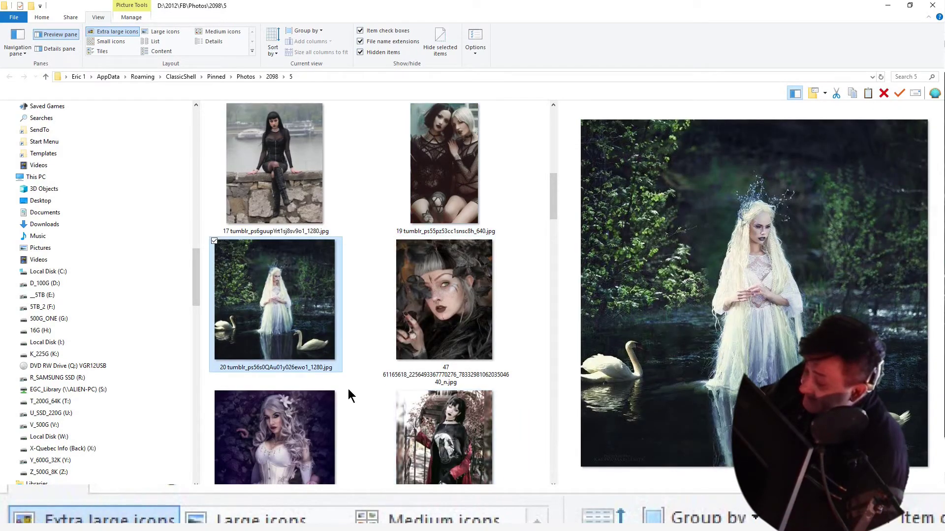
{"action": "key", "text": "F2"}
{"action": "key", "text": "Home"}
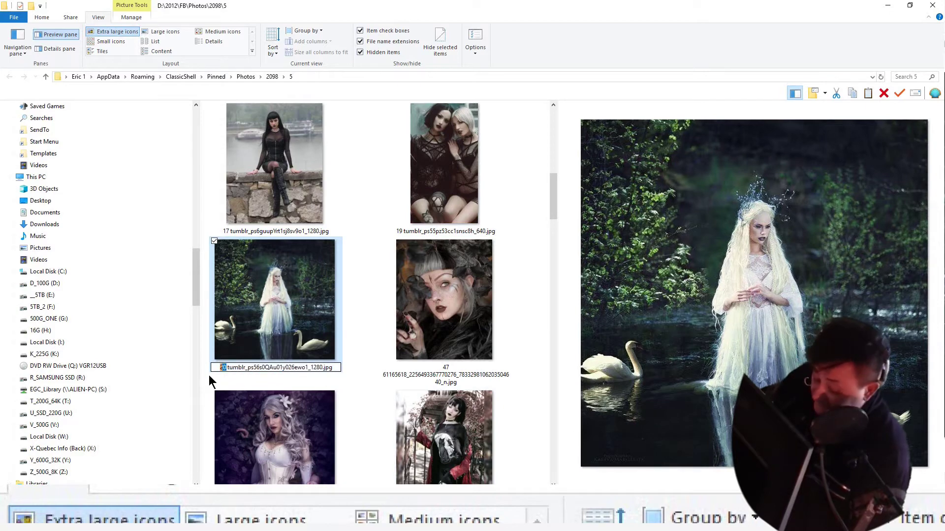
{"action": "key", "text": "Right"}
{"action": "key", "text": "Right"}
{"action": "key", "text": "Delete"}
{"action": "key", "text": "Return"}
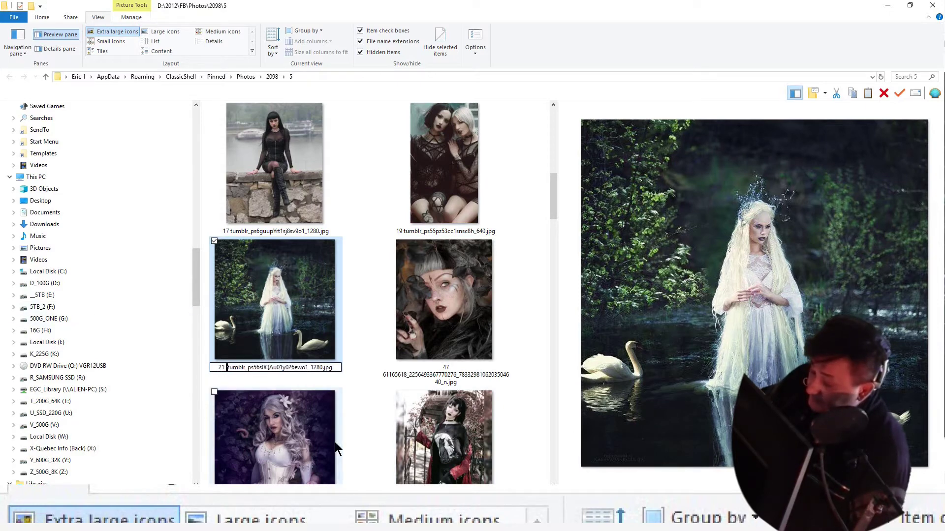
Preview the last unnumbered photos and add the prefix "23" to the file name of the hooded woman with black face paint.
{"action": "scroll", "coordinate": [389, 441], "scroll_direction": "down", "scroll_amount": 10}
{"action": "scroll", "coordinate": [386, 433], "scroll_direction": "down", "scroll_amount": 15}
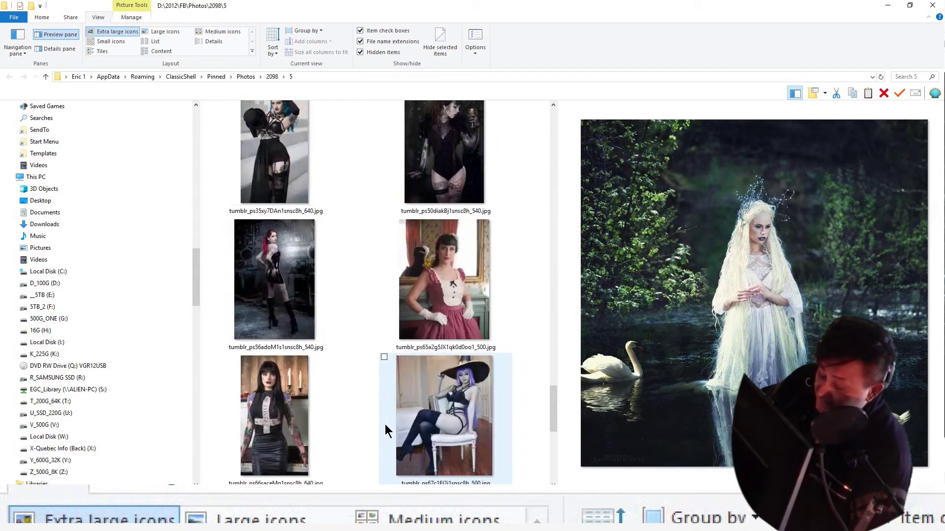
{"action": "left_click", "coordinate": [441, 422]}
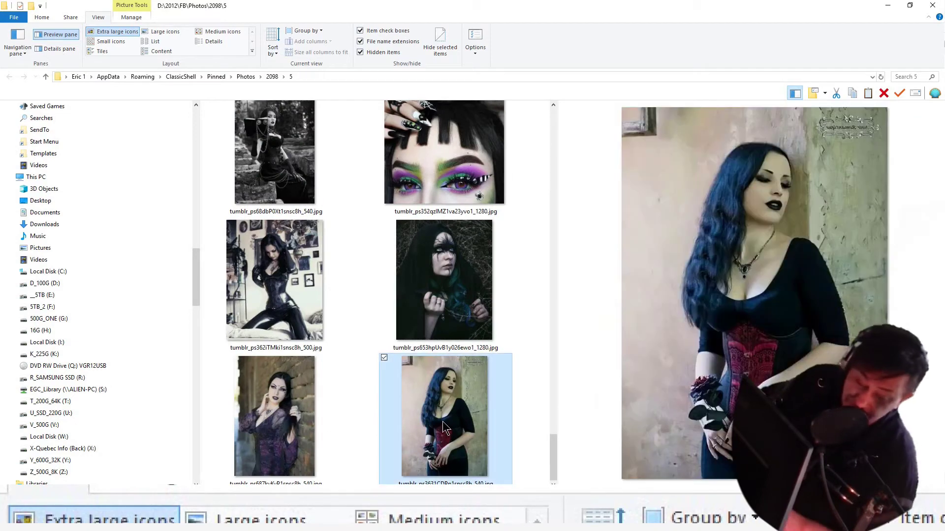
{"action": "key", "text": "Left"}
{"action": "key", "text": "Left"}
{"action": "key", "text": "Left"}
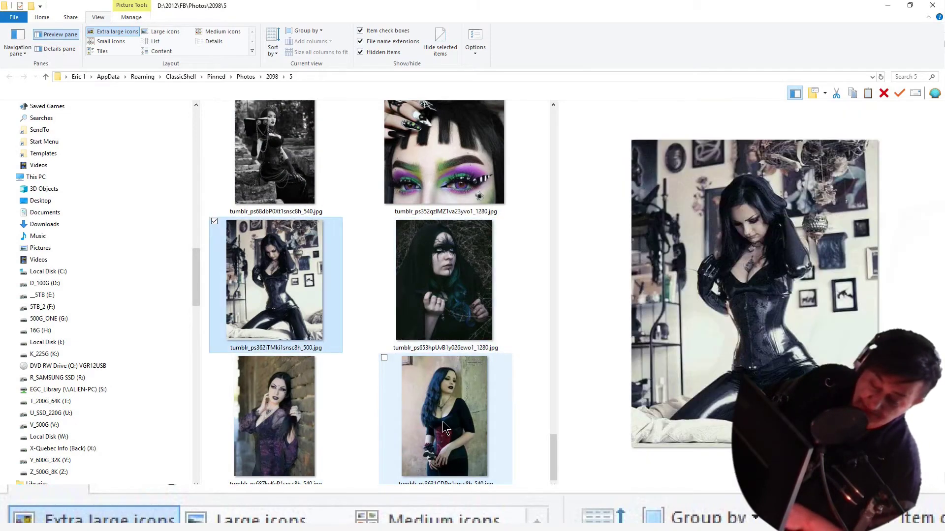
{"action": "key", "text": "Right"}
{"action": "key", "text": "F2"}
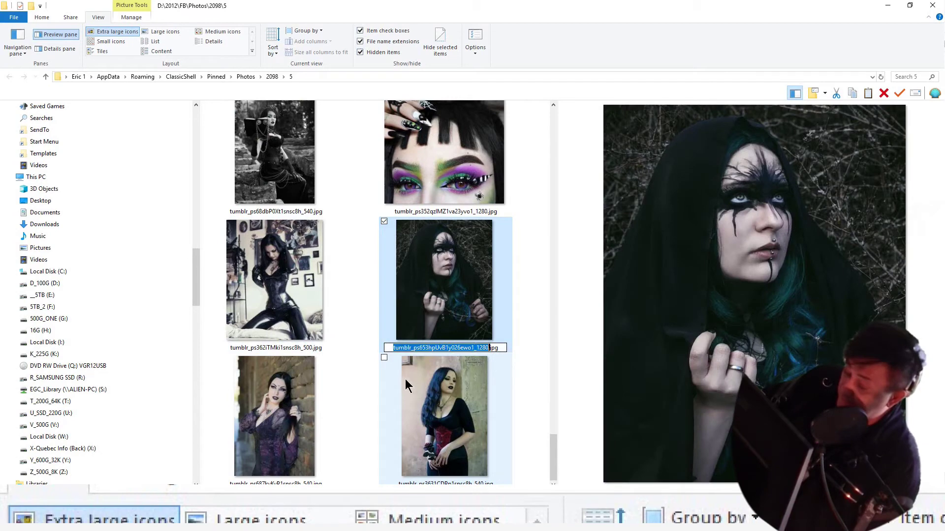
{"action": "left_click", "coordinate": [386, 347]}
{"action": "type", "text": "23"}
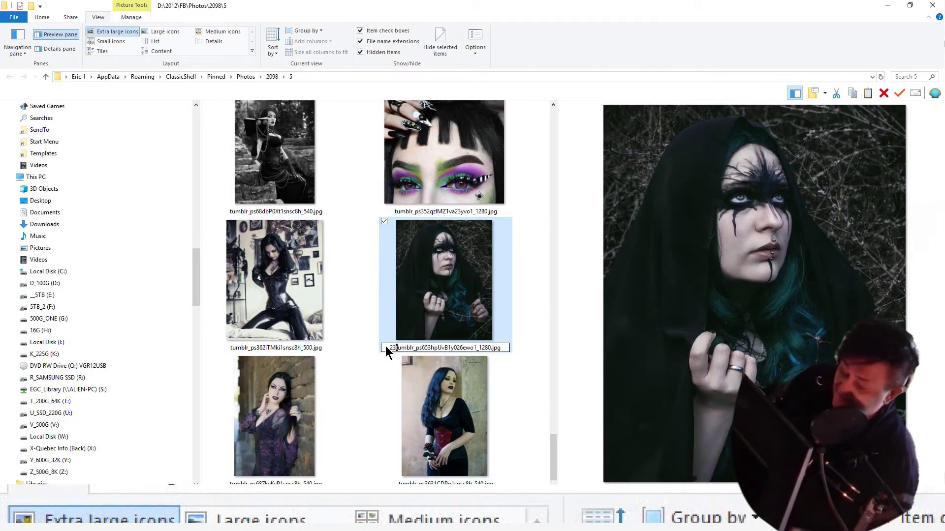
Add the prefix "25" to the file name of the black-and-white photo of the woman holding a book.
{"action": "left_click", "coordinate": [276, 269]}
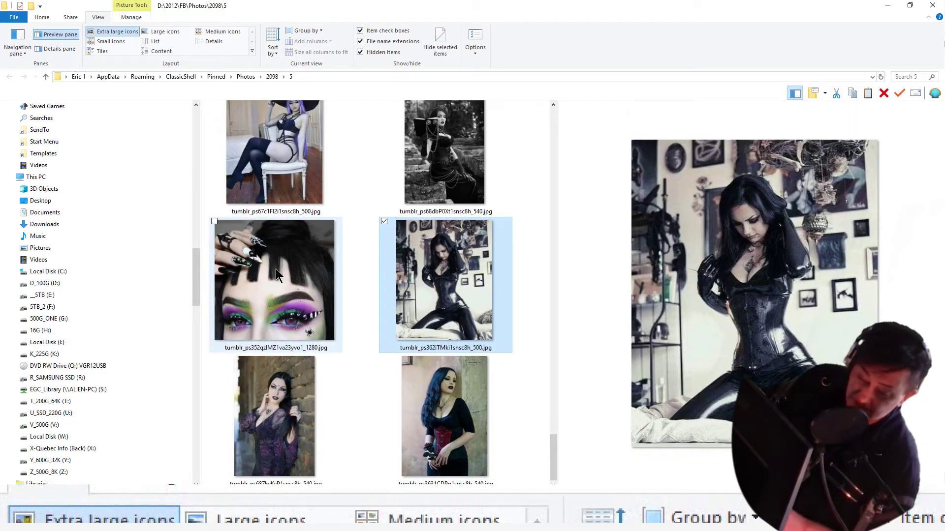
{"action": "left_click", "coordinate": [275, 268]}
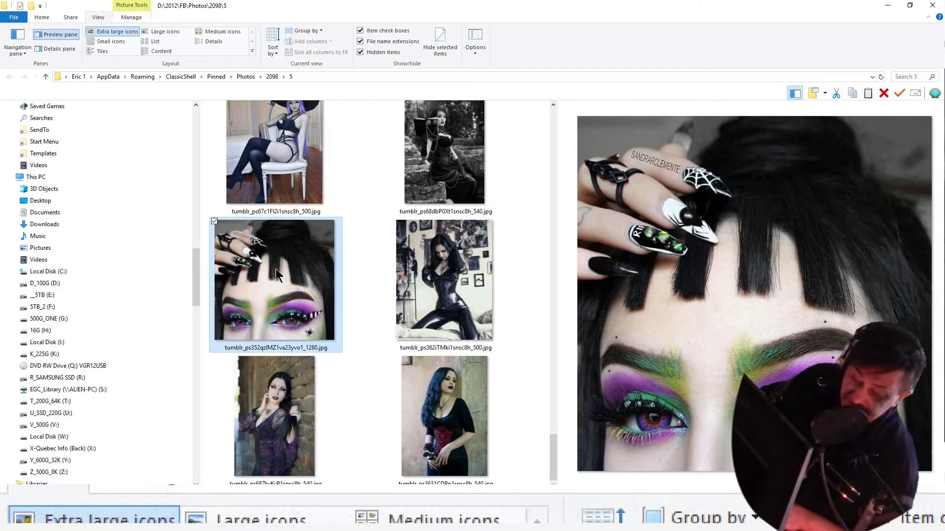
{"action": "key", "text": "Left"}
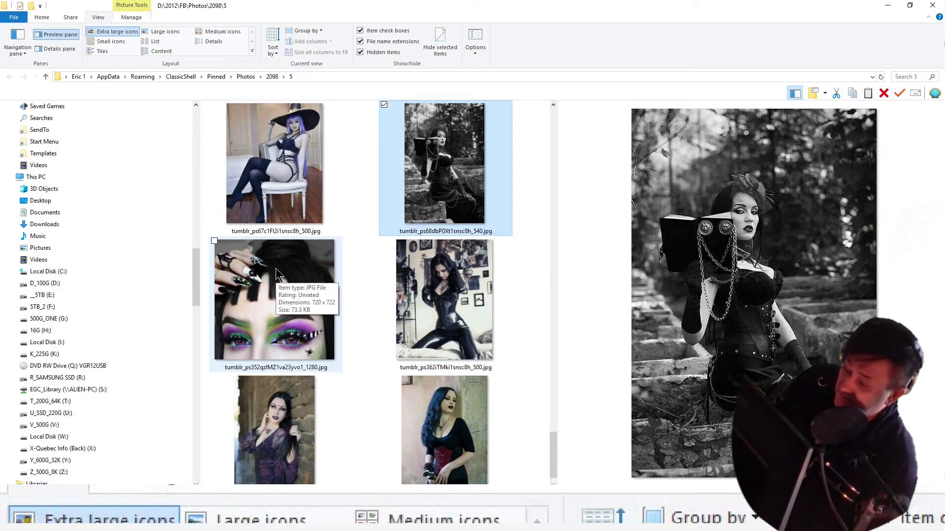
{"action": "key", "text": "F2"}
{"action": "left_click", "coordinate": [397, 232]}
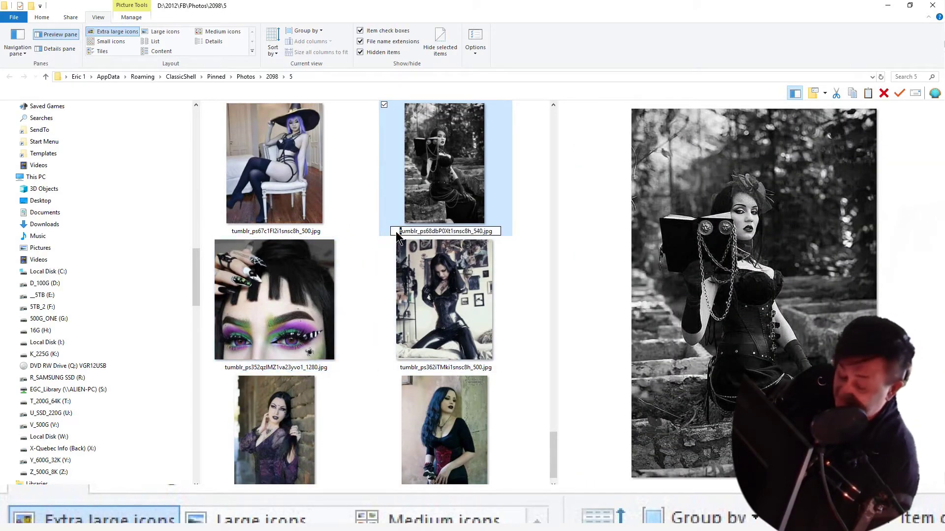
{"action": "type", "text": "25"}
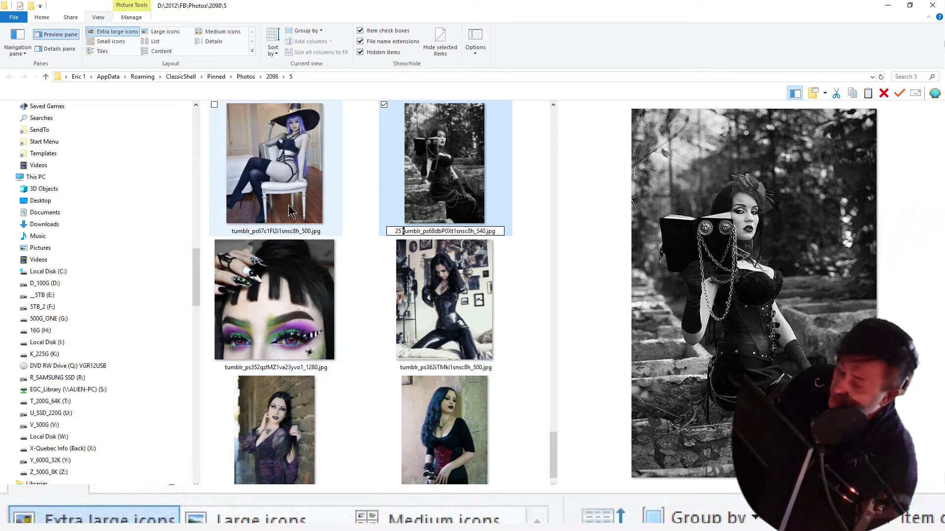
Preview the remaining unnumbered photos near the end of the folder to choose the next one to number.
{"action": "left_click", "coordinate": [291, 190]}
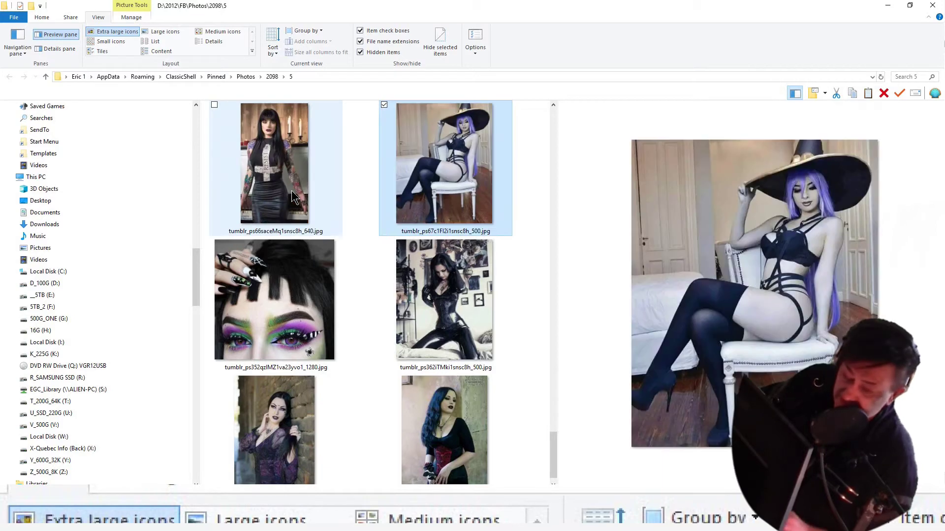
{"action": "left_click", "coordinate": [292, 192]}
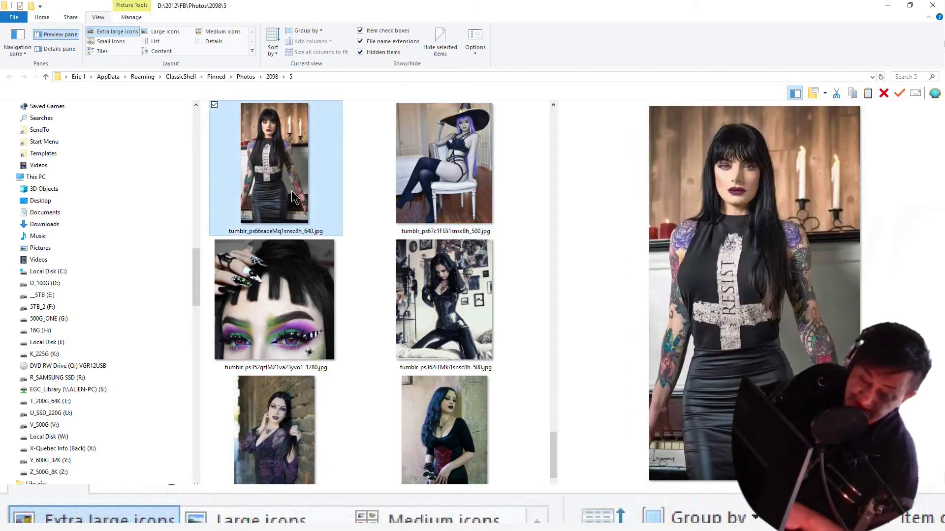
{"action": "key", "text": "Left"}
{"action": "key", "text": "Left"}
{"action": "key", "text": "Left"}
{"action": "key", "text": "Left"}
{"action": "key", "text": "Left"}
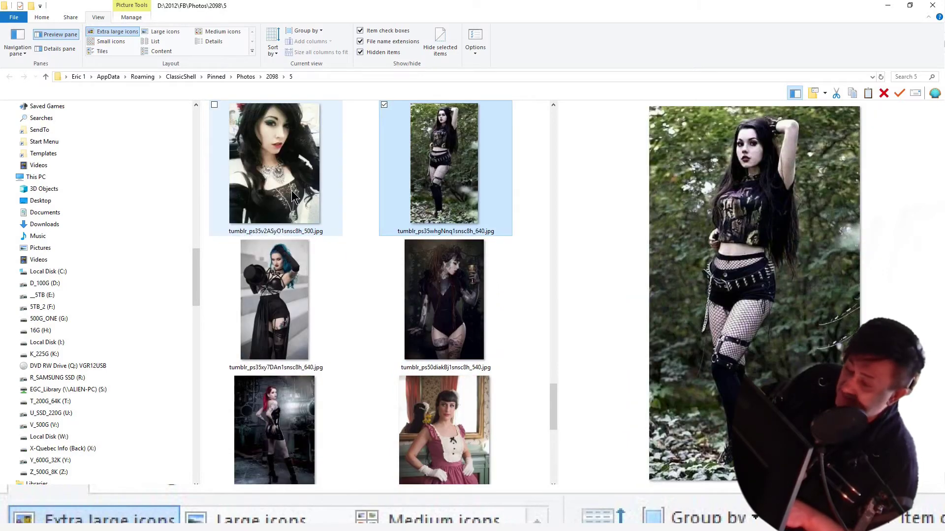
{"action": "key", "text": "Right"}
{"action": "key", "text": "Right"}
{"action": "key", "text": "Right"}
{"action": "key", "text": "Right"}
{"action": "key", "text": "End"}
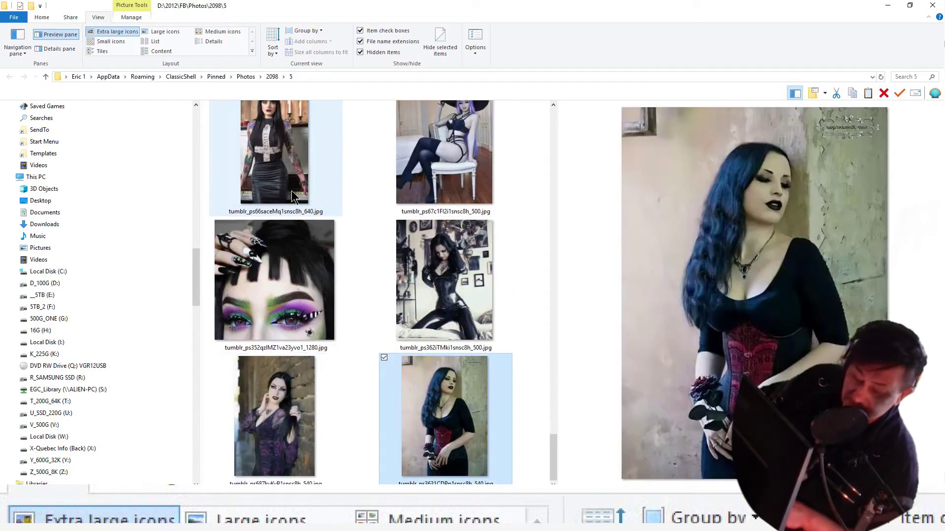
{"action": "key", "text": "Left"}
{"action": "key", "text": "Left"}
{"action": "key", "text": "Left"}
{"action": "key", "text": "Left"}
{"action": "key", "text": "Left"}
{"action": "key", "text": "Left"}
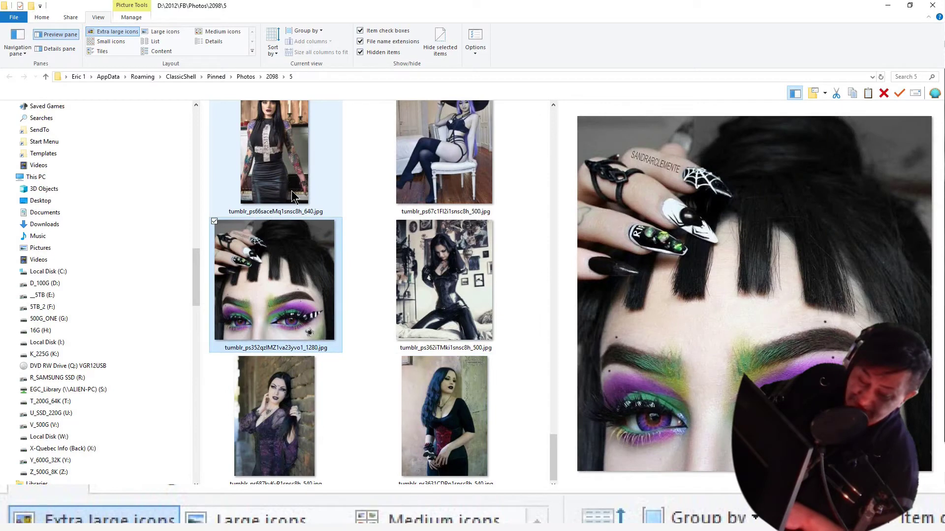
{"action": "key", "text": "Left"}
{"action": "key", "text": "Left"}
{"action": "key", "text": "Left"}
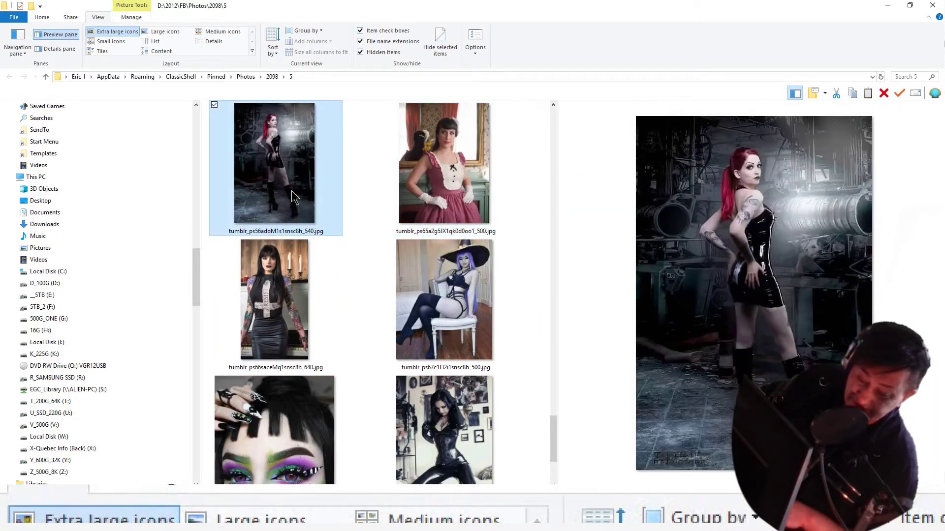
Add a number prefix to the file name of the tattooed, dreadlocked woman holding a goblet.
{"action": "key", "text": "Right"}
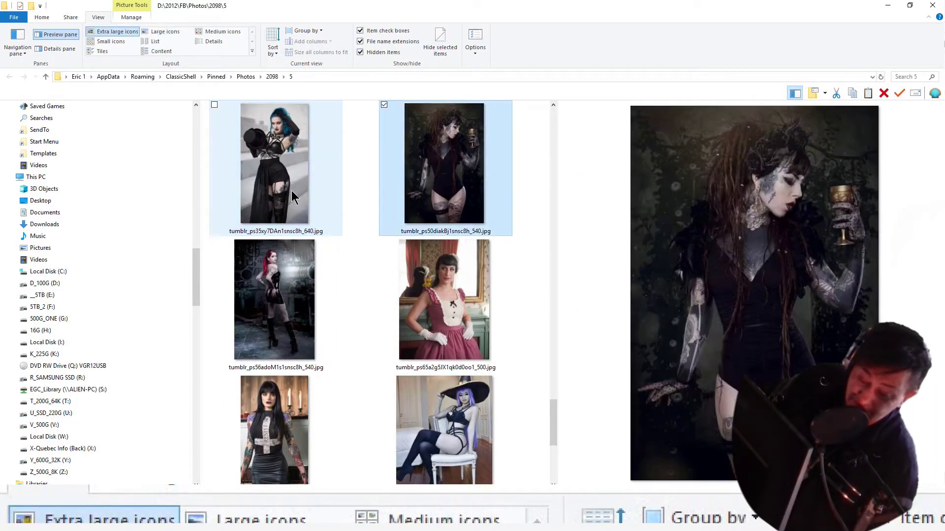
{"action": "key", "text": "F2"}
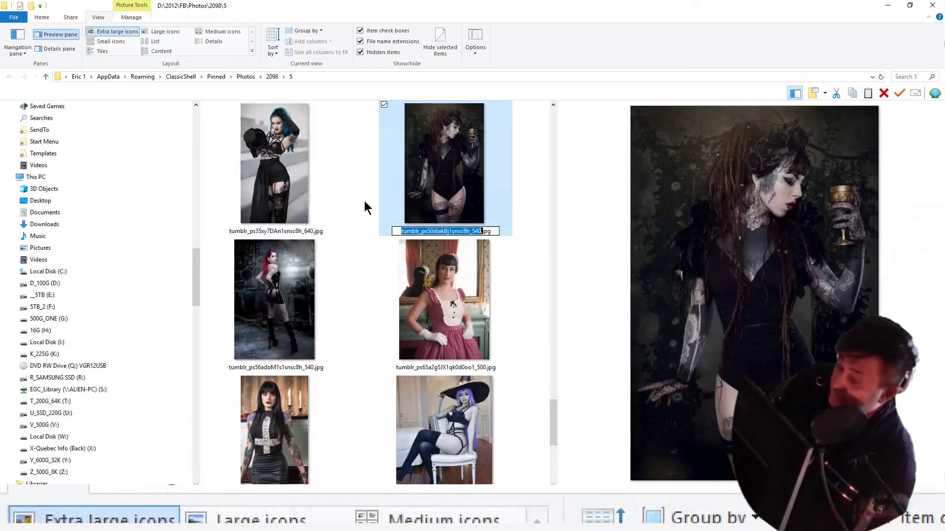
{"action": "left_click", "coordinate": [395, 232]}
{"action": "type", "text": "2"}
{"action": "key", "text": "Return"}
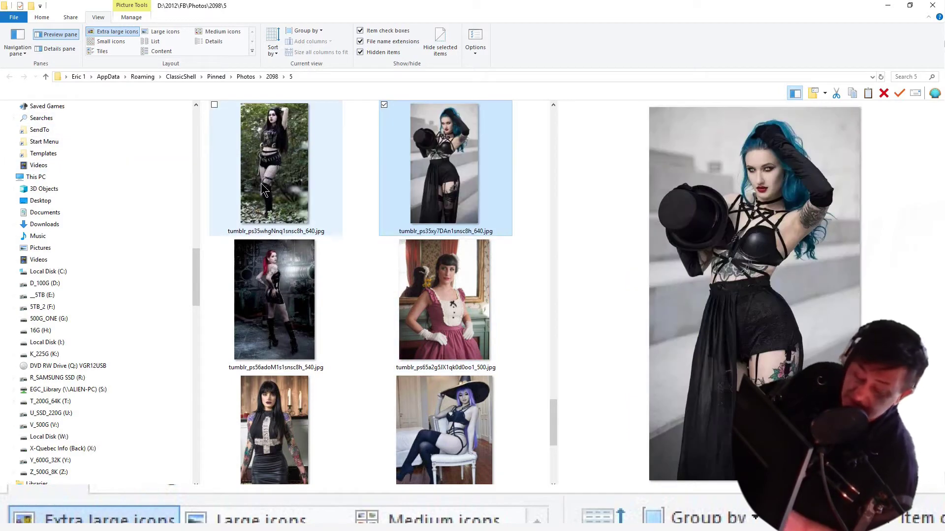
Add the prefix "29" to the file name of the black-haired woman with the large silver necklace.
{"action": "key", "text": "Left"}
{"action": "key", "text": "Left"}
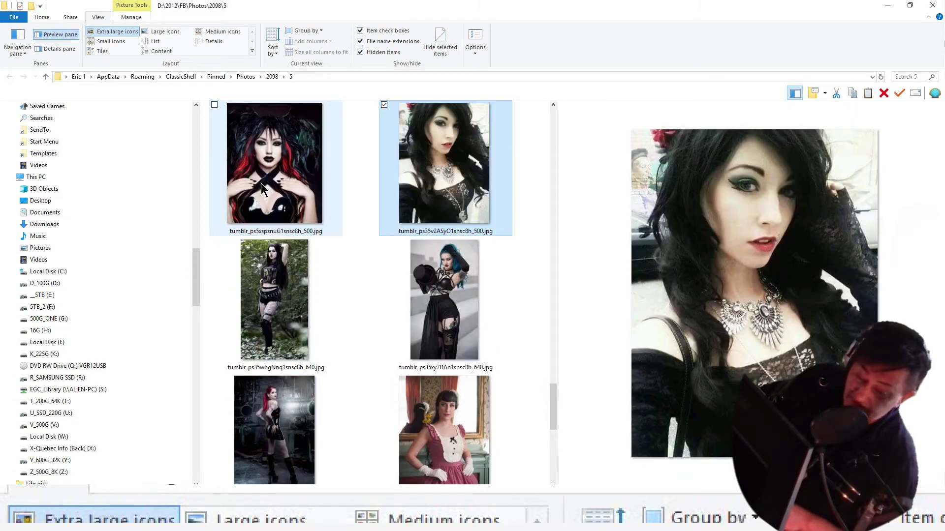
{"action": "key", "text": "F2"}
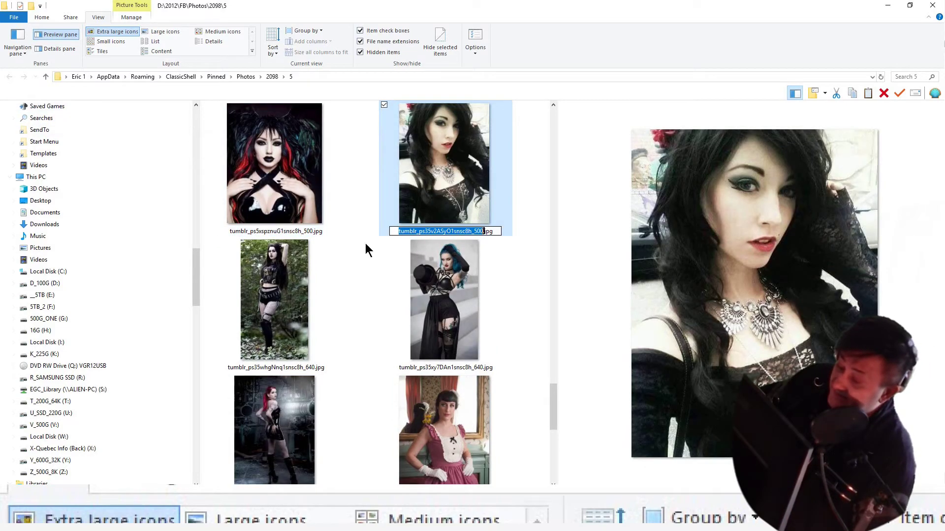
{"action": "left_click", "coordinate": [393, 231]}
{"action": "type", "text": "29"}
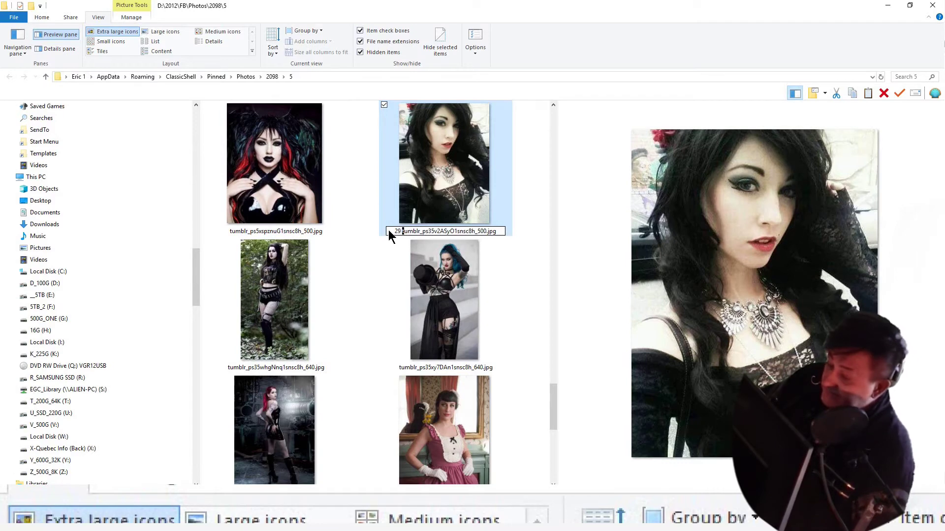
{"action": "key", "text": "Return"}
Add the prefix "30" to the file name of the veiled, fanged woman in black against the red background.
{"action": "left_click", "coordinate": [276, 191]}
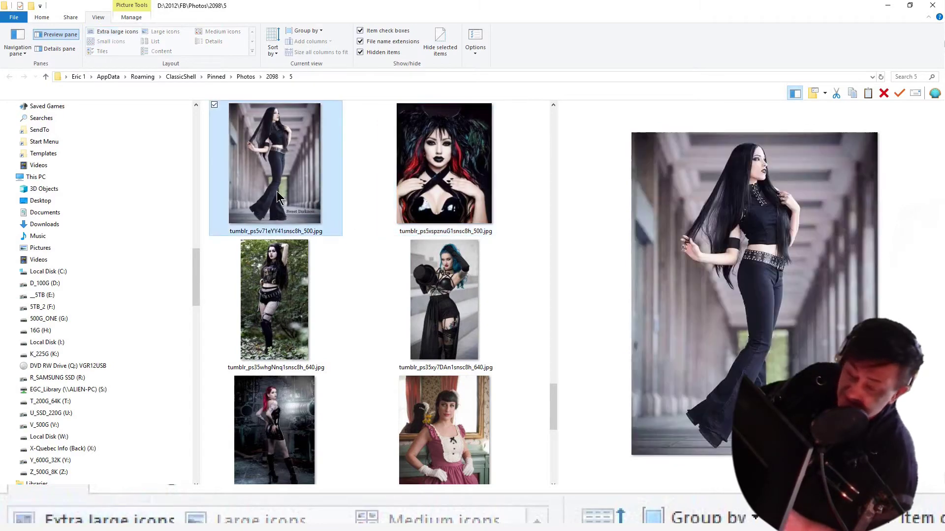
{"action": "key", "text": "Left"}
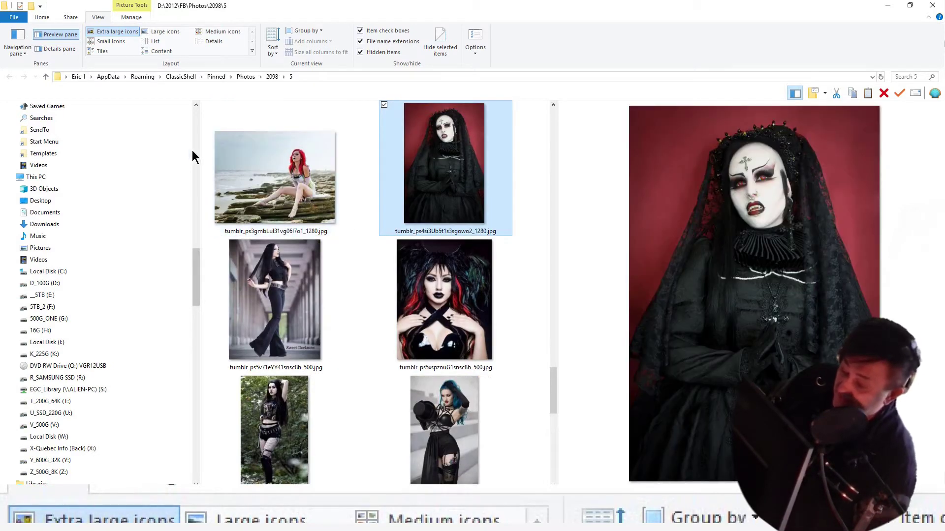
{"action": "key", "text": "F2"}
{"action": "left_click", "coordinate": [388, 232]}
{"action": "type", "text": "30"}
Add the prefix "30" to the file name of the red-haired woman sitting on the seaside rocks.
{"action": "left_click", "coordinate": [275, 213]}
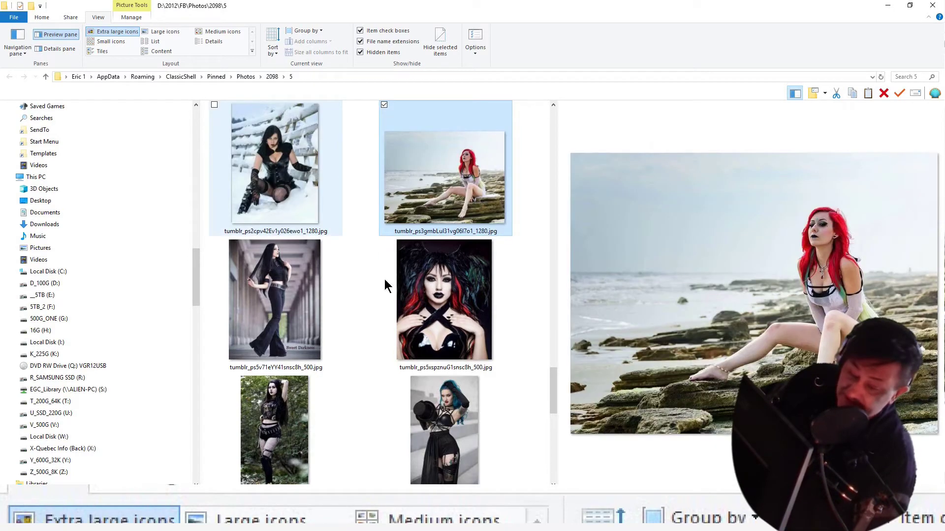
{"action": "key", "text": "F2"}
{"action": "key", "text": "Home"}
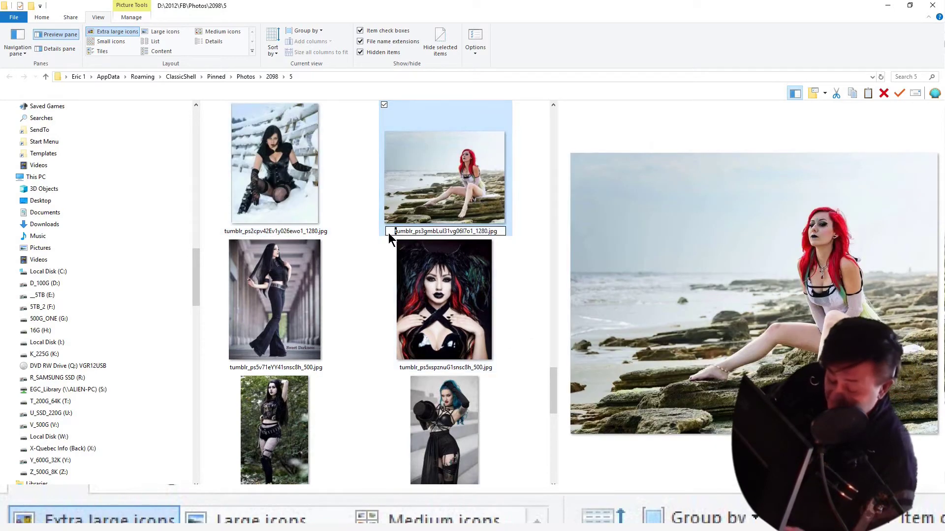
{"action": "type", "text": "30"}
Add the prefix "35" to the file name of the woman in a black corset sitting in the snow.
{"action": "left_click", "coordinate": [293, 170]}
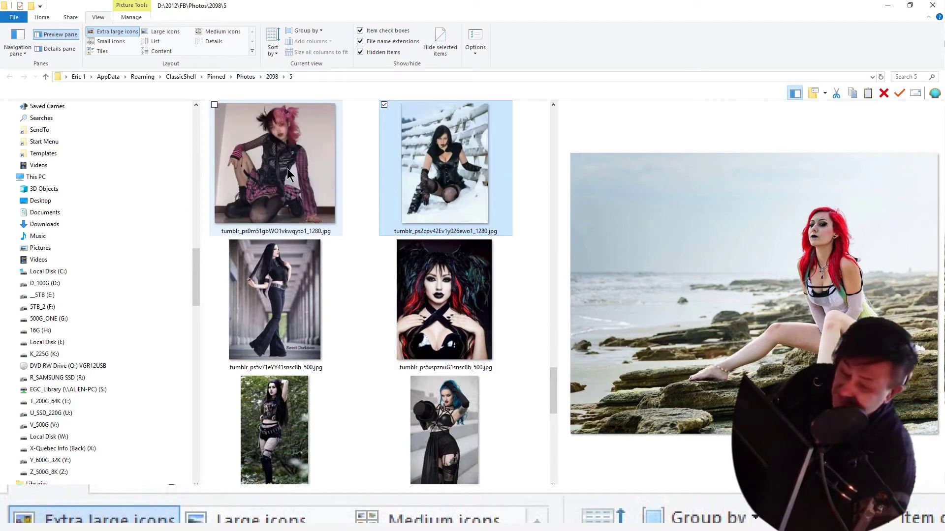
{"action": "key", "text": "F2"}
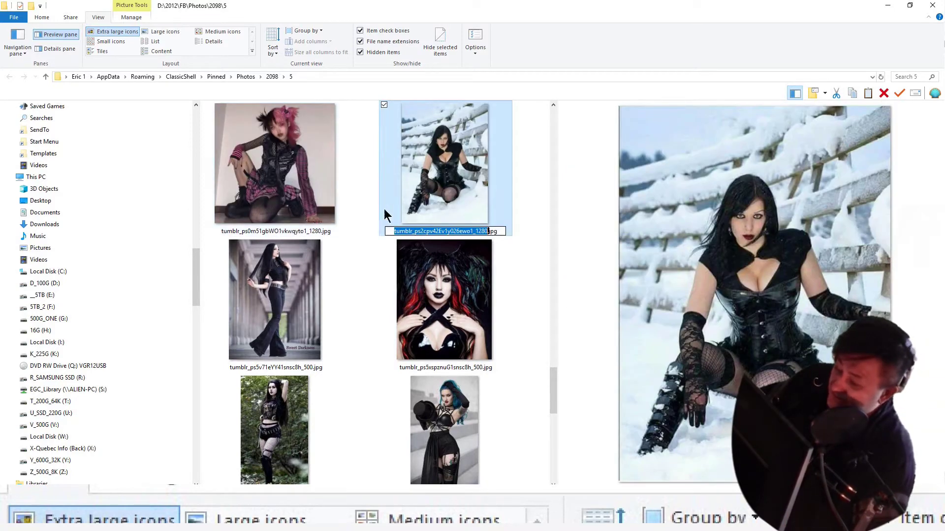
{"action": "key", "text": "Home"}
{"action": "type", "text": "35"}
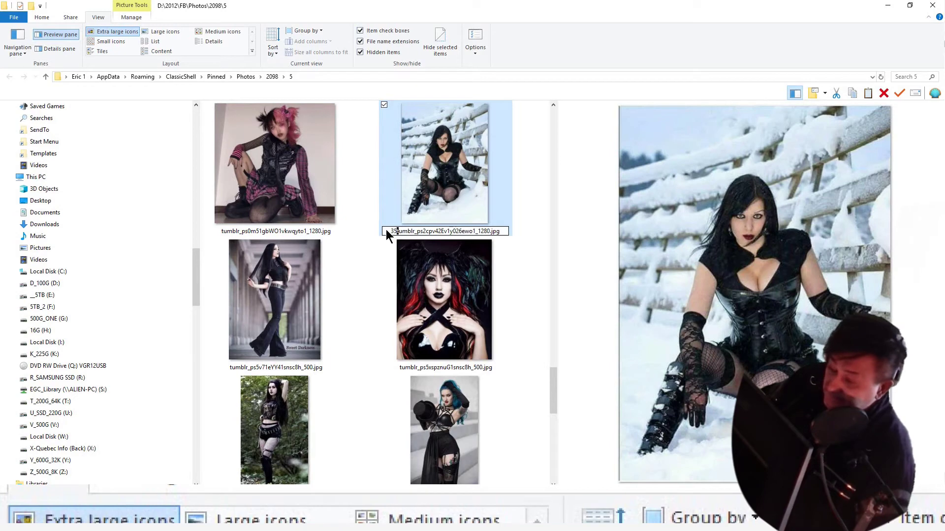
Add the prefix "37" to the file name of the pink-and-black-haired woman in the plaid skirt.
{"action": "left_click", "coordinate": [307, 181]}
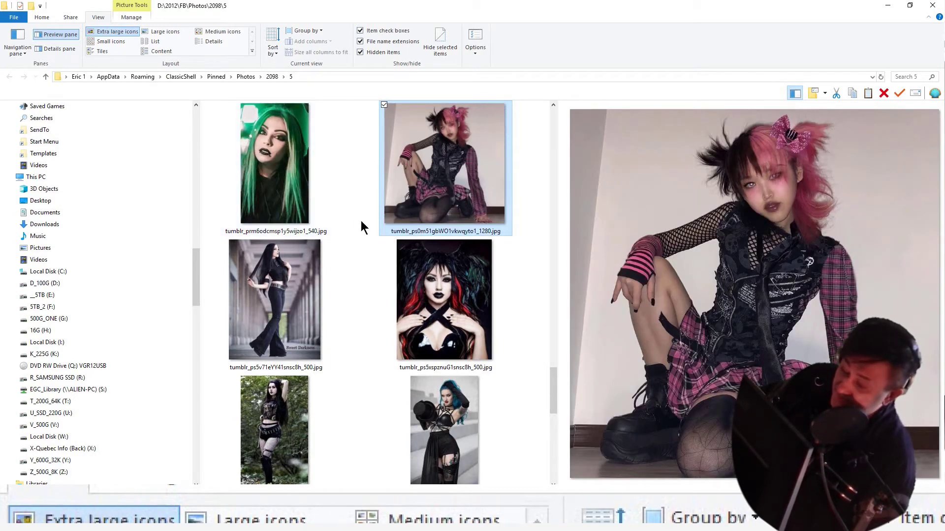
{"action": "left_click", "coordinate": [384, 234]}
{"action": "key", "text": "Home"}
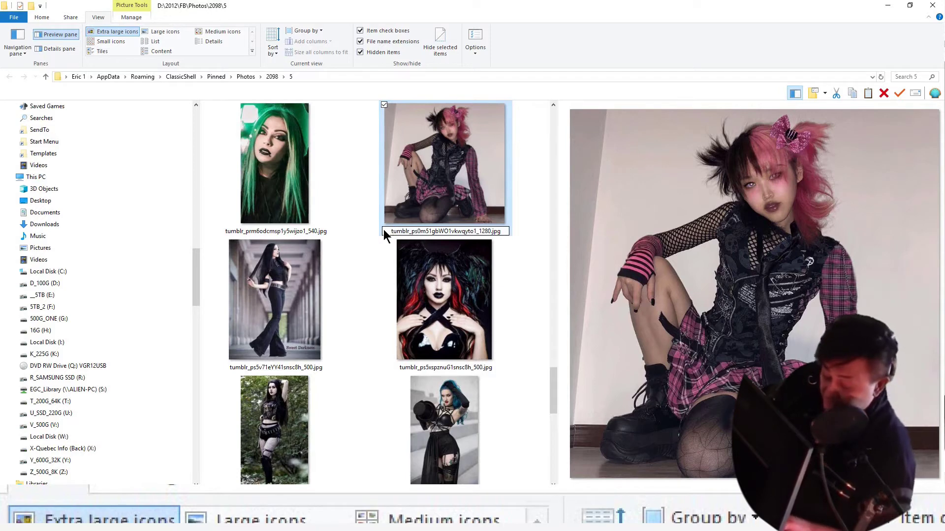
{"action": "type", "text": "37"}
Preview the neighbouring photos and add the prefix "39" to the file name of the red-haired woman in the leopard-print dress.
{"action": "left_click", "coordinate": [273, 193]}
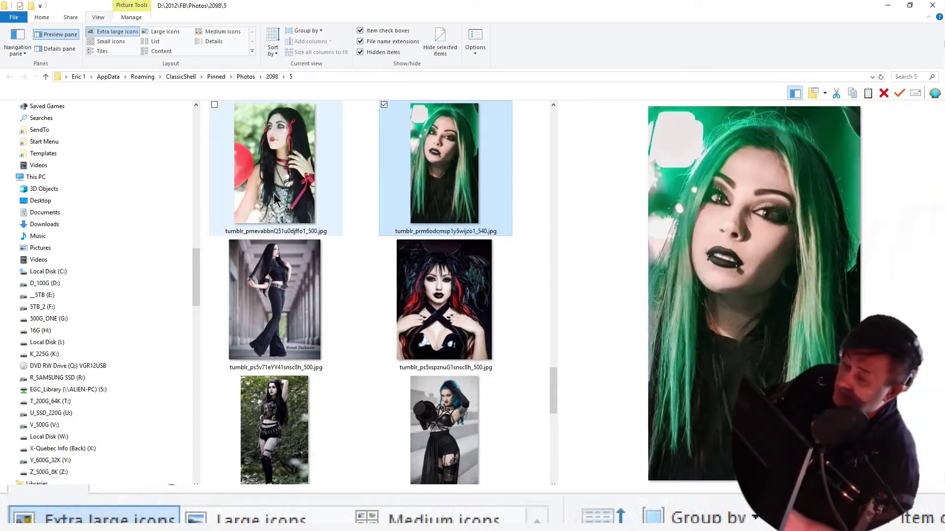
{"action": "left_click", "coordinate": [273, 193]}
{"action": "key", "text": "Left"}
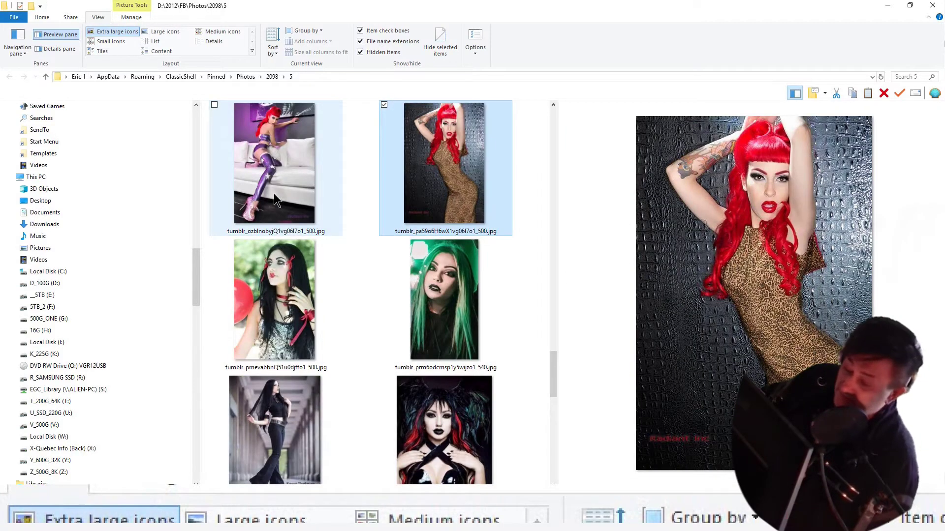
{"action": "left_click", "coordinate": [399, 232]}
{"action": "key", "text": "Home"}
{"action": "type", "text": "39"}
Preview the neighbouring photos and add the prefix "41" to the file name of the "X-Men- Dark Phoenix" Seoul premiere red-carpet photo.
{"action": "left_click", "coordinate": [302, 200]}
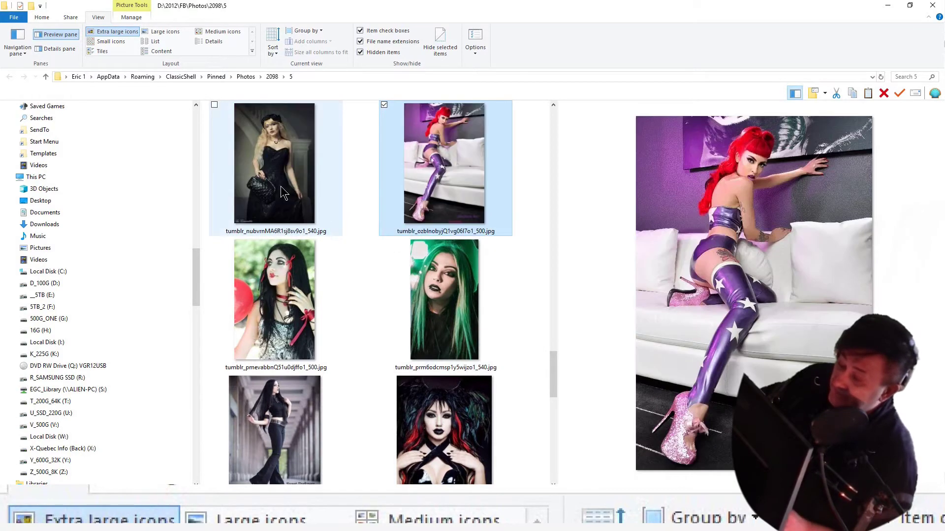
{"action": "left_click", "coordinate": [280, 186]}
{"action": "key", "text": "Left"}
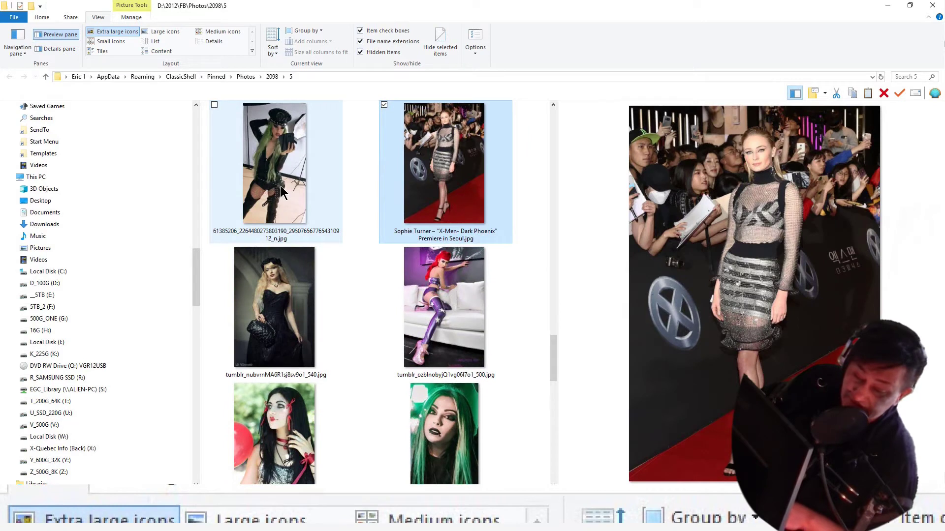
{"action": "left_click", "coordinate": [420, 231]}
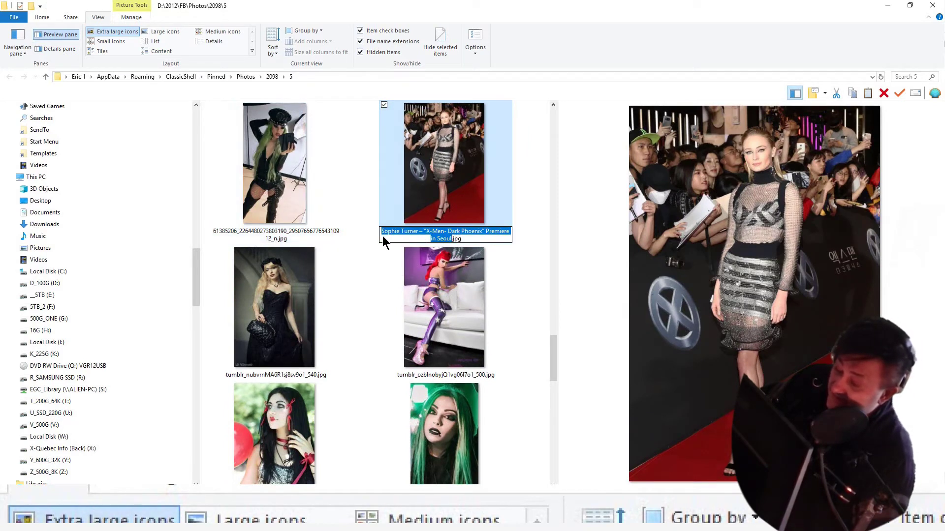
{"action": "left_click", "coordinate": [382, 236]}
{"action": "type", "text": "41"}
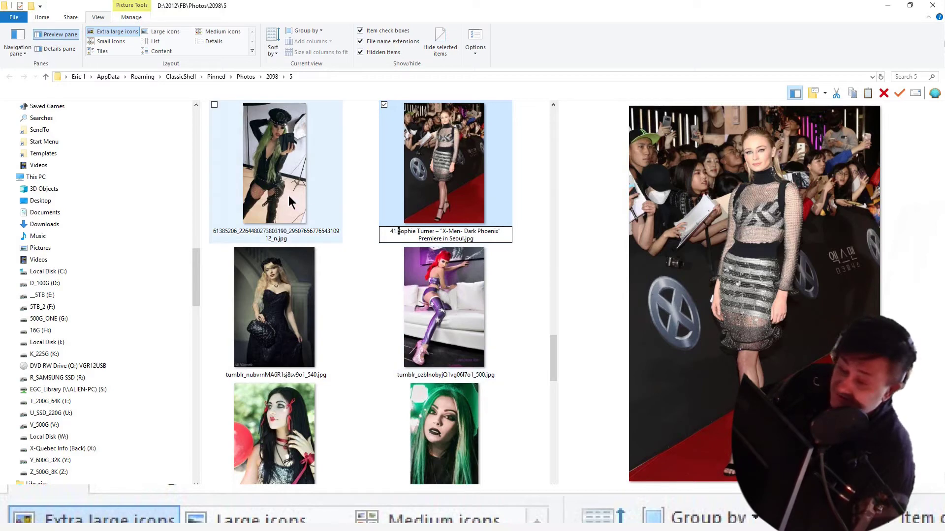
Add the prefix "43" to the file name of the pink-haired woman against the purple starry background.
{"action": "left_click", "coordinate": [289, 195]}
{"action": "left_click", "coordinate": [290, 202]}
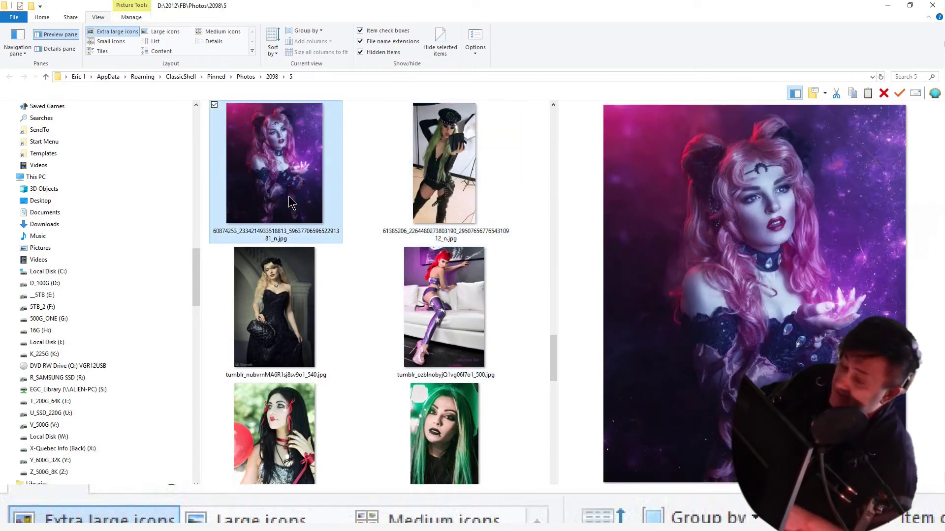
{"action": "key", "text": "F2"}
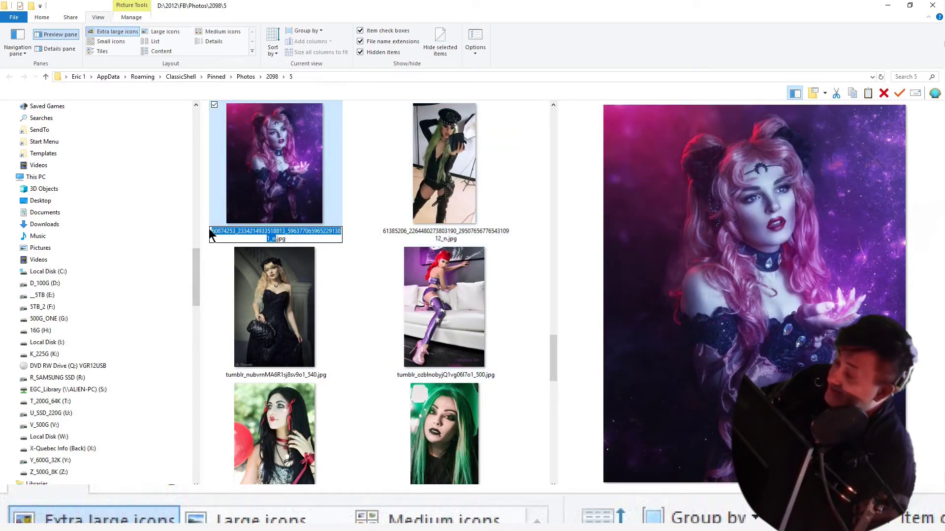
{"action": "key", "text": "Home"}
{"action": "type", "text": "43"}
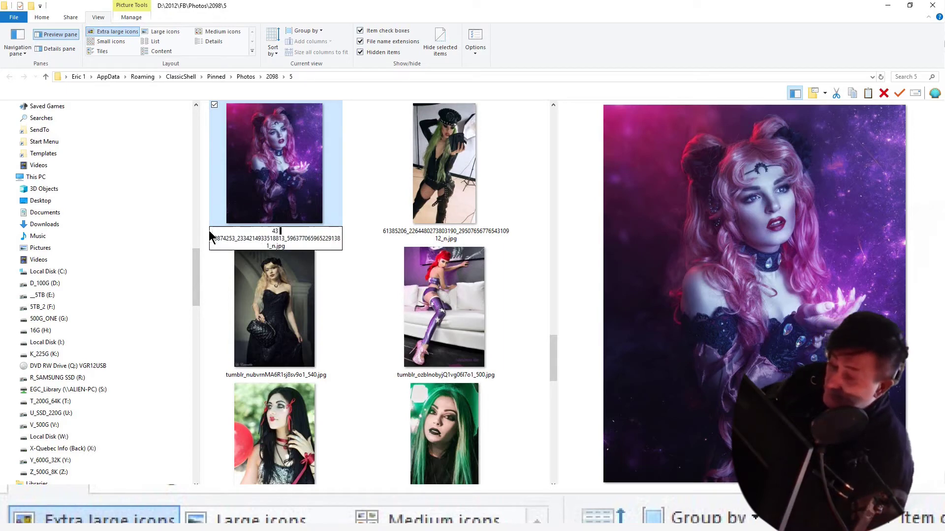
Add the prefix "45" to the file name of the crowned woman in the dark gown.
{"action": "left_click", "coordinate": [448, 160]}
{"action": "key", "text": "Left"}
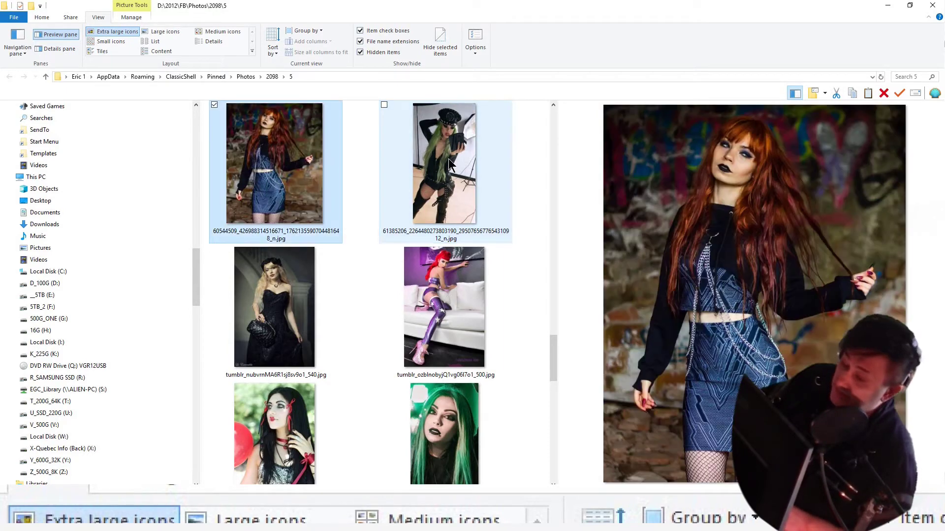
{"action": "key", "text": "Left"}
{"action": "key", "text": "F2"}
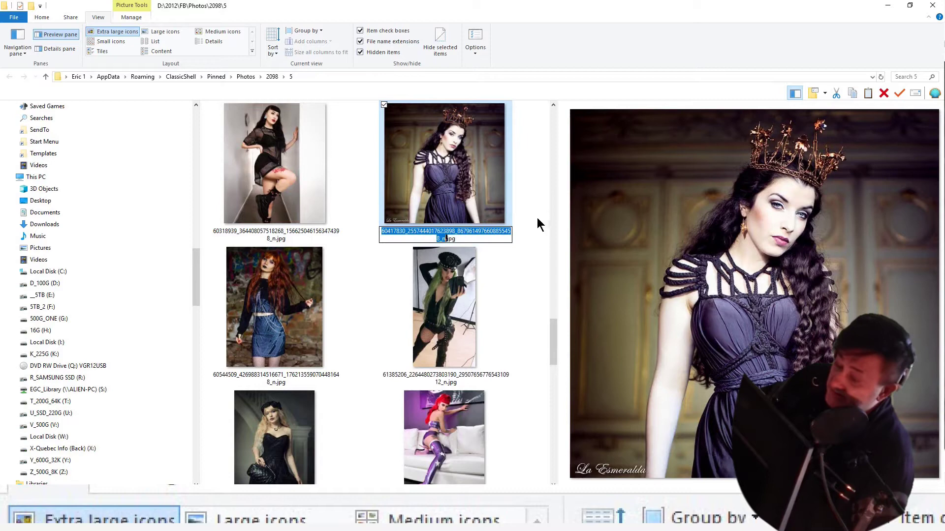
{"action": "left_click", "coordinate": [381, 232]}
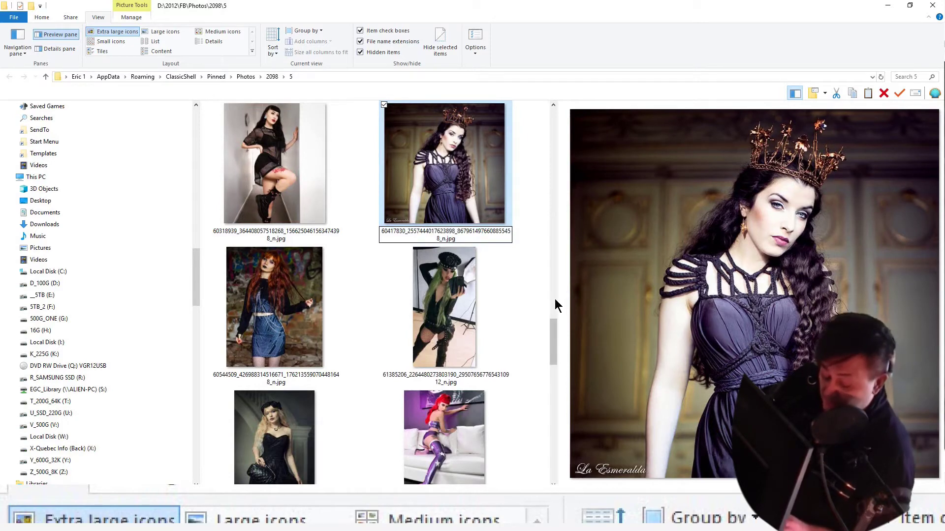
{"action": "type", "text": "45"}
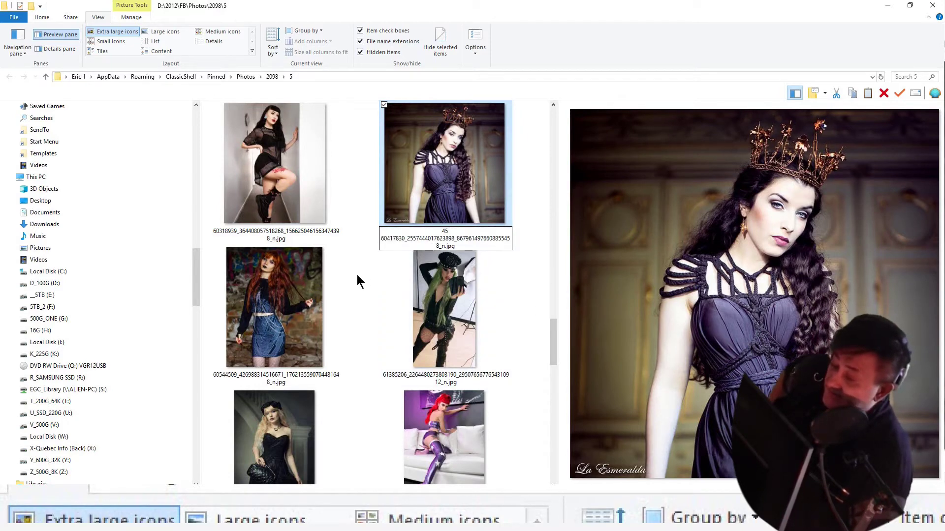
{"action": "left_click", "coordinate": [356, 274]}
{"action": "left_click_drag", "start_coordinate": [550, 351], "coordinate": [531, 406]}
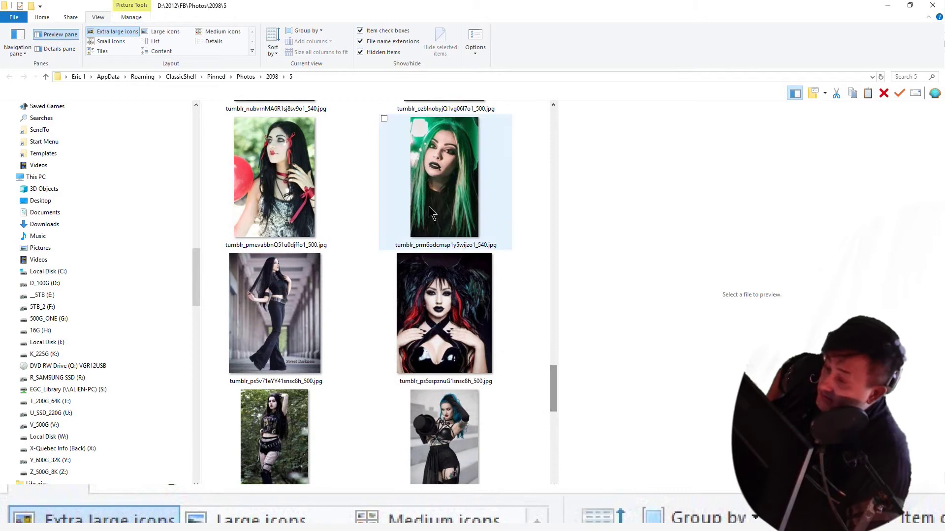
Add the prefix "02" to the file name of the green-haired woman's portrait.
{"action": "left_click", "coordinate": [416, 183]}
{"action": "left_click", "coordinate": [429, 245]}
{"action": "left_click", "coordinate": [395, 246]}
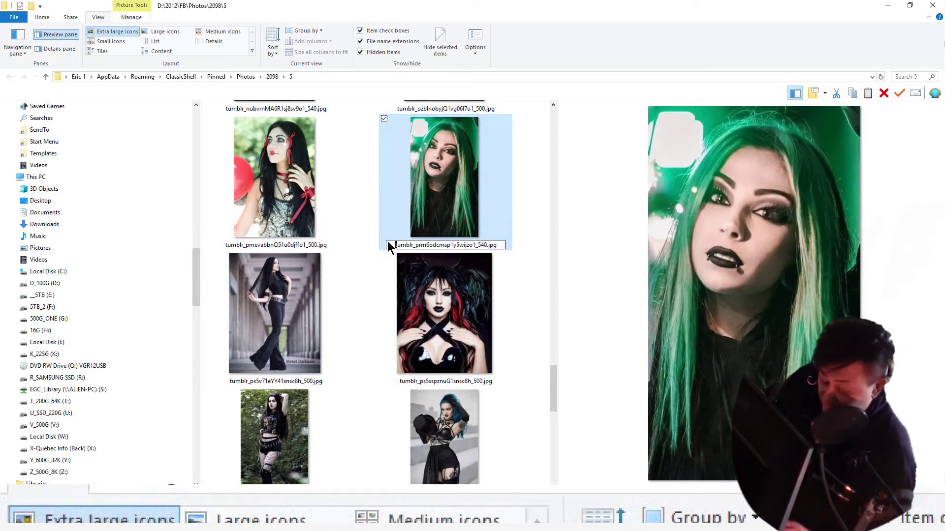
{"action": "type", "text": "02"}
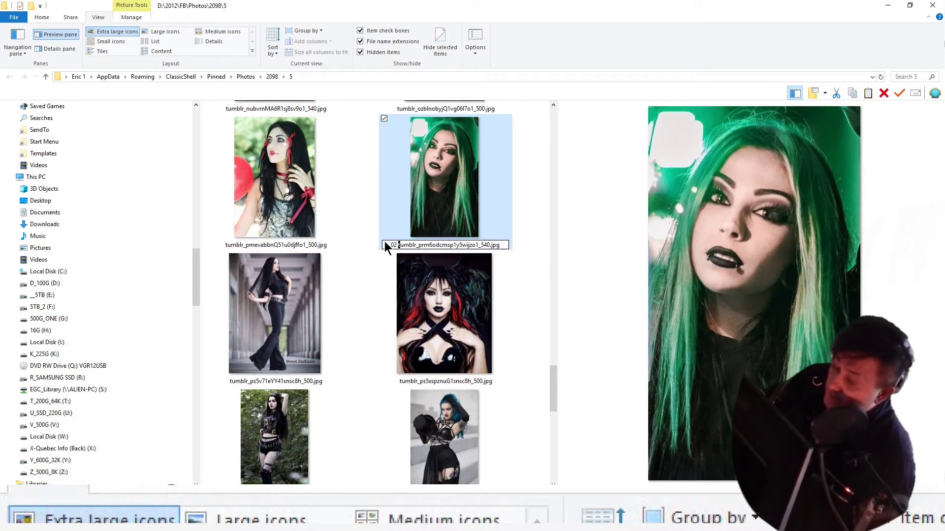
{"action": "left_click", "coordinate": [298, 205]}
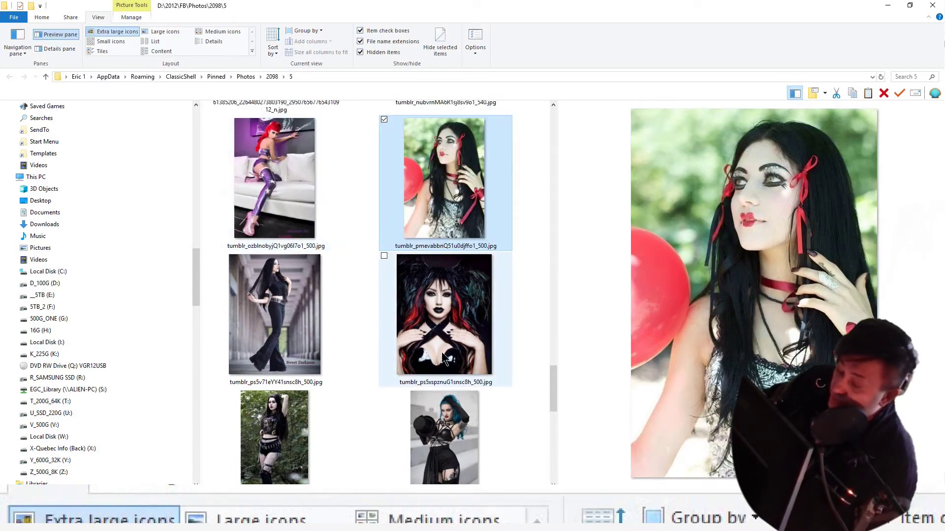
Add the prefix "04" to the file name of the woman with black-and-red hair and dark feathers.
{"action": "left_click", "coordinate": [441, 352]}
{"action": "key", "text": "F2"}
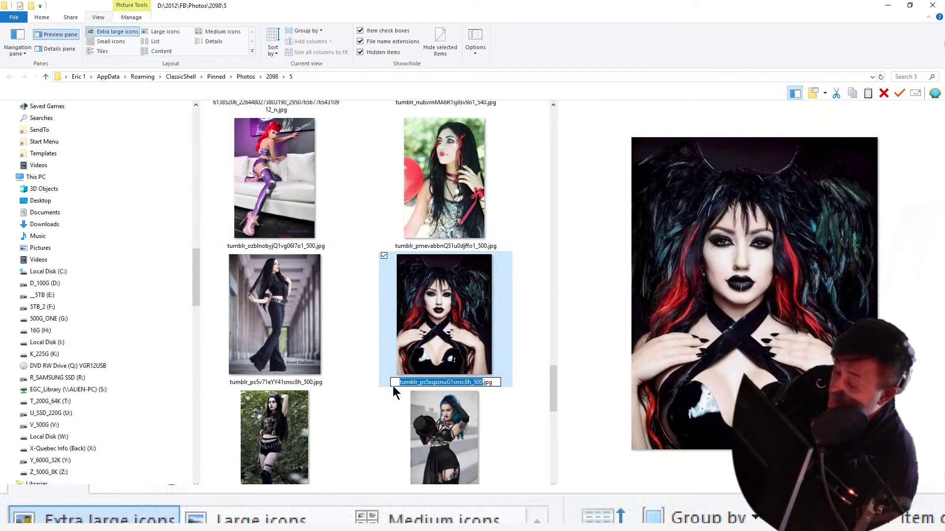
{"action": "key", "text": "Home"}
{"action": "type", "text": "04"}
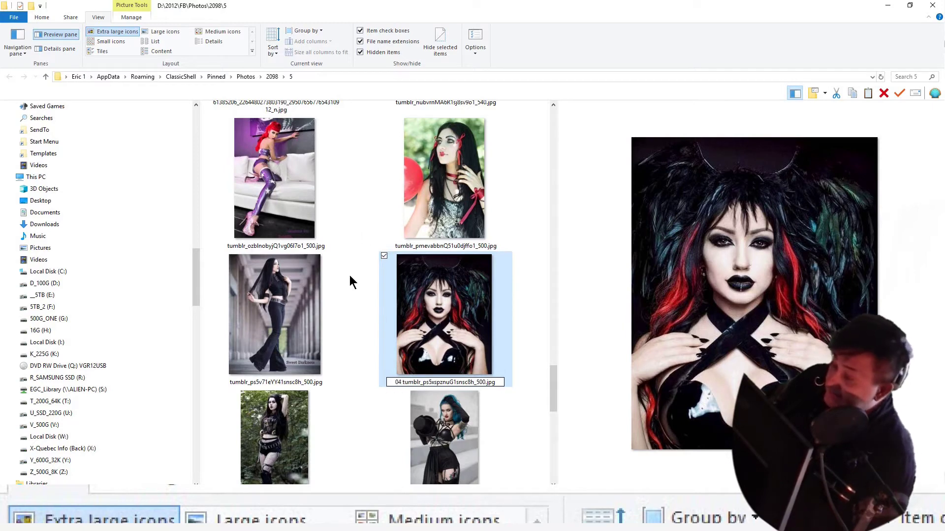
{"action": "left_click", "coordinate": [347, 282]}
Add the prefix "06" to the file name of the tattooed woman in the "RESIST" cross top.
{"action": "scroll", "coordinate": [346, 281], "scroll_direction": "down", "scroll_amount": 3}
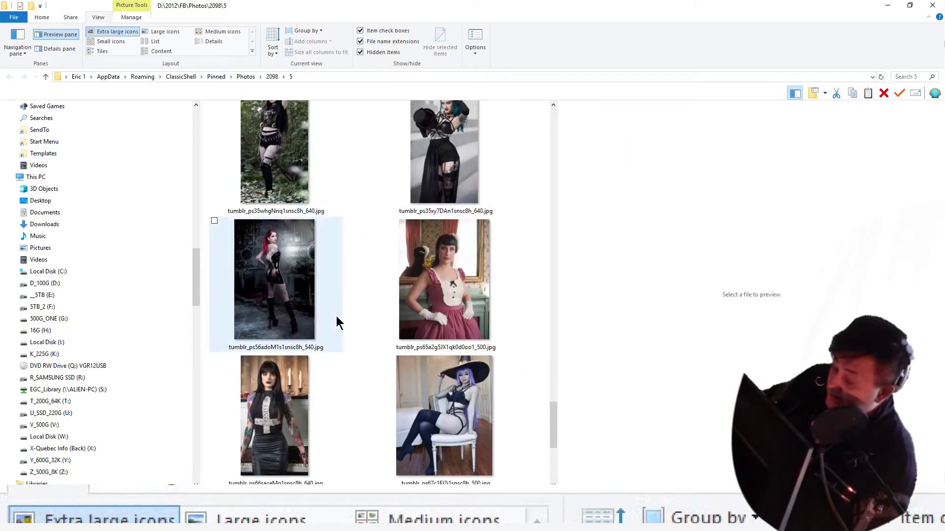
{"action": "scroll", "coordinate": [335, 315], "scroll_direction": "down", "scroll_amount": 1}
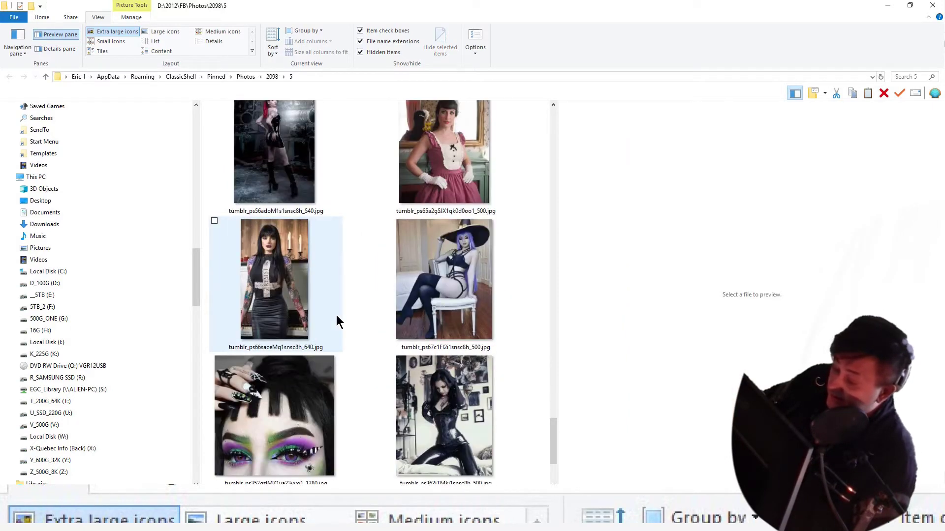
{"action": "left_click", "coordinate": [296, 309]}
{"action": "key", "text": "F2"}
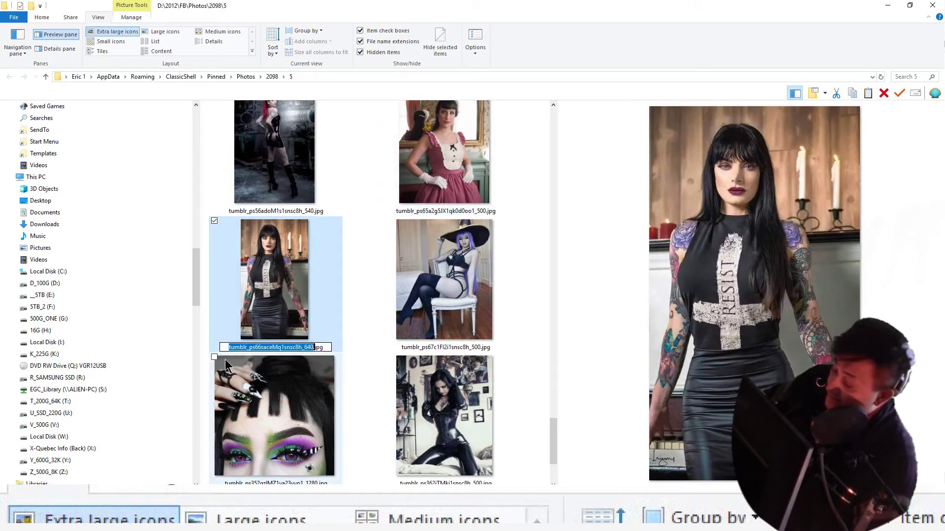
{"action": "left_click", "coordinate": [226, 347]}
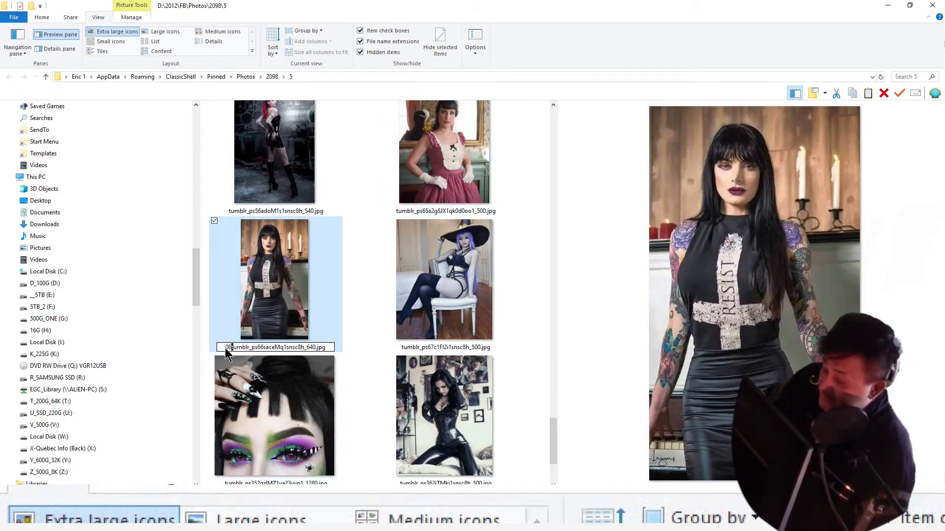
Add the prefix "08" to the file name of the dark-haired woman kneeling in black latex, and preview the purple-haired witch photo.
{"action": "left_click", "coordinate": [445, 418]}
{"action": "left_click", "coordinate": [413, 483]}
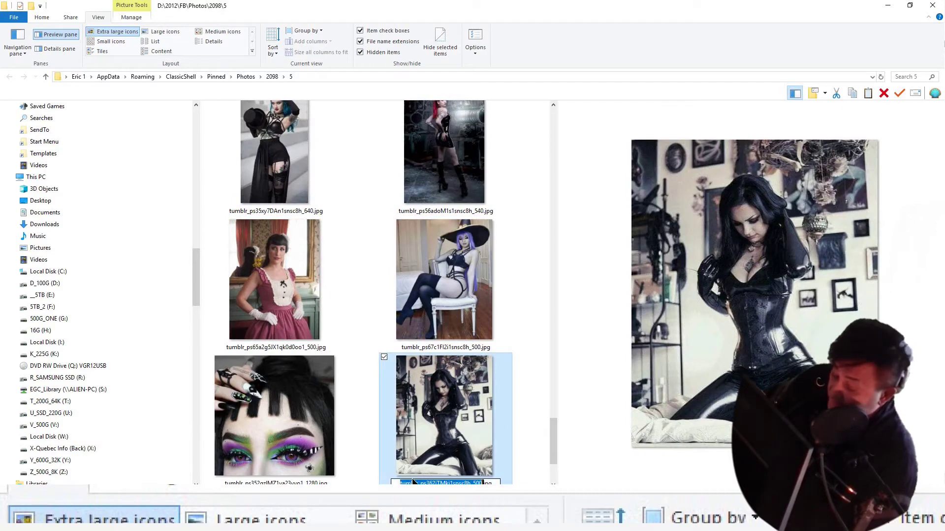
{"action": "left_click", "coordinate": [400, 483]}
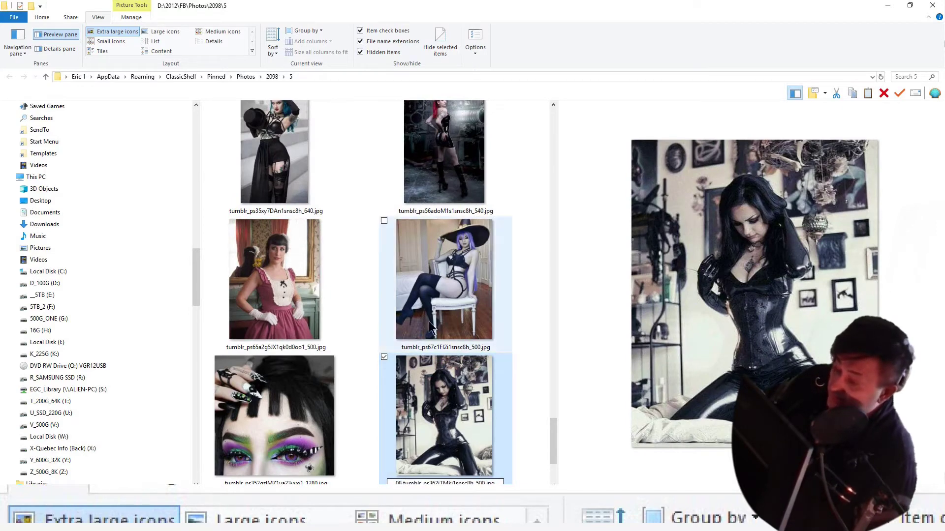
{"action": "left_click", "coordinate": [427, 303]}
Add the prefix "10" to the file name of the woman in the purple lace dress beside the brick wall.
{"action": "scroll", "coordinate": [430, 330], "scroll_direction": "down", "scroll_amount": 2}
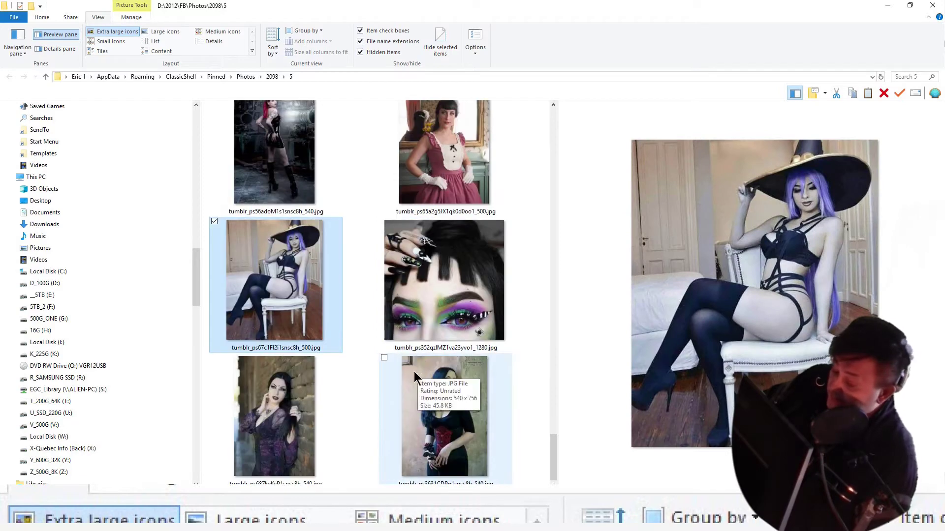
{"action": "left_click", "coordinate": [277, 426]}
{"action": "left_click", "coordinate": [236, 483]}
{"action": "left_click", "coordinate": [227, 483]}
{"action": "type", "text": "10"}
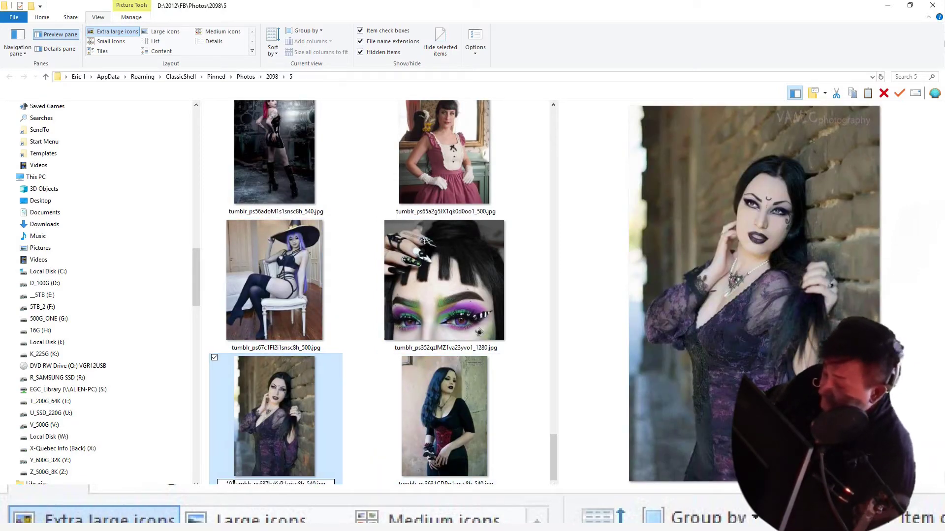
Add the prefix "12" to the file name of the blue-haired woman in the red-and-black corset.
{"action": "left_click", "coordinate": [448, 429]}
{"action": "left_click", "coordinate": [413, 483]}
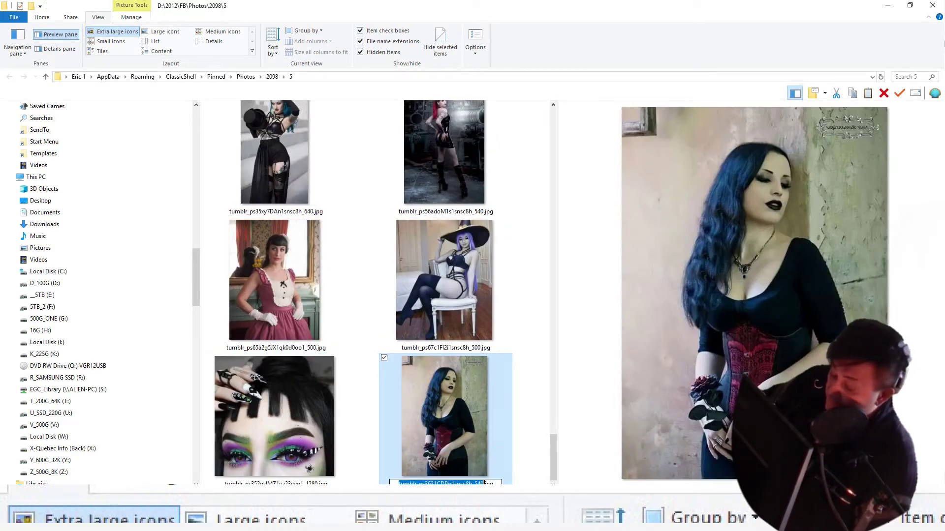
{"action": "key", "text": "Home"}
{"action": "type", "text": "12"}
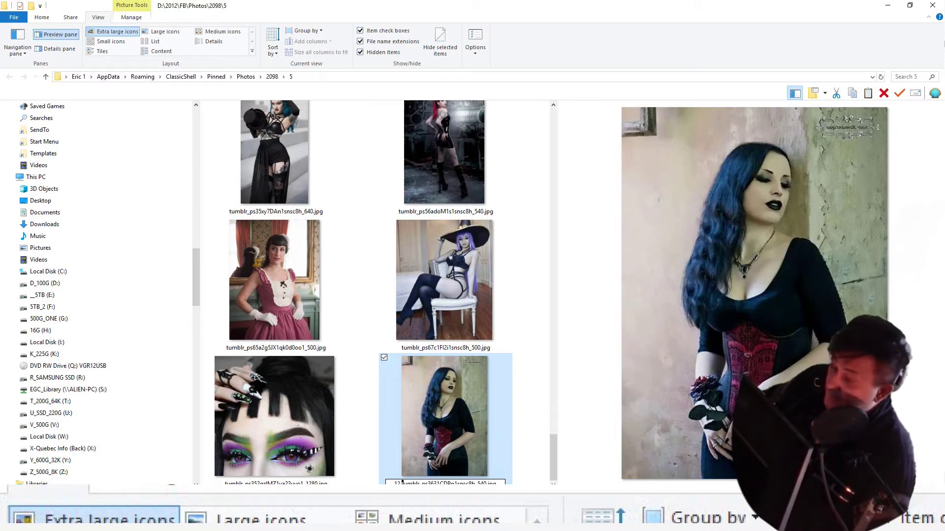
{"action": "key", "text": "Return"}
Add the prefix "14" to the file name of the woman in the pink dress with white gloves.
{"action": "left_click", "coordinate": [454, 298]}
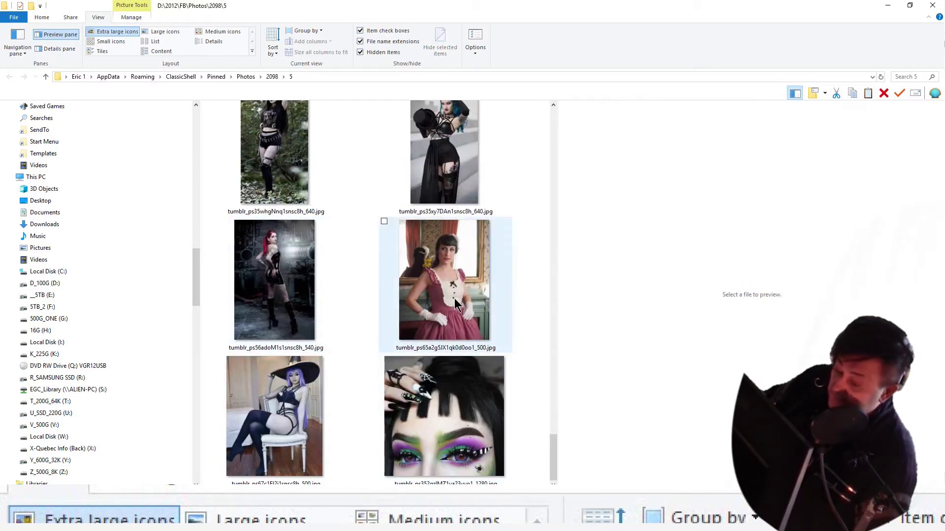
{"action": "left_click", "coordinate": [415, 347]}
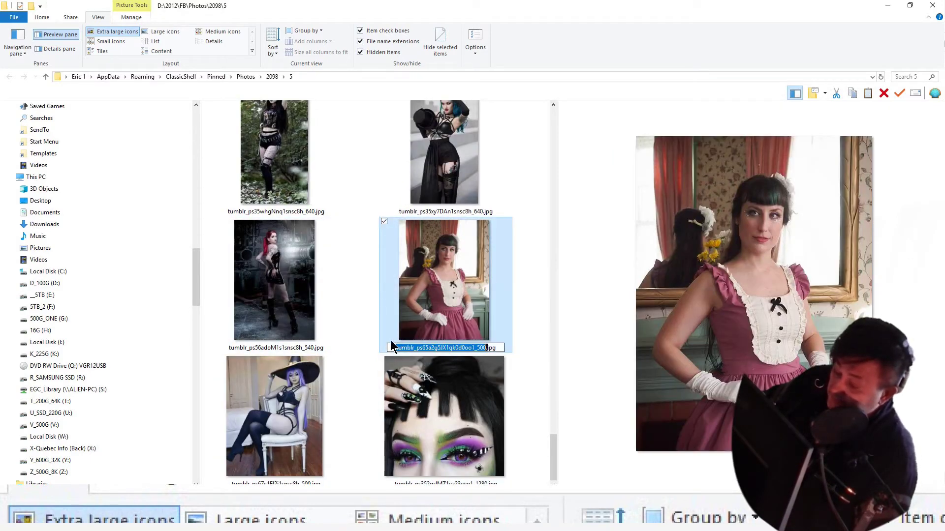
{"action": "key", "text": "Home"}
{"action": "type", "text": "14"}
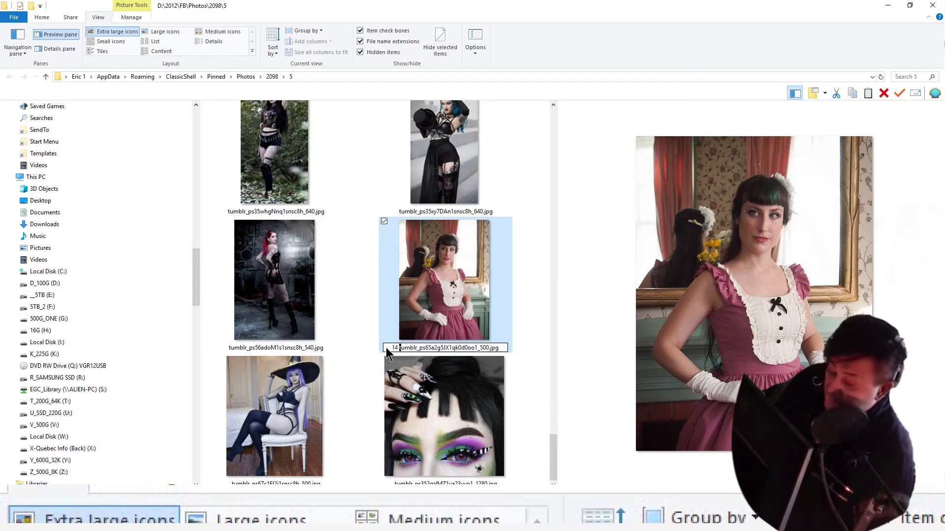
{"action": "left_click", "coordinate": [297, 274]}
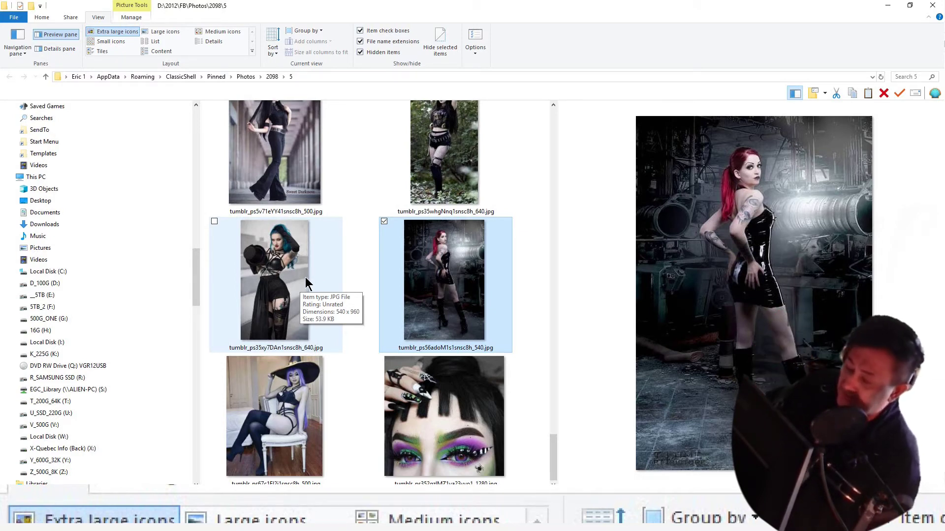
Look through the numbered photos in the folder to check their sequence and the even numbers still to assign.
{"action": "scroll", "coordinate": [325, 290], "scroll_direction": "up", "scroll_amount": 6}
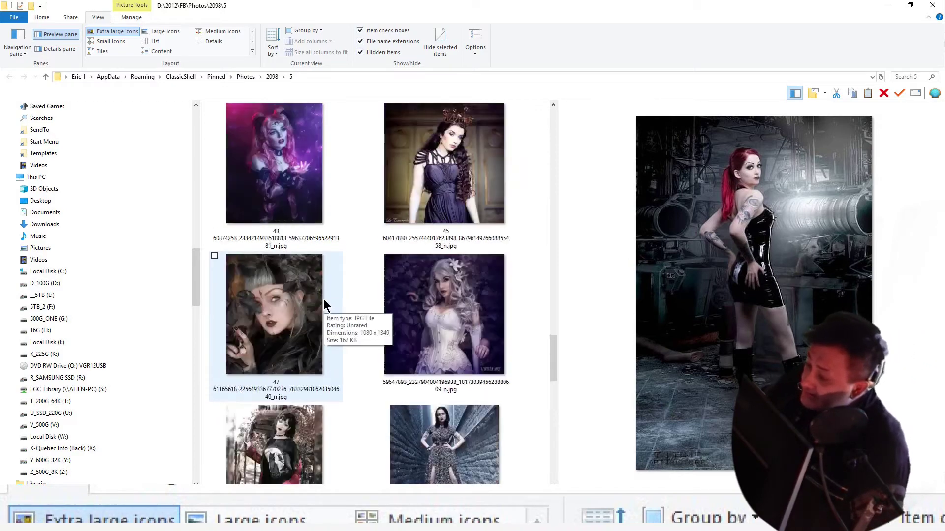
{"action": "scroll", "coordinate": [323, 299], "scroll_direction": "up", "scroll_amount": 5}
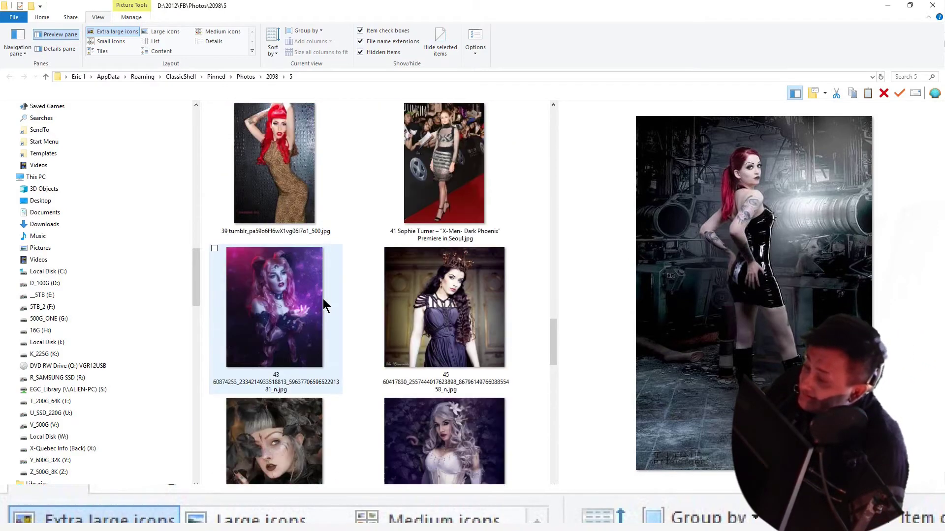
{"action": "scroll", "coordinate": [323, 299], "scroll_direction": "up", "scroll_amount": 10}
{"action": "scroll", "coordinate": [323, 299], "scroll_direction": "up", "scroll_amount": 5}
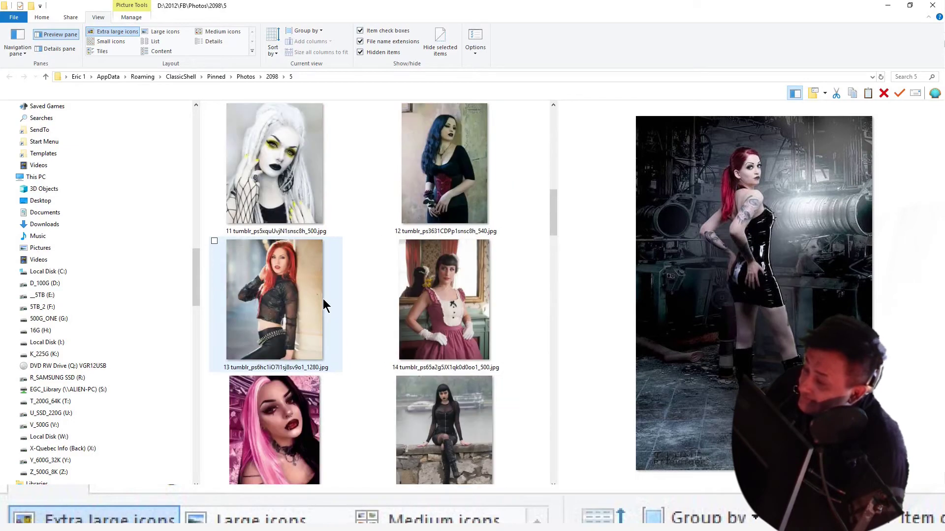
{"action": "scroll", "coordinate": [323, 299], "scroll_direction": "down", "scroll_amount": 1}
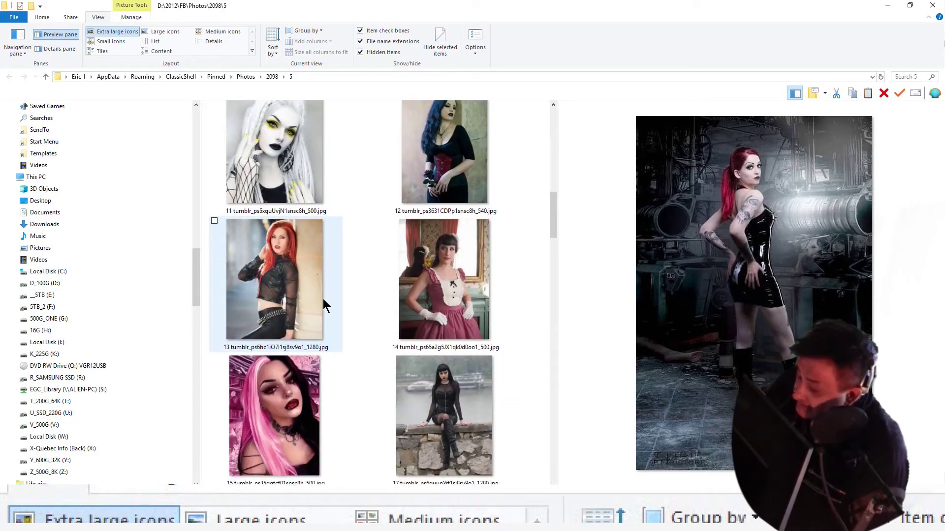
{"action": "scroll", "coordinate": [323, 299], "scroll_direction": "down", "scroll_amount": 10}
{"action": "scroll", "coordinate": [321, 300], "scroll_direction": "up", "scroll_amount": 6}
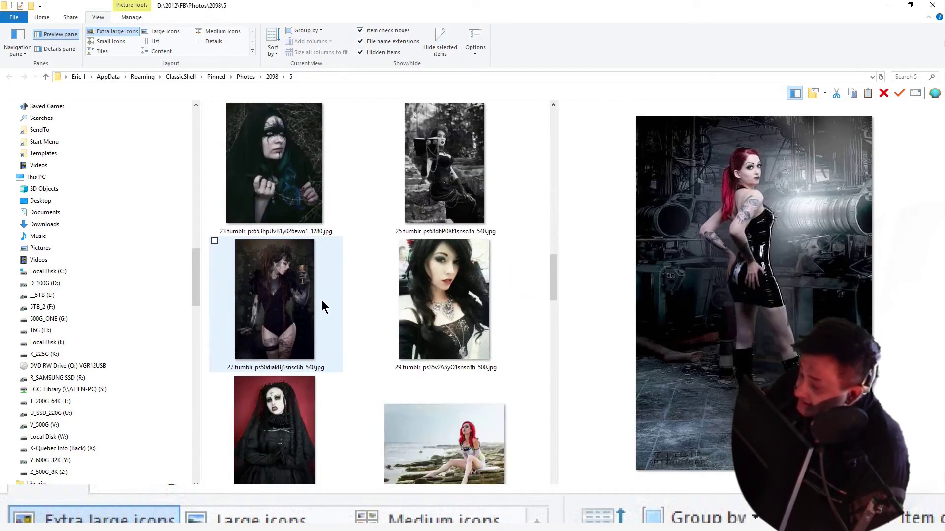
{"action": "scroll", "coordinate": [320, 300], "scroll_direction": "down", "scroll_amount": 15}
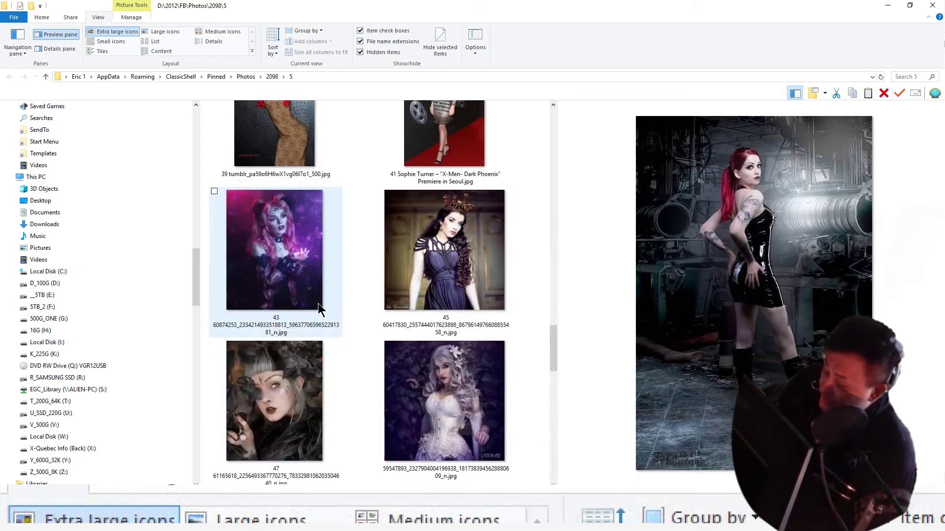
{"action": "scroll", "coordinate": [320, 309], "scroll_direction": "down", "scroll_amount": 5}
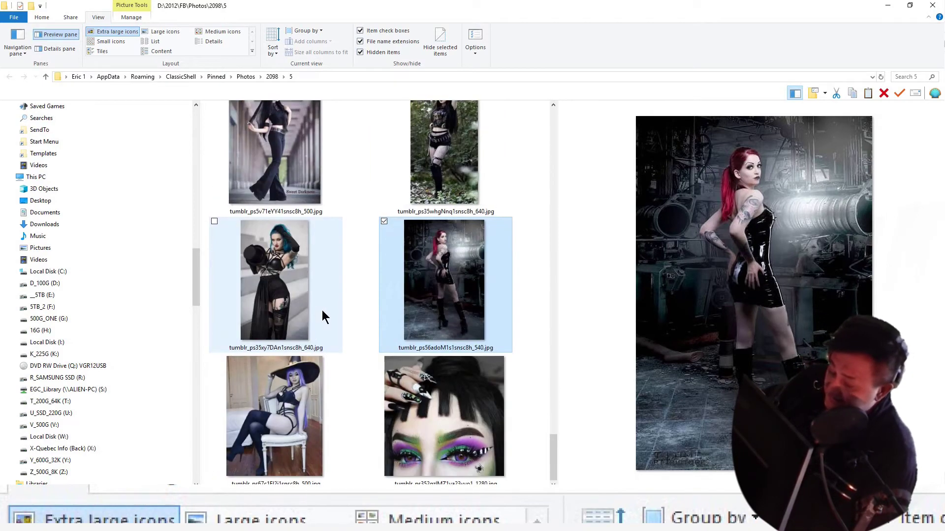
Preview the unnumbered photos and add the prefix "16" to the file name of the woman in fishnets and shorts in the forest.
{"action": "left_click", "coordinate": [287, 397]}
{"action": "key", "text": "Left"}
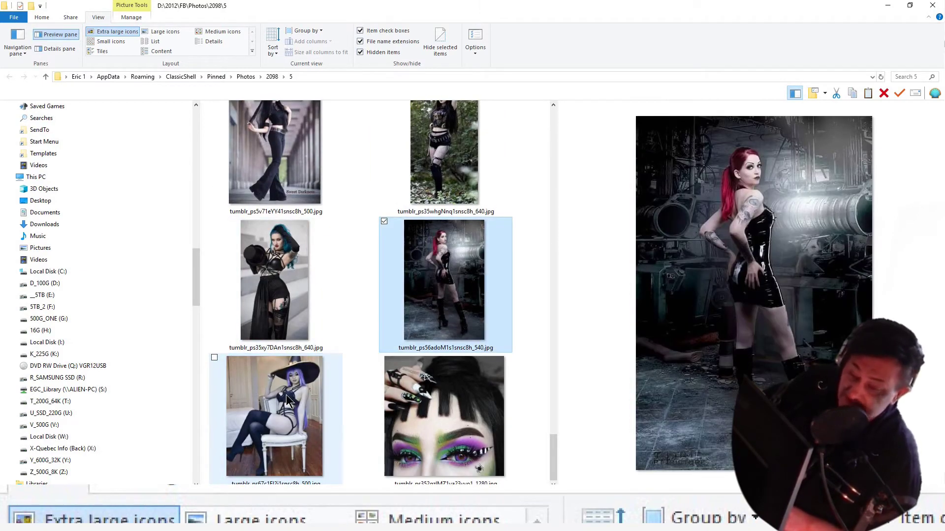
{"action": "key", "text": "Left"}
{"action": "key", "text": "Left"}
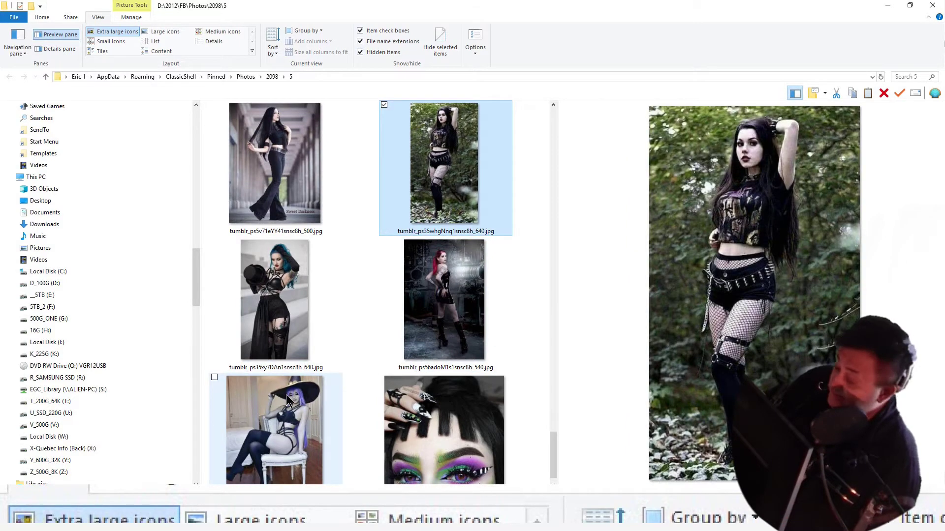
{"action": "left_click", "coordinate": [408, 232]}
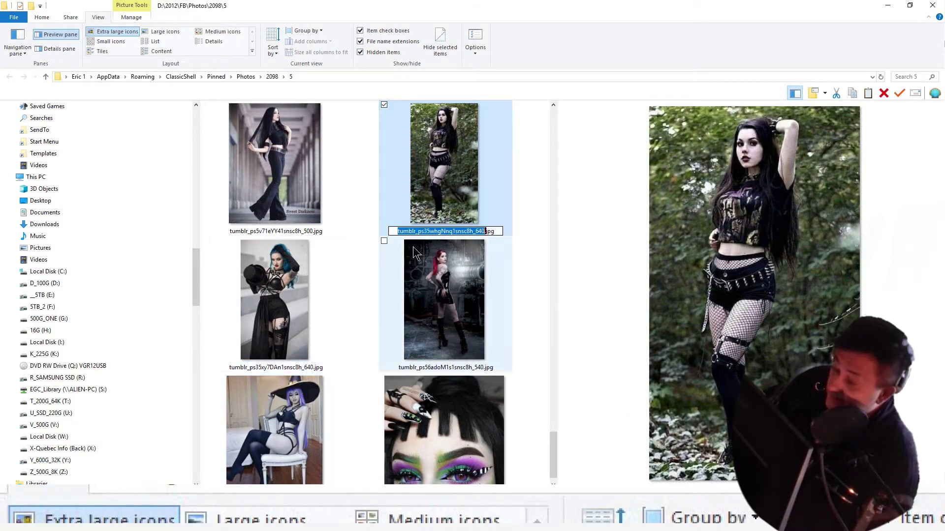
{"action": "left_click", "coordinate": [394, 233]}
{"action": "type", "text": "16"}
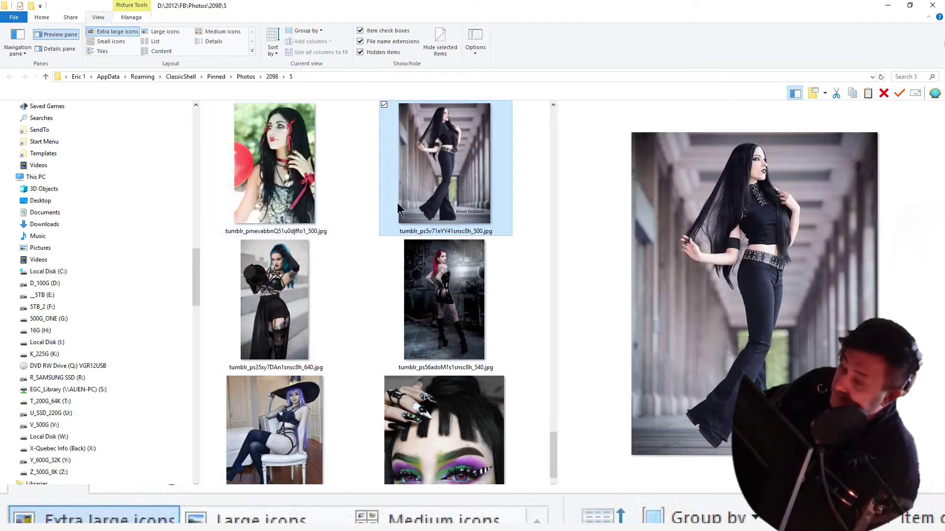
Add the prefix "18" to the file name of the black-haired woman with red ribbons and a red balloon.
{"action": "left_click", "coordinate": [296, 181]}
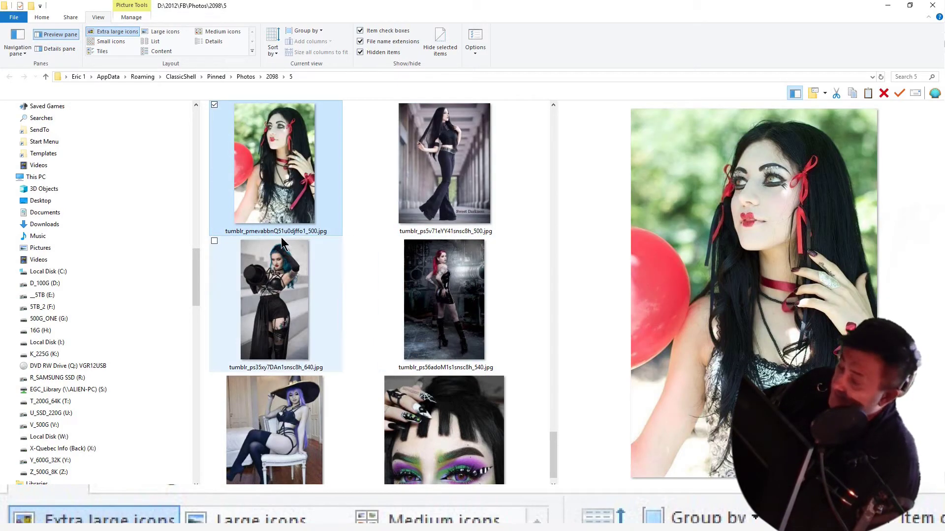
{"action": "left_click", "coordinate": [229, 234]}
{"action": "key", "text": "Home"}
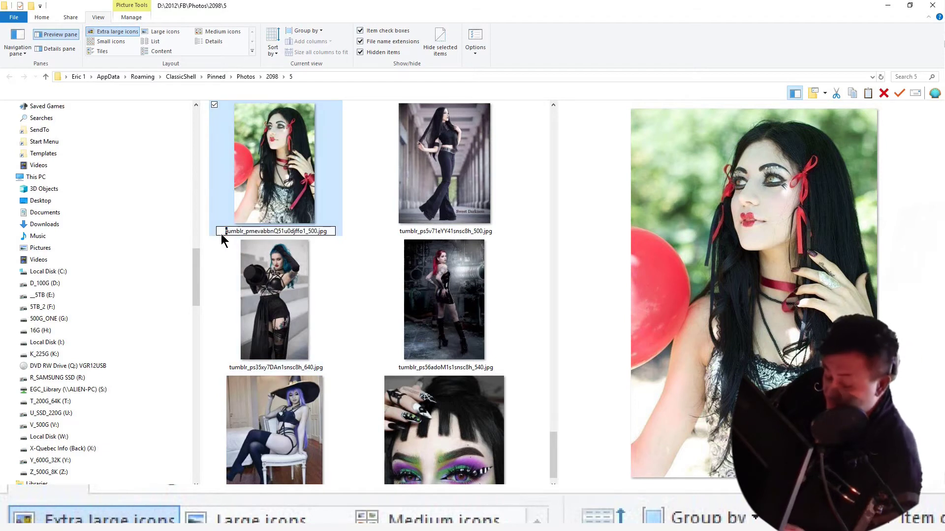
{"action": "type", "text": "18"}
Add the prefix "20" to the file name of the long-haired woman in black flared trousers.
{"action": "left_click", "coordinate": [431, 204]}
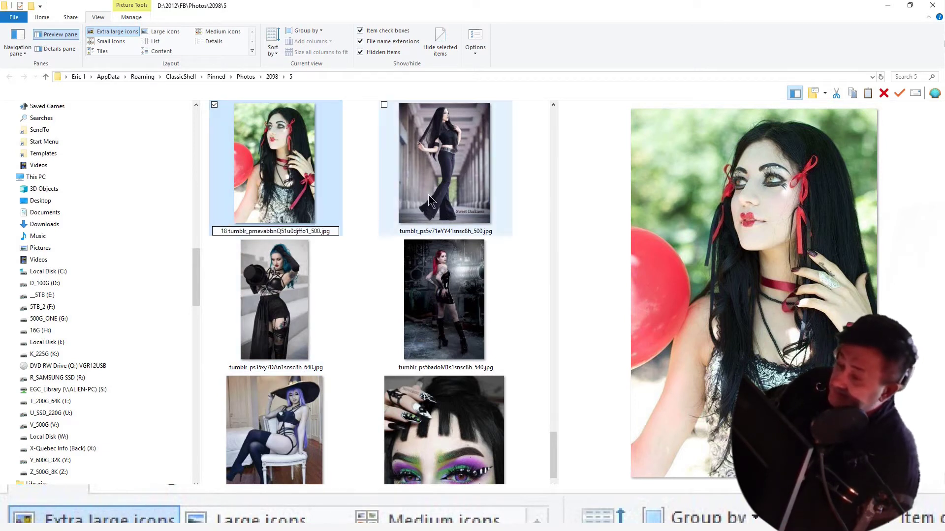
{"action": "left_click", "coordinate": [395, 231]}
{"action": "key", "text": "Home"}
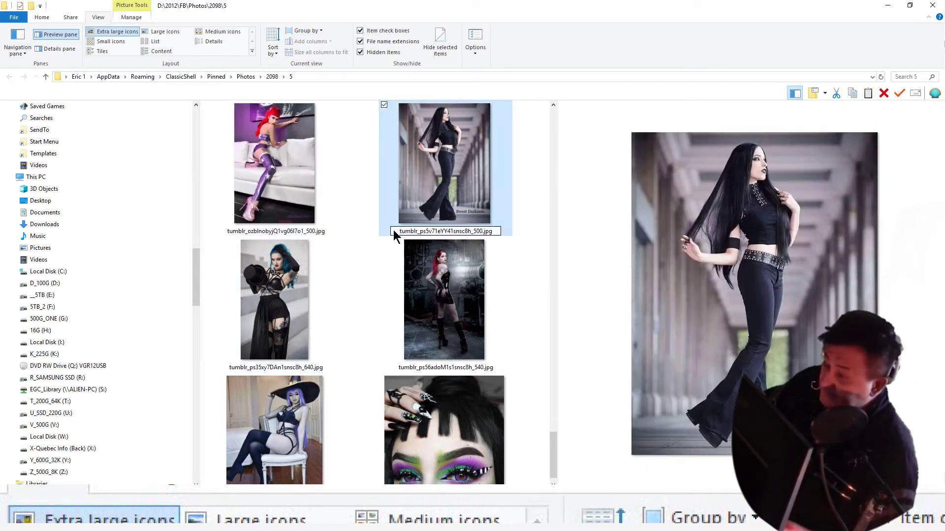
{"action": "type", "text": "20"}
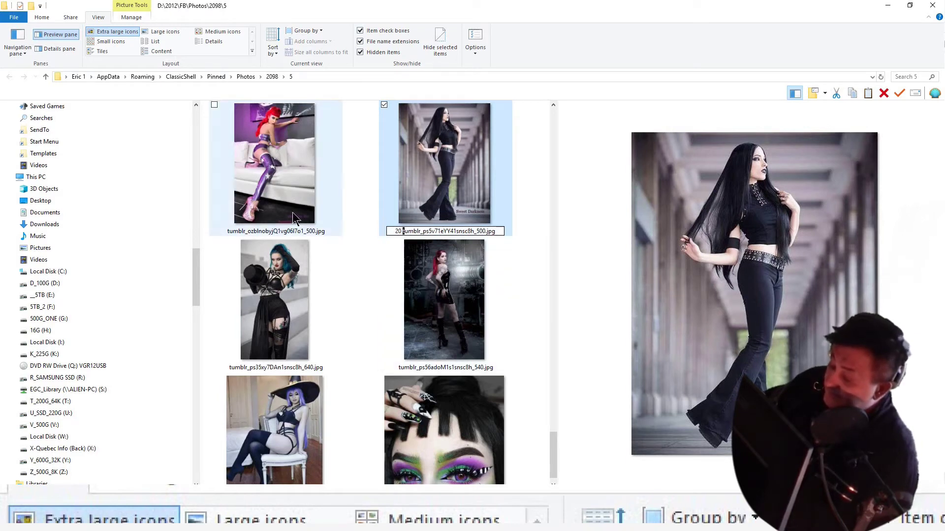
Add the prefix "22" to the file name of the woman with glasses in a patterned dress between stone walls.
{"action": "left_click", "coordinate": [264, 192]}
{"action": "scroll", "coordinate": [376, 204], "scroll_direction": "up", "scroll_amount": 2}
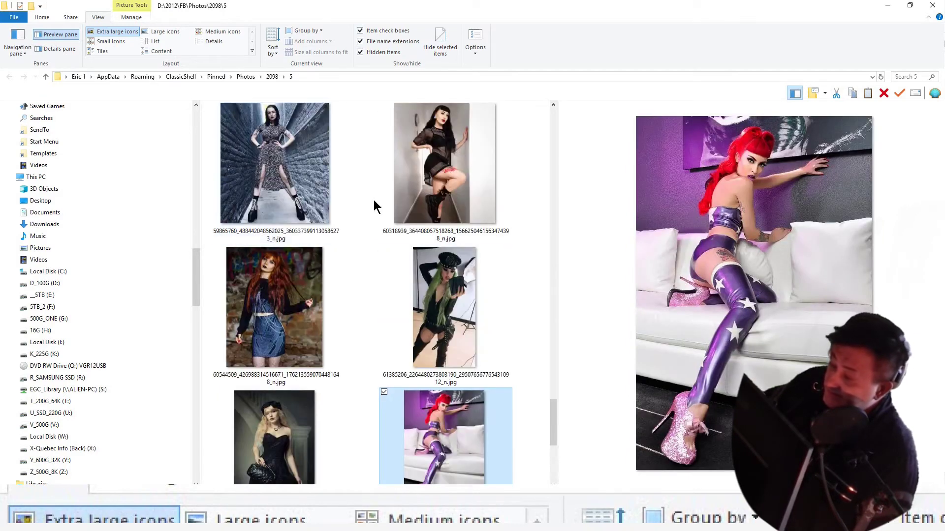
{"action": "left_click", "coordinate": [277, 173]}
{"action": "left_click", "coordinate": [210, 231]}
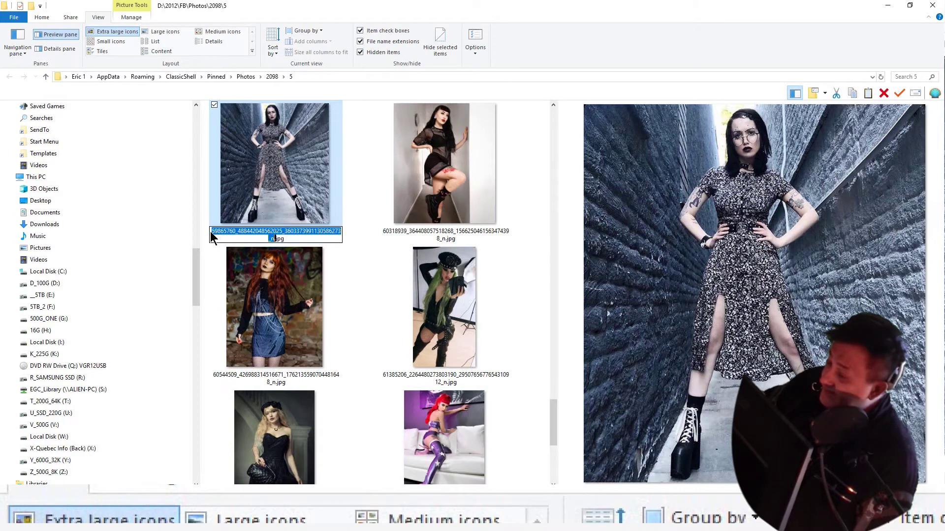
{"action": "left_click", "coordinate": [211, 231]}
{"action": "type", "text": "22"}
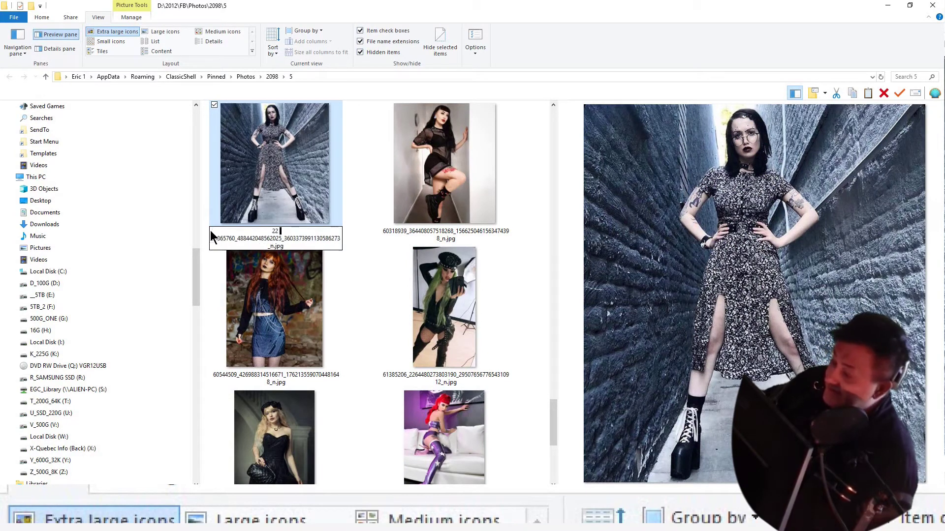
Add the prefix "24" to the file name of the close-up with green and purple eye makeup.
{"action": "left_click", "coordinate": [450, 298]}
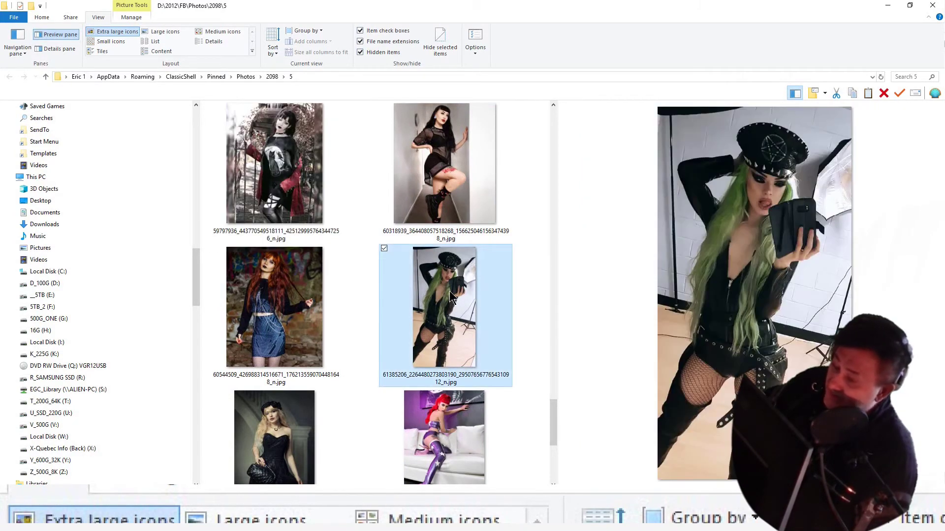
{"action": "scroll", "coordinate": [453, 278], "scroll_direction": "down", "scroll_amount": 3}
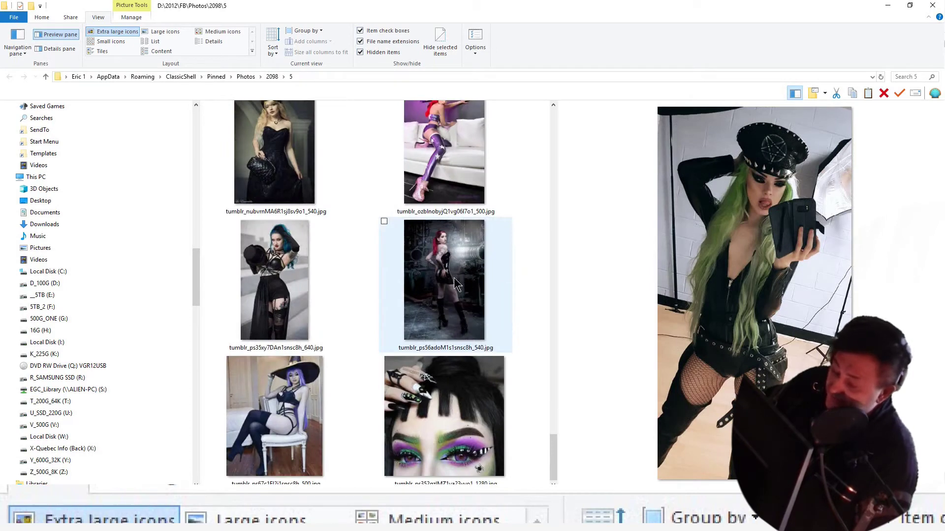
{"action": "left_click", "coordinate": [443, 424]}
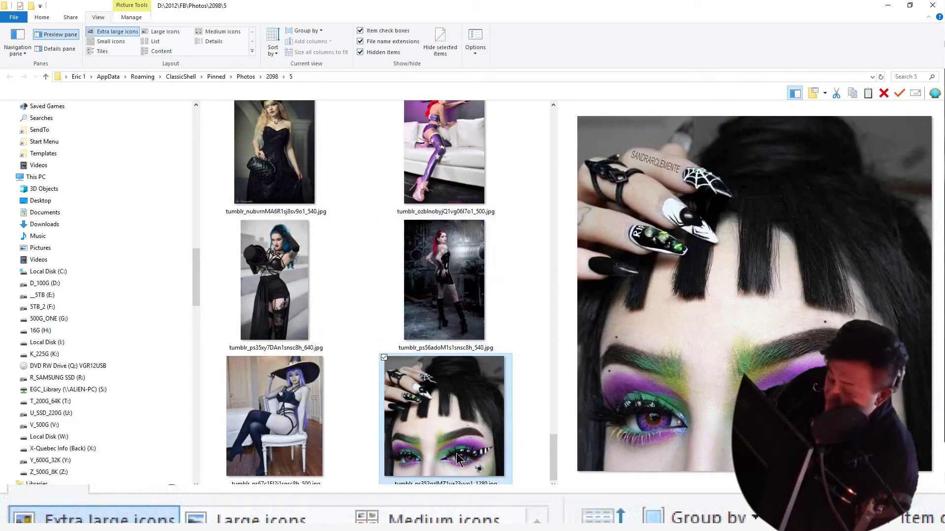
{"action": "key", "text": "F2"}
{"action": "key", "text": "Home"}
{"action": "type", "text": "24"}
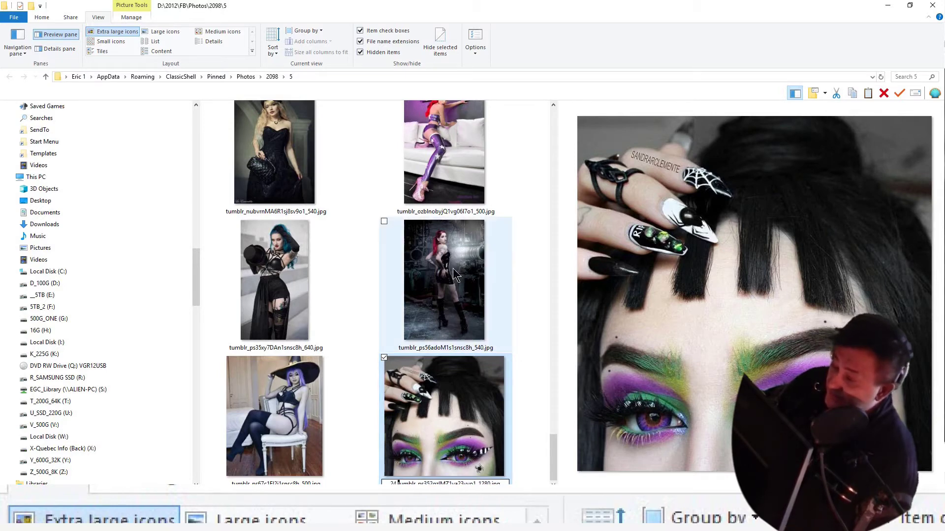
Preview the unnumbered photos and add the prefix "26" to the file name of the red-haired woman in a denim skirt.
{"action": "left_click", "coordinate": [285, 425]}
{"action": "scroll", "coordinate": [382, 331], "scroll_direction": "up", "scroll_amount": 6}
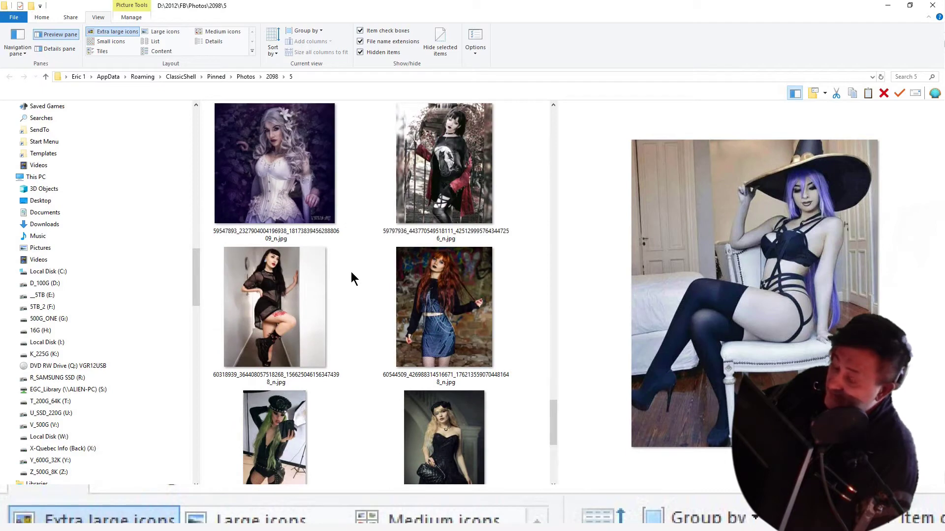
{"action": "left_click", "coordinate": [445, 190]}
{"action": "left_click", "coordinate": [280, 314]}
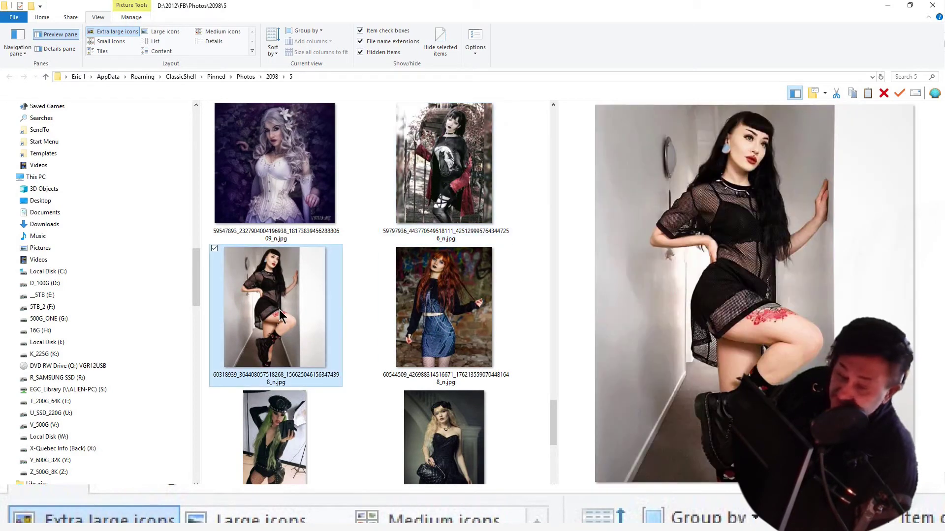
{"action": "left_click", "coordinate": [438, 327]}
{"action": "left_click", "coordinate": [383, 378]}
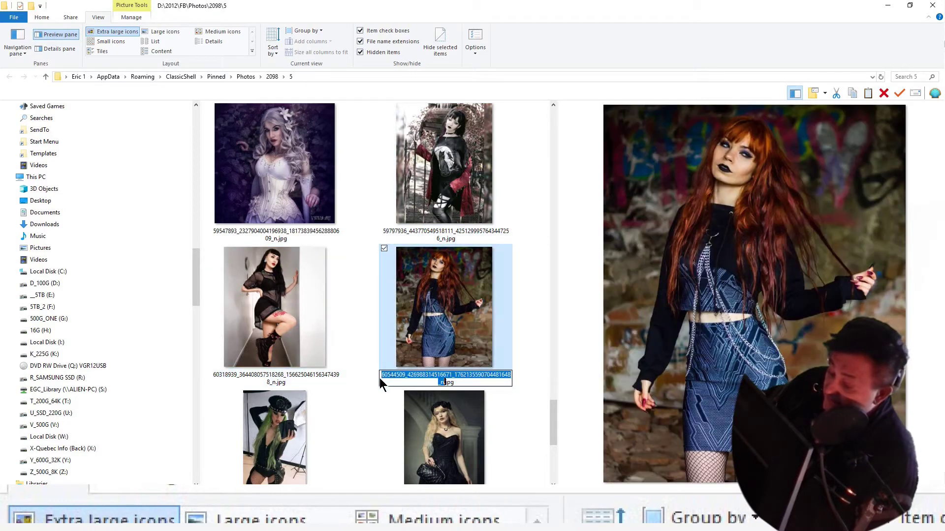
{"action": "left_click", "coordinate": [380, 375]}
{"action": "type", "text": "26"}
{"action": "key", "text": "Return"}
Add the prefix "28" to the file name of the green-haired woman in a studded cap.
{"action": "left_click", "coordinate": [320, 472]}
{"action": "left_click", "coordinate": [221, 480]}
{"action": "left_click", "coordinate": [211, 479]}
{"action": "type", "text": "28"}
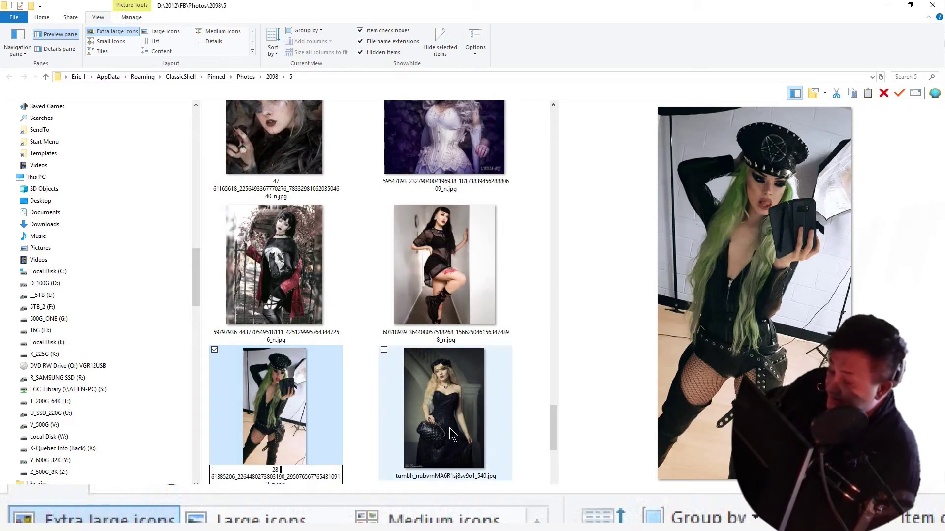
Add the prefix "30" to the file name of the blonde woman in a black strapless dress with a handbag.
{"action": "left_click", "coordinate": [447, 428]}
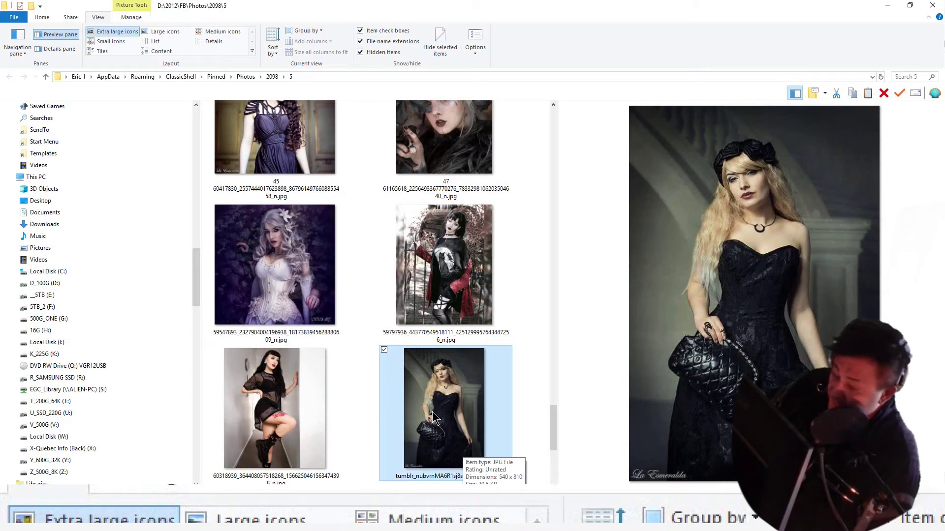
{"action": "key", "text": "F2"}
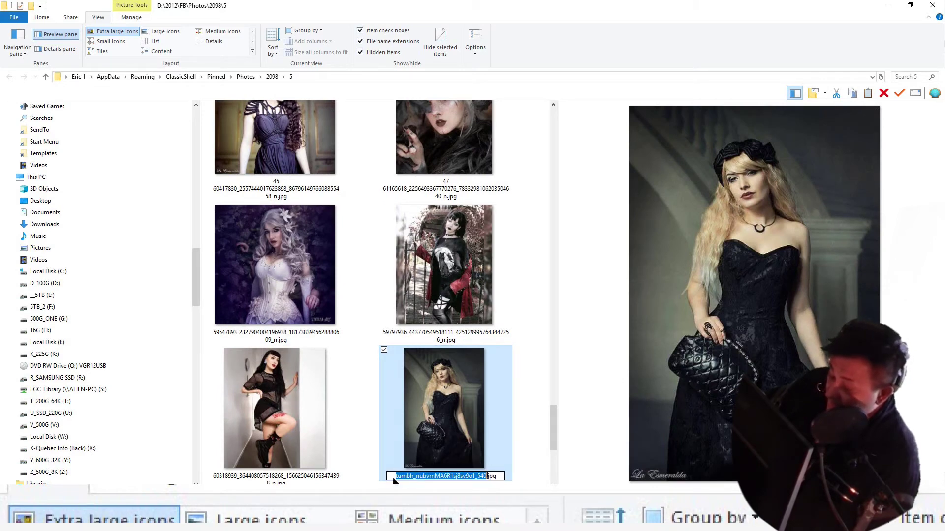
{"action": "left_click", "coordinate": [394, 478]}
{"action": "type", "text": "42"}
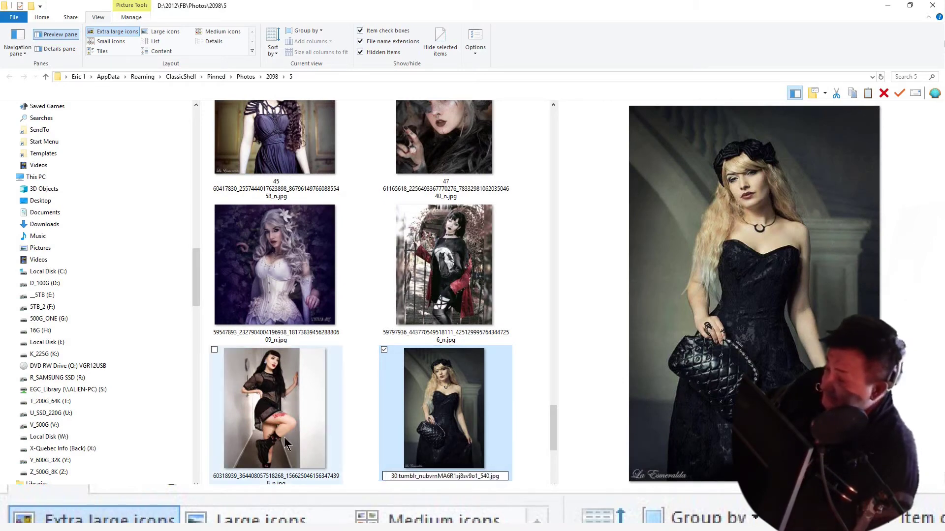
{"action": "key", "text": "Return"}
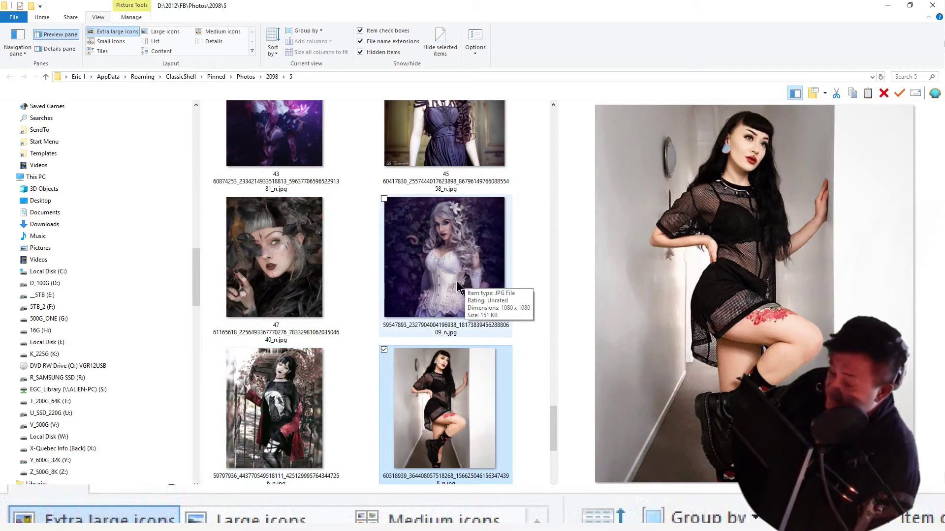
Add the prefix "32" to the file name of the black-haired woman in a sheer black dress and boots.
{"action": "key", "text": "F2"}
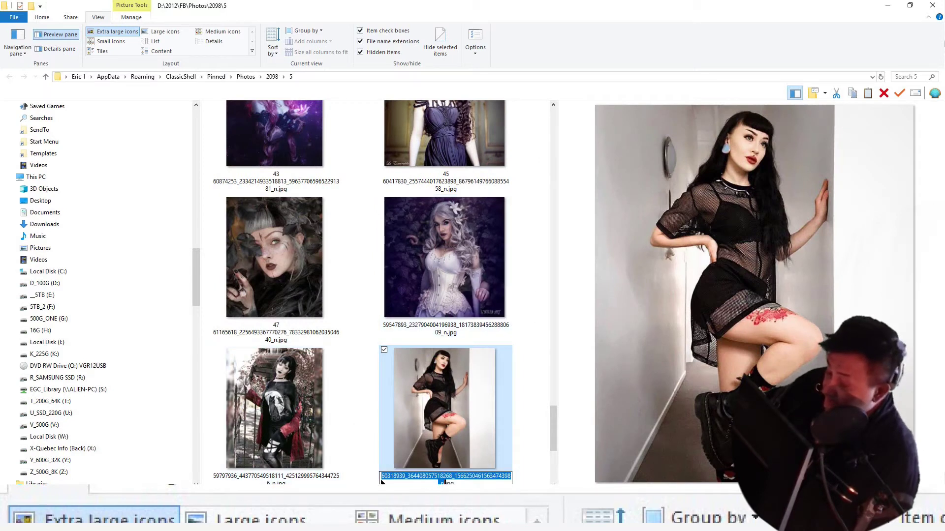
{"action": "left_click", "coordinate": [382, 479]}
{"action": "type", "text": "21"}
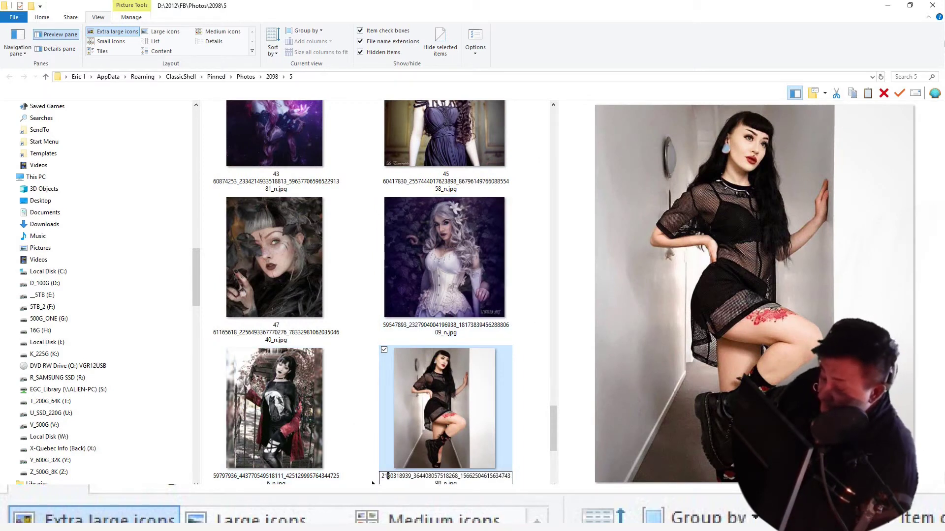
{"action": "key", "text": "BackSpace"}
{"action": "key", "text": "BackSpace"}
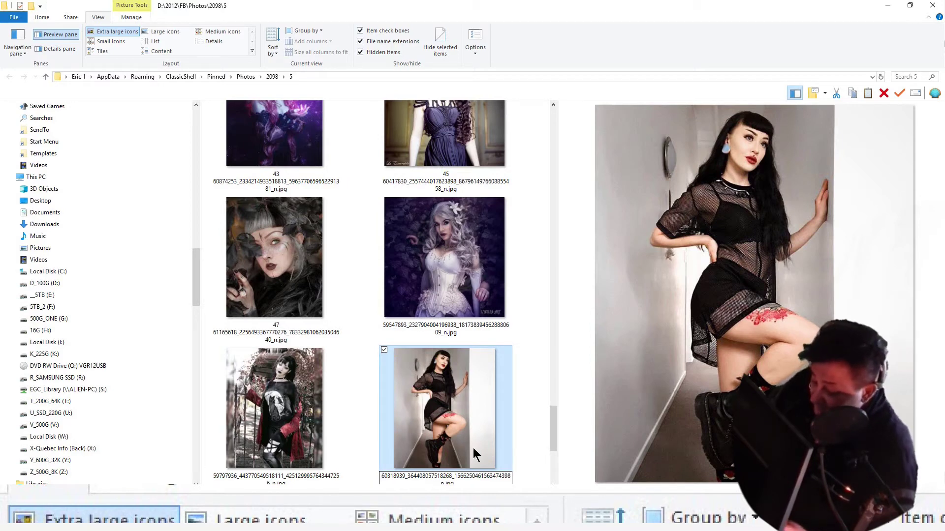
{"action": "key", "text": "Return"}
{"action": "key", "text": "Delete"}
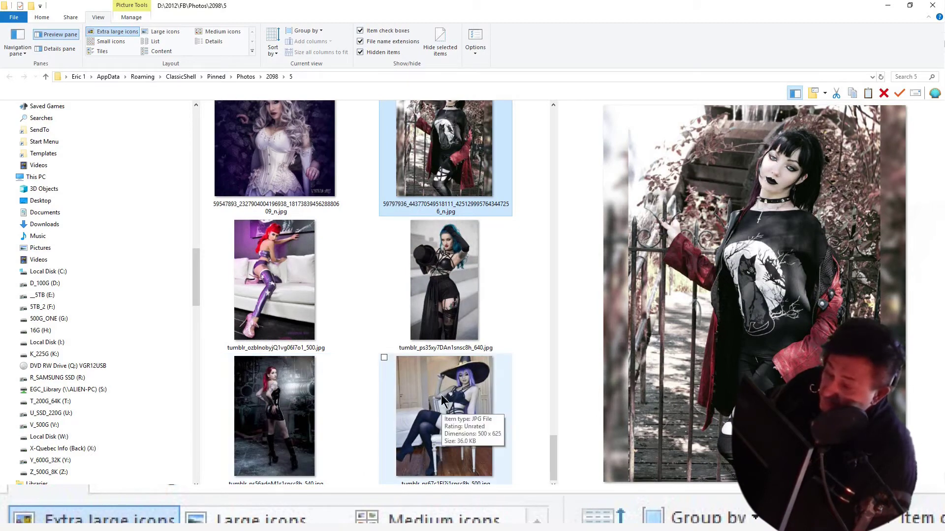
Look through the numbered photos to check their sequence and the next even number to assign.
{"action": "scroll", "coordinate": [467, 180], "scroll_direction": "up", "scroll_amount": 1}
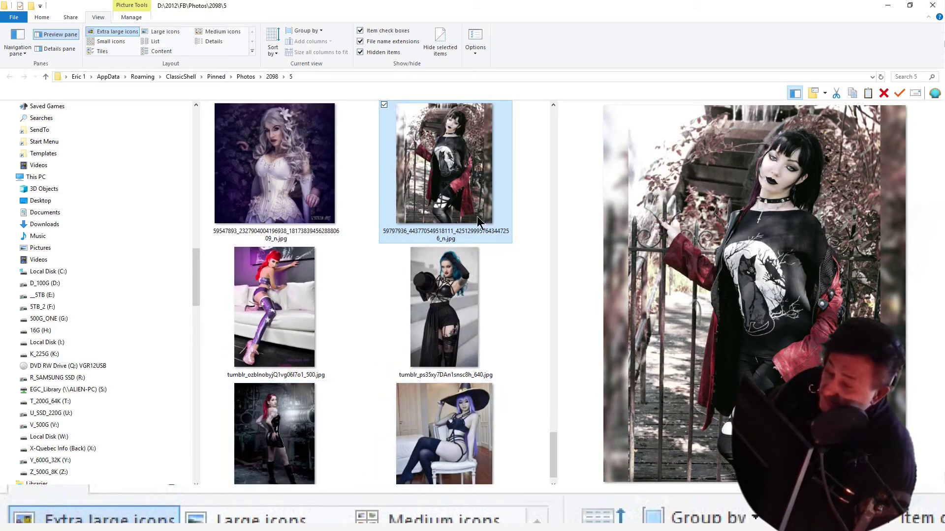
{"action": "scroll", "coordinate": [478, 222], "scroll_direction": "up", "scroll_amount": 8}
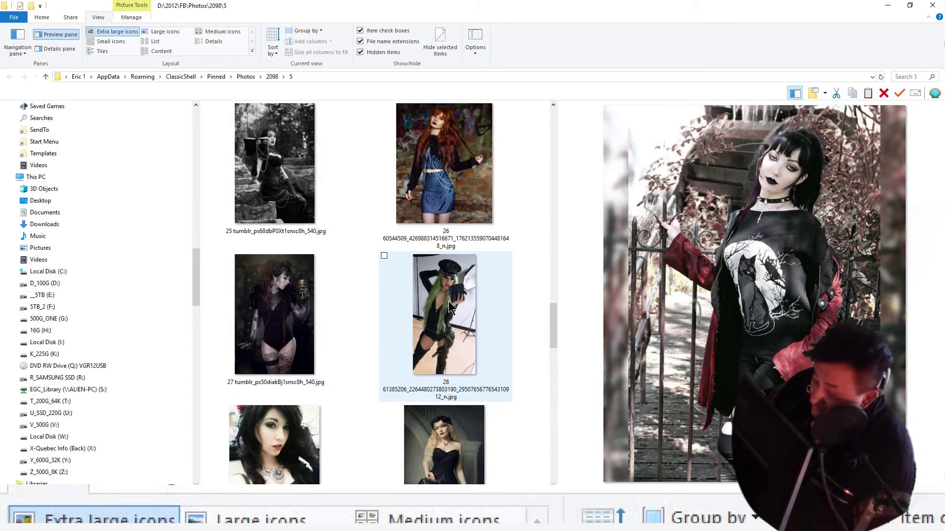
{"action": "scroll", "coordinate": [449, 302], "scroll_direction": "down", "scroll_amount": 5}
{"action": "scroll", "coordinate": [449, 306], "scroll_direction": "down", "scroll_amount": 3}
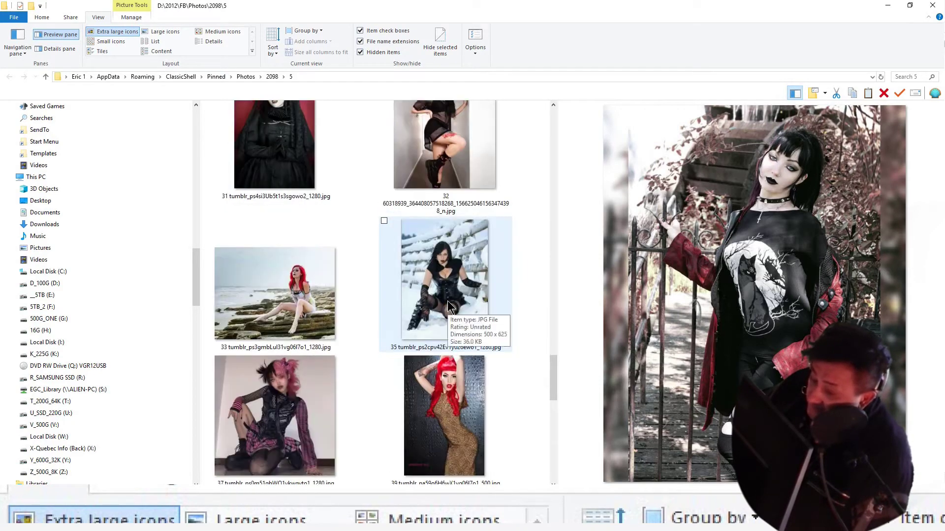
{"action": "scroll", "coordinate": [449, 306], "scroll_direction": "up", "scroll_amount": 1}
{"action": "scroll", "coordinate": [448, 306], "scroll_direction": "down", "scroll_amount": 4}
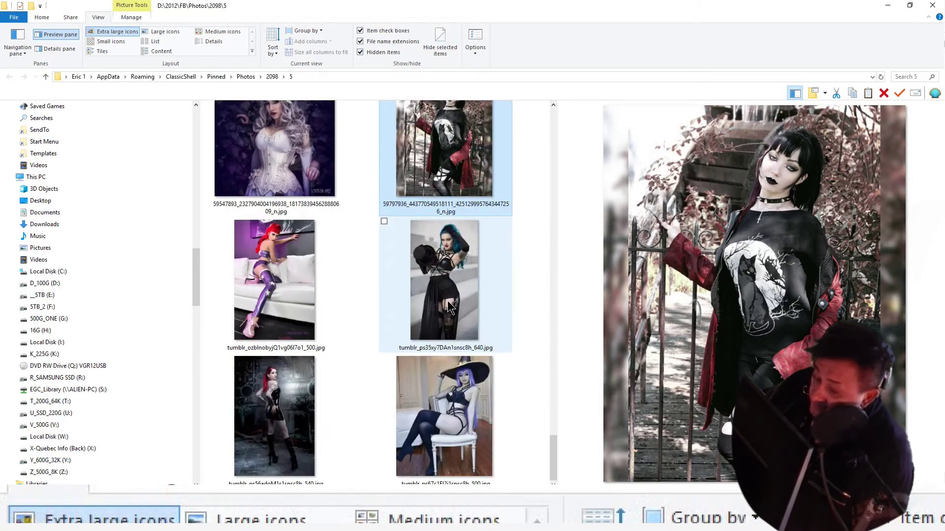
{"action": "key", "text": "F2"}
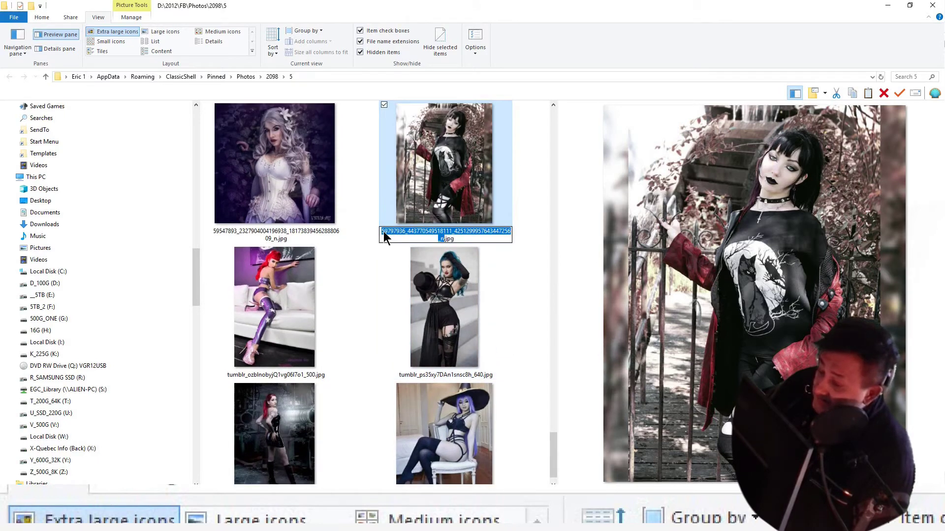
{"action": "key", "text": "Return"}
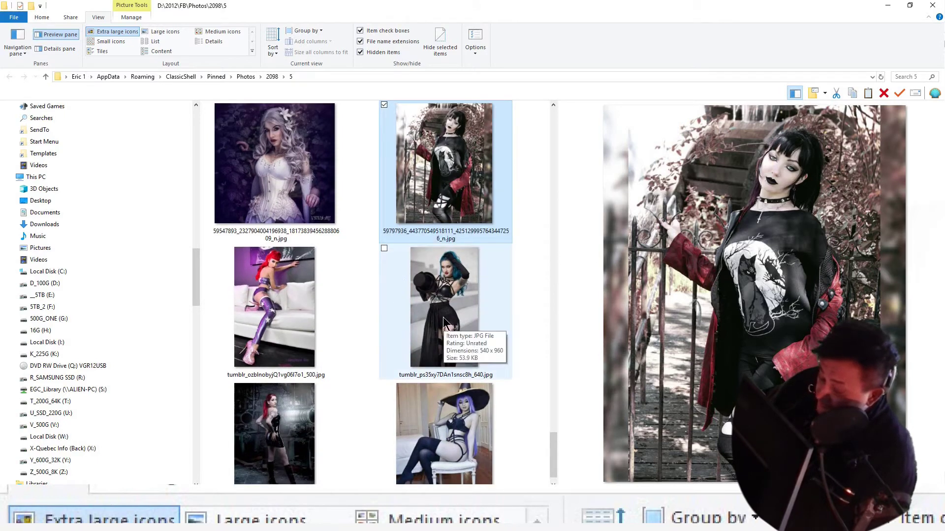
{"action": "scroll", "coordinate": [432, 344], "scroll_direction": "down", "scroll_amount": 1}
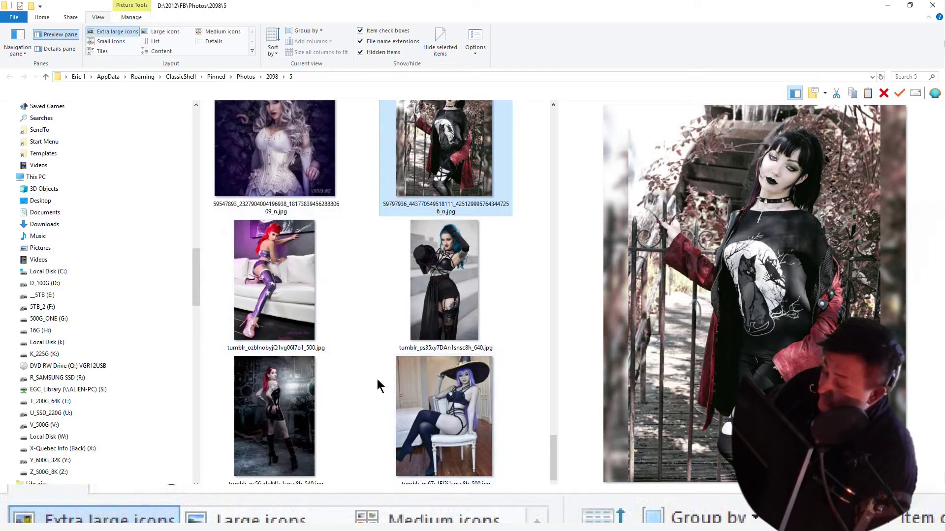
Add the prefix "34" to the file name of the red-haired woman in a short black latex dress.
{"action": "left_click", "coordinate": [278, 441]}
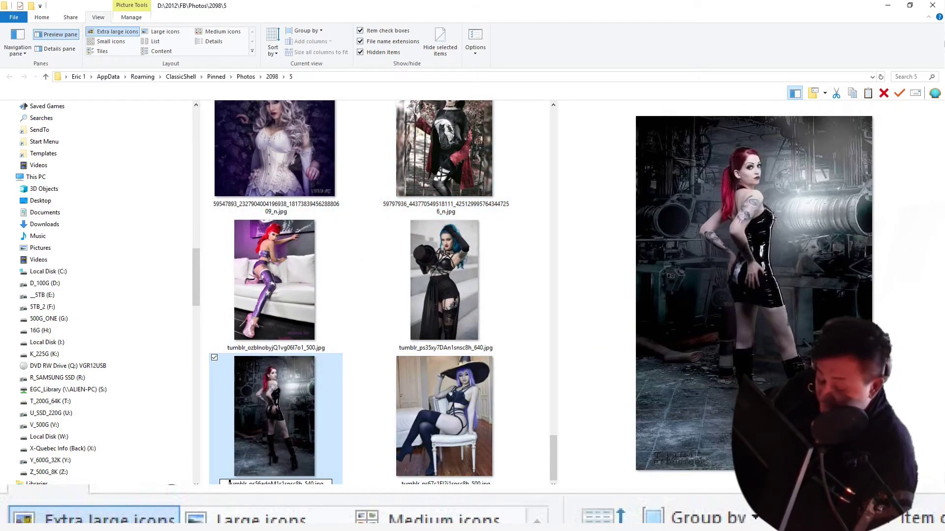
{"action": "left_click", "coordinate": [228, 483]}
{"action": "type", "text": "3"}
{"action": "key", "text": "Return"}
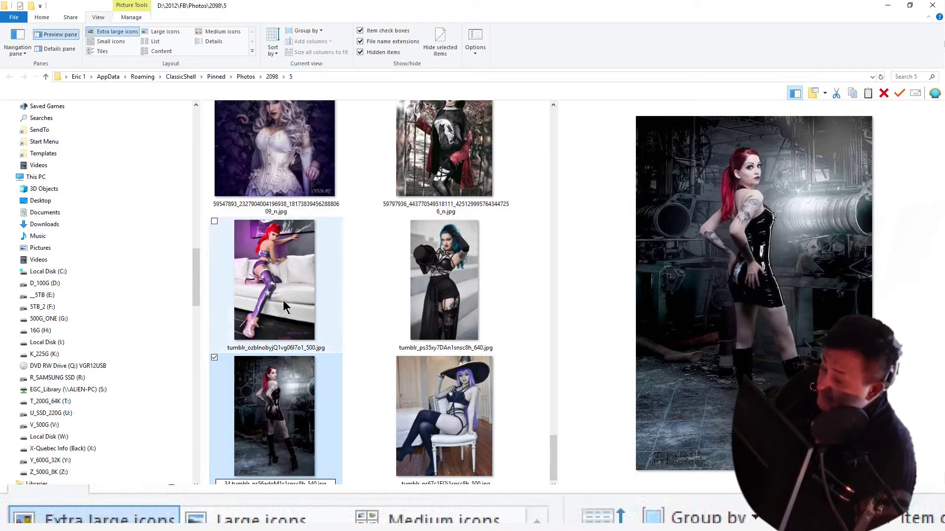
Add the prefix "36" to the file name of the red-haired woman in a purple star outfit on the white sofa.
{"action": "left_click", "coordinate": [382, 339]}
{"action": "key", "text": "F2"}
{"action": "left_click", "coordinate": [388, 341]}
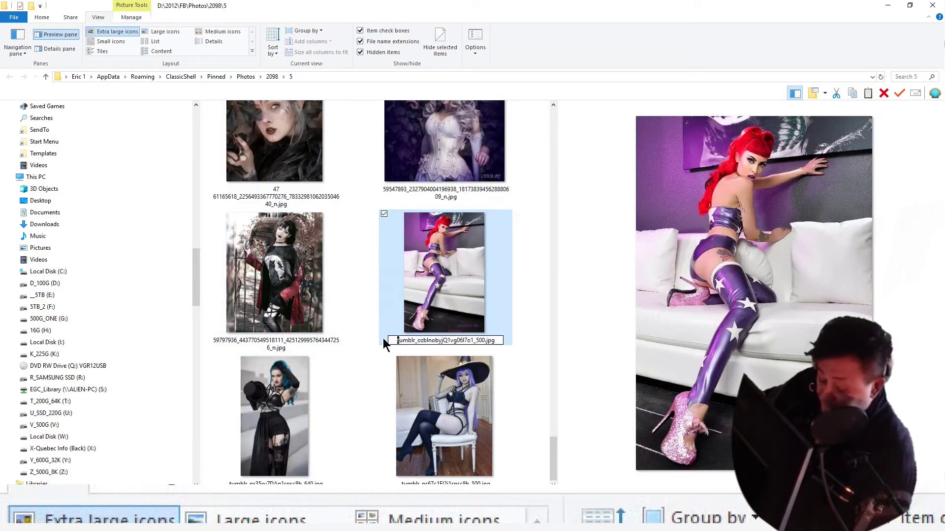
{"action": "type", "text": "36"}
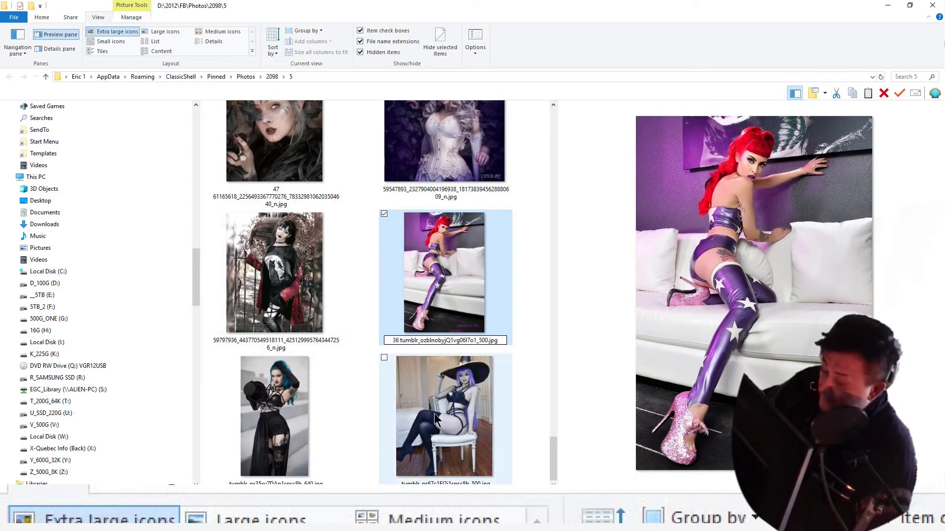
Add the prefix "38" to the file name of the purple-haired woman in a witch hat on a white chair.
{"action": "left_click", "coordinate": [443, 427]}
{"action": "key", "text": "F2"}
{"action": "left_click", "coordinate": [389, 482]}
{"action": "type", "text": "38"}
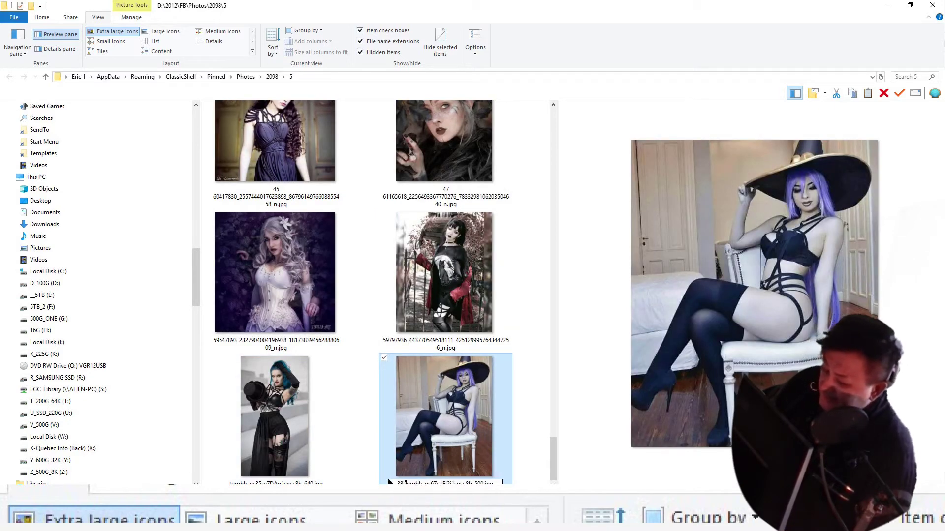
Add the prefix "40" to the file name of the blue-haired woman holding a black hat.
{"action": "left_click", "coordinate": [260, 455]}
{"action": "key", "text": "F2"}
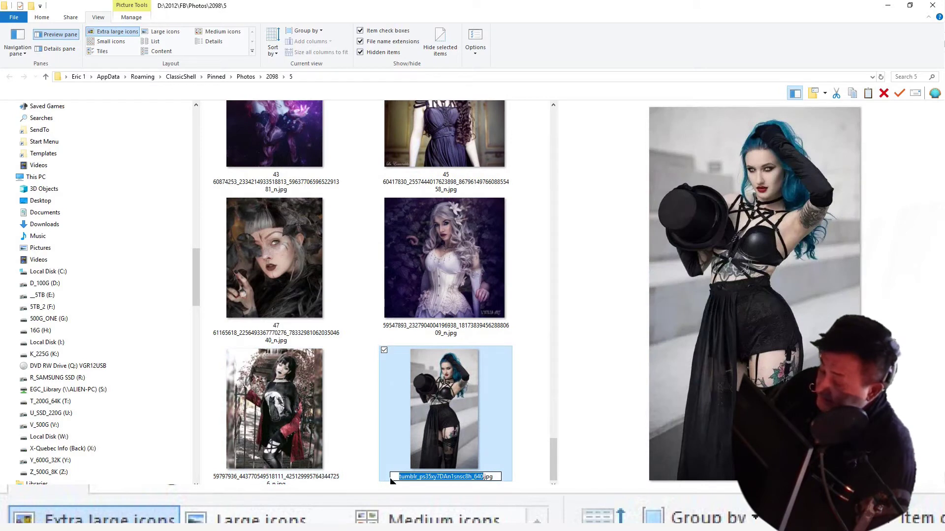
{"action": "left_click", "coordinate": [392, 478]}
{"action": "type", "text": "40"}
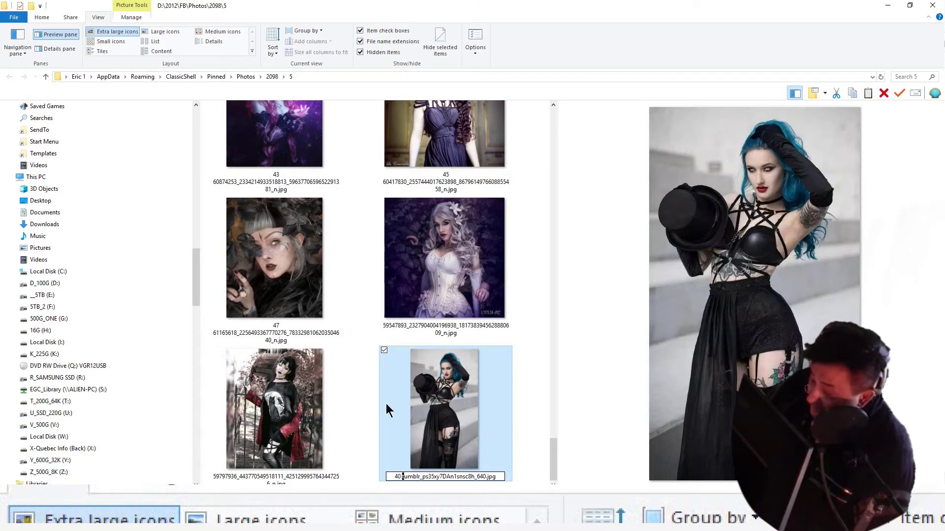
Add the prefix "42" to the file name of the black-haired woman in a red-sleeved coat by the iron gate.
{"action": "left_click", "coordinate": [396, 312]}
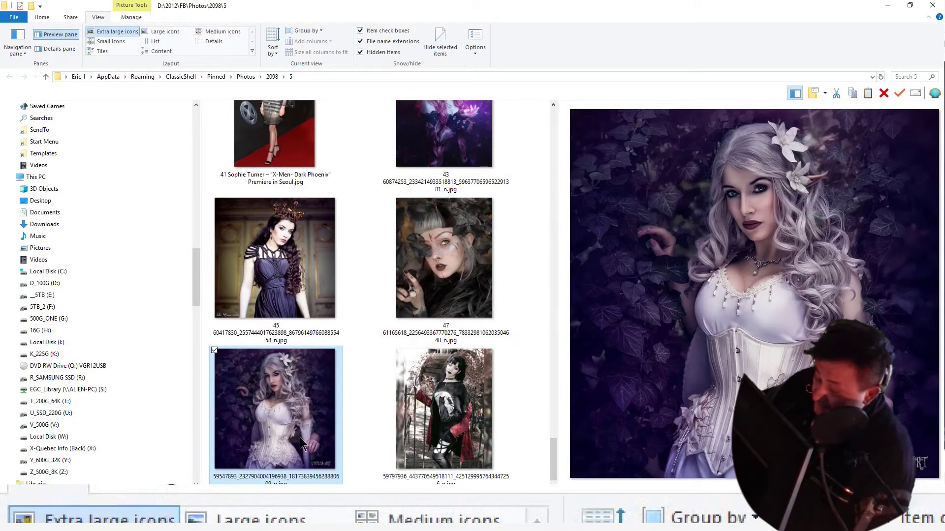
{"action": "left_click", "coordinate": [428, 438]}
{"action": "left_click", "coordinate": [445, 479]}
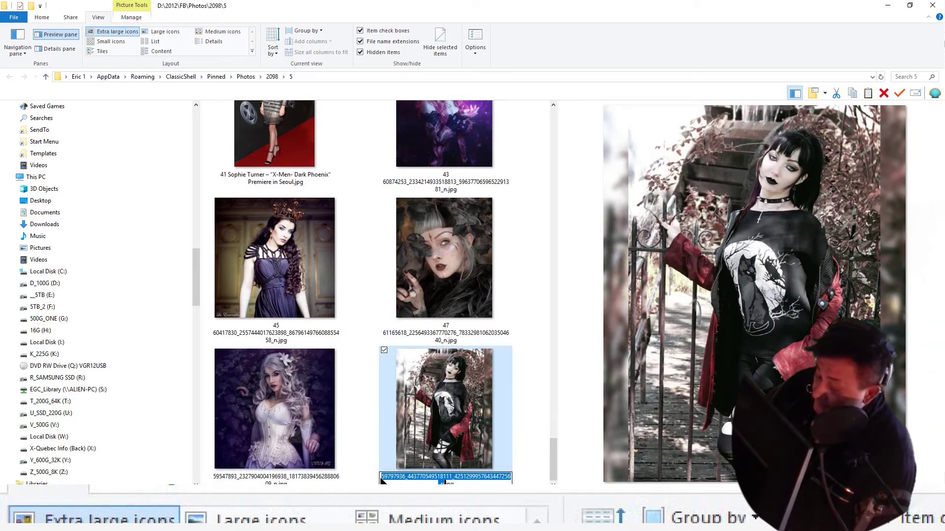
{"action": "key", "text": "Home"}
{"action": "type", "text": "42"}
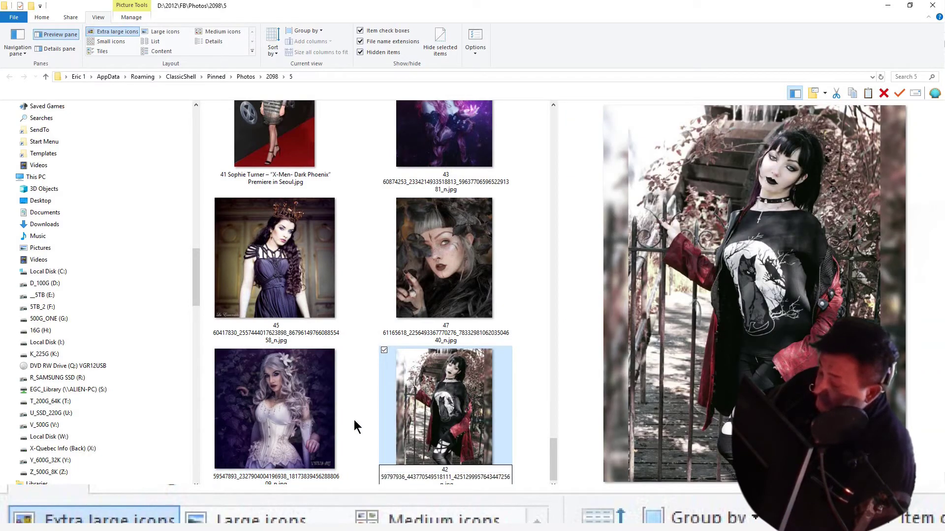
Add the prefix "44" to the file name of the lavender-haired woman in a white corset.
{"action": "left_click", "coordinate": [285, 427]}
{"action": "key", "text": "F2"}
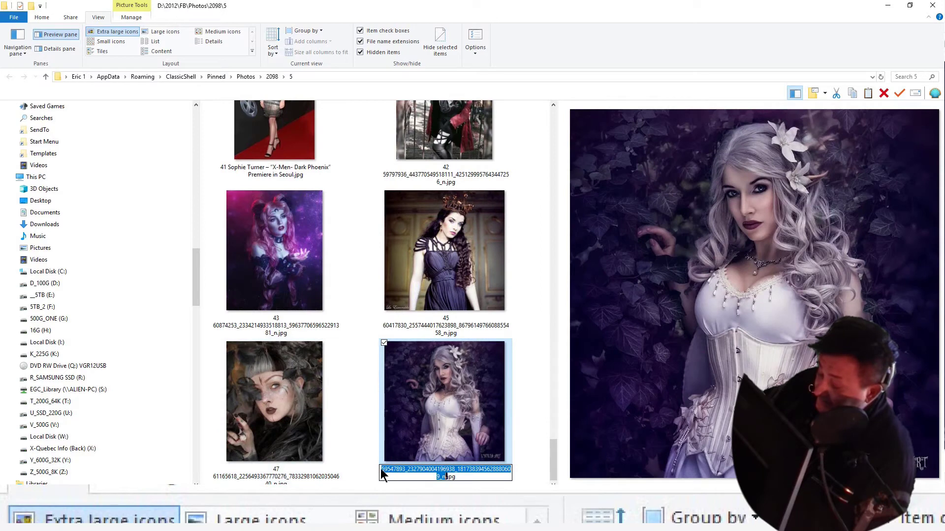
{"action": "key", "text": "Home"}
{"action": "type", "text": "44"}
{"action": "key", "text": "Return"}
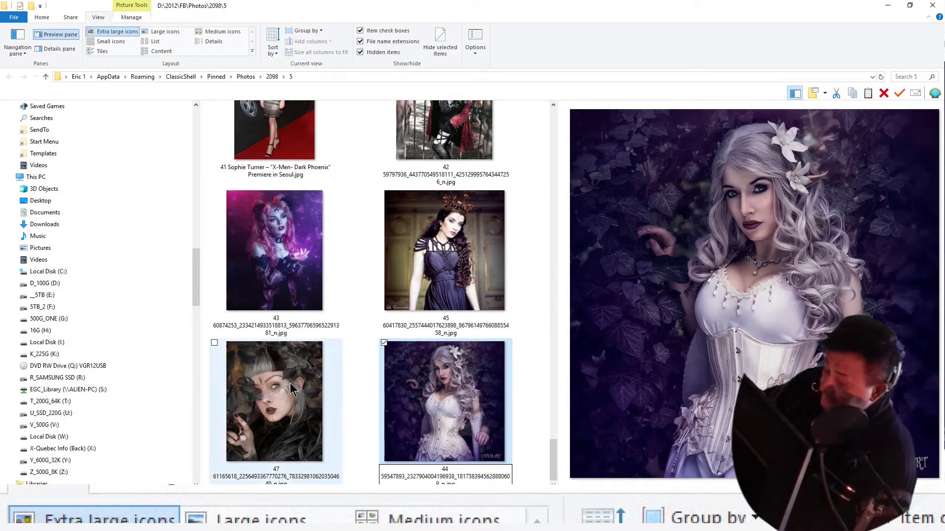
Change the number prefix to "46" on the grey-haired woman among dark leaves.
{"action": "left_click", "coordinate": [480, 465]}
{"action": "key", "text": "F2"}
{"action": "left_click", "coordinate": [458, 470]}
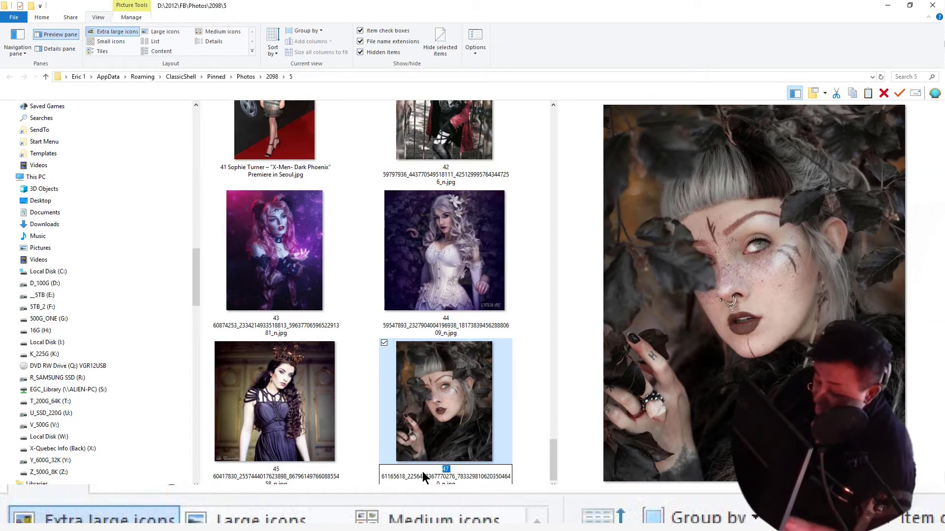
{"action": "type", "text": "46"}
{"action": "key", "text": "Return"}
{"action": "left_click", "coordinate": [351, 420]}
Review the numbered photos one after another in the preview, starting from photo 01, to check their order.
{"action": "scroll", "coordinate": [426, 365], "scroll_direction": "up", "scroll_amount": 20}
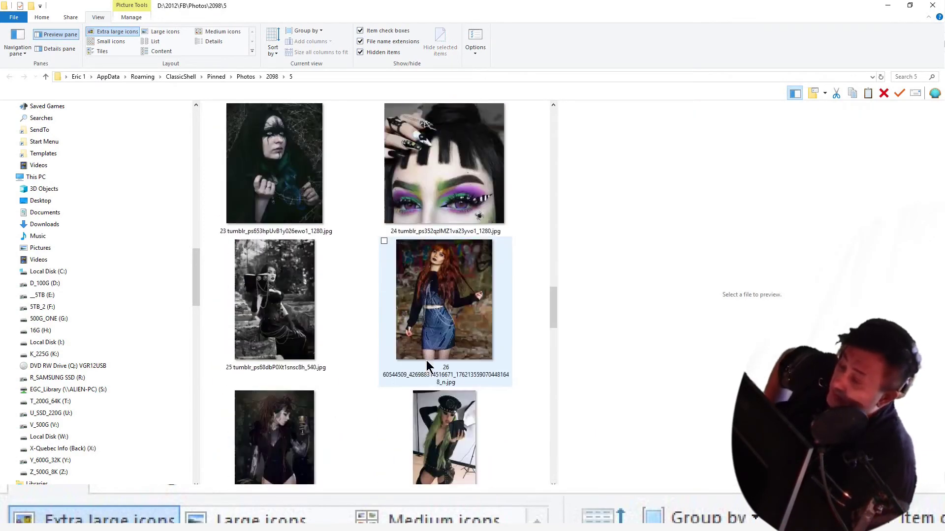
{"action": "left_click", "coordinate": [267, 157]}
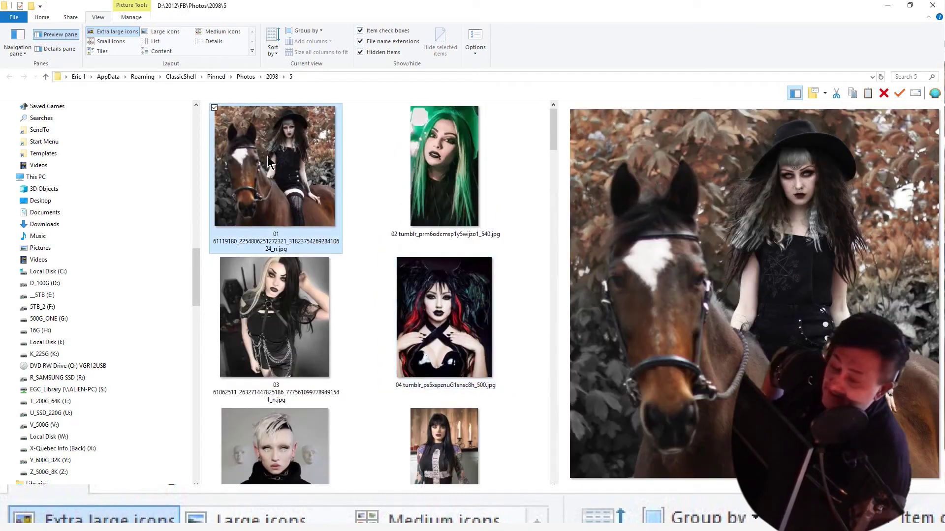
{"action": "key", "text": "Right"}
{"action": "key", "text": "Right"}
{"action": "key", "text": "Right"}
{"action": "key", "text": "Right"}
{"action": "key", "text": "Right"}
{"action": "key", "text": "Right"}
{"action": "key", "text": "Right"}
{"action": "key", "text": "Right"}
{"action": "key", "text": "Right"}
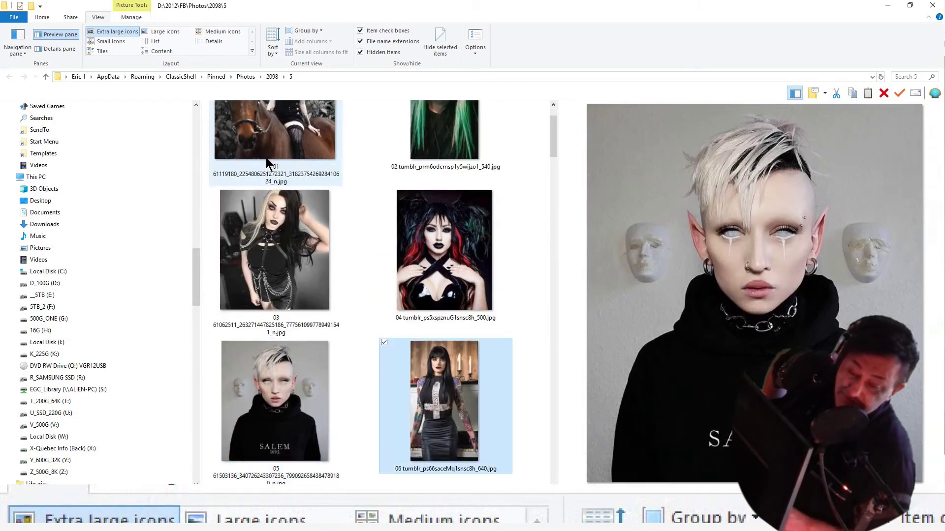
{"action": "key", "text": "Right"}
{"action": "key", "text": "Right"}
{"action": "key", "text": "Right"}
{"action": "key", "text": "Right"}
{"action": "key", "text": "Right"}
{"action": "key", "text": "Right"}
{"action": "key", "text": "Right"}
{"action": "key", "text": "Right"}
{"action": "key", "text": "Right"}
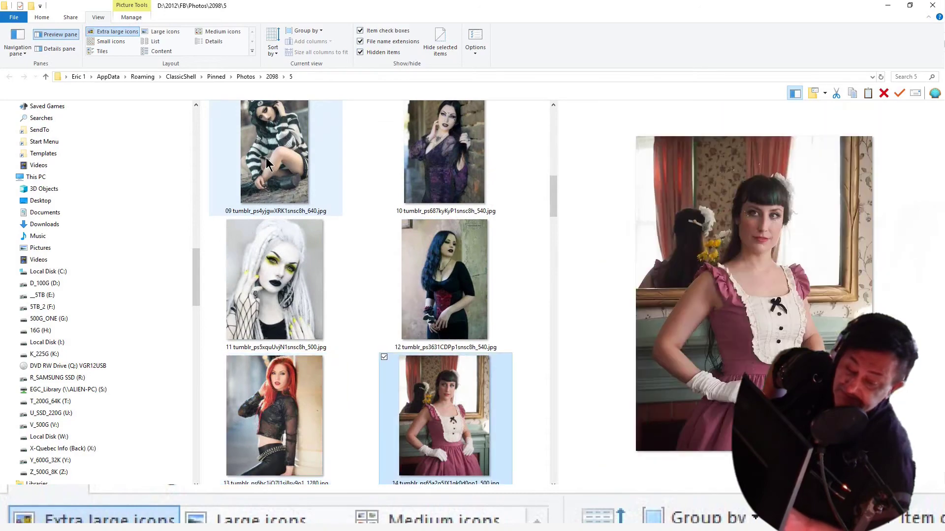
{"action": "key", "text": "Right"}
{"action": "key", "text": "Right"}
{"action": "key", "text": "Right"}
{"action": "key", "text": "Right"}
{"action": "key", "text": "Right"}
{"action": "key", "text": "Right"}
{"action": "key", "text": "Right"}
{"action": "key", "text": "Right"}
{"action": "key", "text": "Right"}
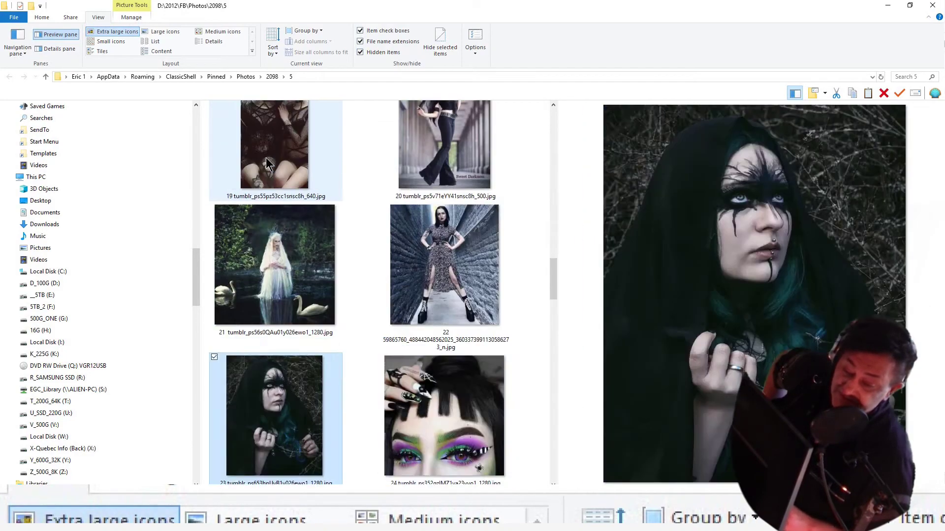
{"action": "key", "text": "Right"}
{"action": "key", "text": "Right"}
{"action": "key", "text": "Right"}
{"action": "key", "text": "Right"}
{"action": "key", "text": "Right"}
{"action": "key", "text": "Right"}
{"action": "key", "text": "Right"}
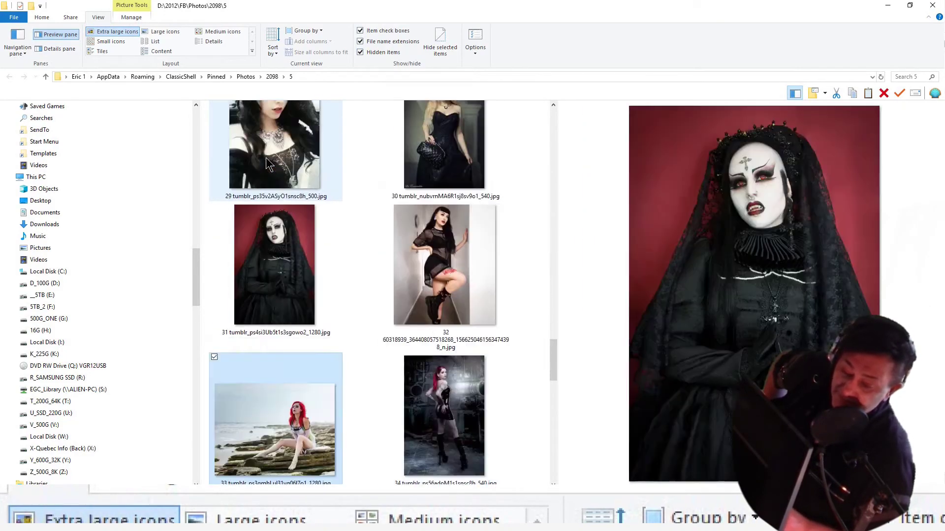
{"action": "key", "text": "Right"}
{"action": "key", "text": "Right"}
{"action": "key", "text": "Right"}
{"action": "key", "text": "Right"}
{"action": "key", "text": "Right"}
{"action": "key", "text": "Right"}
{"action": "key", "text": "Right"}
{"action": "key", "text": "Right"}
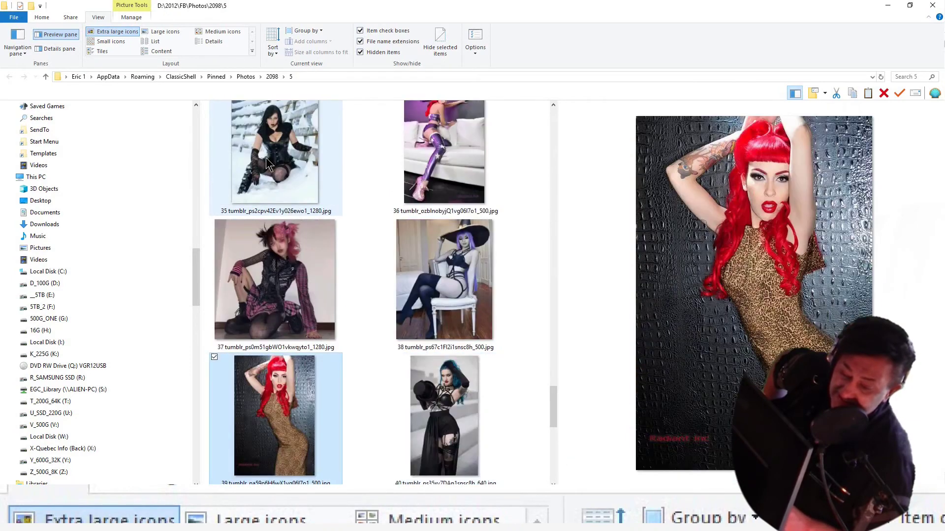
{"action": "key", "text": "Right"}
{"action": "key", "text": "Right"}
{"action": "key", "text": "Right"}
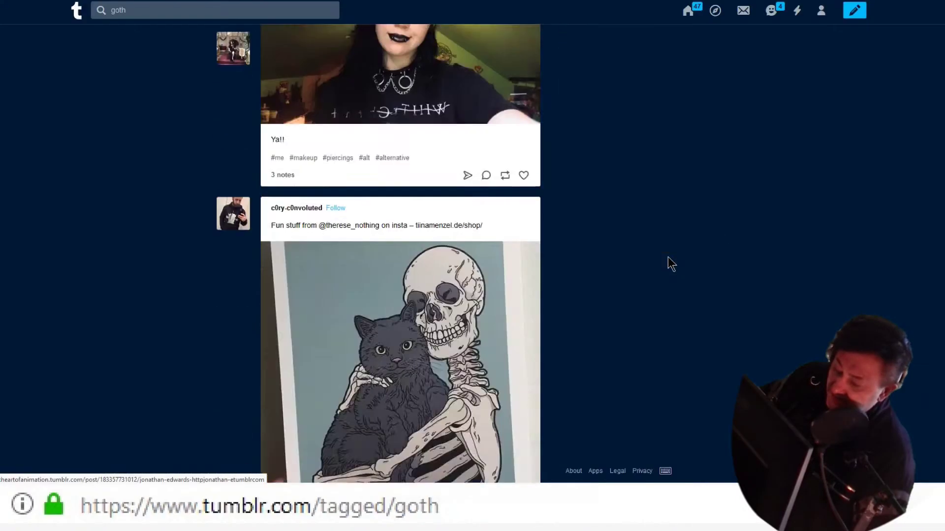
Switch to Tumblr and browse the posts tagged goth.
{"action": "scroll", "coordinate": [668, 257], "scroll_direction": "down", "scroll_amount": 20}
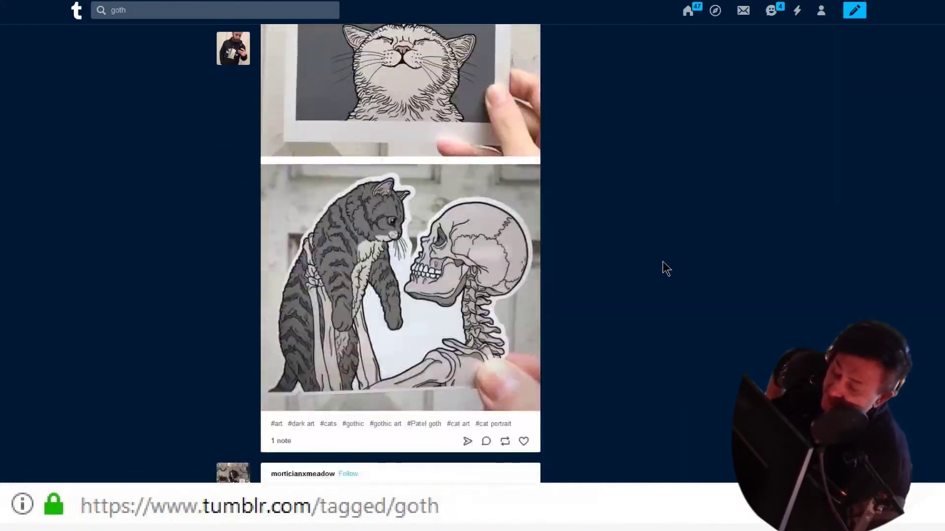
{"action": "scroll", "coordinate": [655, 268], "scroll_direction": "down", "scroll_amount": 20}
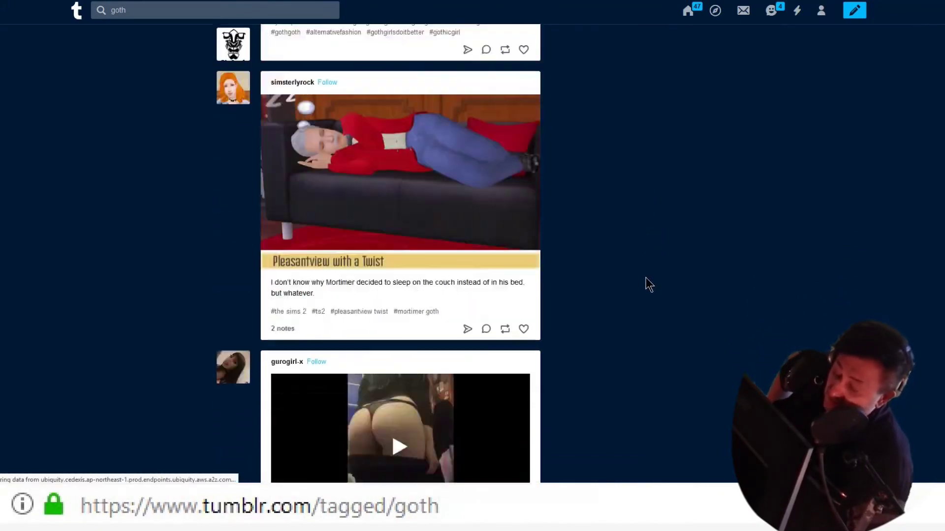
{"action": "scroll", "coordinate": [634, 286], "scroll_direction": "down", "scroll_amount": 20}
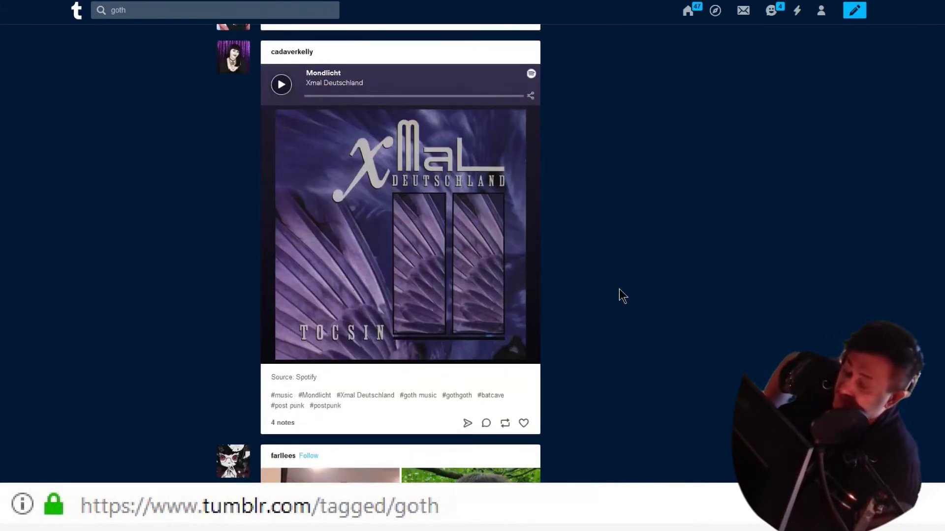
{"action": "scroll", "coordinate": [618, 293], "scroll_direction": "down", "scroll_amount": 20}
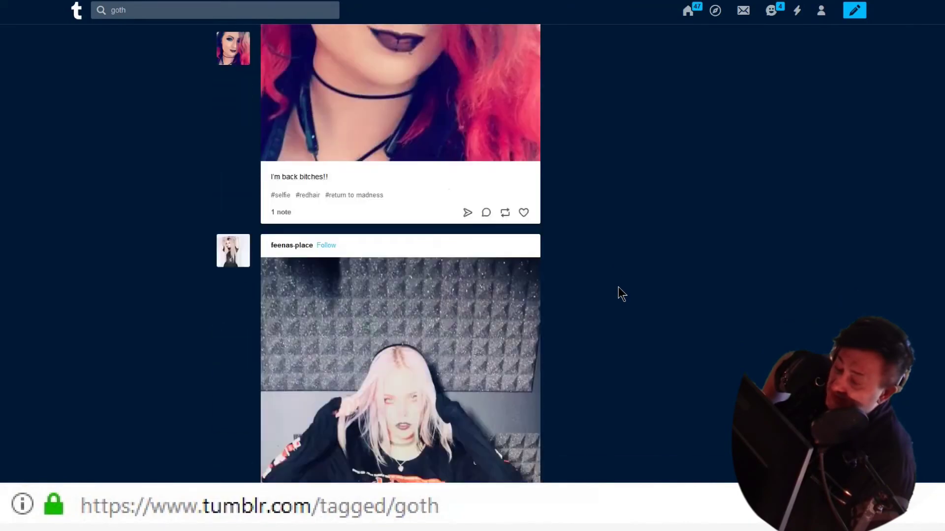
{"action": "scroll", "coordinate": [620, 294], "scroll_direction": "down", "scroll_amount": 20}
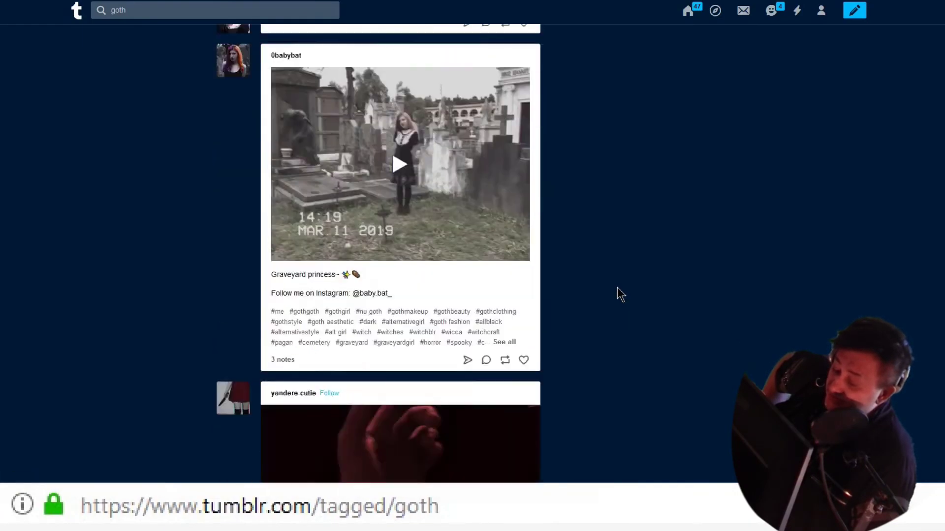
{"action": "scroll", "coordinate": [619, 295], "scroll_direction": "down", "scroll_amount": 1}
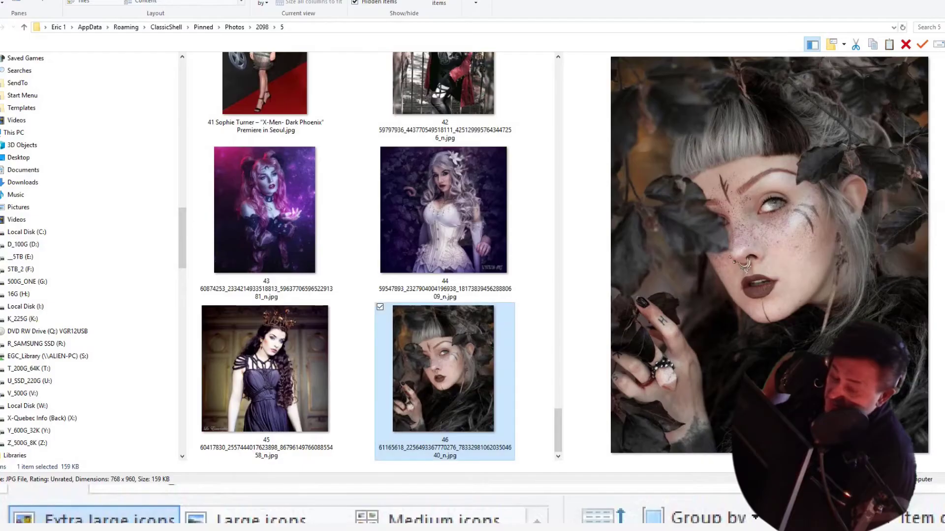
Return to folder 5 and show the file details instead of the preview for photo 01, the woman on the horse.
{"action": "scroll", "coordinate": [406, 392], "scroll_direction": "up", "scroll_amount": 3}
{"action": "scroll", "coordinate": [405, 392], "scroll_direction": "up", "scroll_amount": 15}
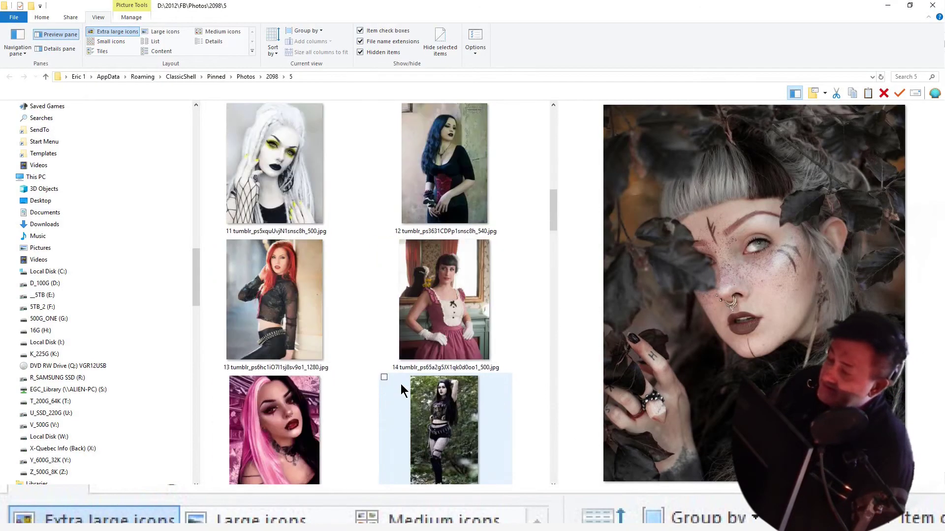
{"action": "left_click", "coordinate": [304, 119]}
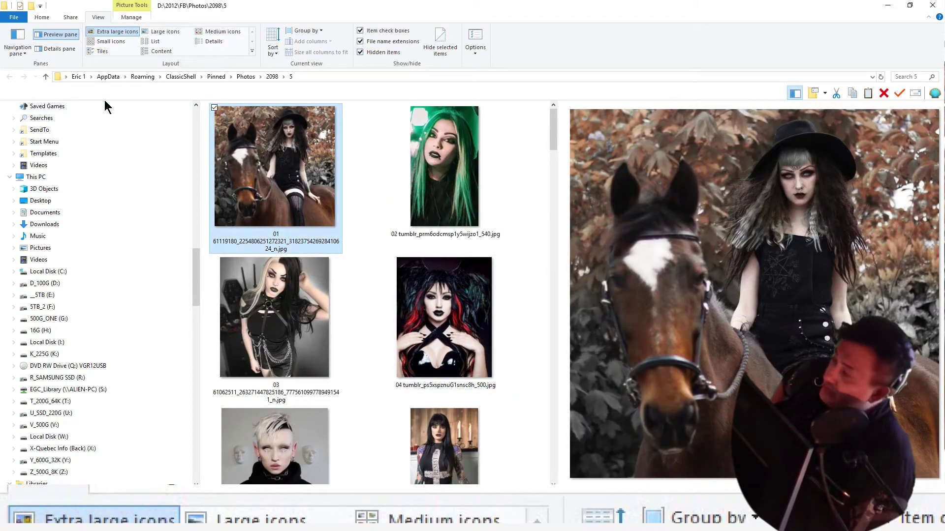
{"action": "left_click", "coordinate": [52, 48]}
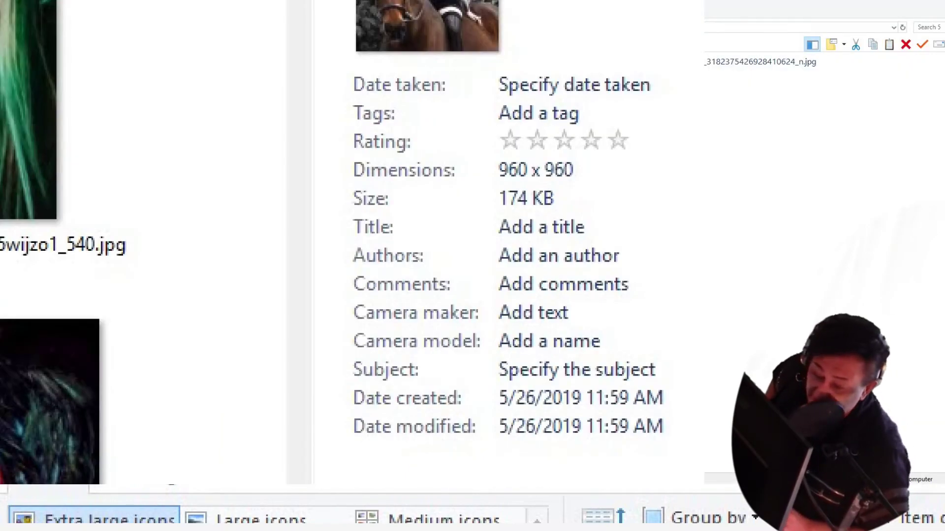
Open photo 02 of the green-haired woman in Photoshop and resize it to a height of 960 pixels with proportions constrained.
{"action": "left_click", "coordinate": [443, 167]}
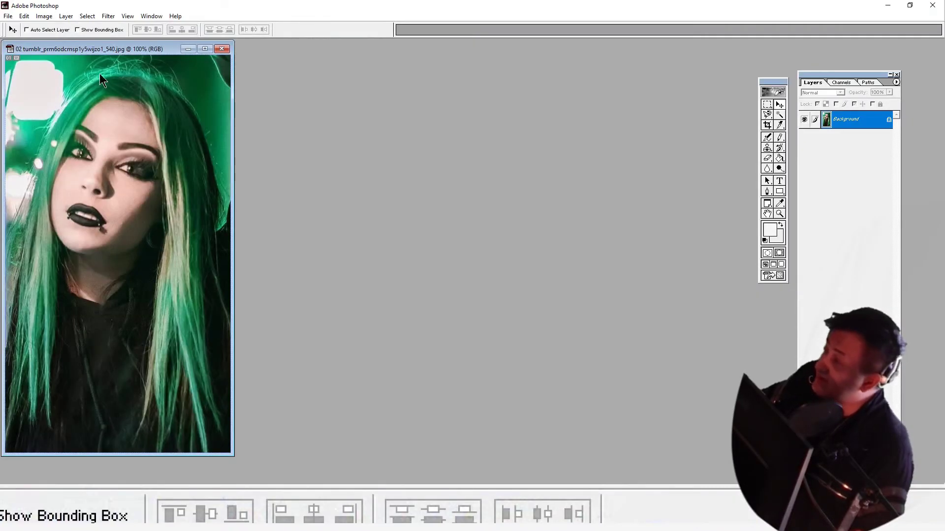
{"action": "left_click", "coordinate": [28, 16]}
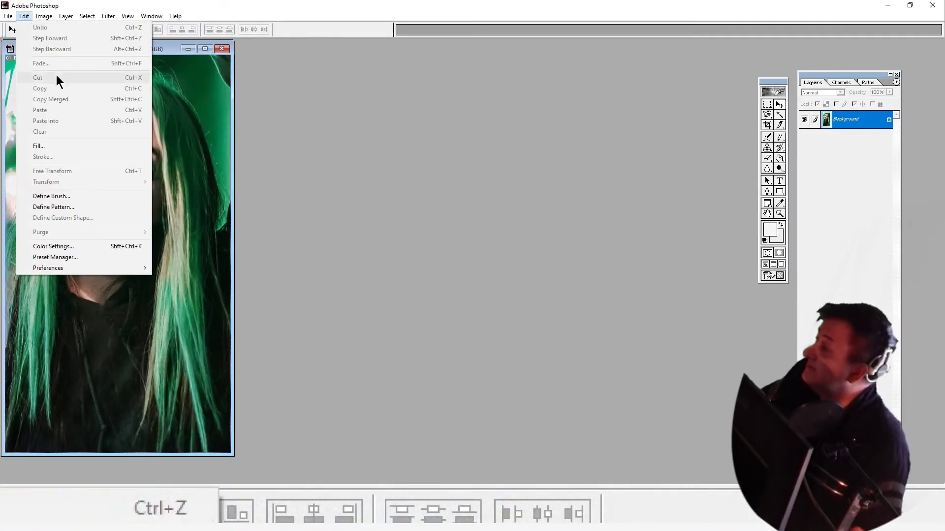
{"action": "left_click", "coordinate": [252, 152]}
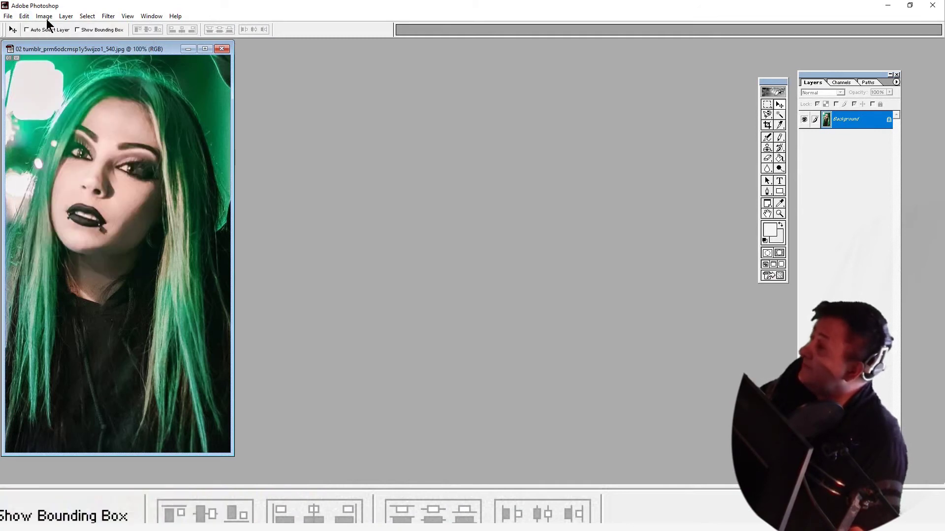
{"action": "key", "text": "ctrl+z"}
{"action": "left_click", "coordinate": [24, 16]}
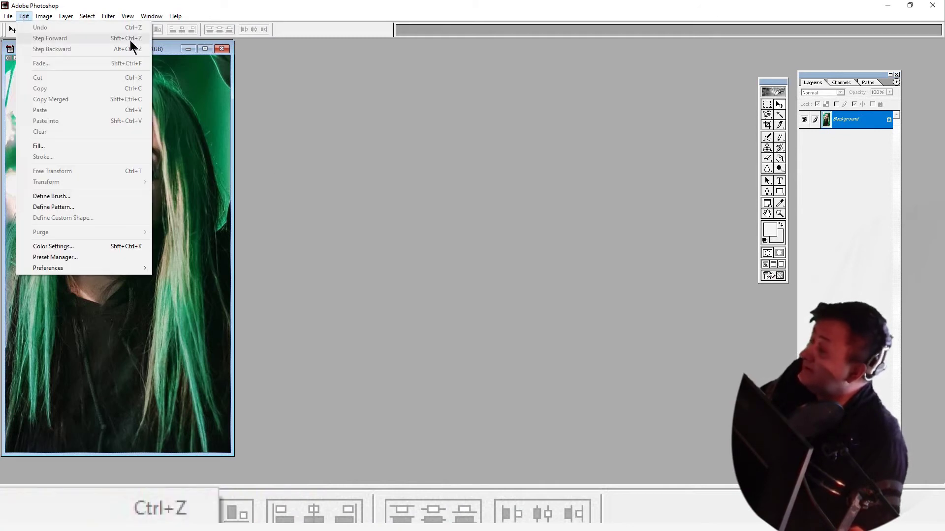
{"action": "mouse_move", "coordinate": [49, 20]}
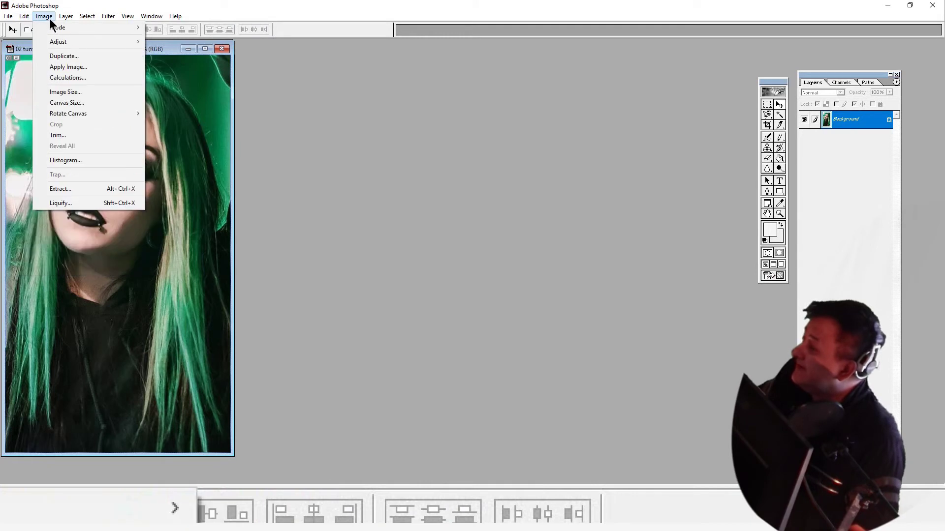
{"action": "left_click", "coordinate": [87, 92]}
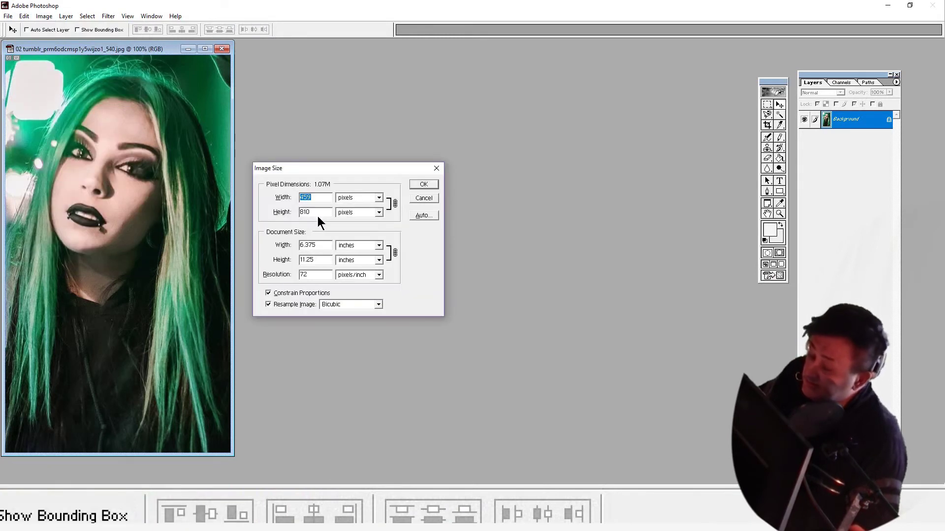
{"action": "key", "text": "Tab"}
{"action": "type", "text": "960"}
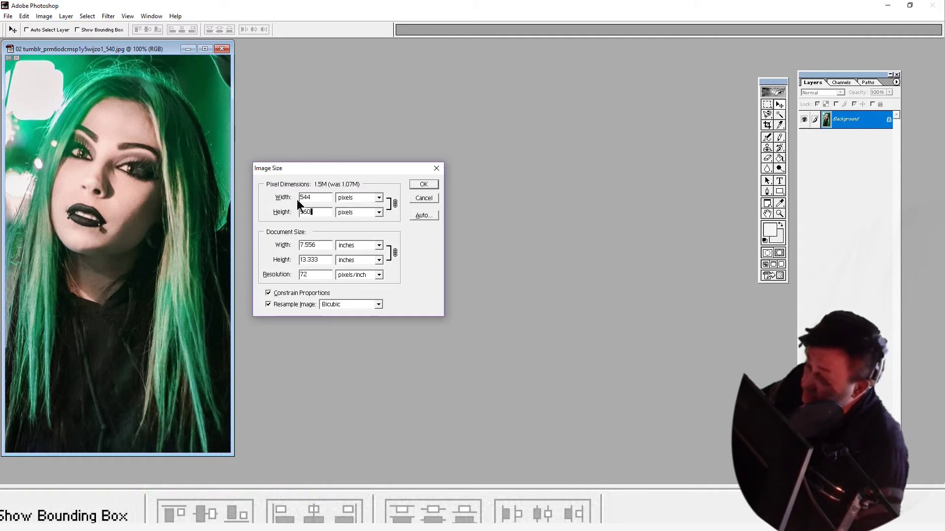
{"action": "double_click", "coordinate": [313, 211]}
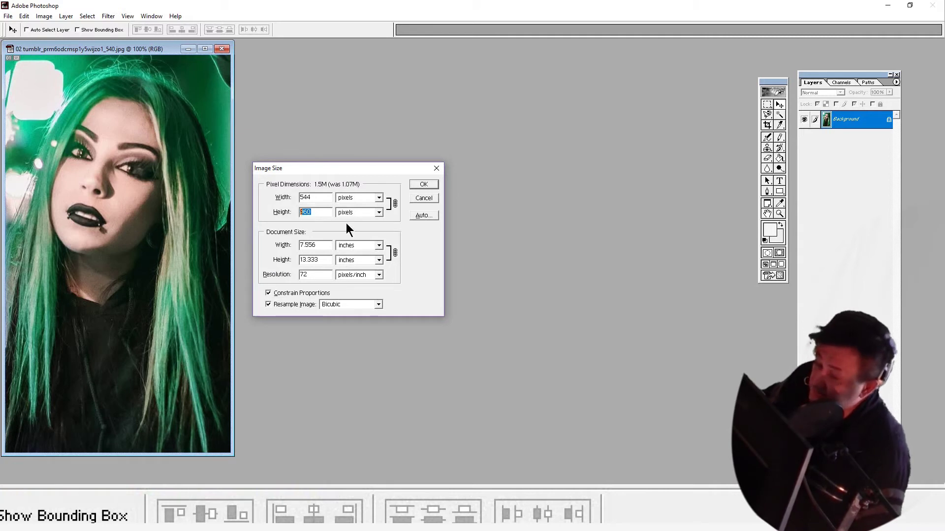
{"action": "left_click", "coordinate": [423, 185]}
Close the resized photo with its changes saved and switch back to folder 5 to check the details of photo 02.
{"action": "left_click", "coordinate": [276, 46]}
{"action": "left_click", "coordinate": [440, 199]}
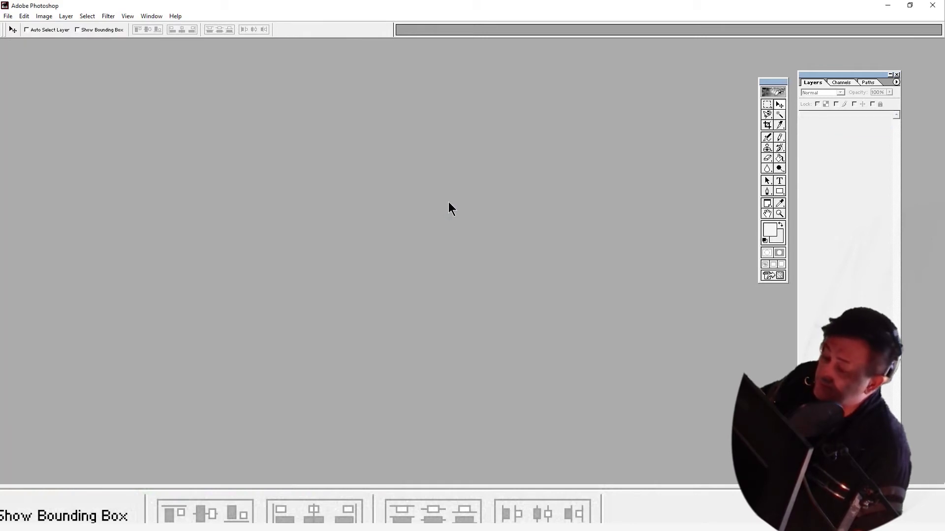
{"action": "key", "text": "alt+Tab"}
{"action": "left_click", "coordinate": [448, 207]}
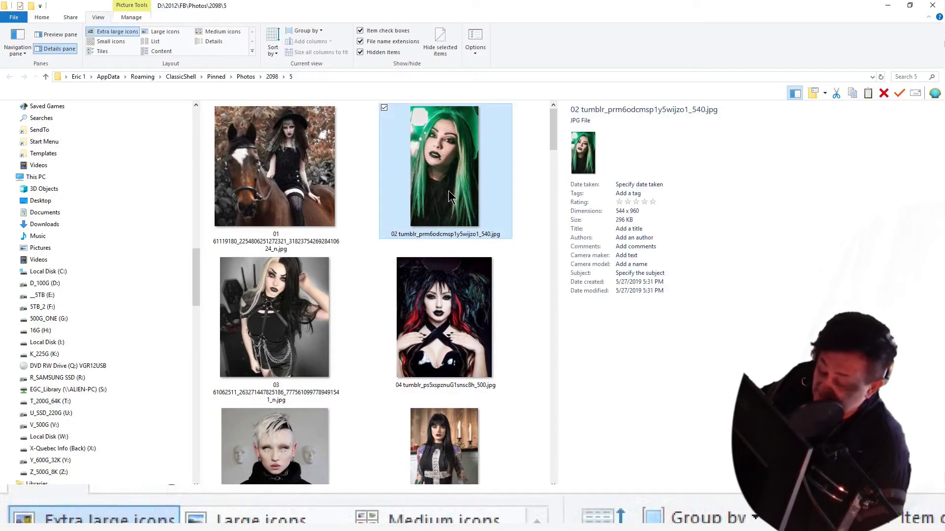
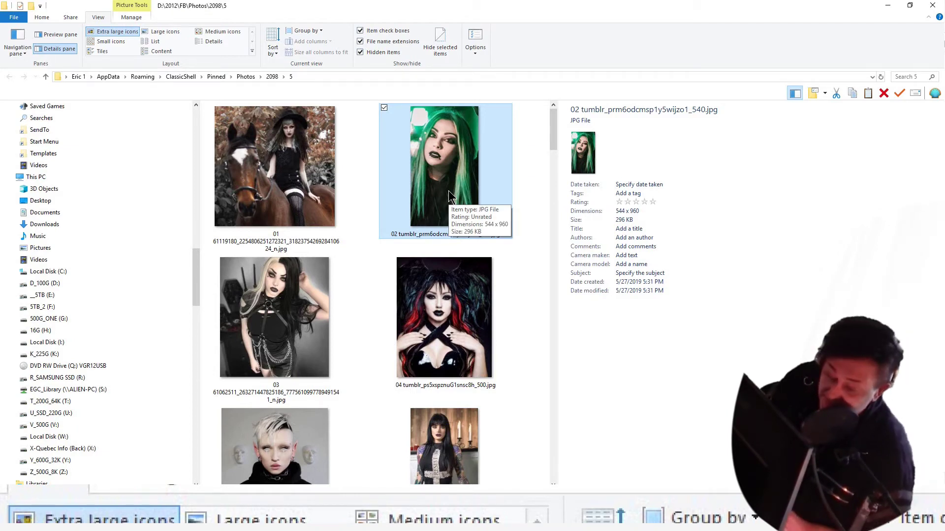
Try to open photo 03 from folder 5 in Photoshop, then return to the photo folder.
{"action": "key", "text": "Right"}
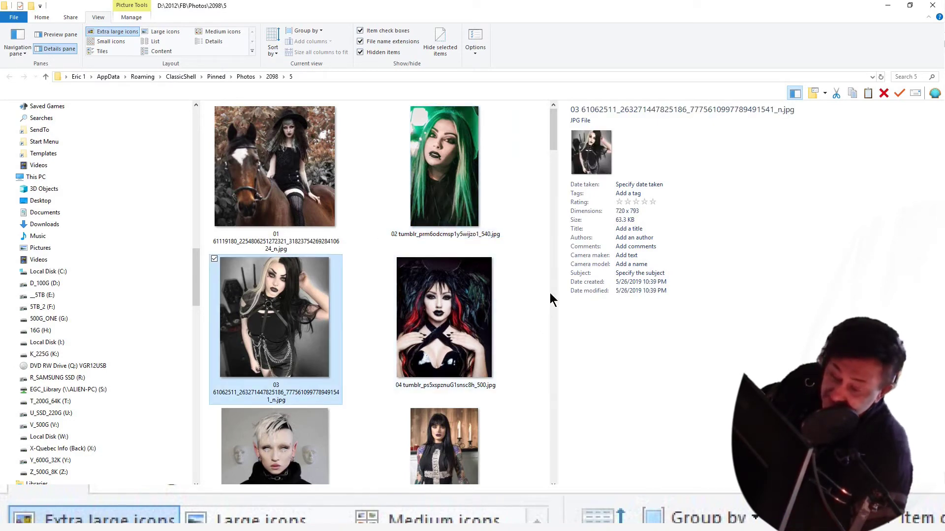
{"action": "left_click_drag", "start_coordinate": [301, 274], "coordinate": [303, 308]}
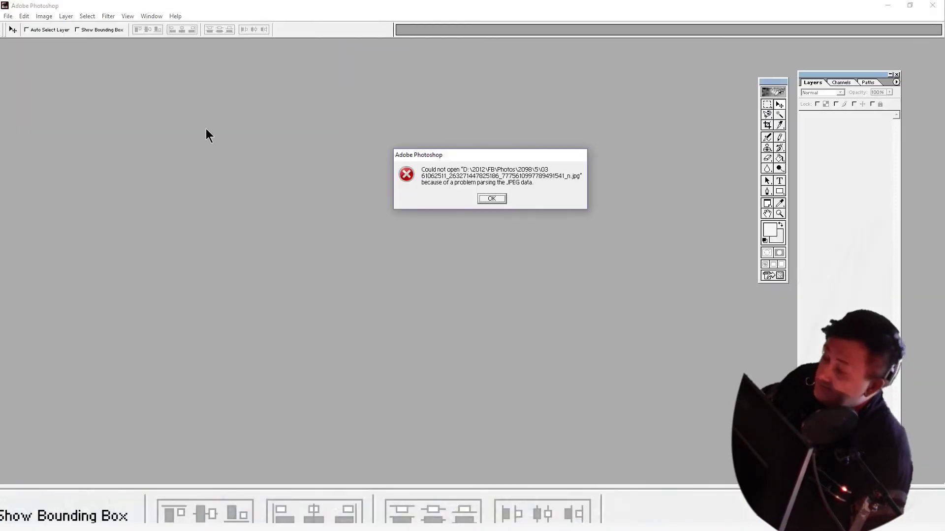
{"action": "left_click", "coordinate": [491, 199]}
{"action": "key", "text": "alt+Tab"}
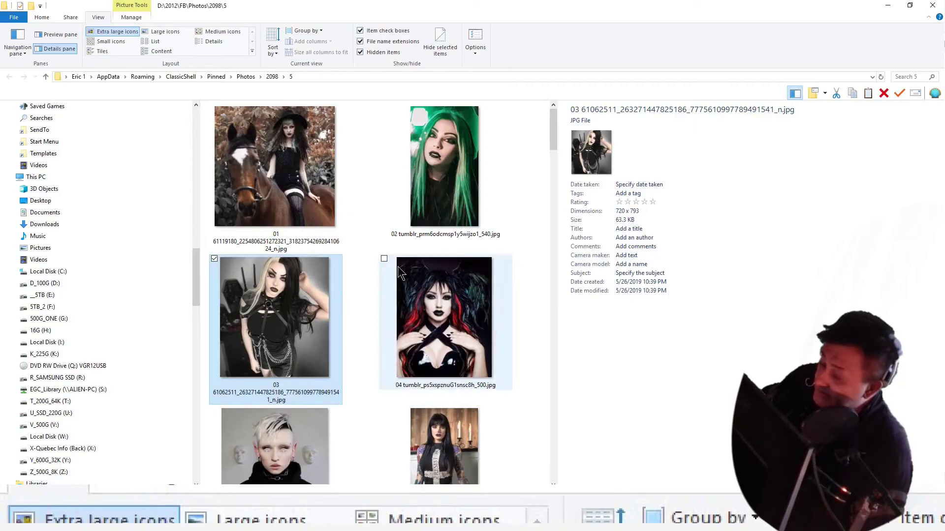
Open photo 03 in Paint and save it as a JPEG picture in folder 2098\5, replacing the original file.
{"action": "double_click", "coordinate": [280, 313]}
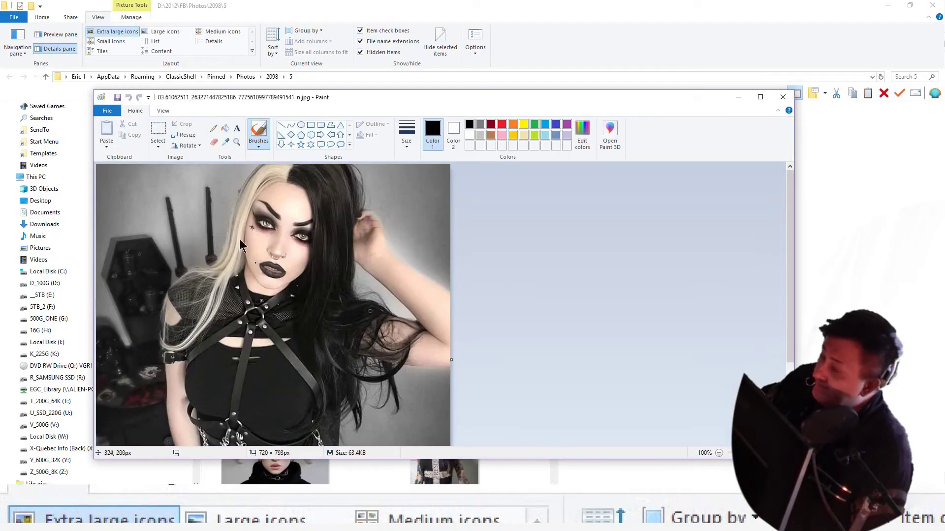
{"action": "left_click", "coordinate": [106, 113]}
{"action": "mouse_move", "coordinate": [134, 188]}
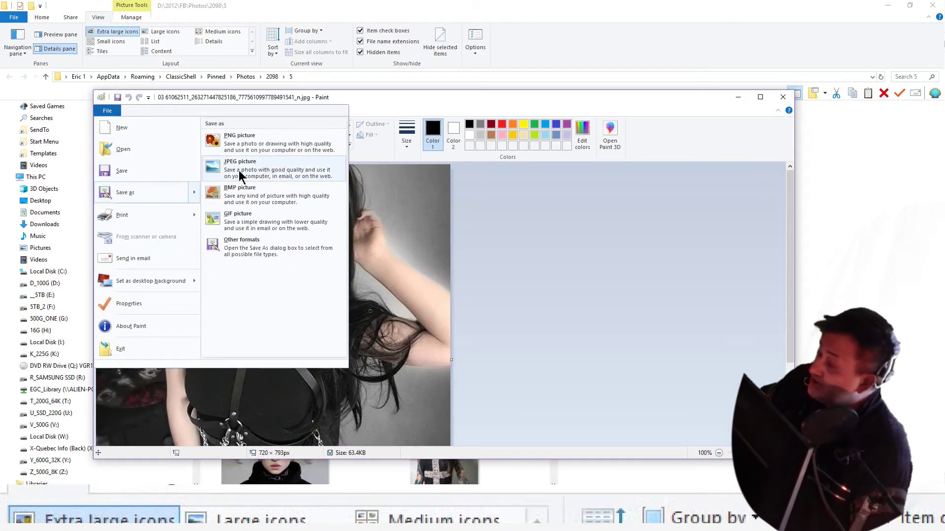
{"action": "left_click", "coordinate": [238, 171]}
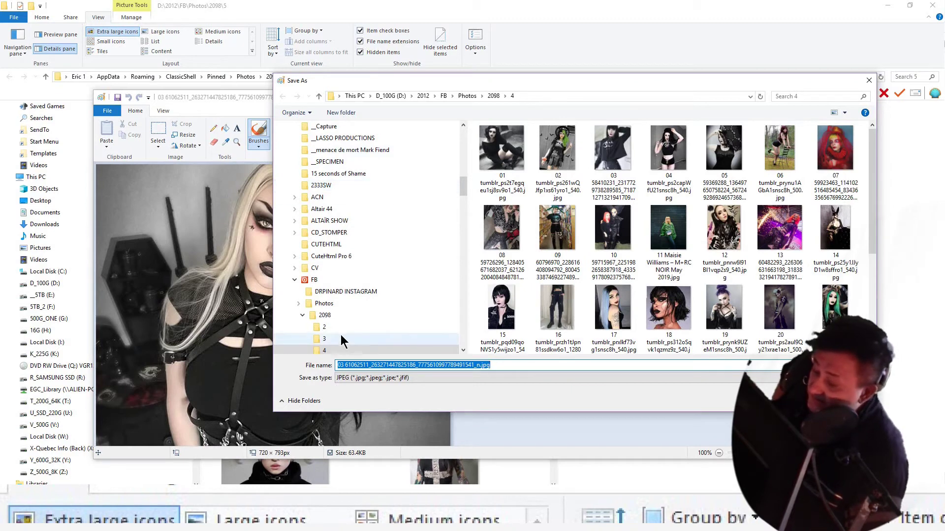
{"action": "scroll", "coordinate": [341, 332], "scroll_direction": "down", "scroll_amount": 2}
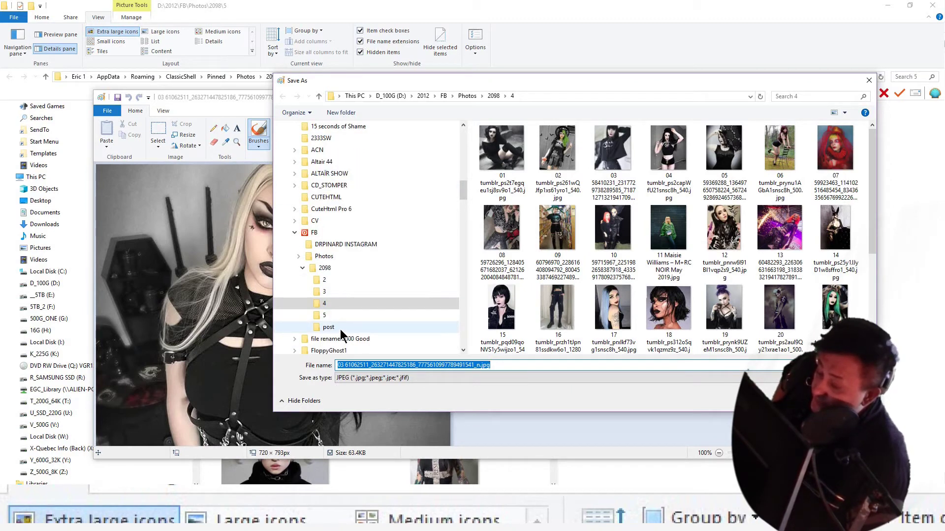
{"action": "left_click", "coordinate": [345, 316]}
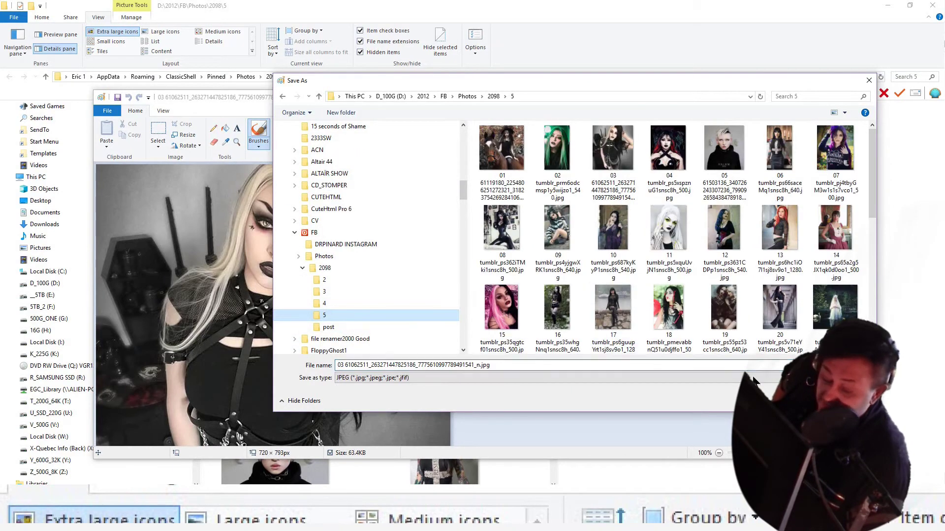
{"action": "key", "text": "Return"}
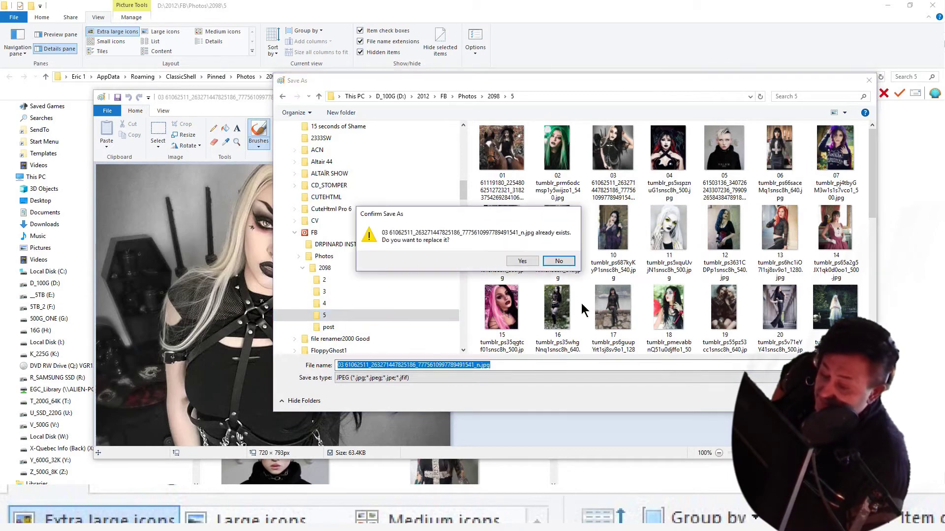
{"action": "left_click", "coordinate": [525, 261]}
{"action": "left_click", "coordinate": [783, 97]}
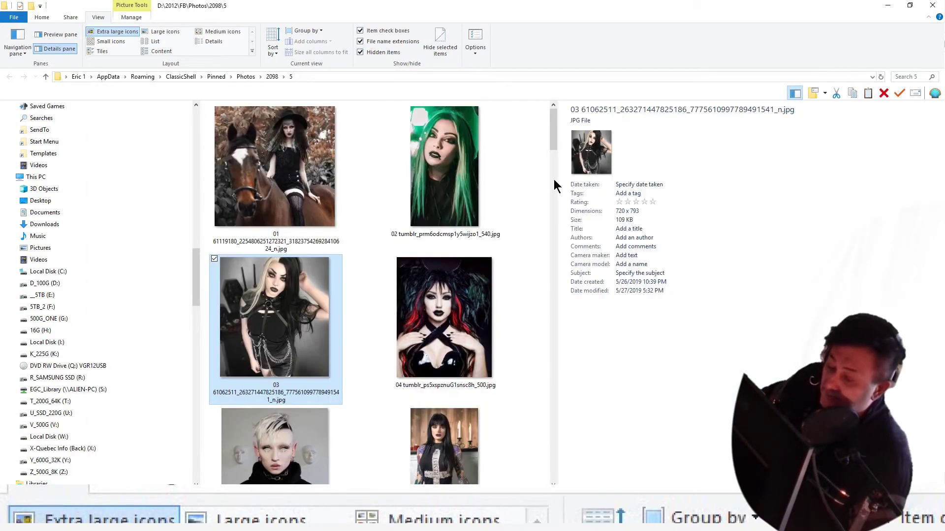
Open the re-saved photo 03 in Photoshop and resize it to a height of 960 pixels with constrained proportions.
{"action": "double_click", "coordinate": [268, 332]}
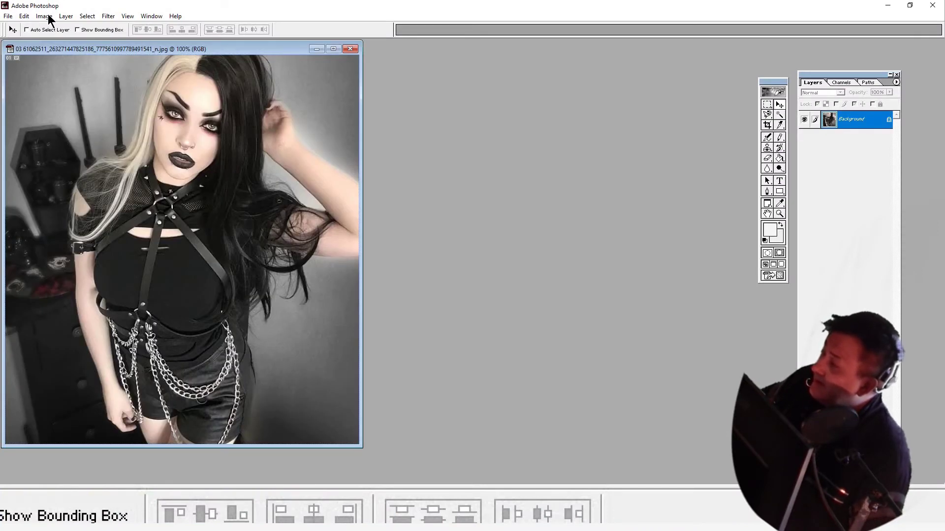
{"action": "left_click", "coordinate": [66, 16]}
{"action": "mouse_move", "coordinate": [44, 16]}
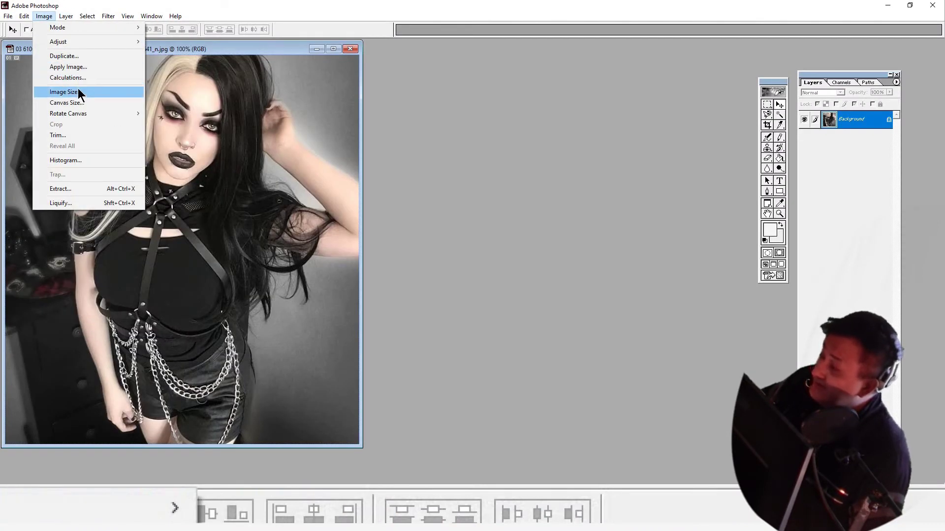
{"action": "left_click", "coordinate": [78, 87]}
{"action": "double_click", "coordinate": [320, 213]}
{"action": "type", "text": "960"}
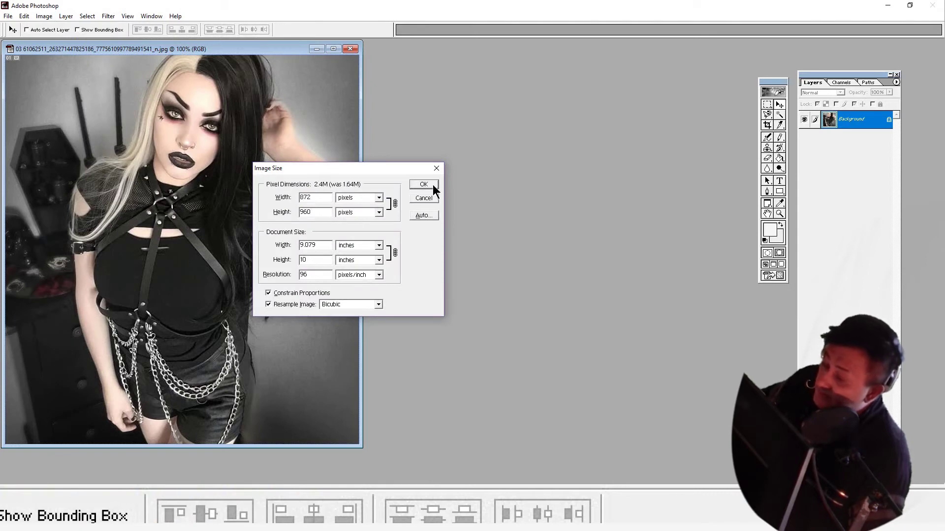
{"action": "left_click", "coordinate": [433, 185]}
Apply Auto Contrast to photo 03 and close it, saving the changes.
{"action": "left_click", "coordinate": [44, 16]}
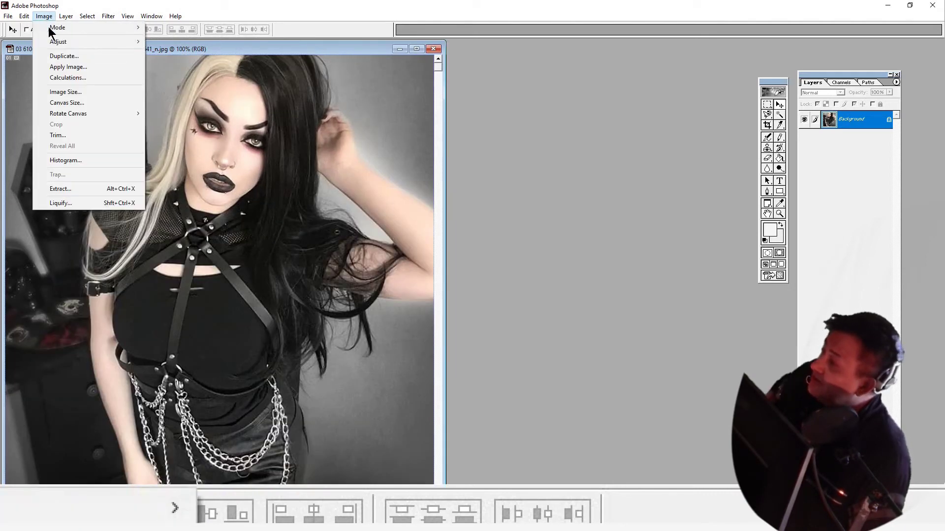
{"action": "mouse_move", "coordinate": [56, 41]}
{"action": "left_click", "coordinate": [231, 61]}
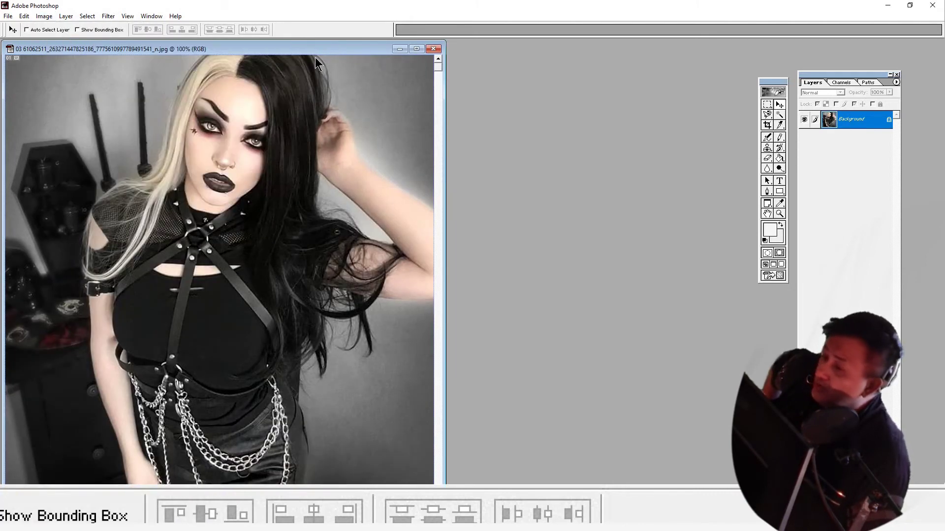
{"action": "left_click", "coordinate": [433, 49]}
{"action": "left_click", "coordinate": [449, 200]}
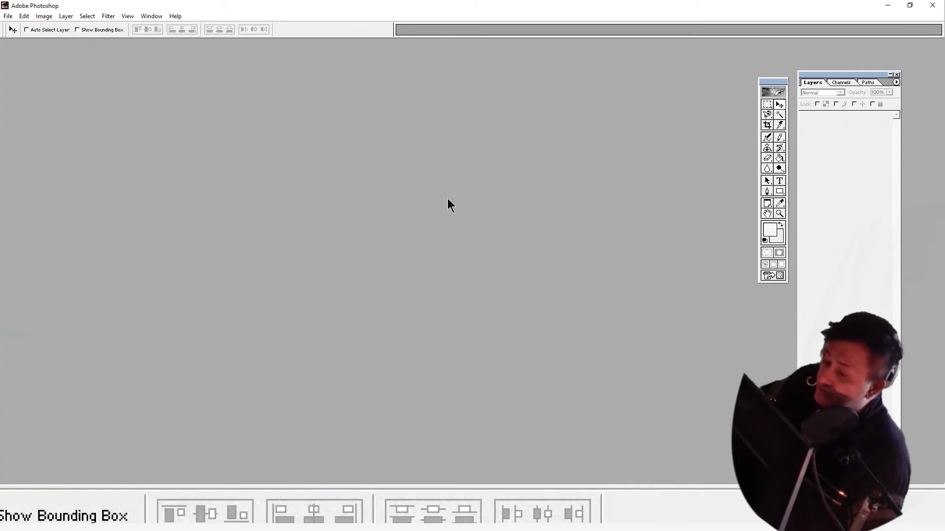
Open photo 04 from the folder in Photoshop and resize it to a height of 960 pixels with constrained proportions.
{"action": "key", "text": "alt+Tab"}
{"action": "left_click", "coordinate": [459, 322]}
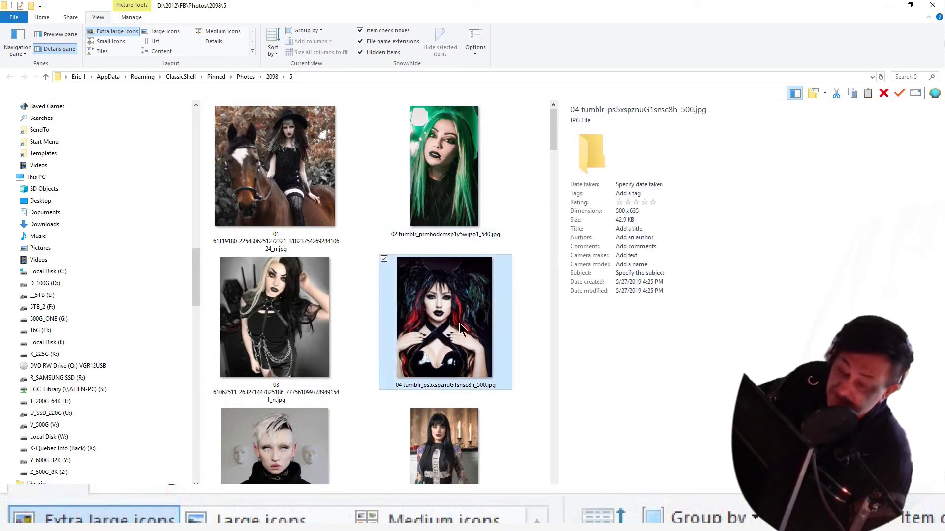
{"action": "double_click", "coordinate": [443, 321]}
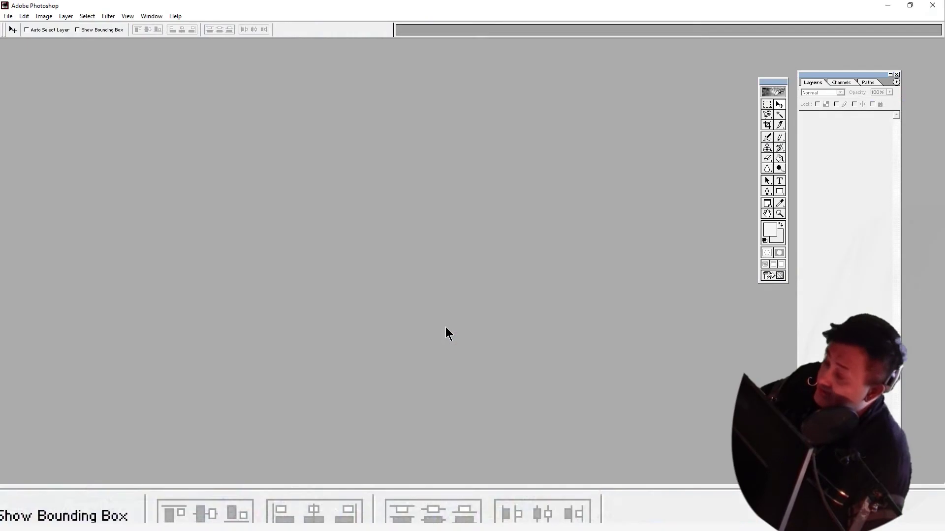
{"action": "left_click", "coordinate": [42, 16]}
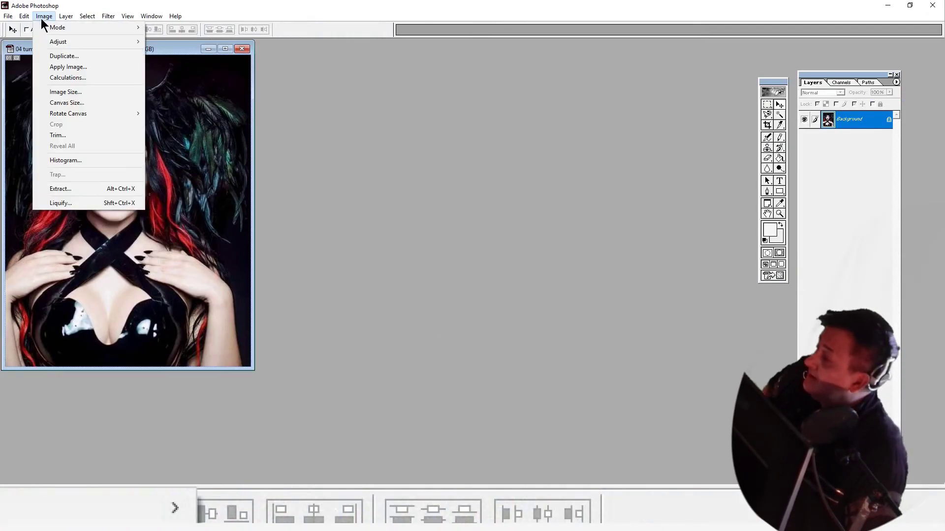
{"action": "left_click", "coordinate": [75, 95]}
{"action": "type", "text": "950"}
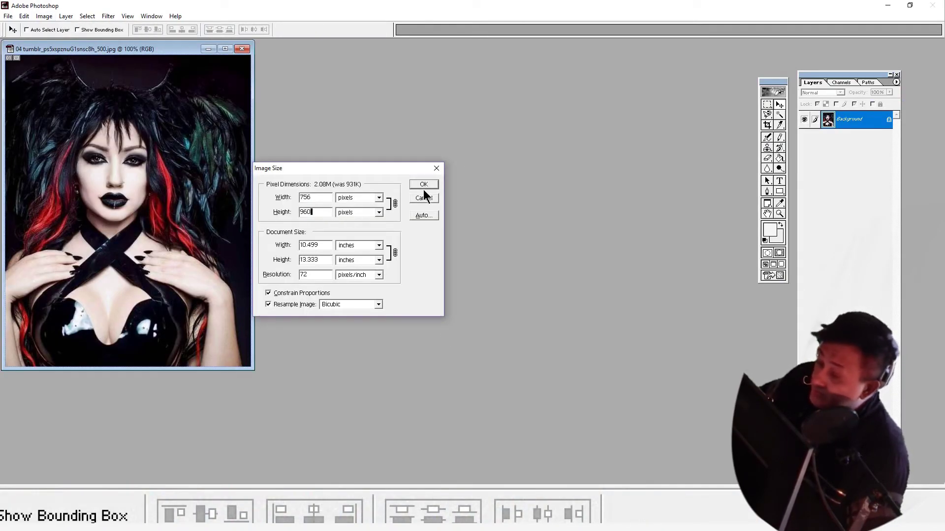
{"action": "left_click", "coordinate": [424, 185]}
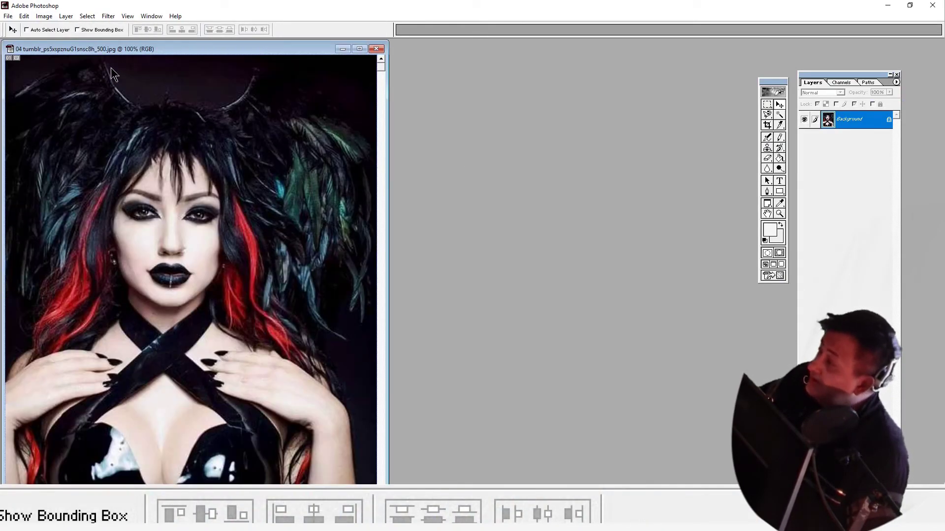
Apply Auto Contrast to photo 04 and close it, saving the changes.
{"action": "left_click", "coordinate": [44, 16]}
{"action": "mouse_move", "coordinate": [128, 41]}
{"action": "left_click", "coordinate": [162, 64]}
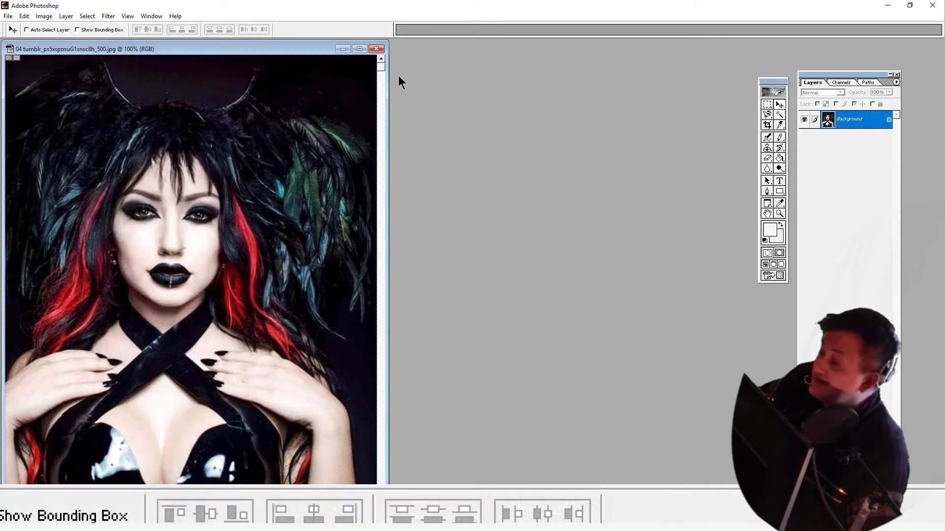
{"action": "left_click", "coordinate": [375, 49]}
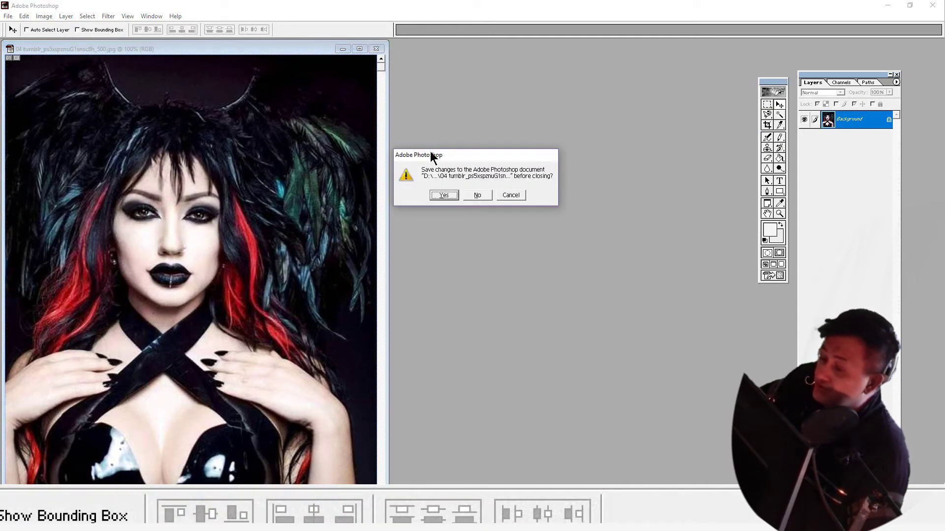
{"action": "left_click", "coordinate": [450, 194]}
Check the dimensions of the photos following 04 in the folder and open photo 07 in Photoshop.
{"action": "key", "text": "alt+Tab"}
{"action": "left_click", "coordinate": [529, 313]}
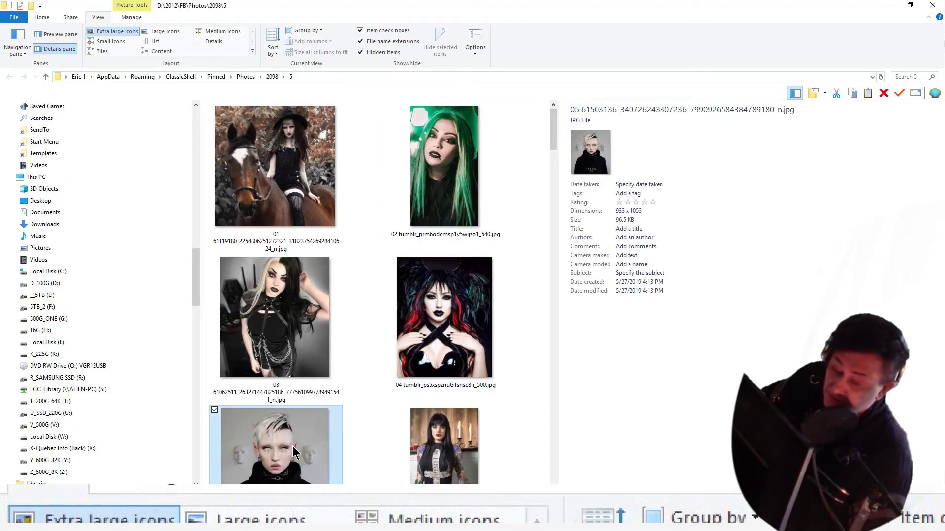
{"action": "left_click", "coordinate": [321, 430]}
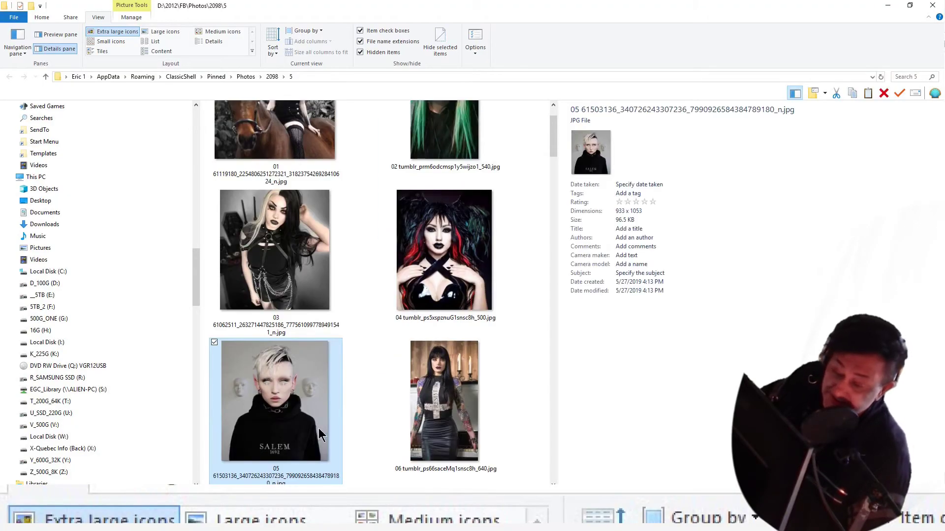
{"action": "left_click", "coordinate": [386, 421]}
{"action": "key", "text": "Right"}
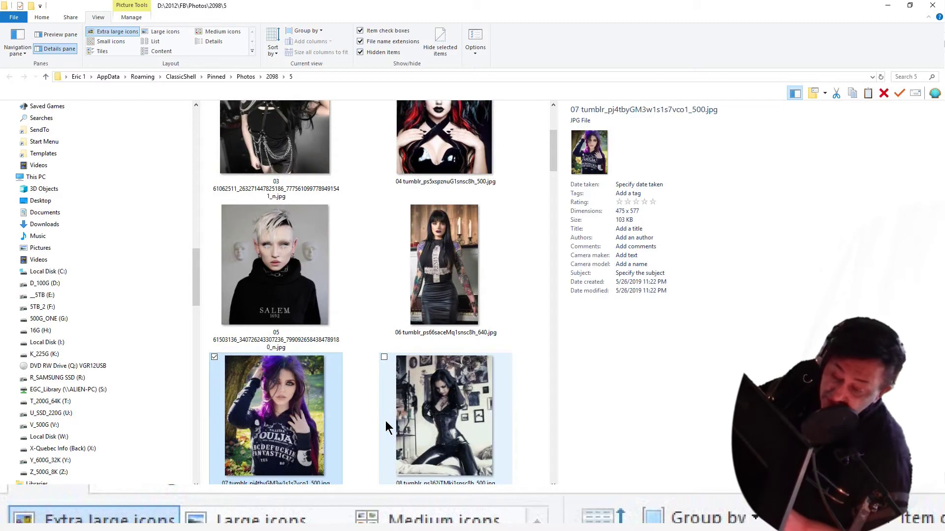
{"action": "double_click", "coordinate": [309, 421]}
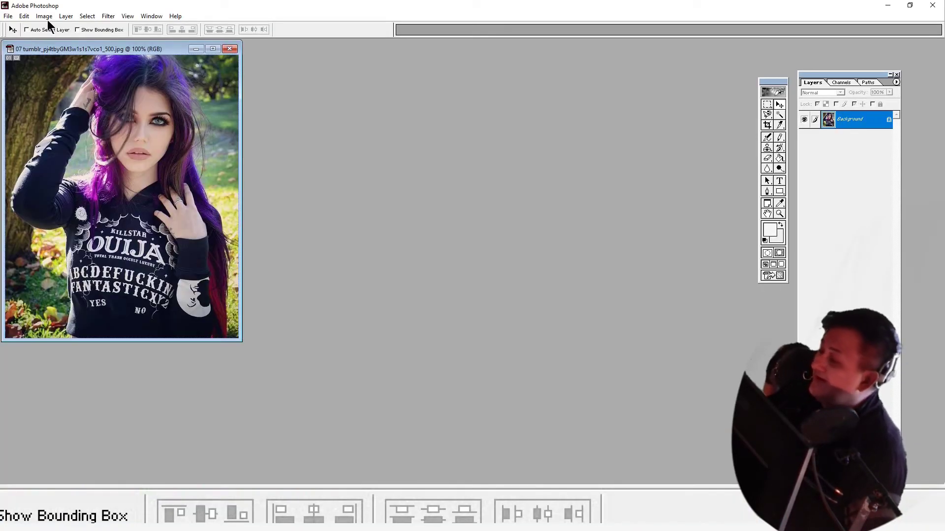
Resize photo 07 to a height of 960 pixels with constrained proportions.
{"action": "left_click", "coordinate": [49, 17]}
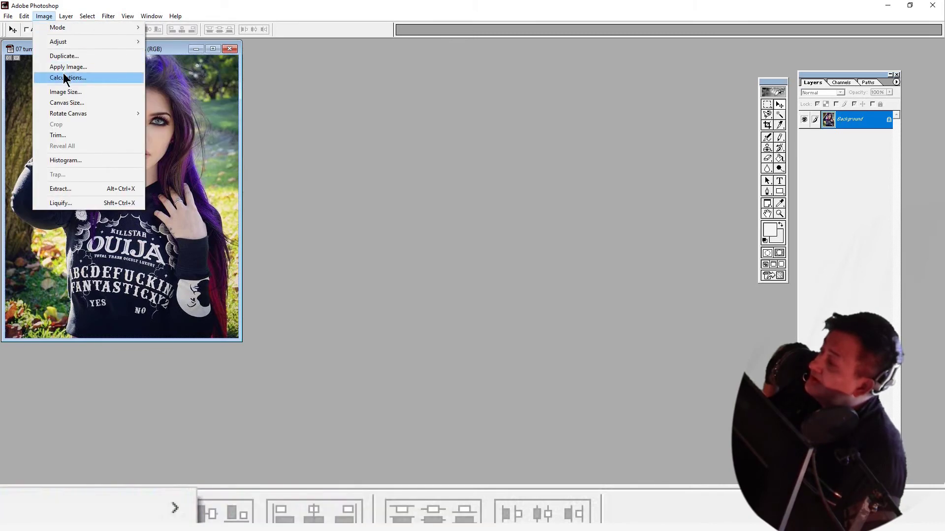
{"action": "left_click", "coordinate": [64, 93]}
{"action": "left_click_drag", "start_coordinate": [326, 213], "coordinate": [249, 217]}
{"action": "type", "text": "960"}
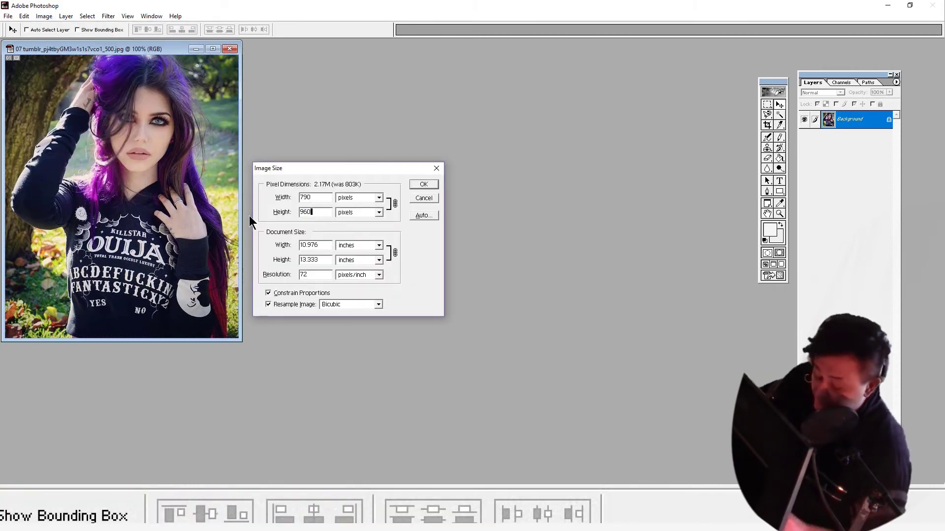
{"action": "key", "text": "Return"}
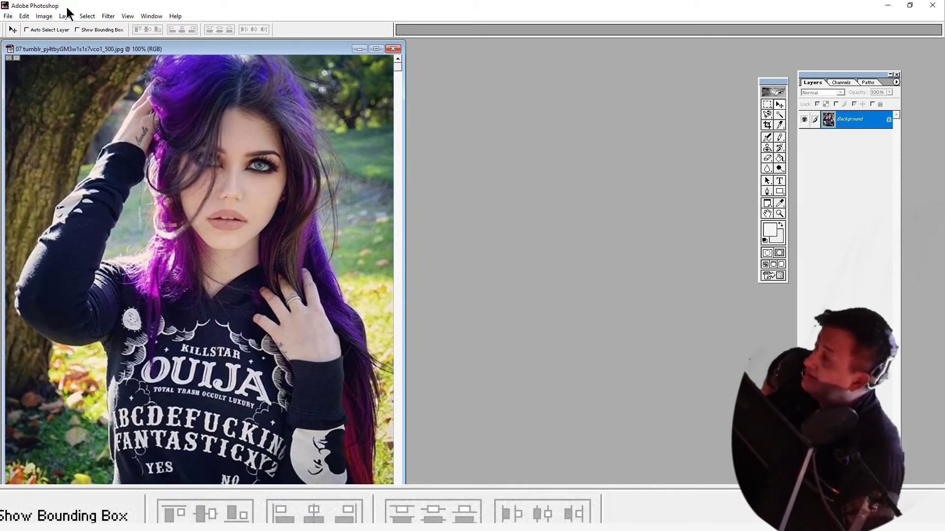
Apply Auto Contrast to photo 07 and close it, saving the changes.
{"action": "left_click", "coordinate": [47, 15]}
{"action": "mouse_move", "coordinate": [88, 42]}
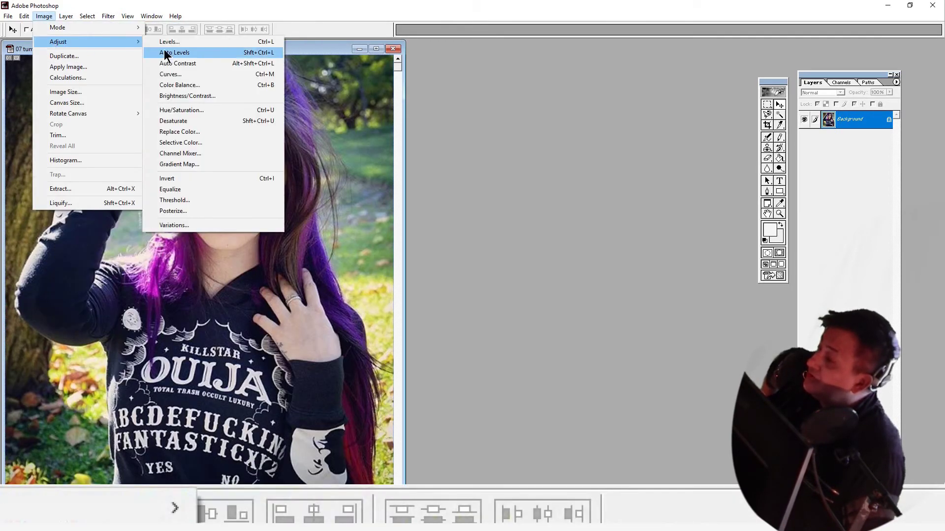
{"action": "left_click", "coordinate": [172, 63]}
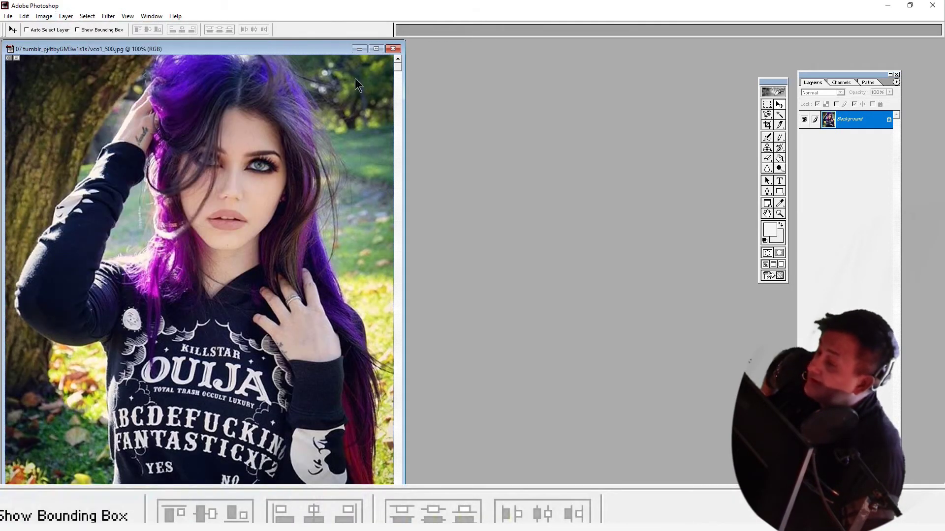
{"action": "left_click", "coordinate": [397, 50]}
{"action": "left_click", "coordinate": [439, 198]}
Return to the photo folder and open photo 08 in Photoshop.
{"action": "key", "text": "alt+Tab"}
{"action": "left_click", "coordinate": [465, 402]}
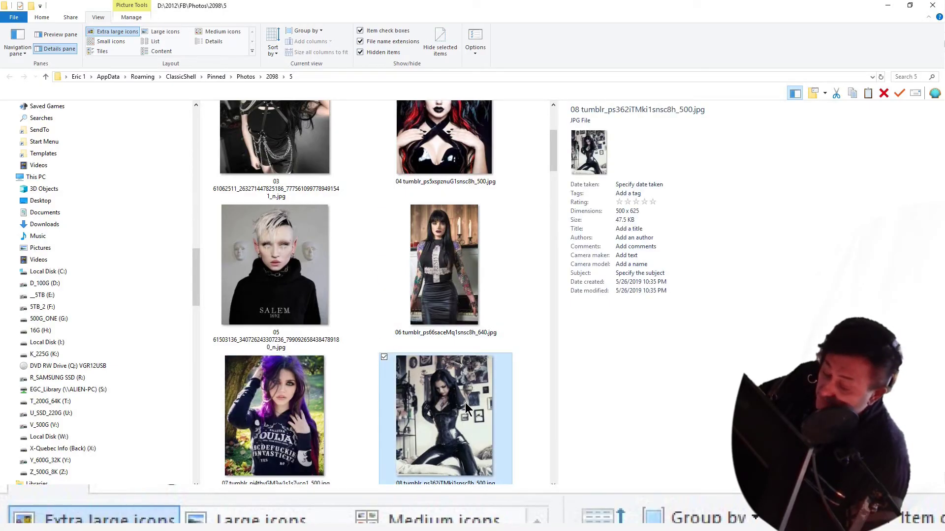
{"action": "double_click", "coordinate": [465, 403]}
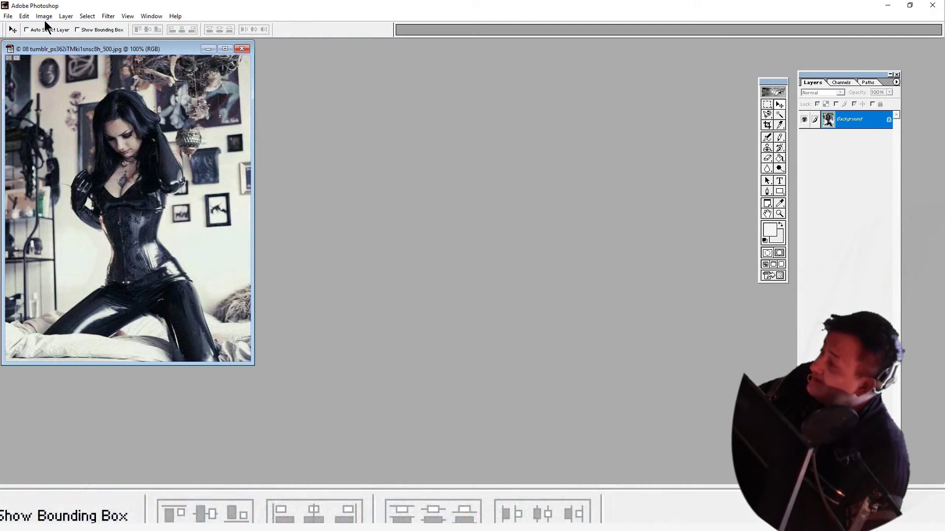
Resize photo 08 to a height of 960 pixels with proportions constrained.
{"action": "left_click", "coordinate": [44, 16]}
{"action": "left_click", "coordinate": [57, 91]}
{"action": "type", "text": "768"}
{"action": "left_click", "coordinate": [315, 211]}
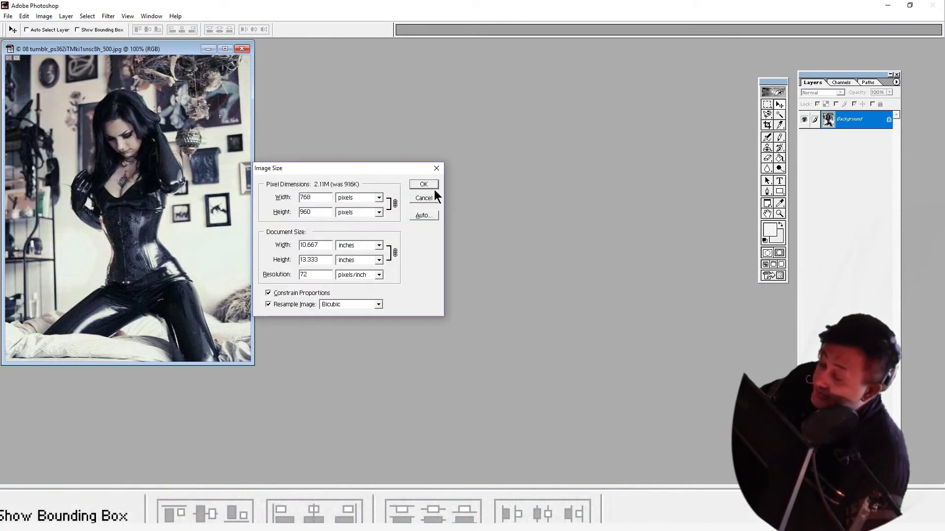
{"action": "left_click", "coordinate": [432, 187]}
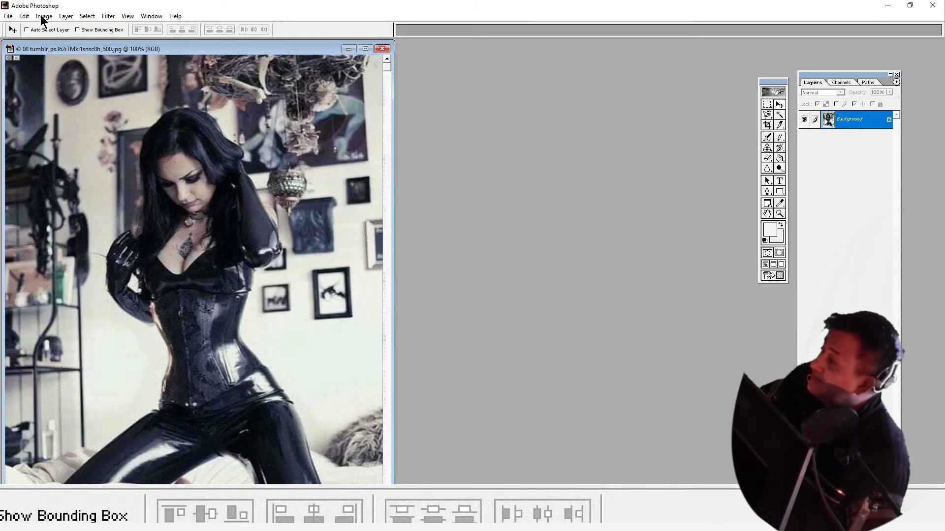
Apply Auto Contrast to photo 08 and close it, saving the changes.
{"action": "left_click", "coordinate": [44, 16]}
{"action": "mouse_move", "coordinate": [58, 40]}
{"action": "left_click", "coordinate": [185, 68]}
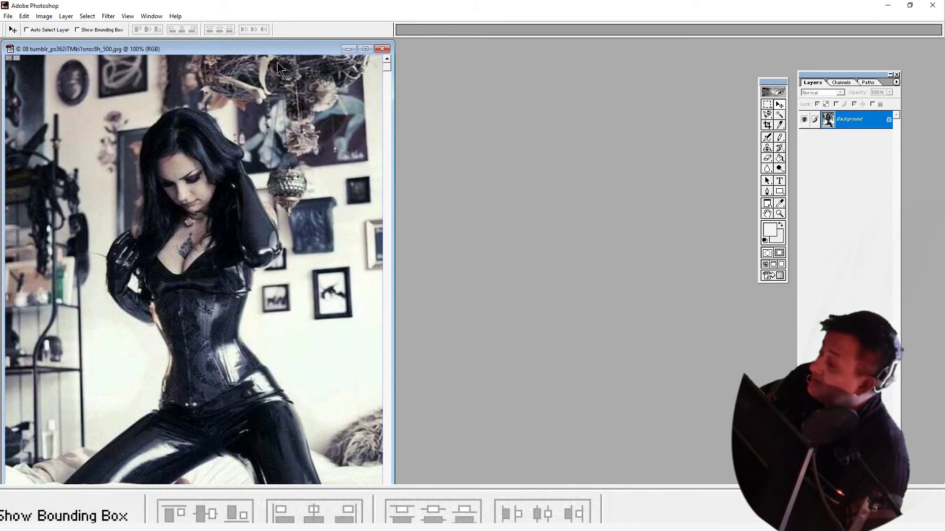
{"action": "left_click", "coordinate": [383, 48]}
{"action": "left_click", "coordinate": [441, 194]}
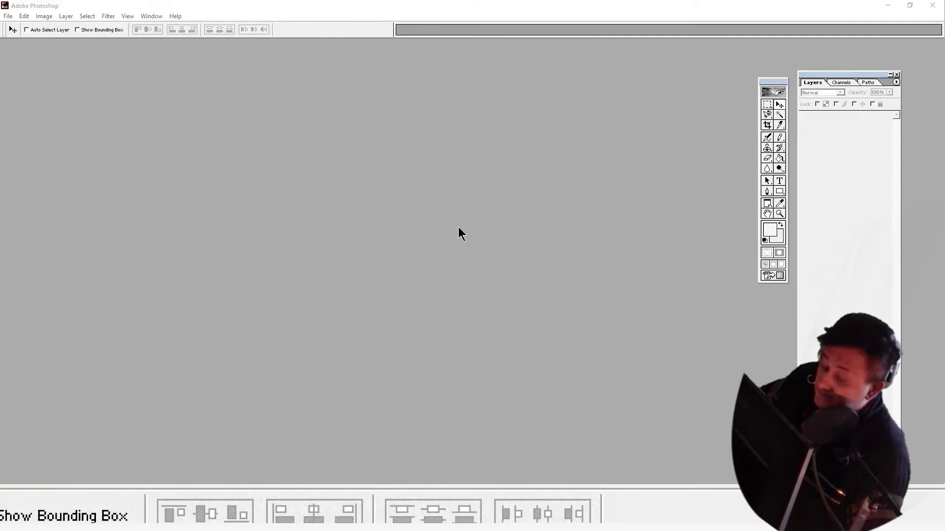
Return to the photo folder, check the dimensions of the photos following 08 and open photo 10 in Photoshop.
{"action": "key", "text": "alt+Tab"}
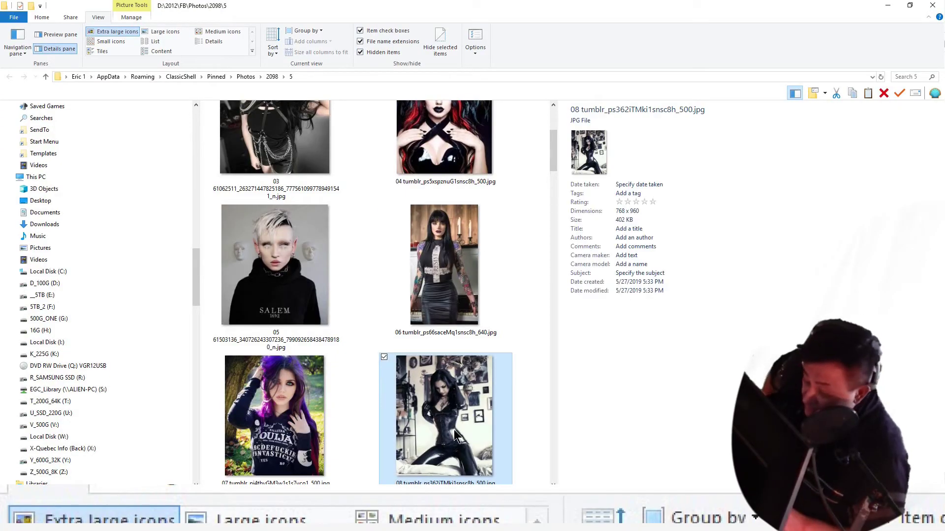
{"action": "key", "text": "Down"}
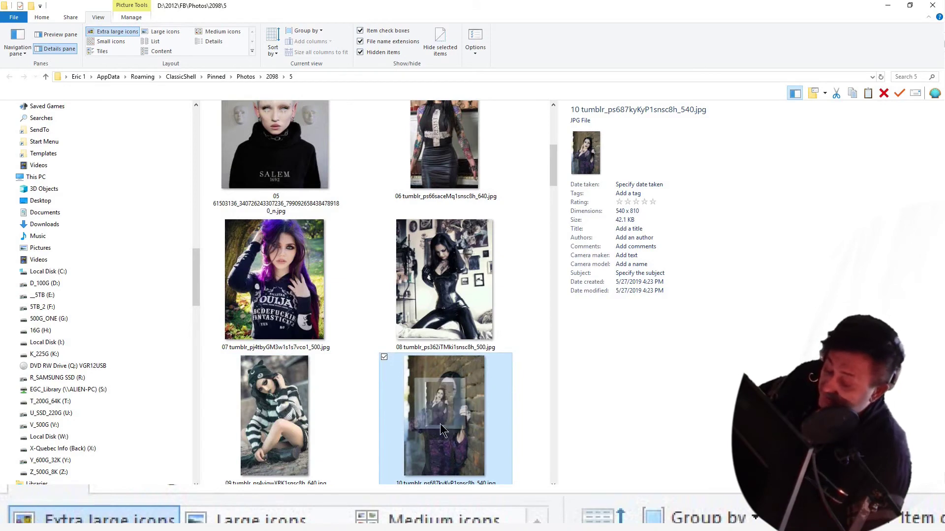
{"action": "key", "text": "alt+Tab"}
{"action": "left_click_drag", "start_coordinate": [440, 423], "coordinate": [441, 424]}
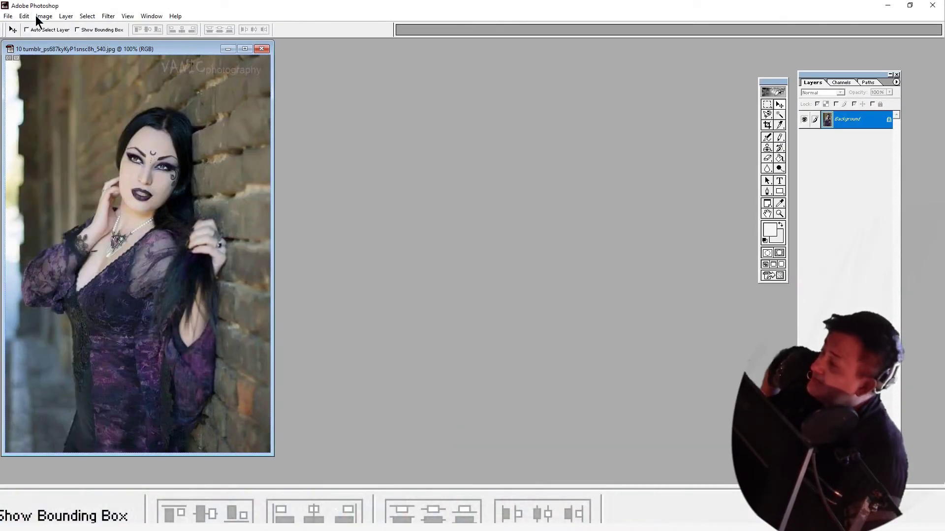
Resize photo 10 to a height of 960 pixels with proportions constrained.
{"action": "left_click", "coordinate": [43, 16]}
{"action": "left_click", "coordinate": [64, 96]}
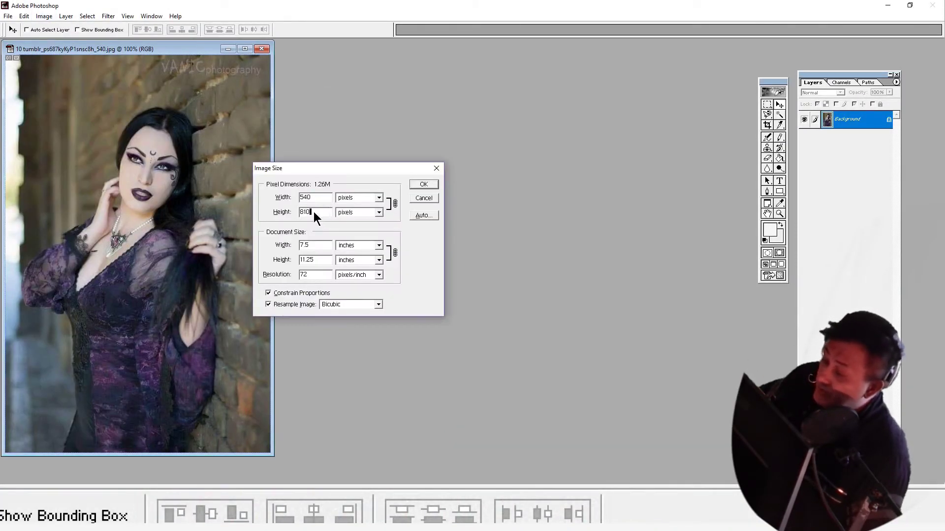
{"action": "key", "text": "shift+Tab"}
{"action": "type", "text": "640"}
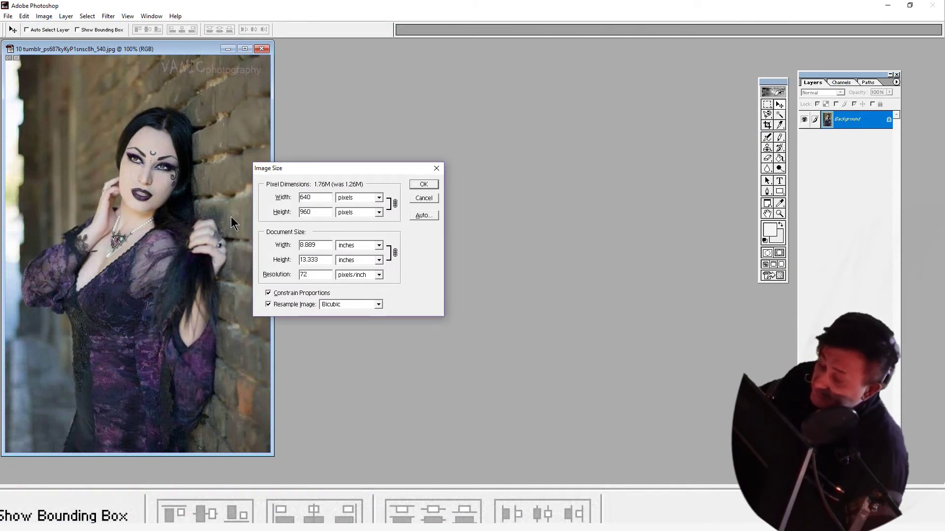
{"action": "left_click", "coordinate": [418, 187]}
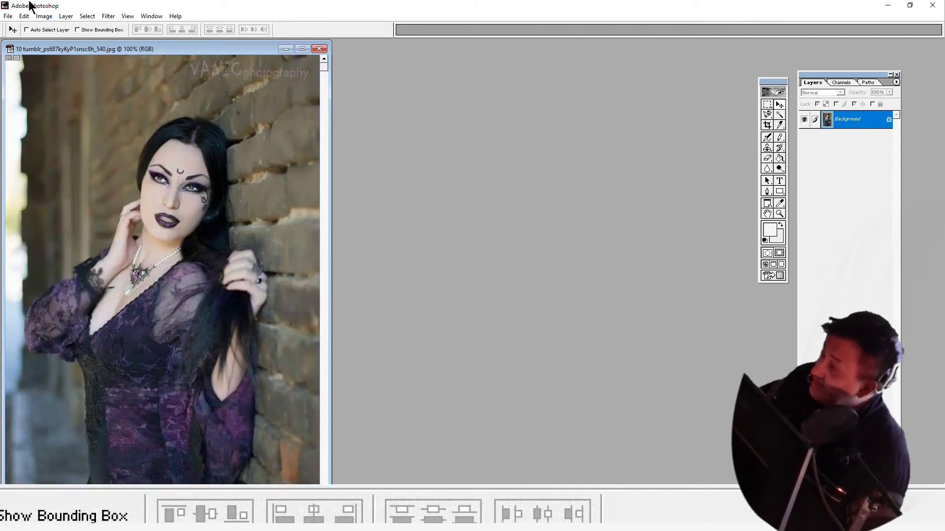
Apply Auto Contrast to photo 10 and close it, saving the changes.
{"action": "left_click", "coordinate": [43, 16]}
{"action": "mouse_move", "coordinate": [75, 41]}
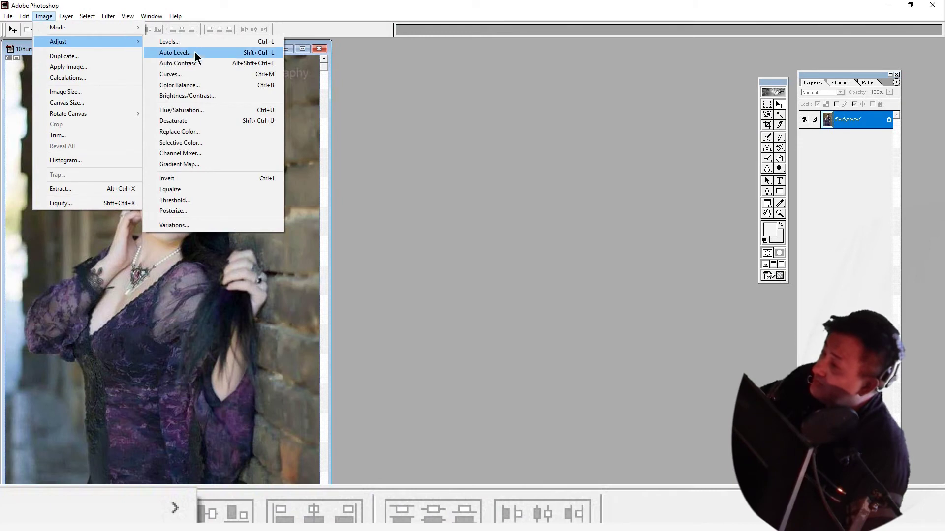
{"action": "left_click", "coordinate": [197, 62]}
{"action": "left_click", "coordinate": [318, 49]}
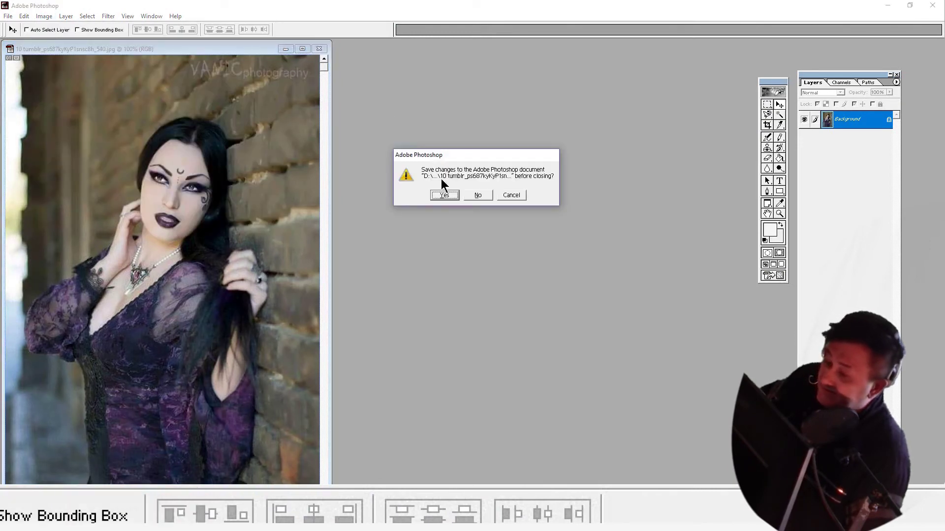
{"action": "left_click", "coordinate": [452, 195]}
Go back to the photo folder and open photo 11 in Photoshop.
{"action": "key", "text": "alt+Tab"}
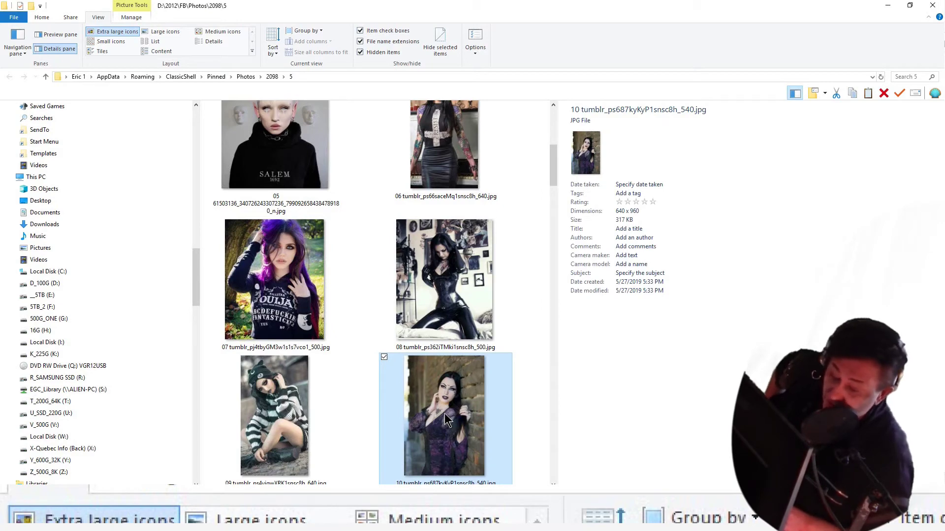
{"action": "key", "text": "Right"}
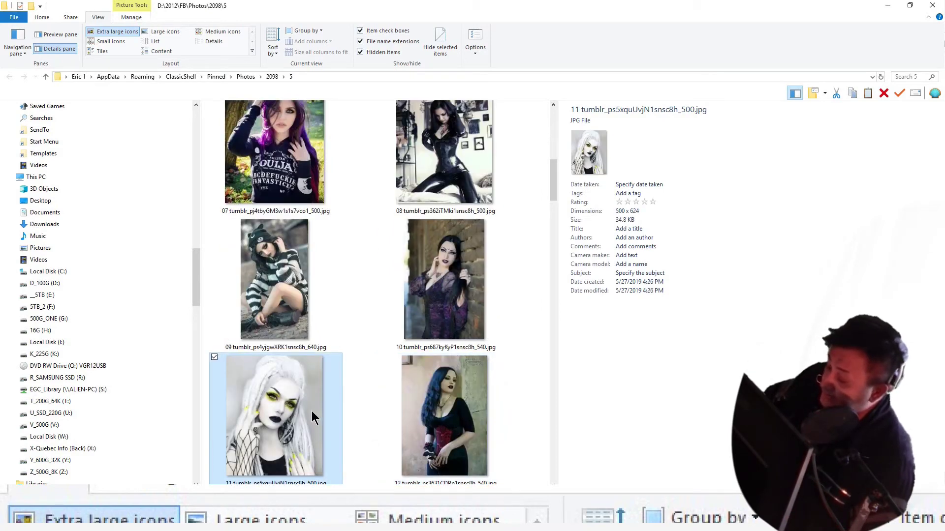
{"action": "double_click", "coordinate": [286, 419]}
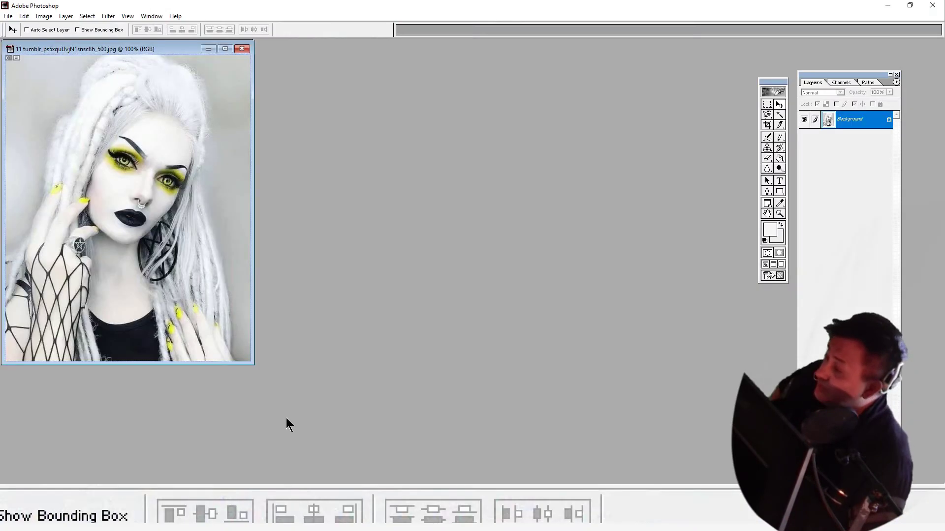
Resize photo 11 to a height of 960 pixels with proportions constrained.
{"action": "left_click", "coordinate": [44, 16]}
{"action": "left_click", "coordinate": [70, 91]}
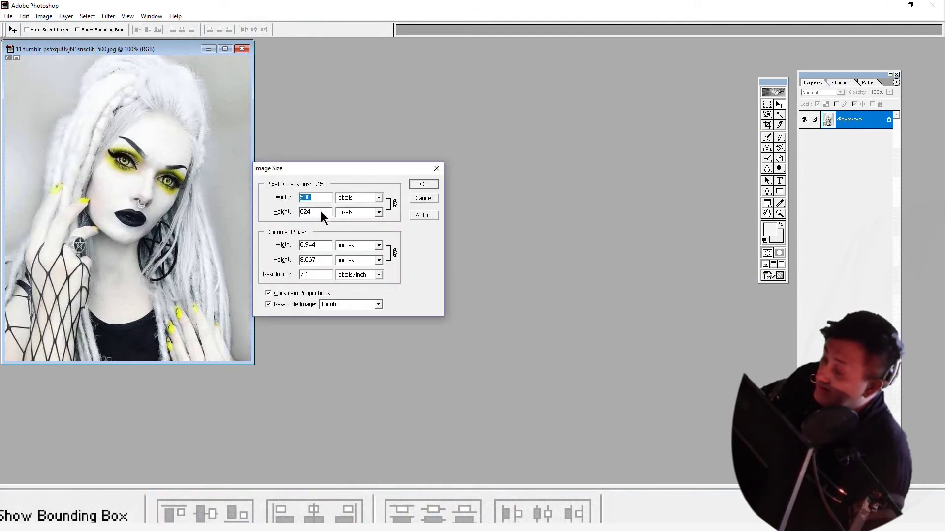
{"action": "type", "text": "960"}
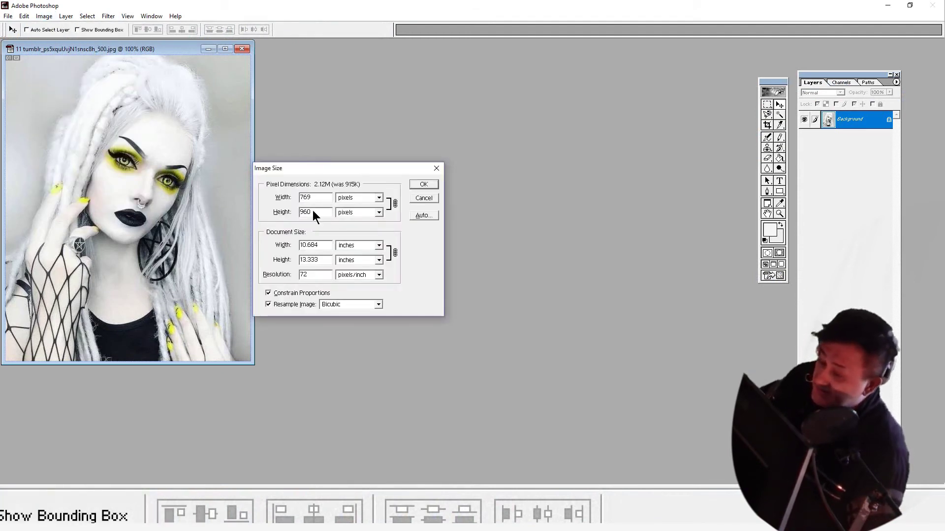
{"action": "left_click", "coordinate": [434, 183]}
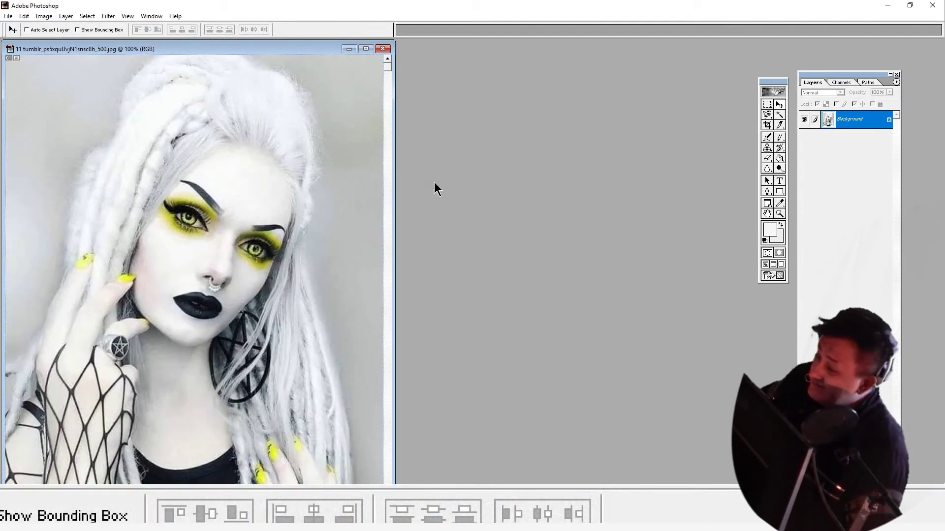
Apply Auto Contrast to photo 11 and close it, saving the changes.
{"action": "left_click", "coordinate": [44, 17]}
{"action": "mouse_move", "coordinate": [118, 45]}
{"action": "left_click", "coordinate": [176, 64]}
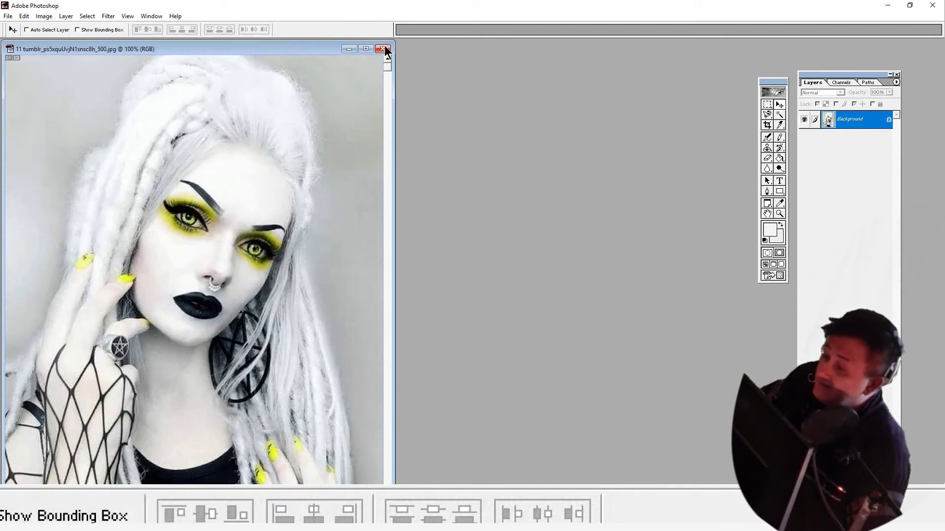
{"action": "left_click", "coordinate": [383, 49]}
{"action": "left_click", "coordinate": [441, 195]}
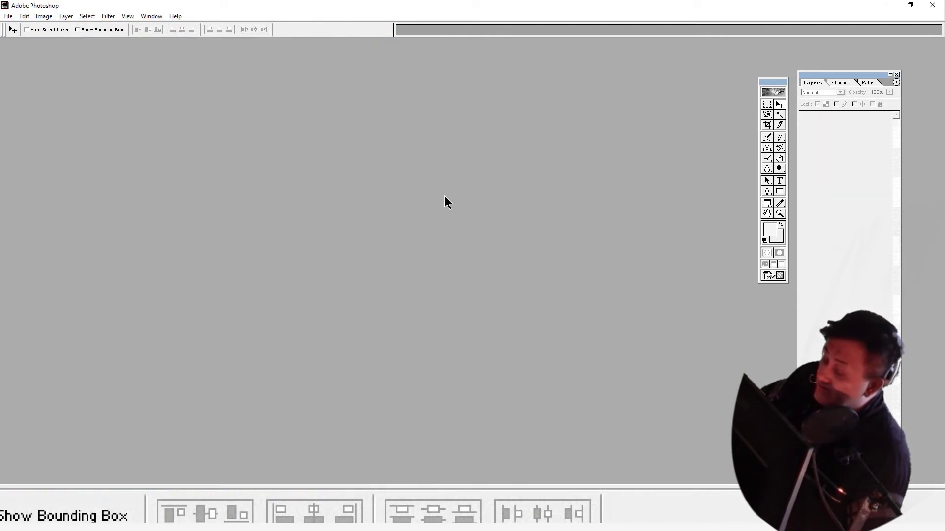
Switch to the photo folder and open photo 12 in Photoshop.
{"action": "key", "text": "alt+Tab"}
{"action": "left_click", "coordinate": [449, 410]}
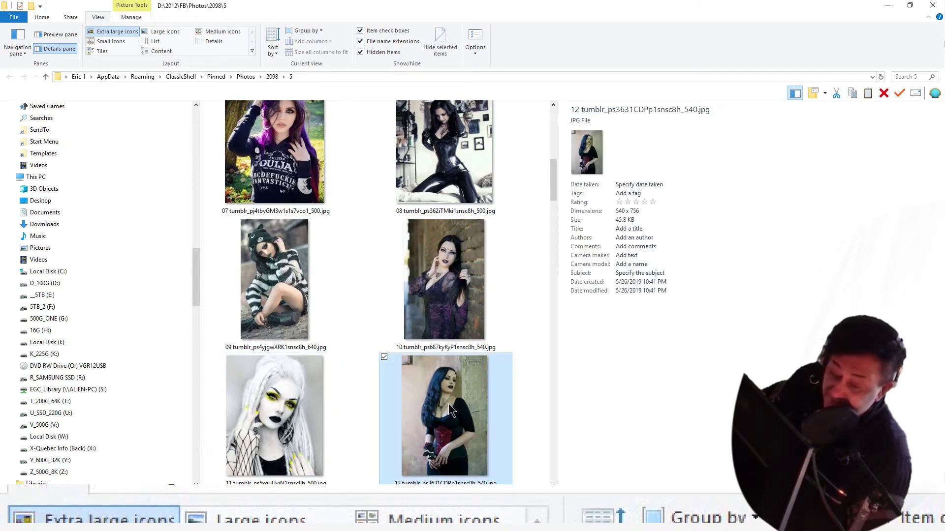
{"action": "double_click", "coordinate": [454, 415]}
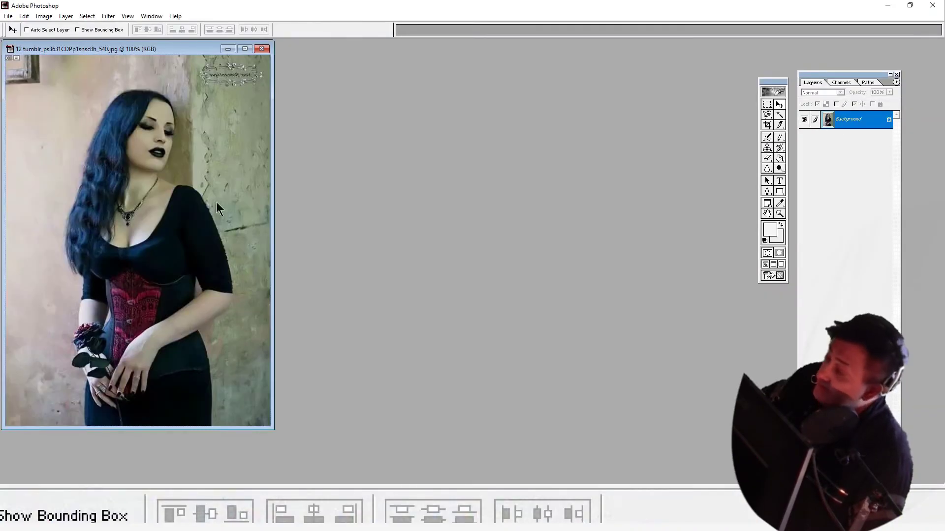
Resize photo 12 to a height of 960 pixels with proportions constrained.
{"action": "left_click", "coordinate": [41, 17]}
{"action": "left_click", "coordinate": [70, 93]}
{"action": "type", "text": "960"}
{"action": "left_click", "coordinate": [421, 185]}
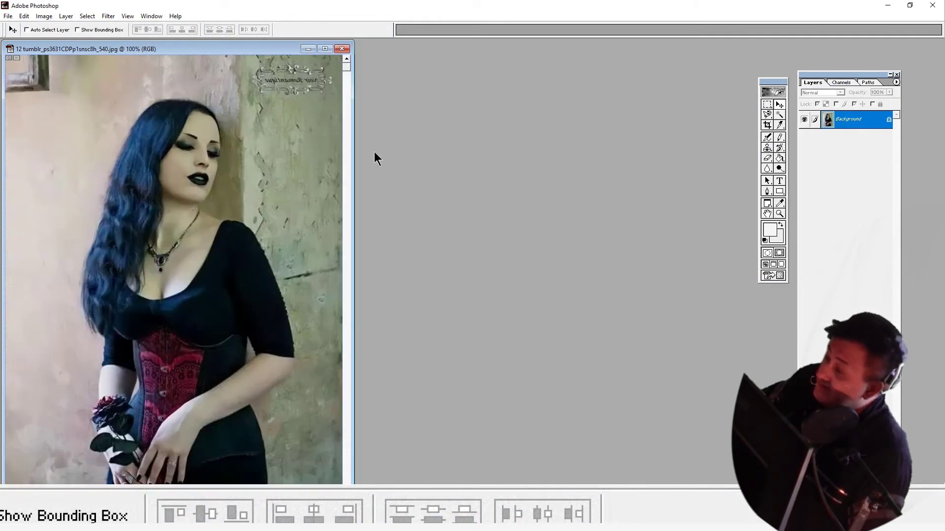
Apply Auto Contrast to photo 12 and close it, saving the changes.
{"action": "left_click", "coordinate": [44, 16]}
{"action": "mouse_move", "coordinate": [78, 40]}
{"action": "left_click", "coordinate": [187, 65]}
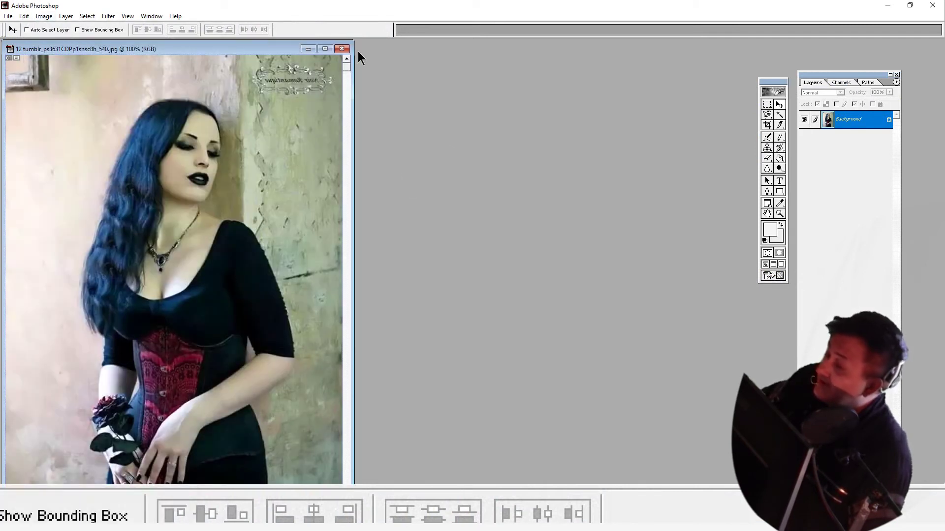
{"action": "left_click", "coordinate": [342, 49]}
{"action": "left_click", "coordinate": [441, 198]}
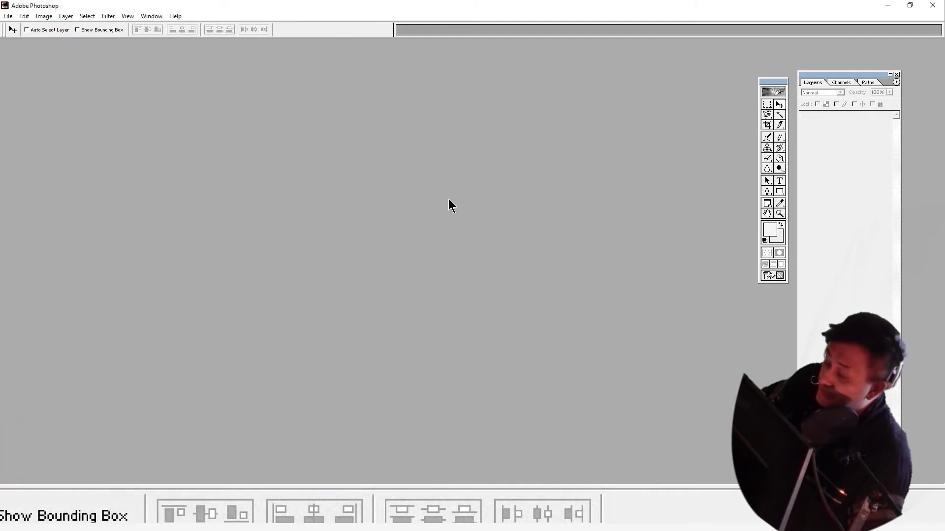
Check the dimensions of photos 12 to 14 in the folder and open photo 14 in Photoshop.
{"action": "key", "text": "alt+Tab"}
{"action": "left_click", "coordinate": [464, 429]}
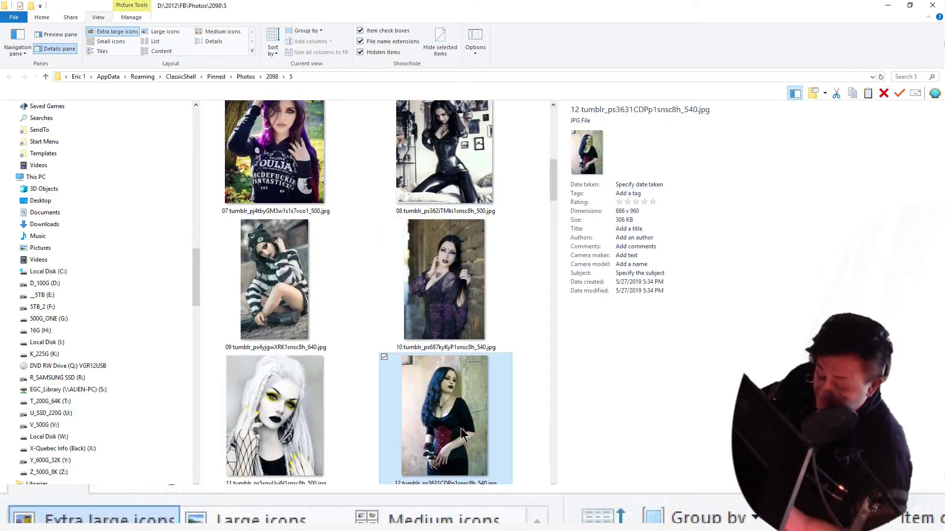
{"action": "key", "text": "Right"}
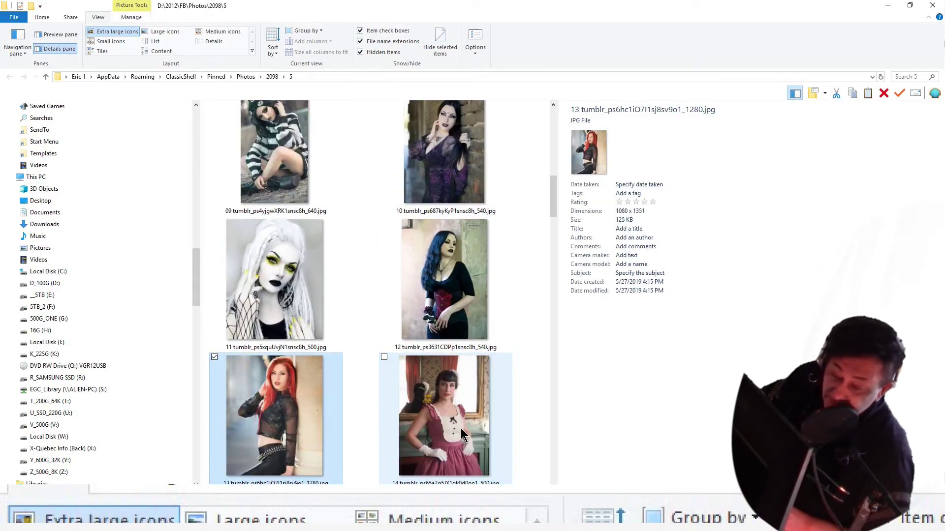
{"action": "key", "text": "Right"}
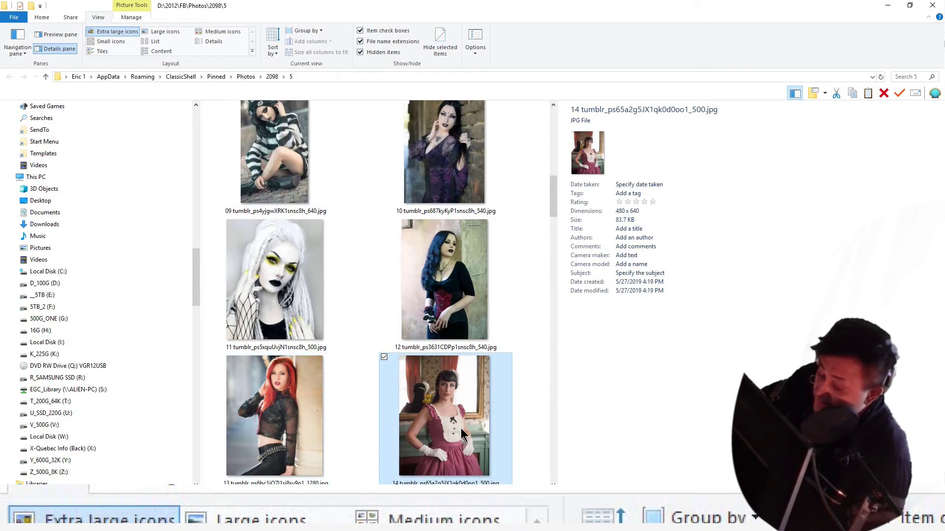
{"action": "double_click", "coordinate": [456, 391]}
Resize photo 14 to a height of 960 pixels with proportions constrained.
{"action": "left_click", "coordinate": [44, 16]}
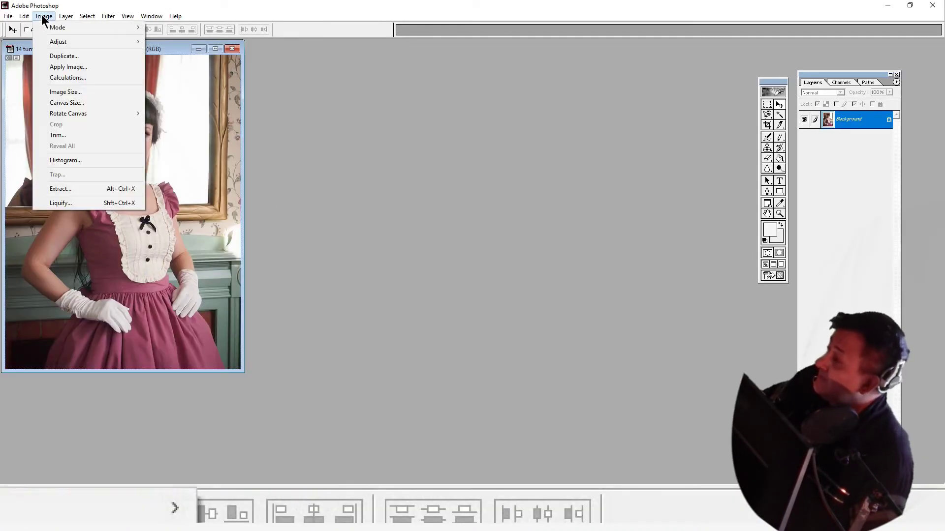
{"action": "left_click", "coordinate": [77, 92]}
{"action": "type", "text": "720"}
{"action": "key", "text": "Tab"}
{"action": "left_click", "coordinate": [425, 187]}
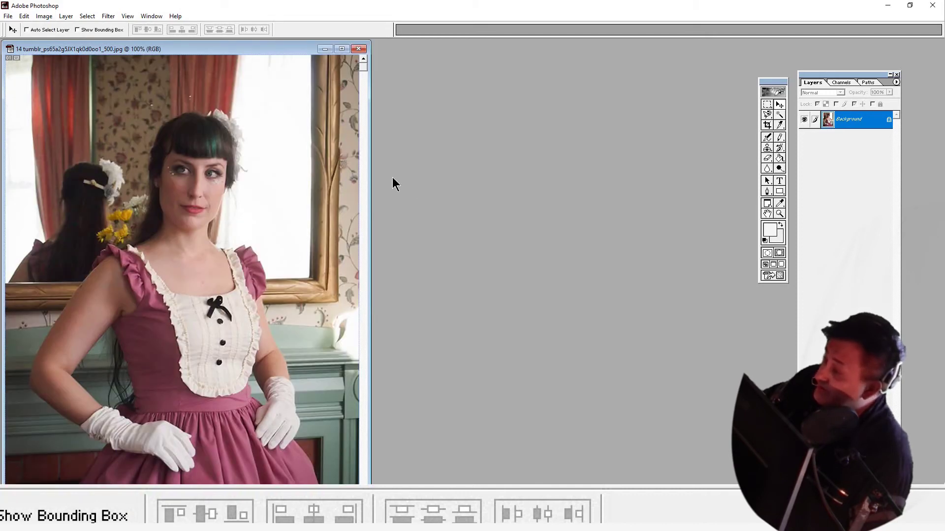
Apply Auto Contrast to photo 14 and close it, saving the changes.
{"action": "left_click", "coordinate": [43, 17]}
{"action": "mouse_move", "coordinate": [69, 42]}
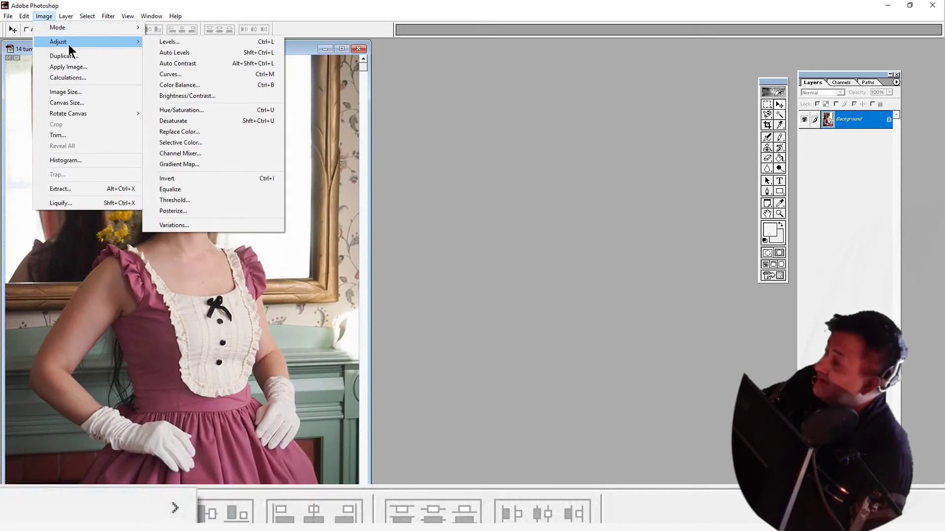
{"action": "left_click", "coordinate": [197, 63]}
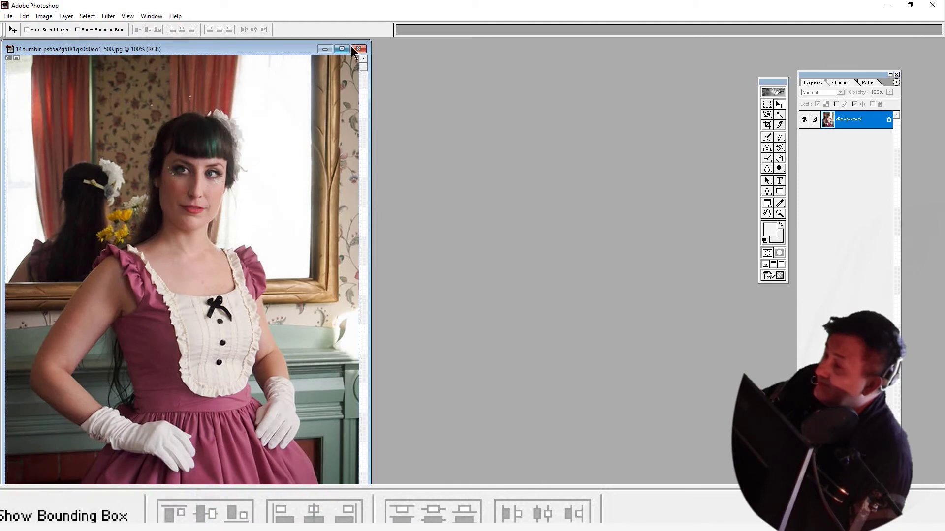
{"action": "left_click", "coordinate": [357, 49]}
{"action": "left_click", "coordinate": [445, 200]}
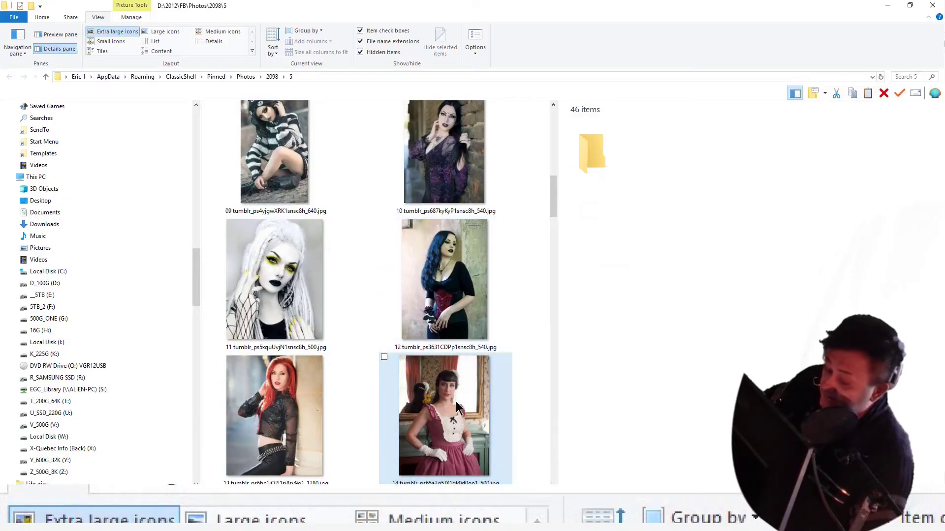
Check the new dimensions of photo 14 in the folder and open photo 15 in Photoshop.
{"action": "left_click", "coordinate": [452, 398]}
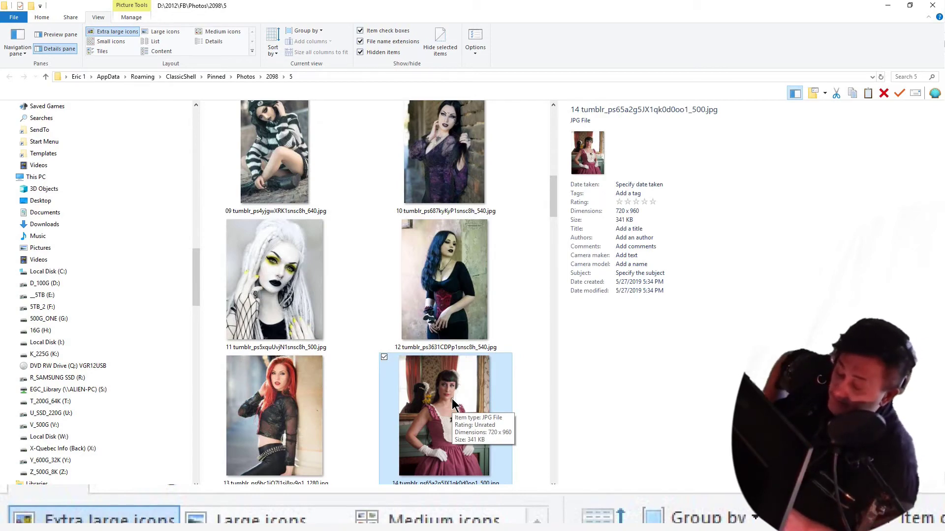
{"action": "key", "text": "Right"}
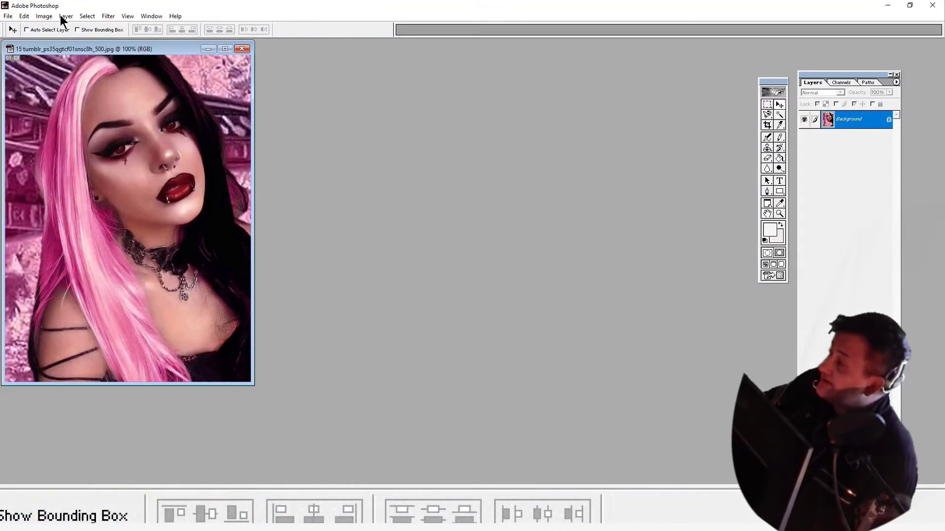
Resize photo 15 to a height of 960 pixels with proportions constrained.
{"action": "left_click", "coordinate": [44, 16]}
{"action": "left_click", "coordinate": [89, 93]}
{"action": "double_click", "coordinate": [314, 214]}
{"action": "type", "text": "960"}
{"action": "left_click", "coordinate": [419, 184]}
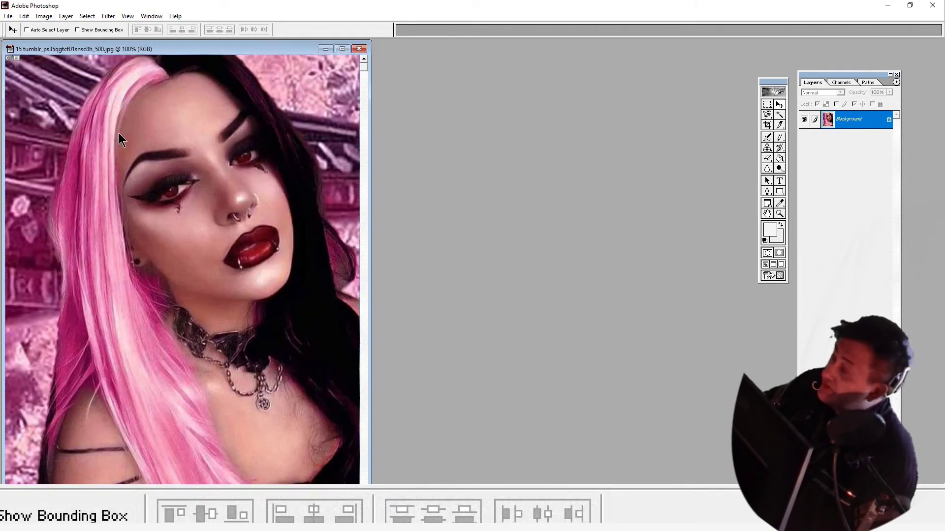
Apply Auto Contrast to photo 15 and close it, saving the changes.
{"action": "left_click", "coordinate": [43, 18]}
{"action": "mouse_move", "coordinate": [57, 43]}
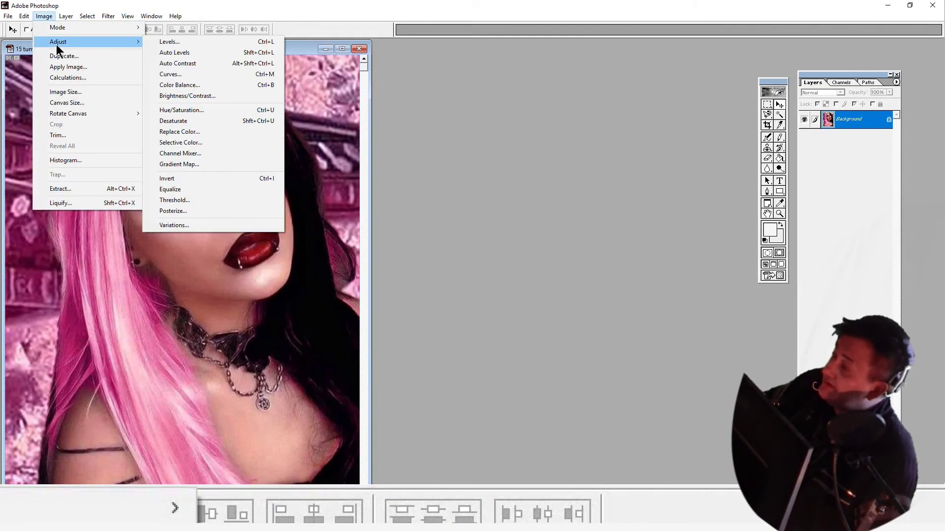
{"action": "left_click", "coordinate": [177, 63]}
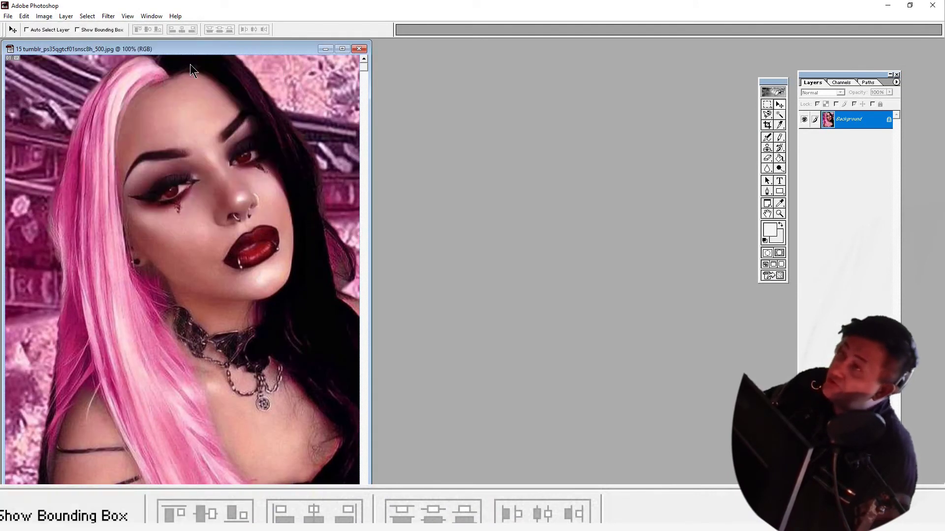
{"action": "left_click", "coordinate": [359, 49]}
{"action": "left_click", "coordinate": [442, 195]}
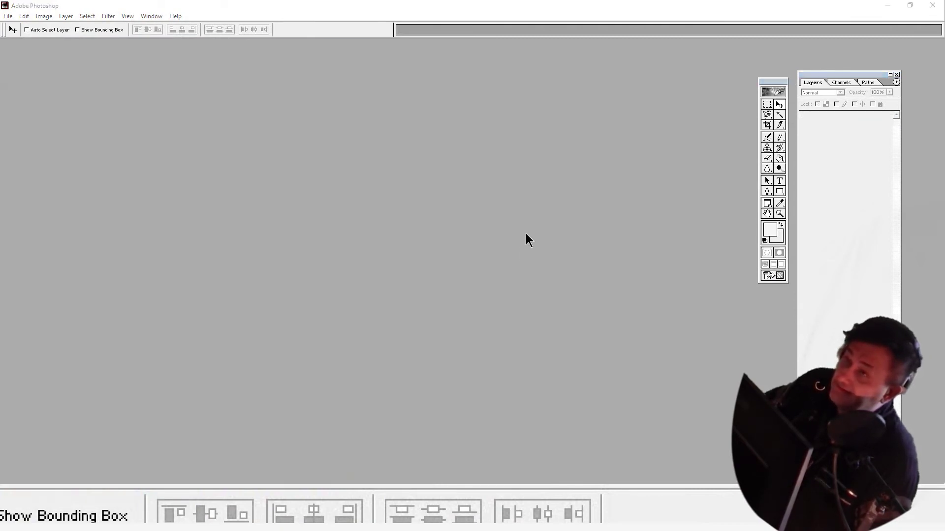
Check the dimensions of photos 15 to 18 in the folder and open photo 18 in Photoshop.
{"action": "key", "text": "alt+Tab"}
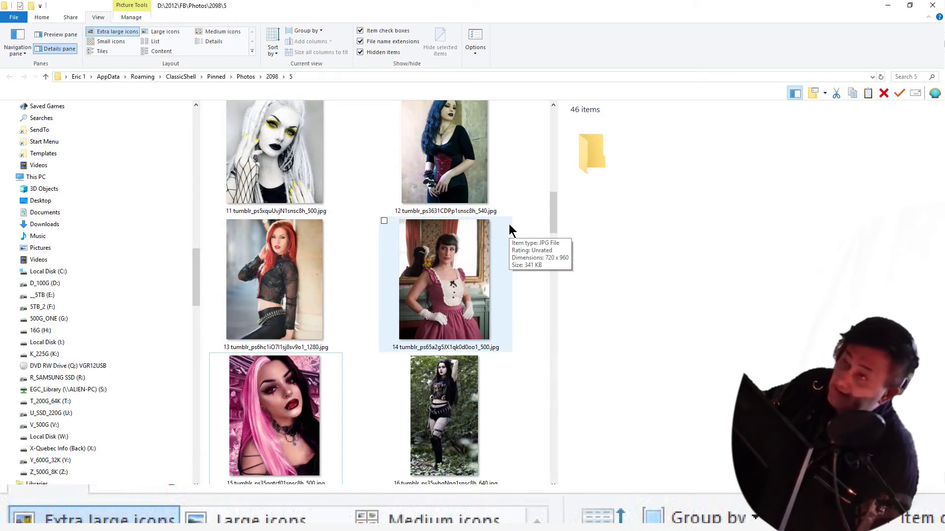
{"action": "scroll", "coordinate": [497, 246], "scroll_direction": "down", "scroll_amount": 5}
{"action": "scroll", "coordinate": [488, 260], "scroll_direction": "up", "scroll_amount": 2}
{"action": "left_click", "coordinate": [296, 166]}
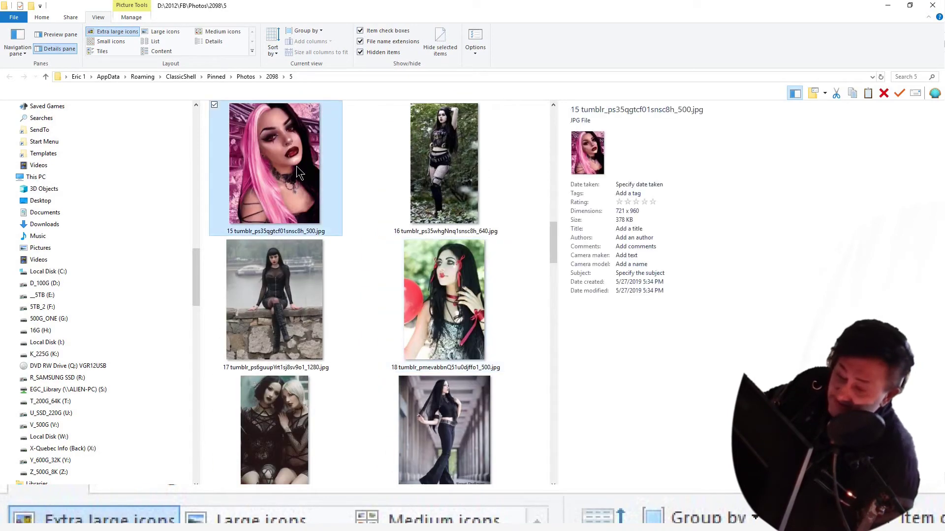
{"action": "key", "text": "Right"}
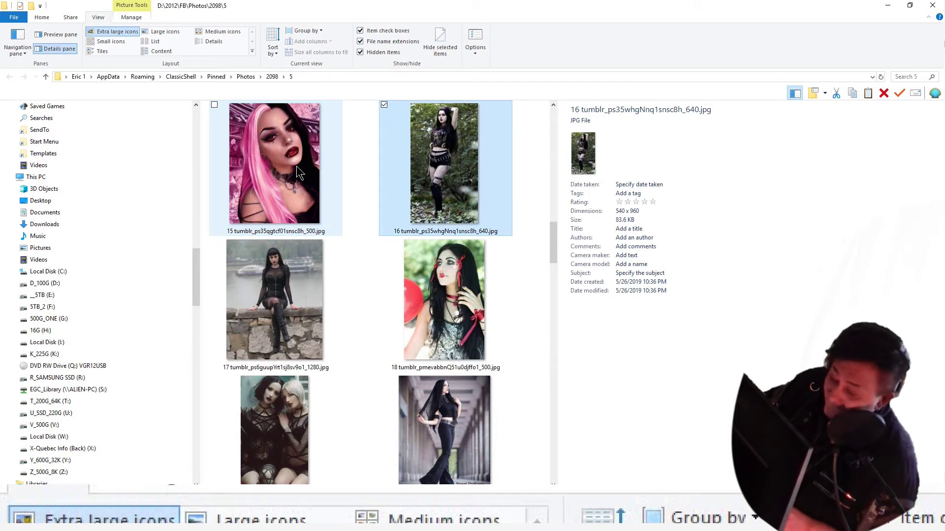
{"action": "key", "text": "Down"}
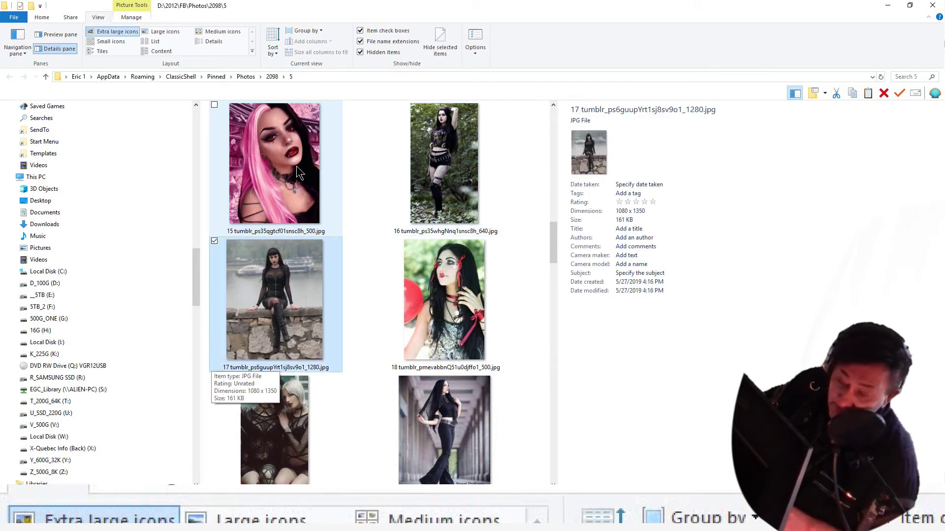
{"action": "key", "text": "Right"}
{"action": "key", "text": "Left"}
{"action": "key", "text": "Left"}
{"action": "key", "text": "Right"}
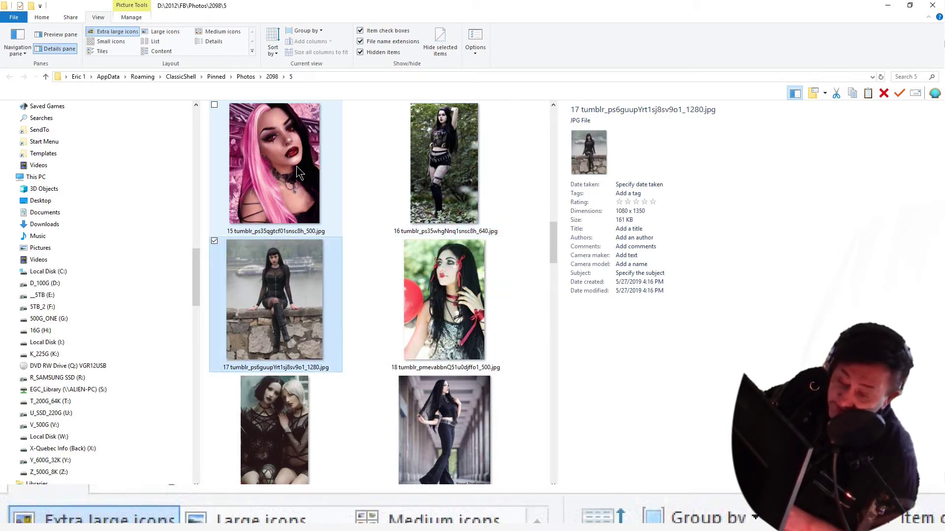
{"action": "key", "text": "Right"}
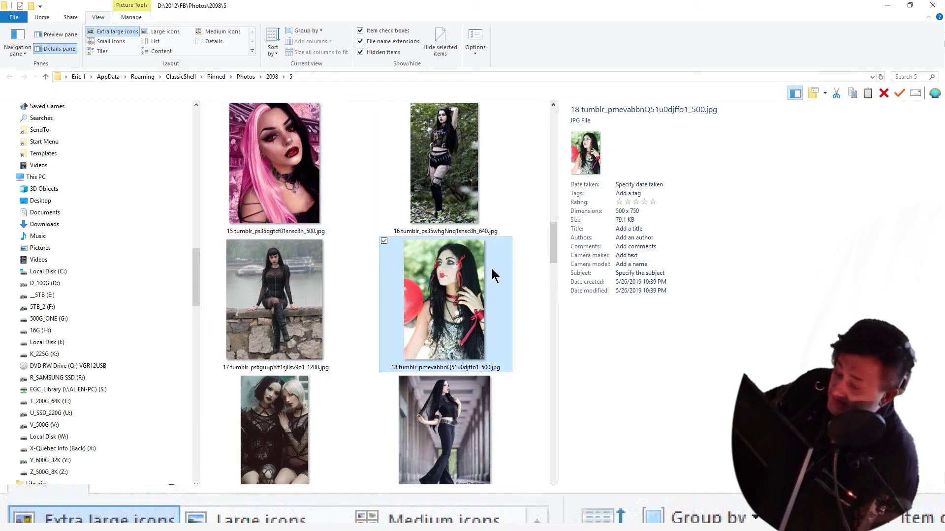
{"action": "left_click_drag", "start_coordinate": [456, 295], "coordinate": [325, 192]}
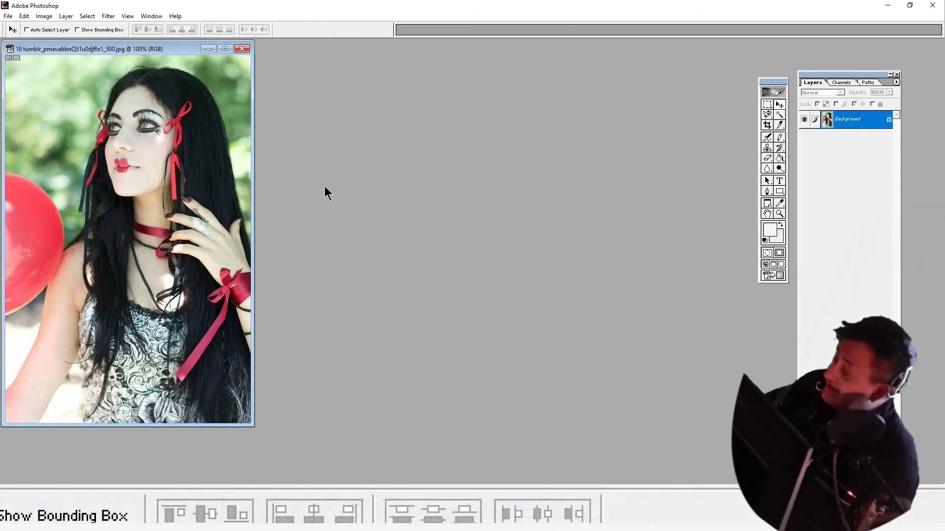
Resize photo 18 to 640 by 960 pixels with proportions constrained.
{"action": "left_click", "coordinate": [49, 16]}
{"action": "left_click", "coordinate": [77, 93]}
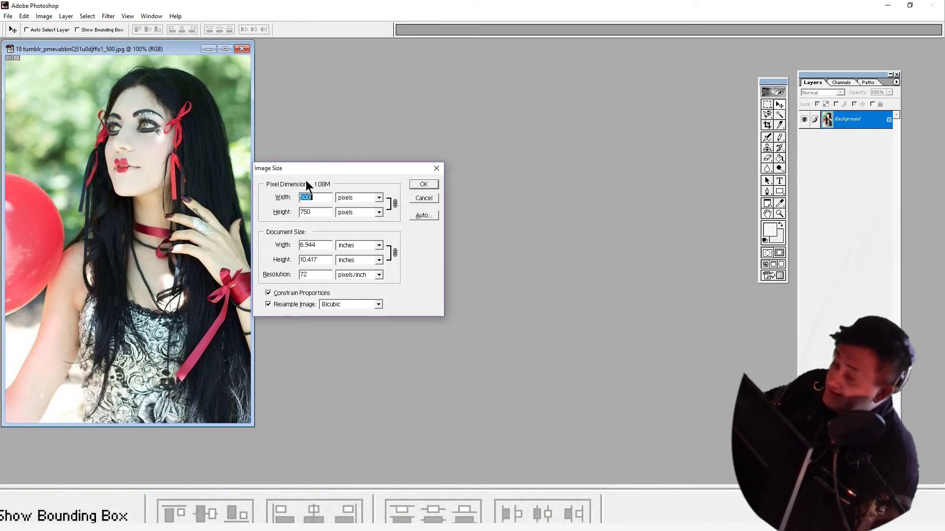
{"action": "type", "text": "640"}
{"action": "left_click", "coordinate": [414, 182]}
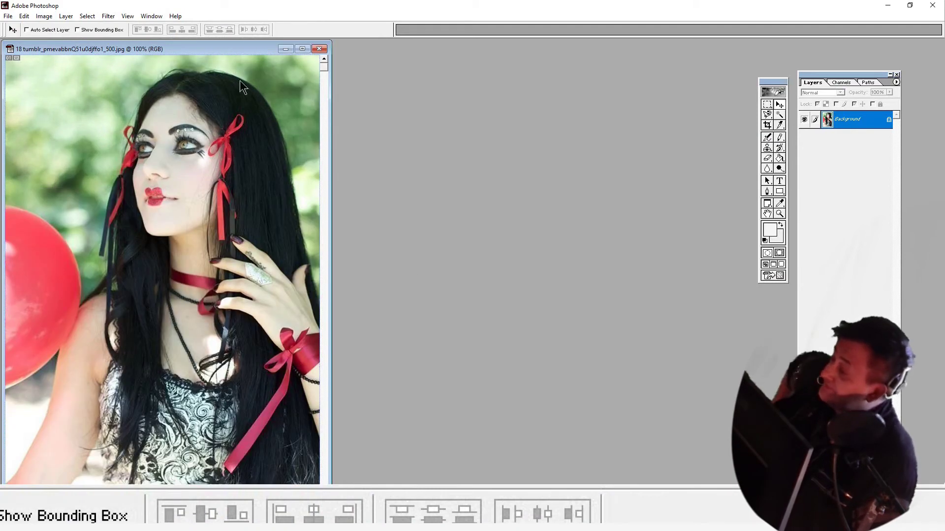
Apply Auto Contrast to photo 18 and close it, saving the changes.
{"action": "left_click", "coordinate": [44, 16]}
{"action": "mouse_move", "coordinate": [63, 42]}
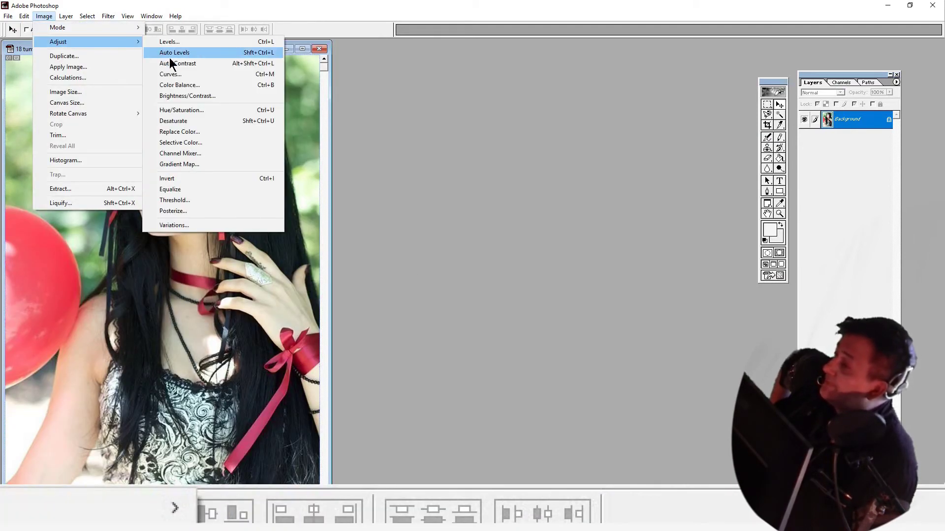
{"action": "left_click", "coordinate": [235, 55]}
{"action": "left_click", "coordinate": [319, 49]}
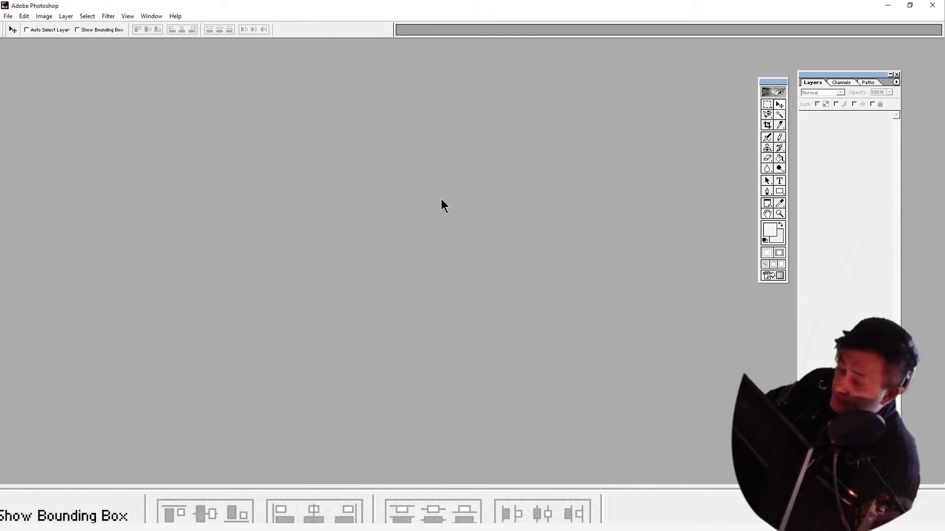
Check the dimensions of photos 18 to 20 in the folder and open photo 20 in Photoshop.
{"action": "key", "text": "alt+Tab"}
{"action": "left_click", "coordinate": [461, 339]}
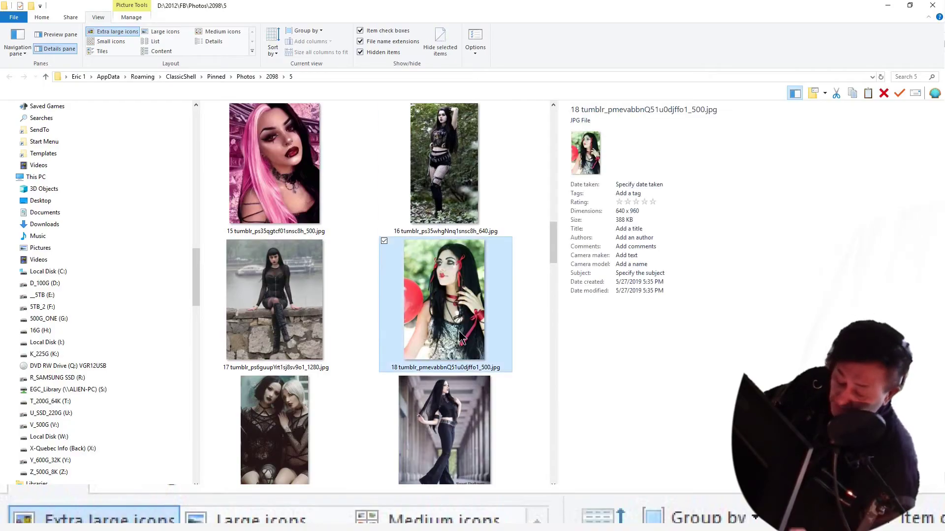
{"action": "key", "text": "Right"}
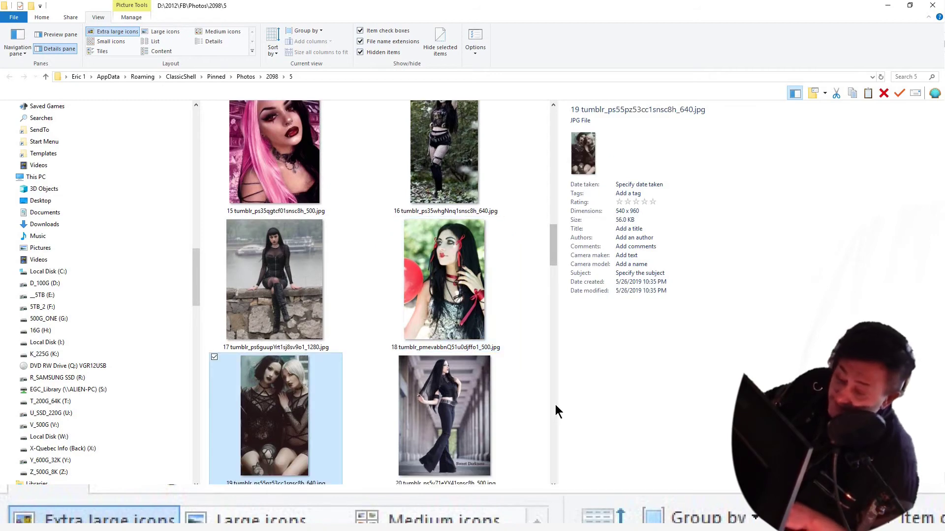
{"action": "key", "text": "Right"}
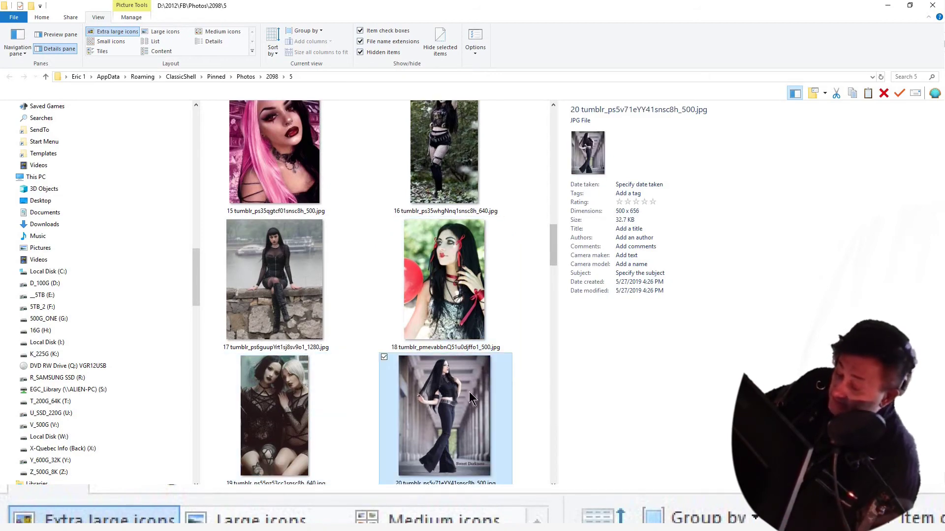
{"action": "double_click", "coordinate": [474, 426]}
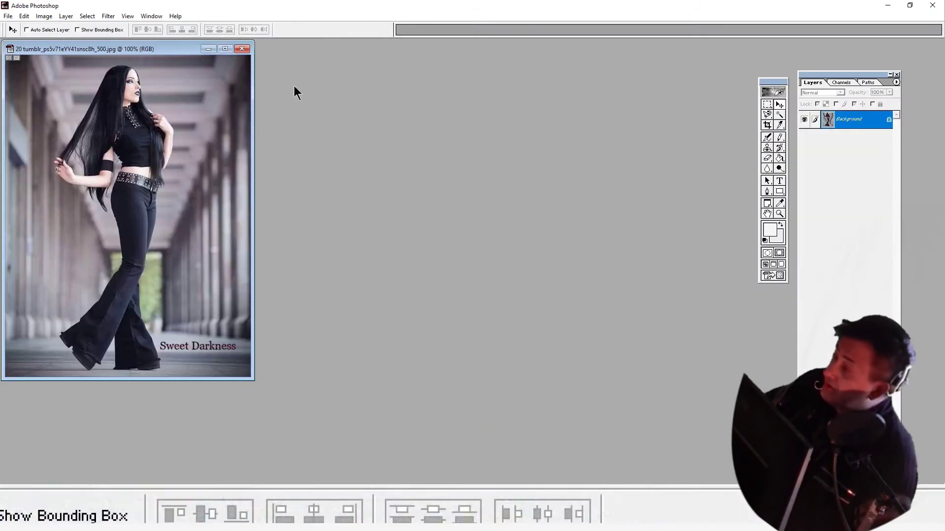
Resize photo 20 to a height of 960 pixels with proportions constrained.
{"action": "left_click", "coordinate": [47, 17]}
{"action": "left_click", "coordinate": [74, 92]}
{"action": "key", "text": "Tab"}
{"action": "type", "text": "960"}
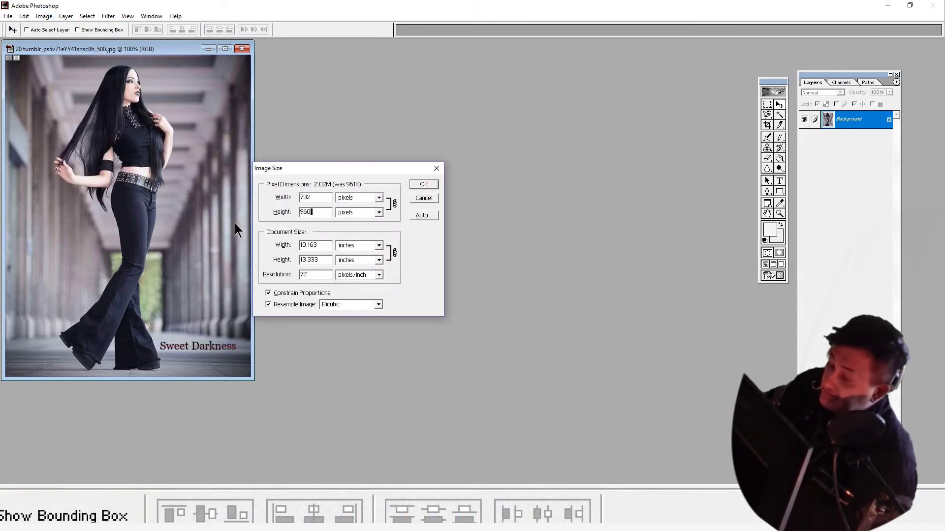
{"action": "left_click", "coordinate": [427, 185]}
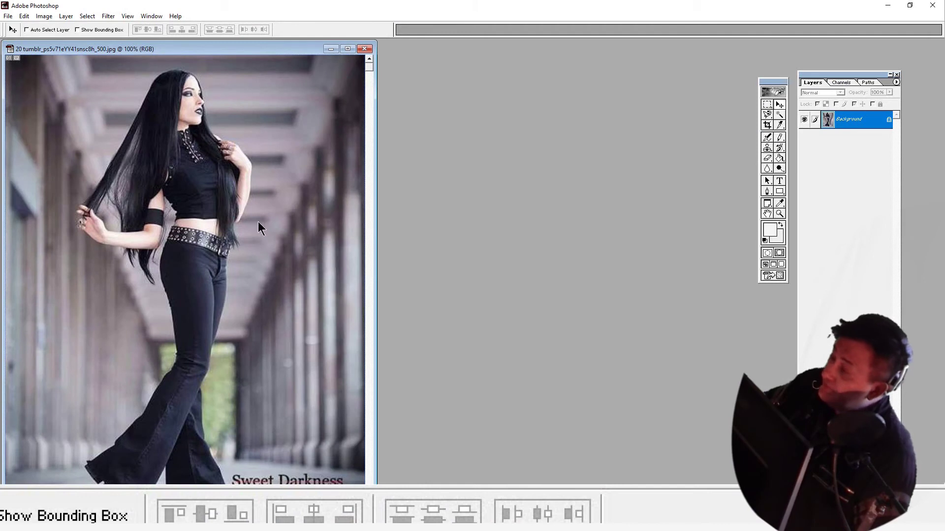
Apply Auto Contrast to photo 20 and close it, saving the changes.
{"action": "left_click", "coordinate": [44, 16]}
{"action": "mouse_move", "coordinate": [72, 44]}
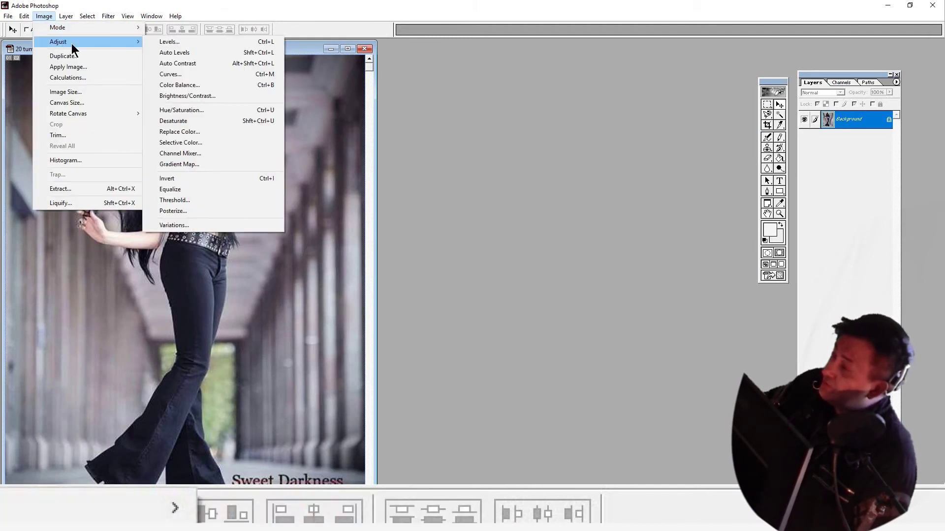
{"action": "left_click", "coordinate": [192, 61]}
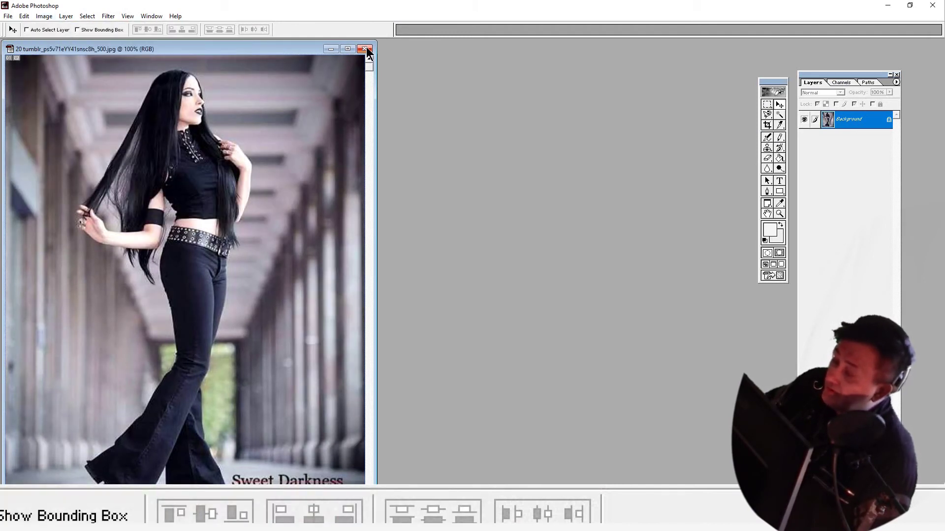
{"action": "left_click", "coordinate": [364, 49]}
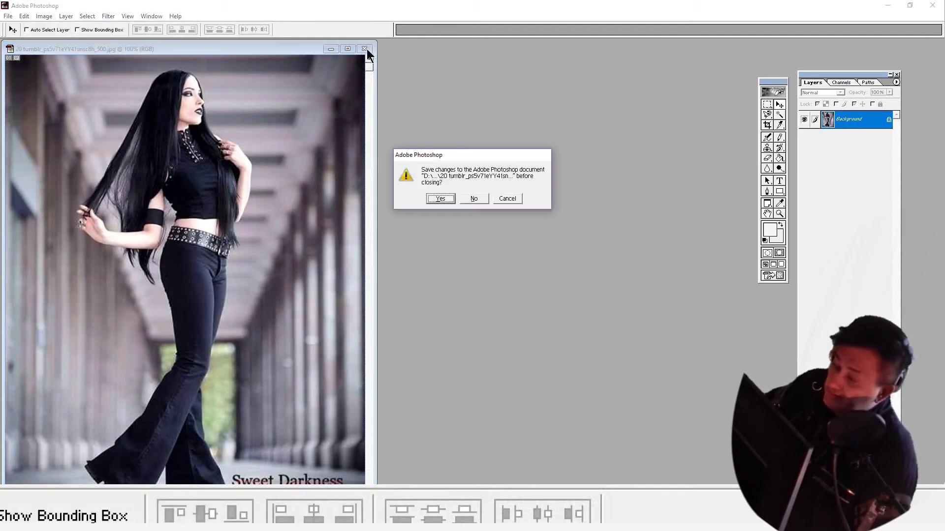
{"action": "left_click", "coordinate": [440, 199]}
Check the new dimensions of photo 20 in the folder and open photo 21 in Photoshop.
{"action": "key", "text": "alt+Tab"}
{"action": "left_click", "coordinate": [446, 413]}
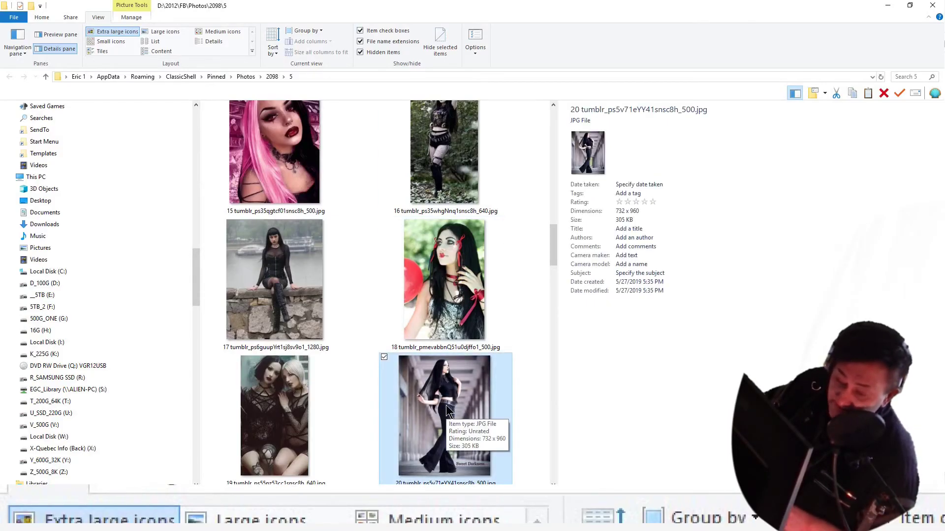
{"action": "key", "text": "Right"}
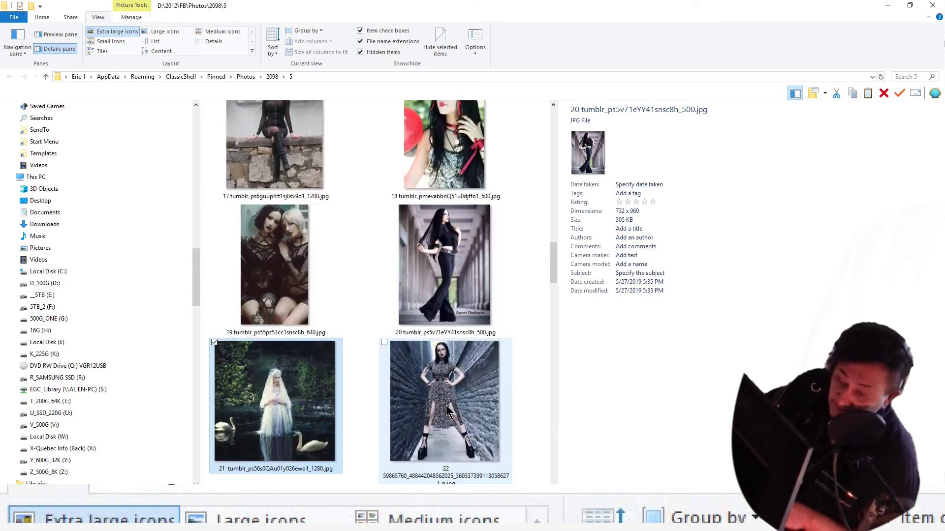
{"action": "left_click_drag", "start_coordinate": [309, 364], "coordinate": [309, 362]}
{"action": "key", "text": "alt+Tab"}
{"action": "key", "text": "alt+Tab"}
Resize photo 21 to a height of 960 pixels with proportions constrained.
{"action": "left_click", "coordinate": [40, 17]}
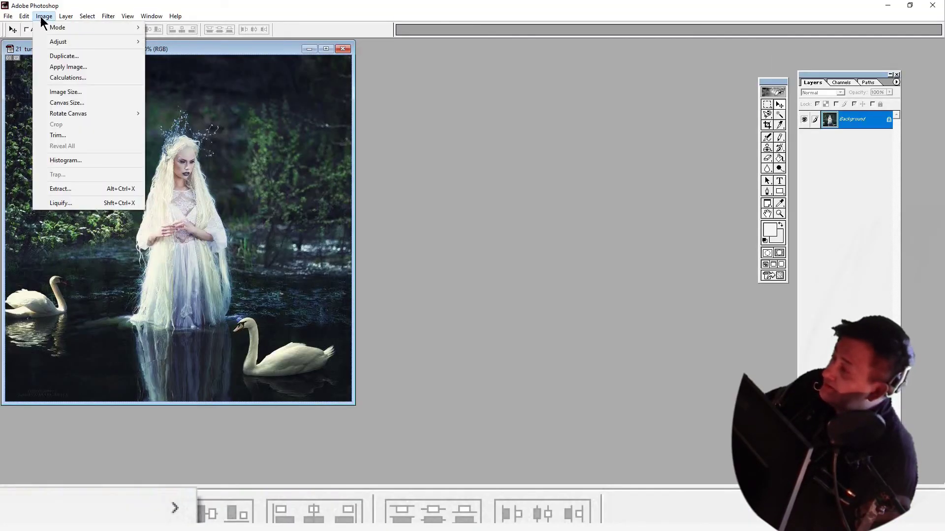
{"action": "left_click", "coordinate": [70, 91]}
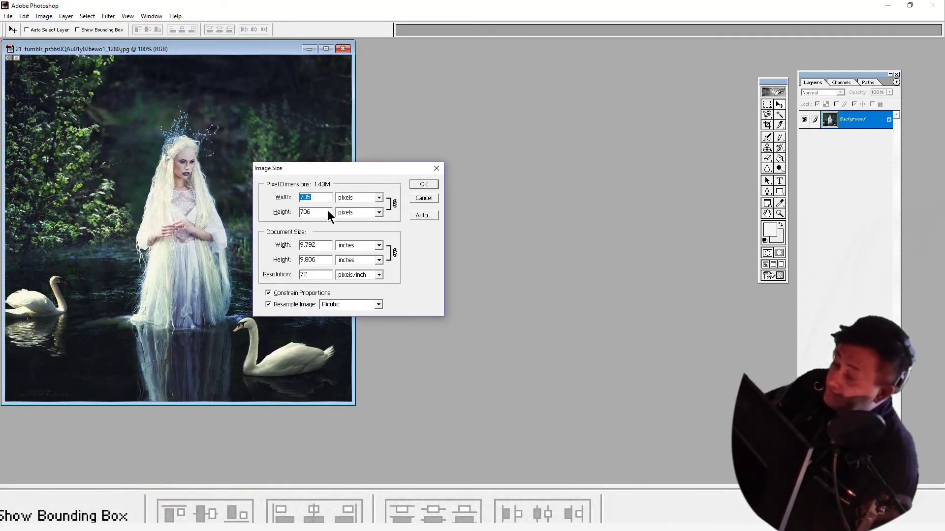
{"action": "key", "text": "Tab"}
{"action": "type", "text": "960"}
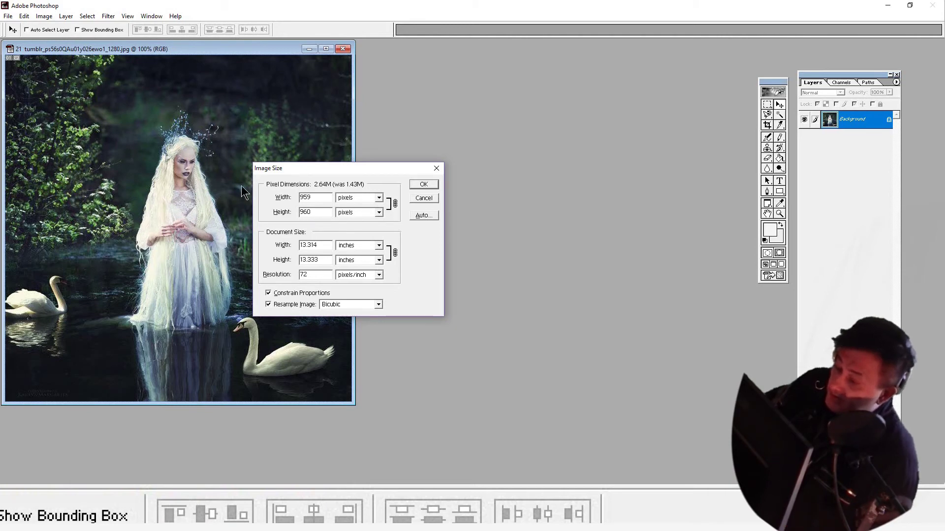
{"action": "left_click", "coordinate": [425, 185]}
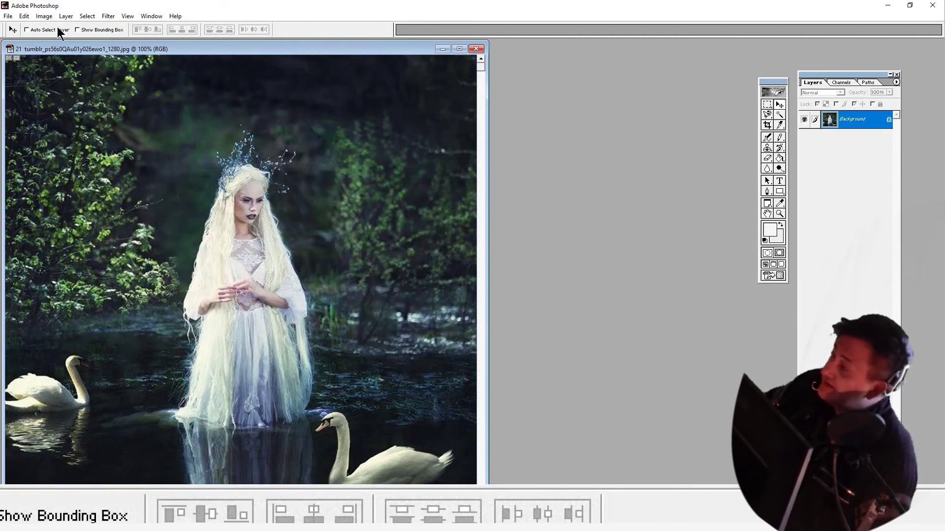
Apply Auto Contrast to photo 21 and close it, saving the changes.
{"action": "left_click", "coordinate": [44, 16]}
{"action": "mouse_move", "coordinate": [138, 41]}
{"action": "left_click", "coordinate": [176, 61]}
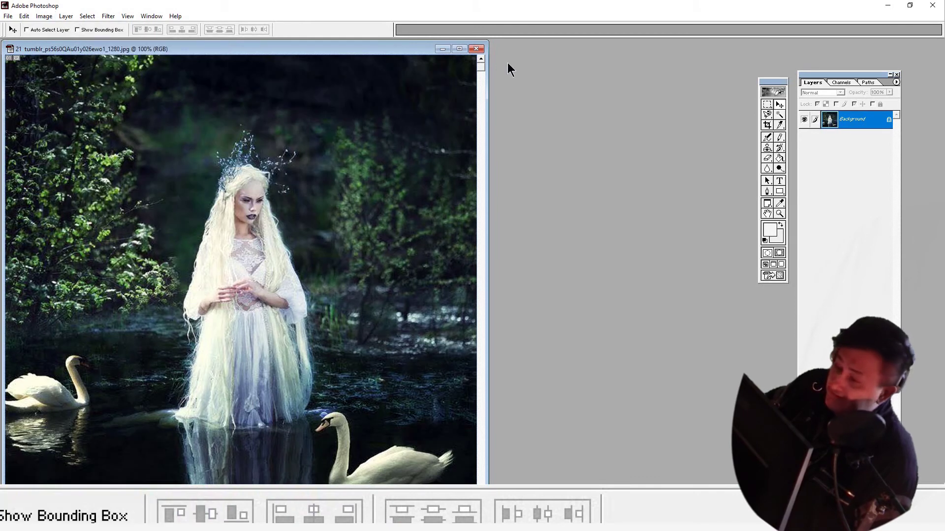
{"action": "left_click", "coordinate": [476, 49]}
{"action": "left_click", "coordinate": [440, 198]}
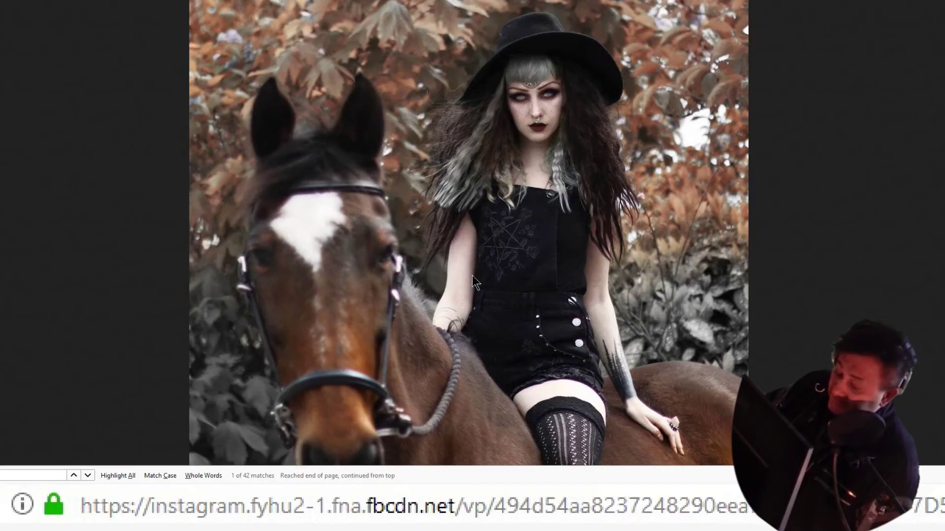
Check the dimensions of photos 22 to 24 in the folder and open photo 24 in Photoshop.
{"action": "key", "text": "alt+Tab"}
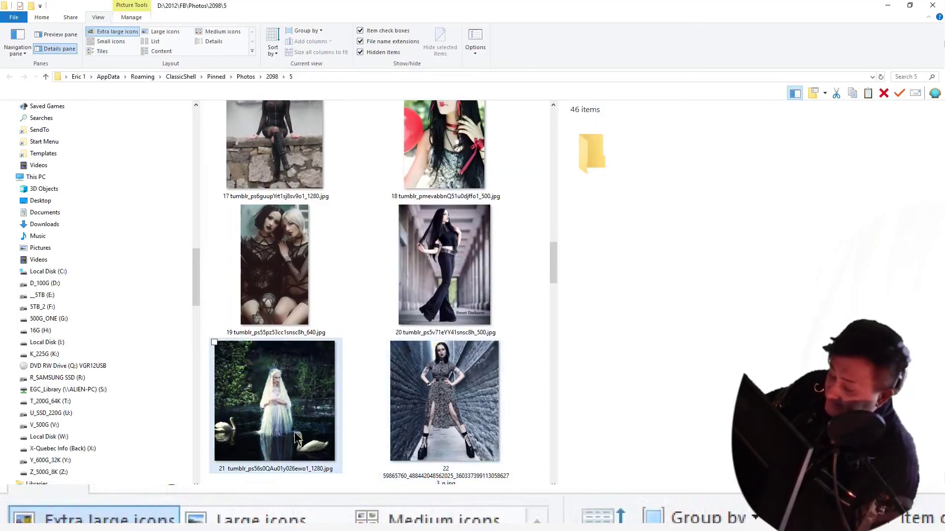
{"action": "left_click", "coordinate": [417, 423]}
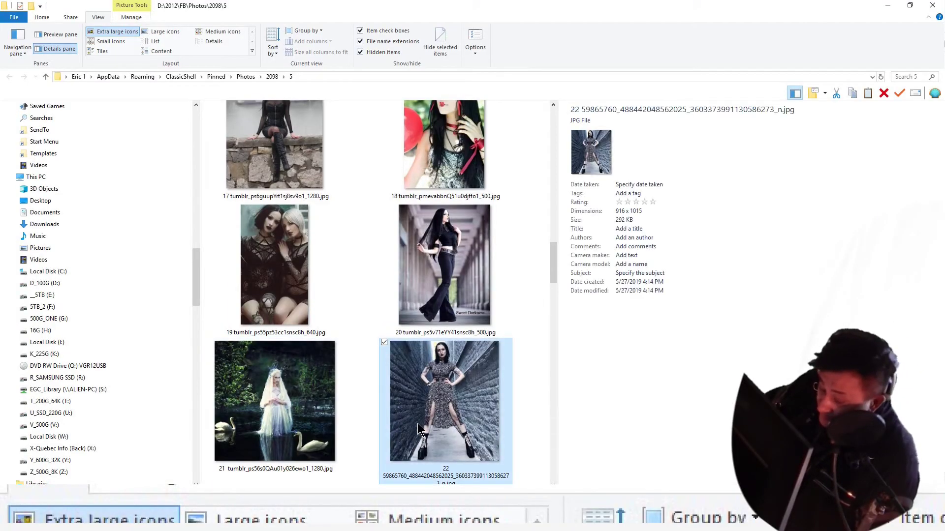
{"action": "key", "text": "Right"}
{"action": "key", "text": "Right"}
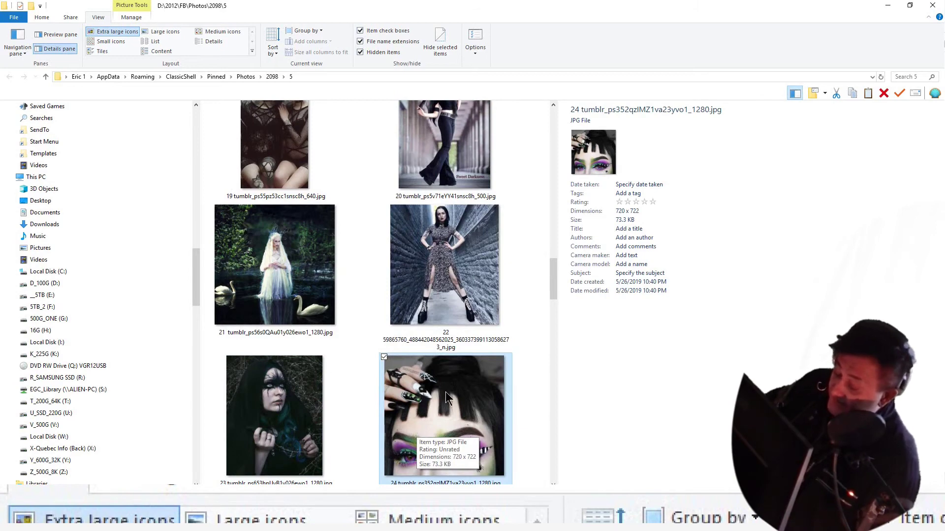
{"action": "key", "text": "alt+Tab"}
{"action": "key", "text": "alt+Tab"}
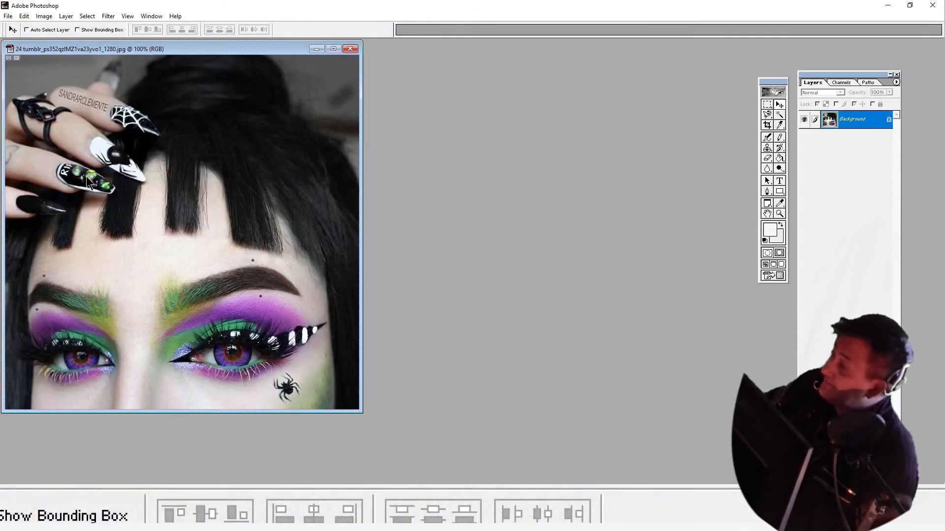
Resize photo 24 to a height of 960 pixels with proportions constrained.
{"action": "left_click", "coordinate": [47, 19]}
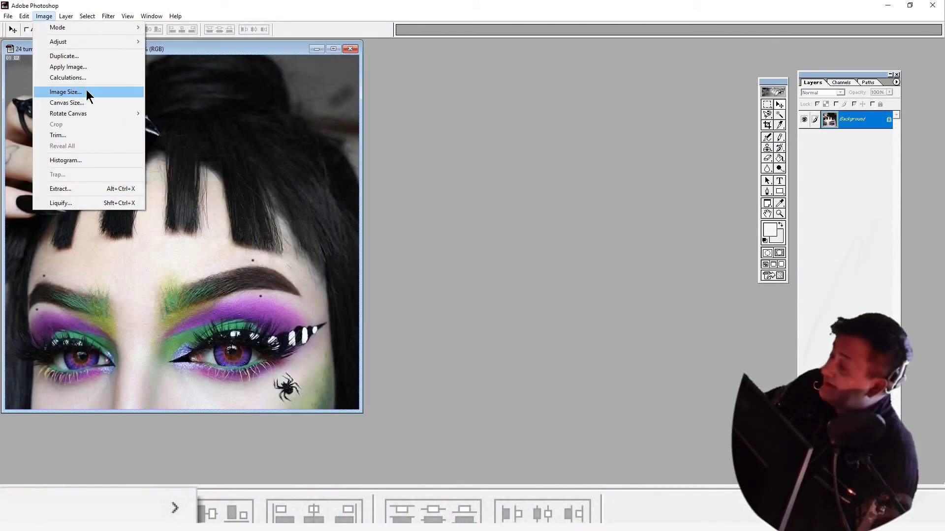
{"action": "left_click", "coordinate": [87, 90]}
{"action": "key", "text": "Tab"}
{"action": "type", "text": "960"}
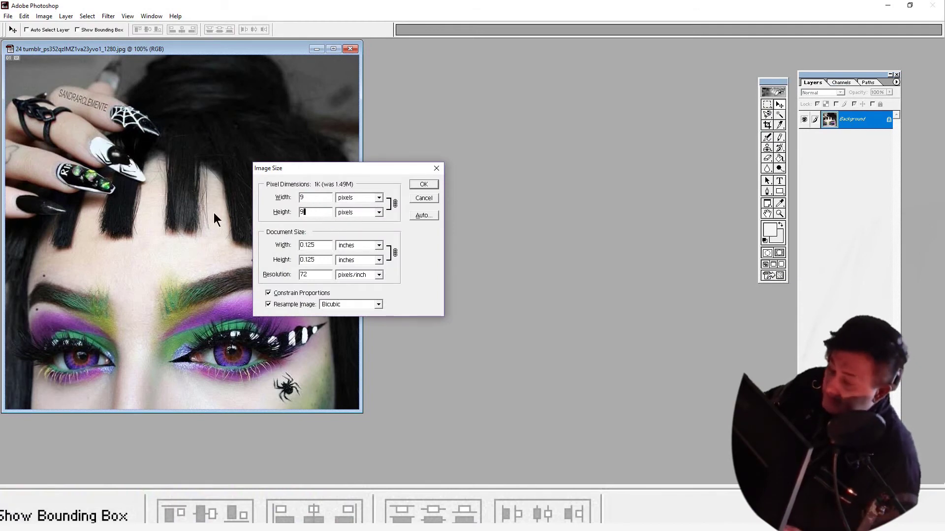
{"action": "left_click", "coordinate": [418, 182]}
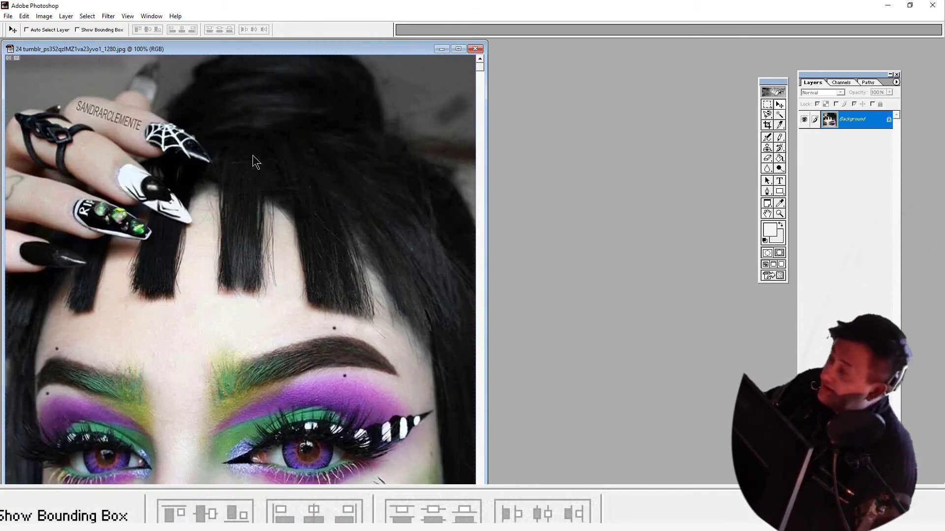
Apply Auto Levels and Auto Contrast to photo 24 and close it, saving the changes.
{"action": "left_click", "coordinate": [42, 18]}
{"action": "mouse_move", "coordinate": [57, 42]}
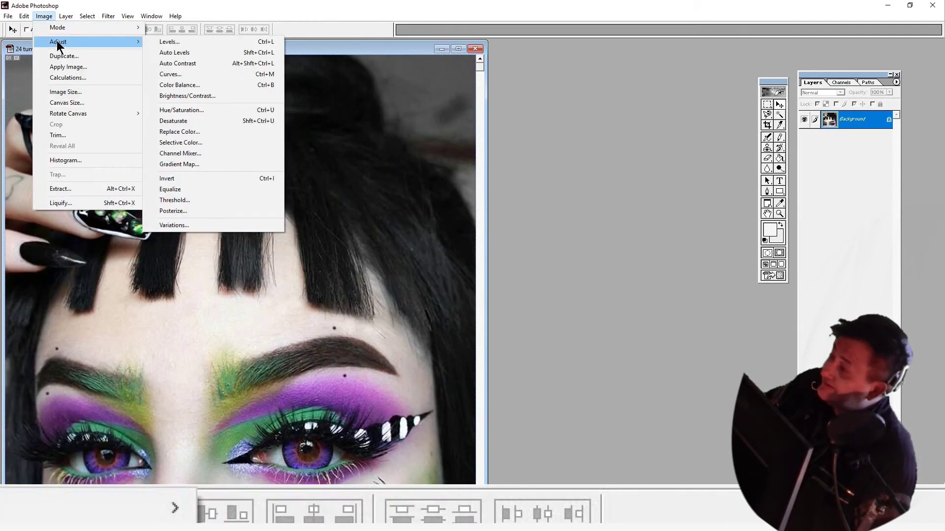
{"action": "left_click", "coordinate": [169, 56]}
{"action": "left_click", "coordinate": [41, 16]}
{"action": "mouse_move", "coordinate": [63, 42]}
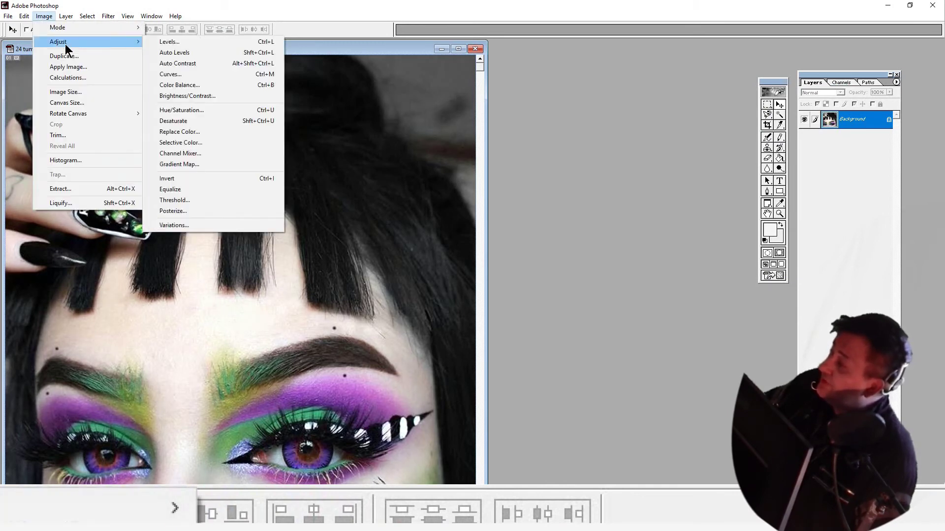
{"action": "left_click", "coordinate": [166, 64]}
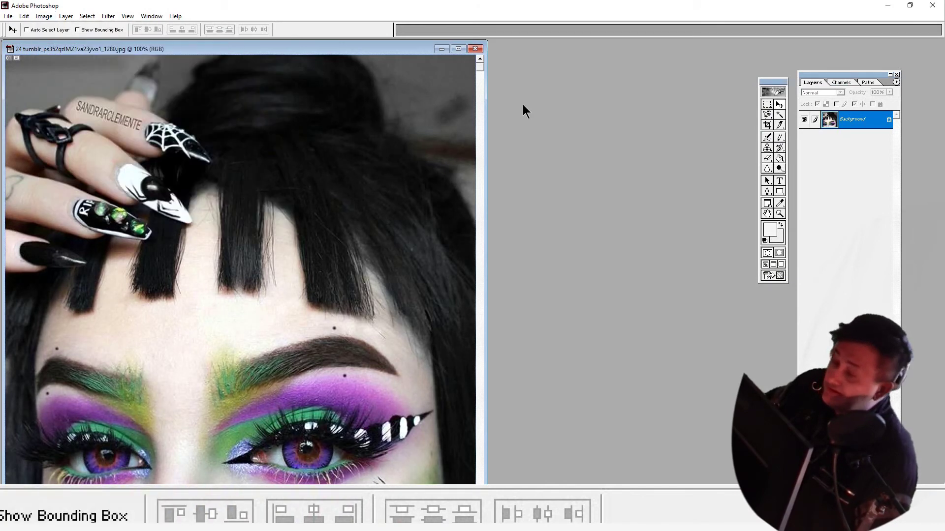
{"action": "left_click", "coordinate": [475, 49]}
{"action": "left_click", "coordinate": [440, 199]}
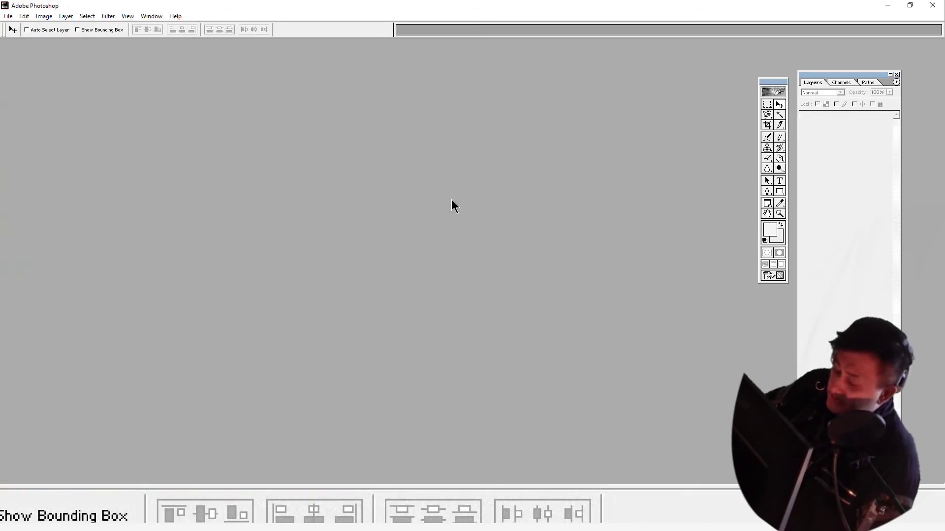
Check the new dimensions of photo 24 in the folder and open photo 25 in Photoshop.
{"action": "key", "text": "alt+Tab"}
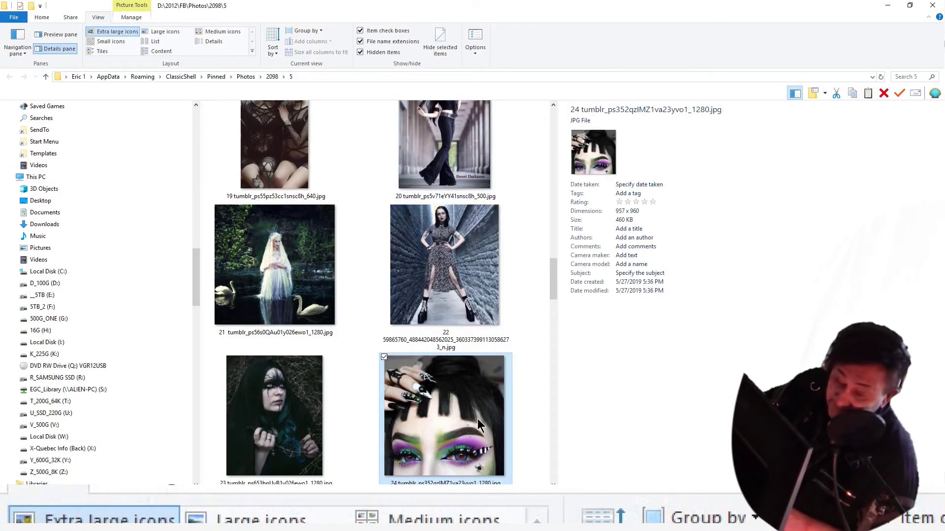
{"action": "key", "text": "Right"}
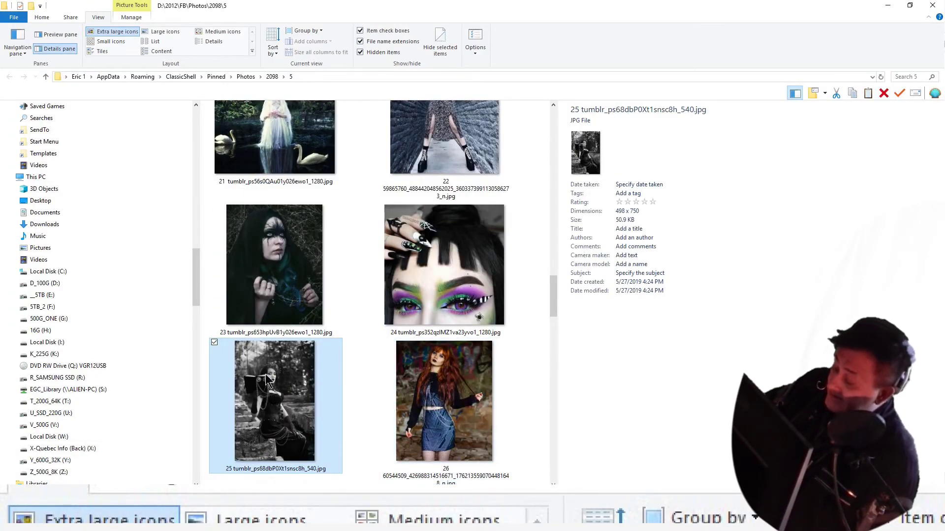
{"action": "double_click", "coordinate": [274, 403]}
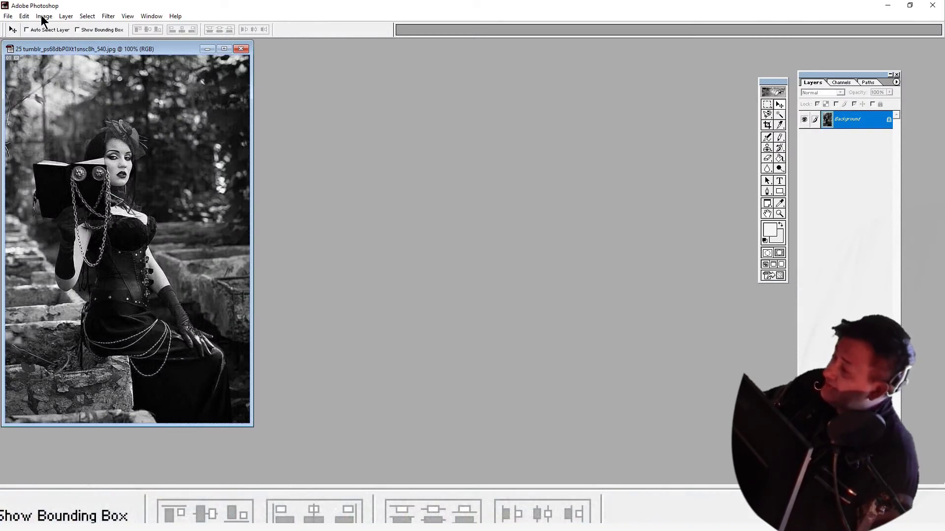
Resize photo 25 to a height of 960 pixels with proportions constrained.
{"action": "left_click", "coordinate": [43, 17]}
{"action": "left_click", "coordinate": [74, 93]}
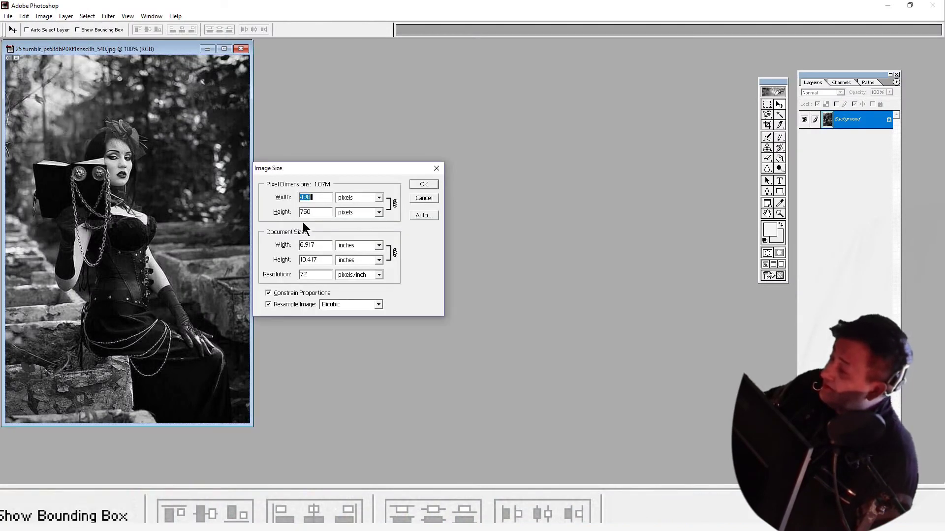
{"action": "key", "text": "Tab"}
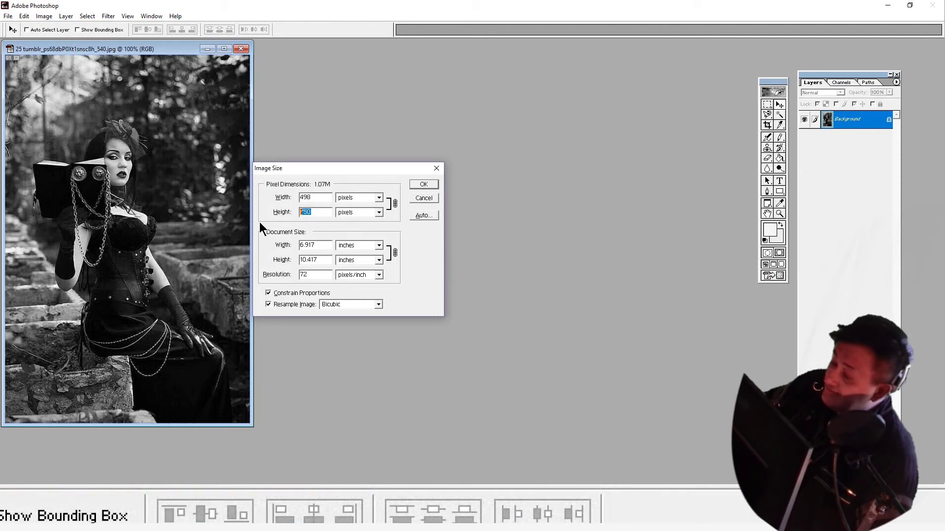
{"action": "type", "text": "960"}
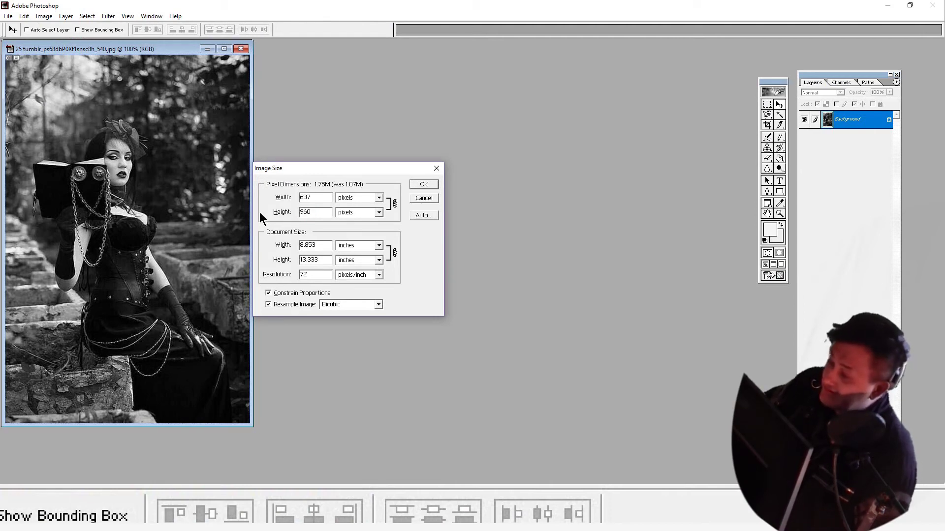
{"action": "left_click", "coordinate": [417, 186]}
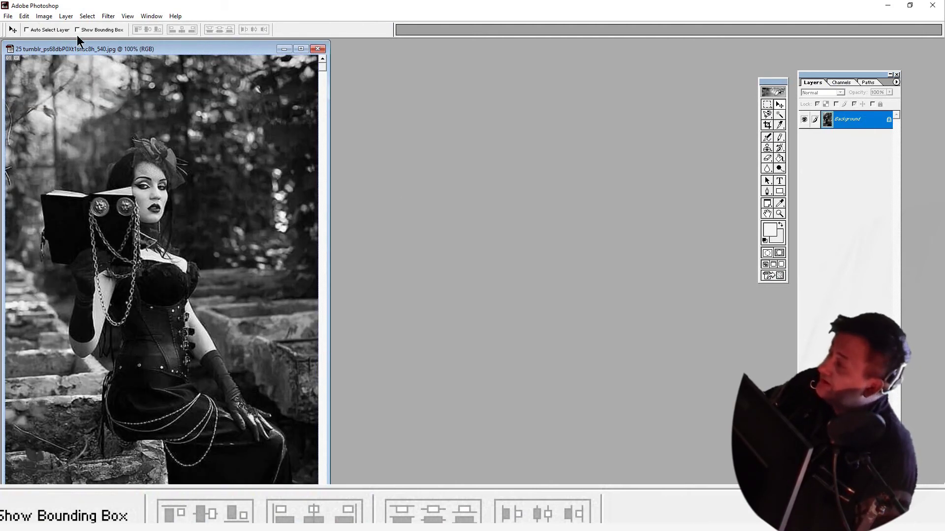
Apply Auto Contrast to photo 25 and close it, saving the changes.
{"action": "left_click", "coordinate": [49, 14]}
{"action": "mouse_move", "coordinate": [67, 43]}
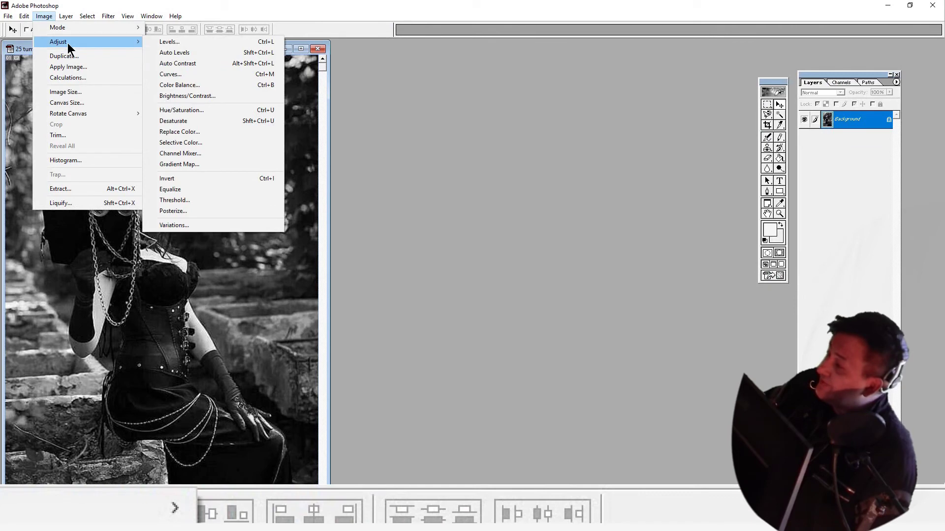
{"action": "left_click", "coordinate": [190, 65]}
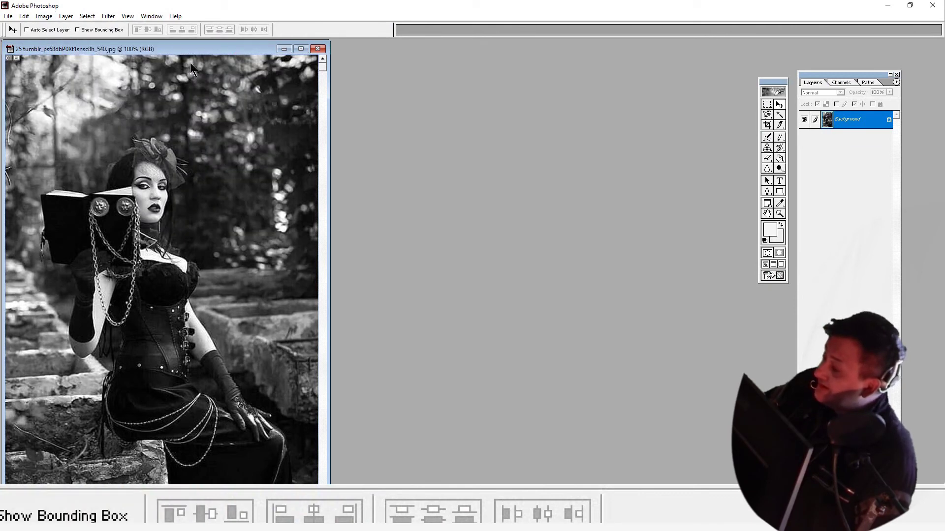
{"action": "left_click", "coordinate": [317, 49]}
{"action": "left_click", "coordinate": [440, 199]}
Check the dimensions of photos 26 and 27 in the folder and open photo 27 in Photoshop.
{"action": "key", "text": "alt+Tab"}
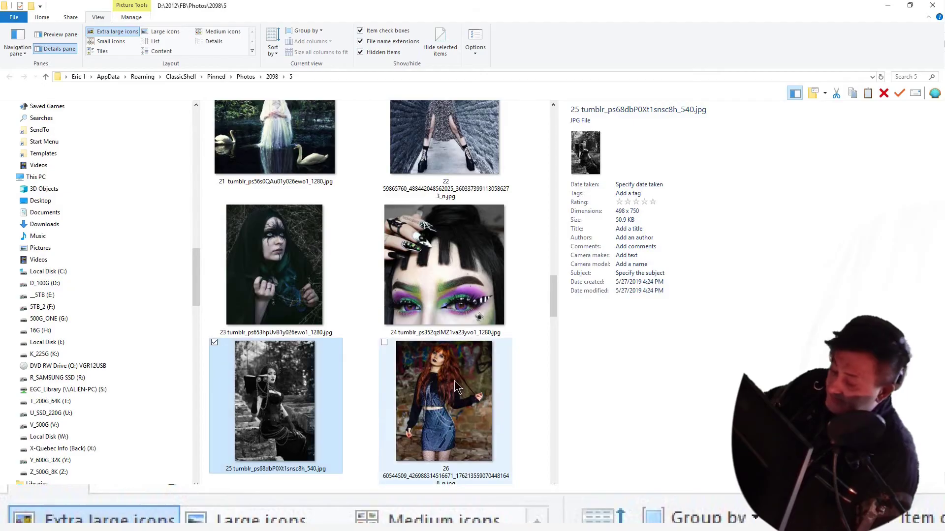
{"action": "left_click", "coordinate": [451, 415]}
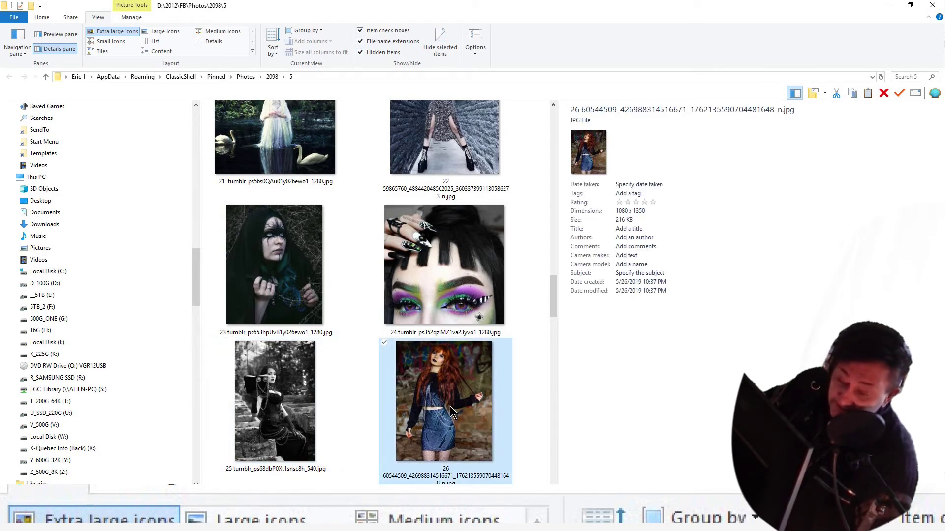
{"action": "key", "text": "Right"}
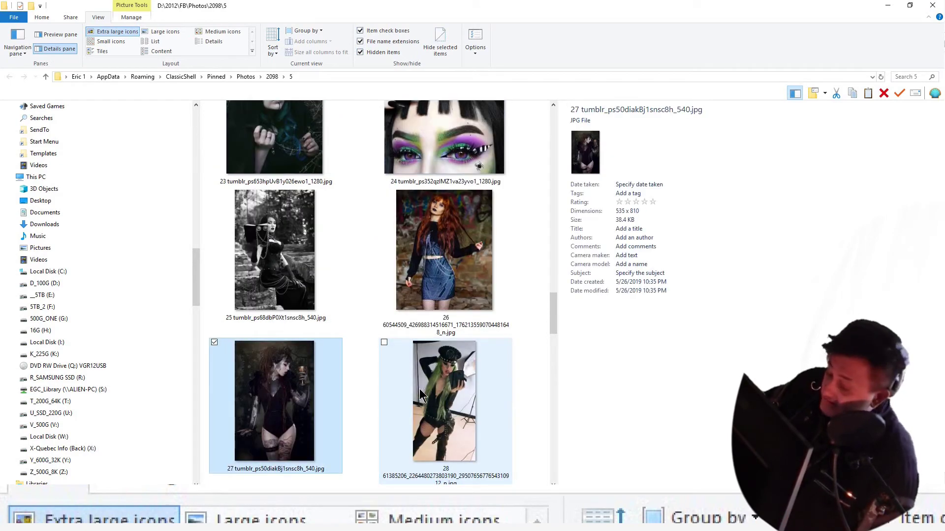
{"action": "left_click_drag", "start_coordinate": [299, 384], "coordinate": [313, 119]}
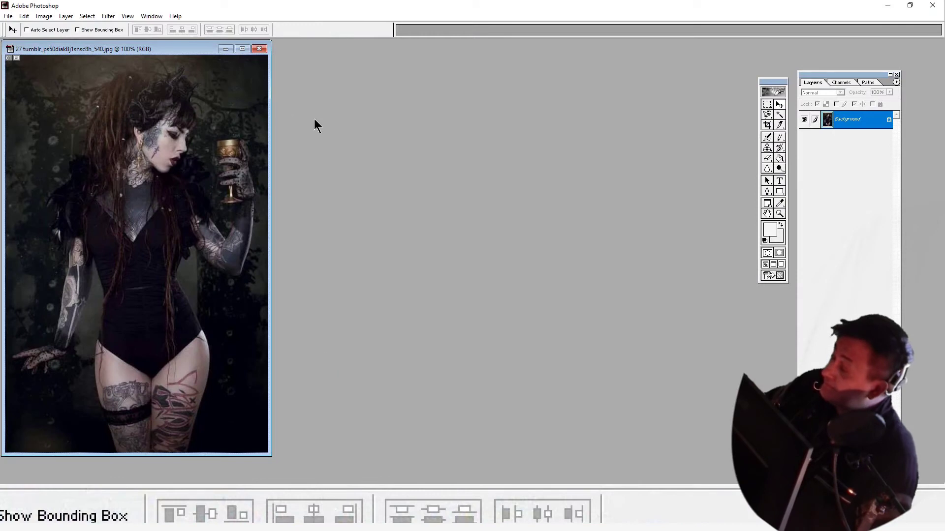
Resize photo 27 to a height of 960 pixels with proportions constrained.
{"action": "left_click", "coordinate": [44, 16]}
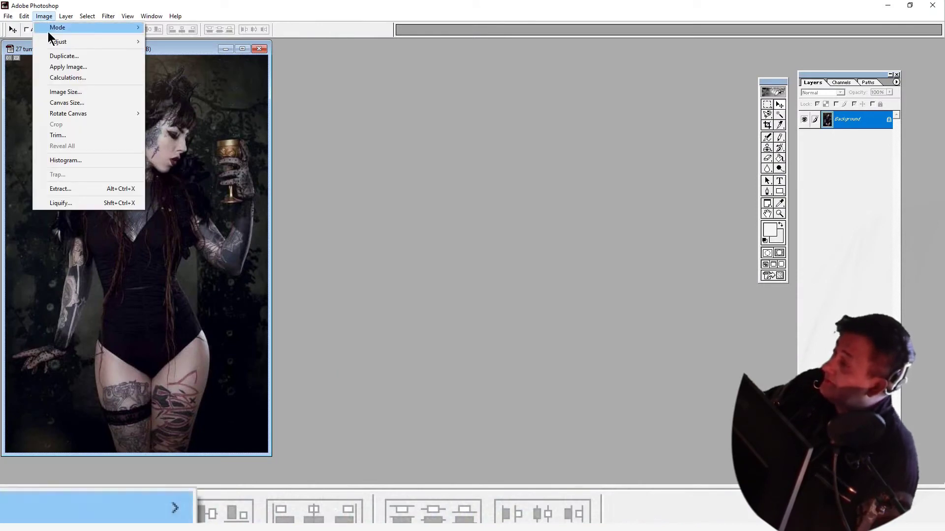
{"action": "left_click", "coordinate": [65, 92]}
{"action": "double_click", "coordinate": [311, 212]}
{"action": "type", "text": "960"}
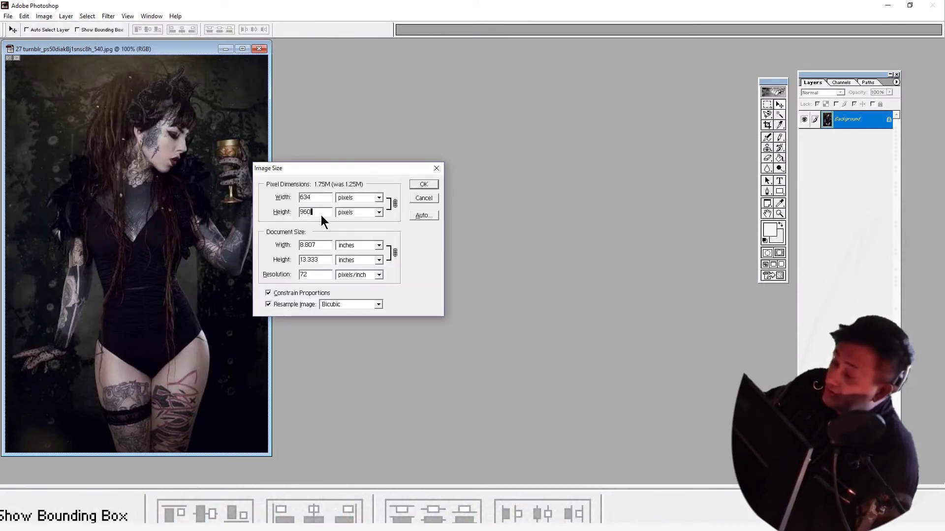
{"action": "left_click", "coordinate": [421, 184]}
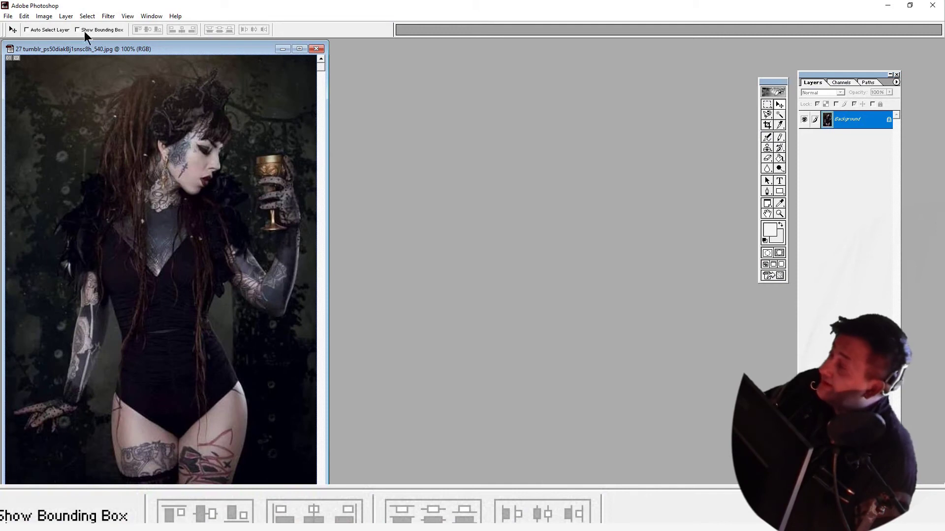
Apply Auto Contrast to photo 27 and close it, saving the changes.
{"action": "left_click", "coordinate": [45, 16]}
{"action": "mouse_move", "coordinate": [75, 41]}
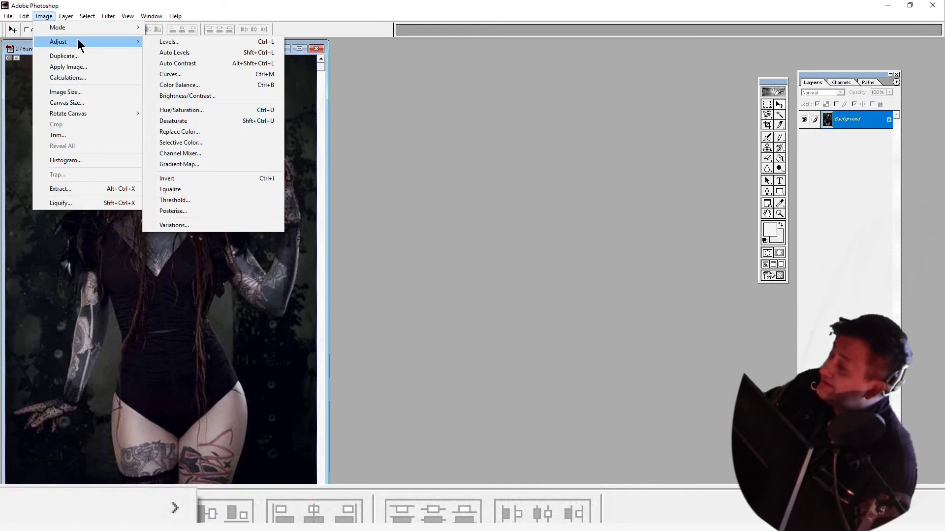
{"action": "left_click", "coordinate": [182, 65]}
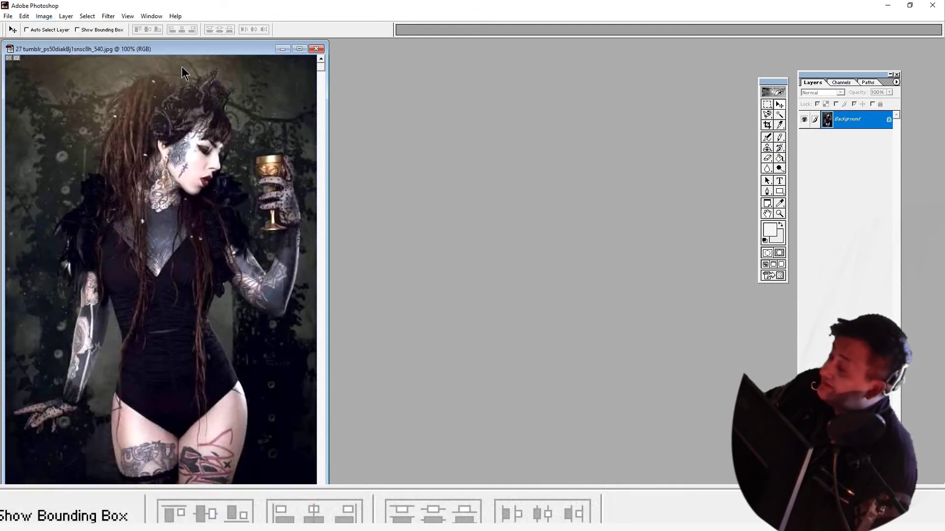
{"action": "left_click", "coordinate": [316, 49]}
{"action": "left_click", "coordinate": [439, 197]}
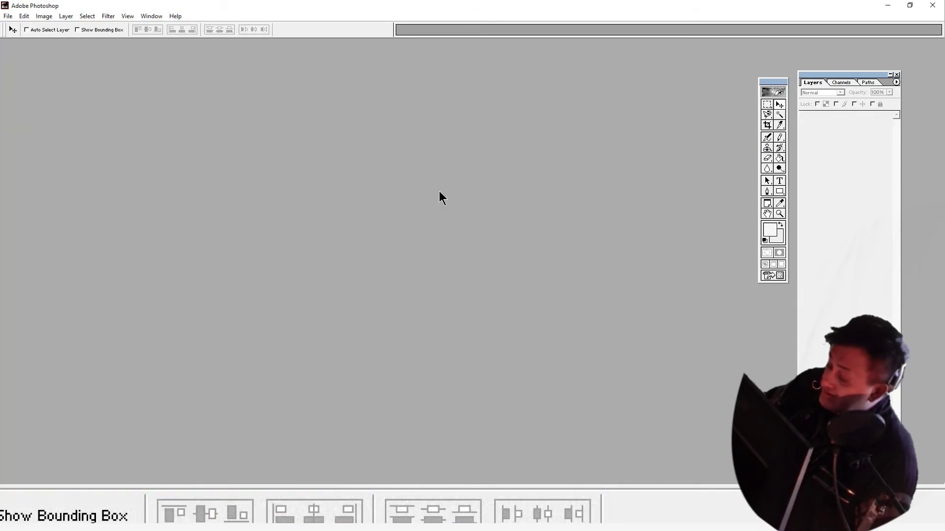
Check the dimensions of photos 27 and 28 in the folder and open photo 29 in Photoshop.
{"action": "key", "text": "alt+Tab"}
{"action": "left_click", "coordinate": [377, 373]}
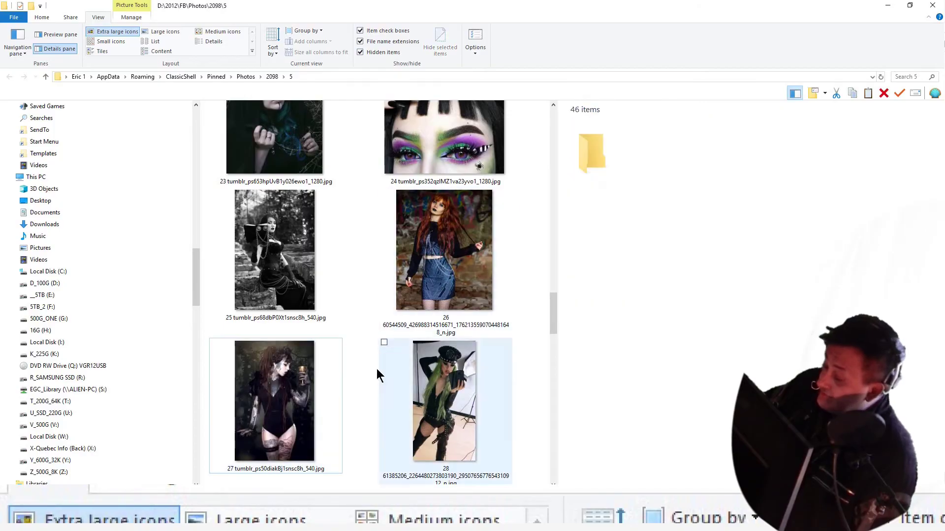
{"action": "left_click", "coordinate": [462, 397]}
{"action": "left_click", "coordinate": [303, 409]}
{"action": "left_click", "coordinate": [440, 398]}
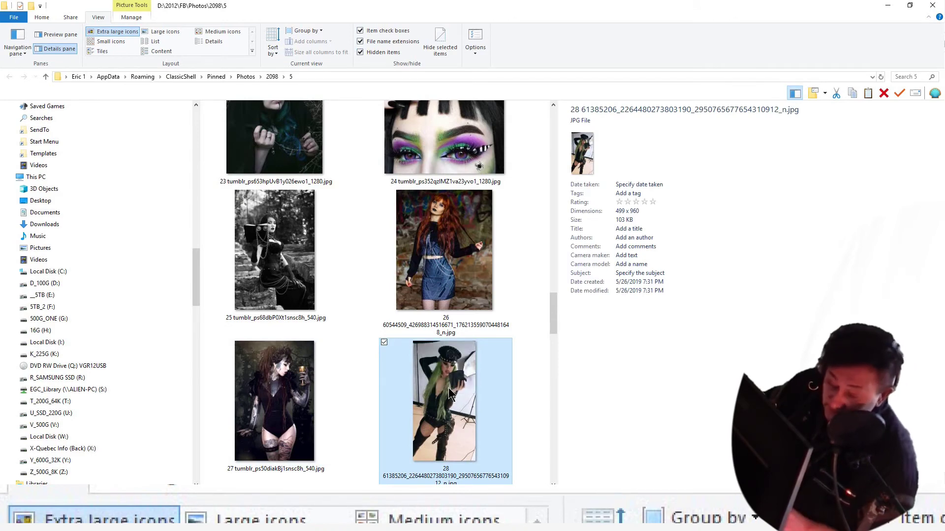
{"action": "key", "text": "Right"}
{"action": "double_click", "coordinate": [275, 396]}
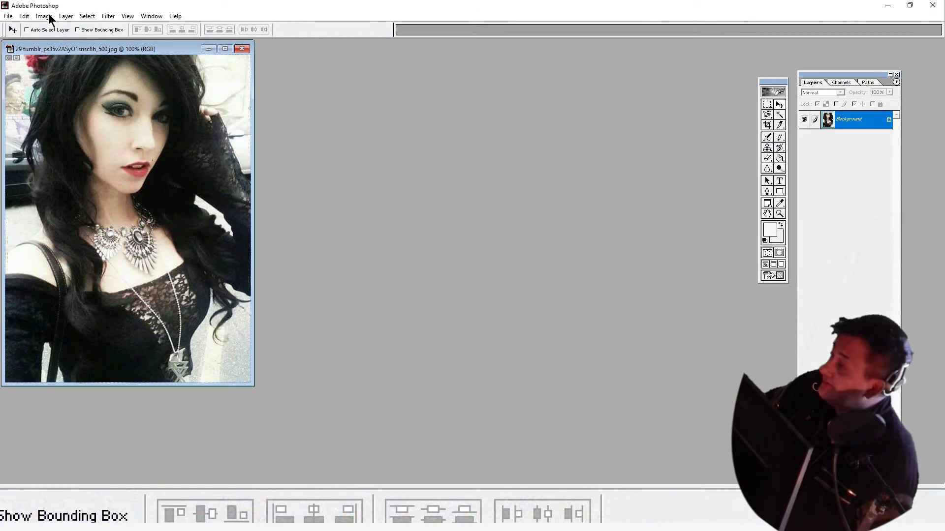
Resize photo 29 to a width of 720 pixels with proportions constrained.
{"action": "left_click", "coordinate": [48, 14]}
{"action": "left_click", "coordinate": [74, 92]}
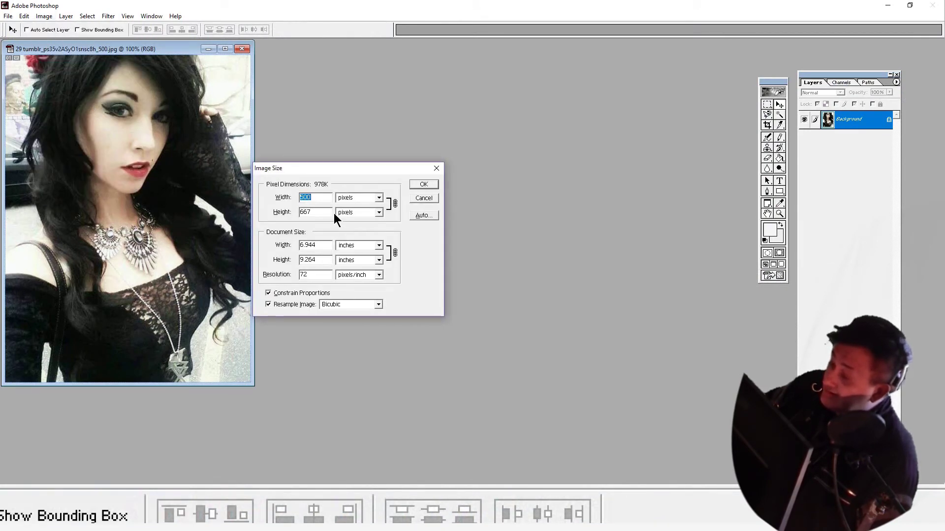
{"action": "type", "text": "720"}
{"action": "left_click", "coordinate": [430, 184]}
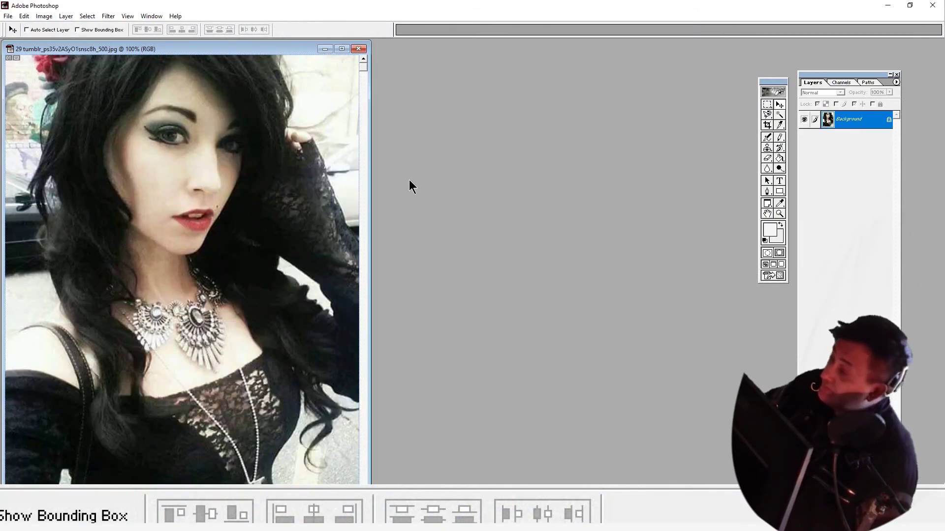
Apply Auto Contrast to photo 29 and close it, saving the changes.
{"action": "left_click", "coordinate": [42, 16]}
{"action": "mouse_move", "coordinate": [62, 42]}
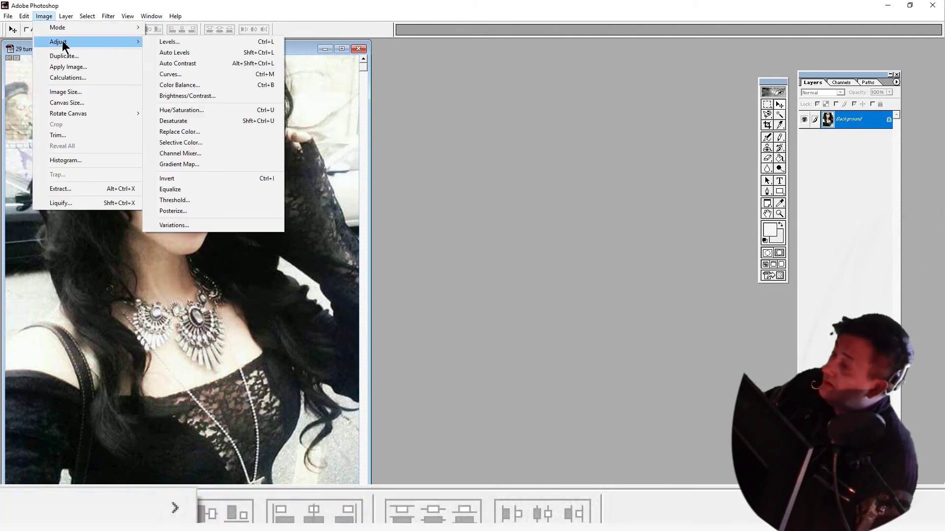
{"action": "left_click", "coordinate": [192, 63]}
{"action": "left_click", "coordinate": [358, 49]}
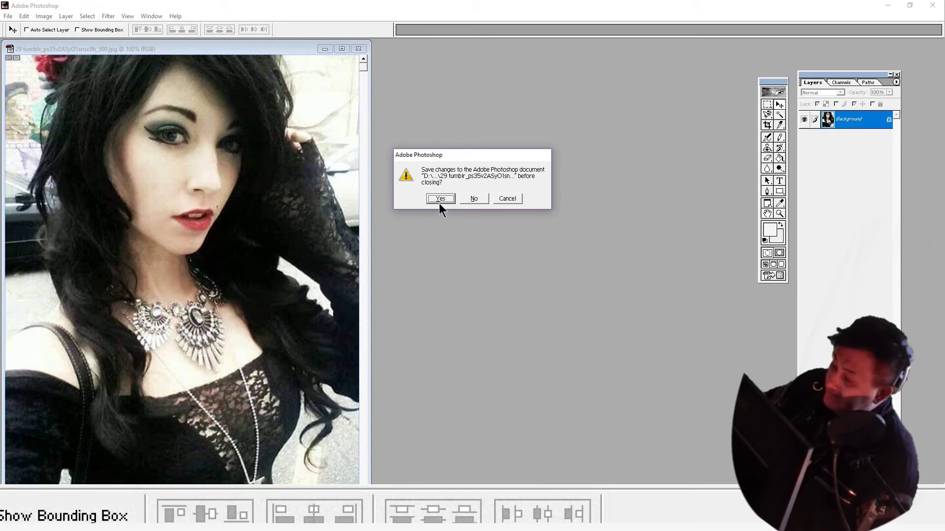
{"action": "left_click", "coordinate": [440, 200]}
Open photo 30 from the folder in Photoshop and resize it to a height of 960 pixels with proportions constrained.
{"action": "key", "text": "alt+Tab"}
{"action": "mouse_move", "coordinate": [440, 418]}
{"action": "left_mouse_down"}
{"action": "mouse_move", "coordinate": [447, 410]}
{"action": "mouse_move", "coordinate": [450, 421]}
{"action": "left_mouse_up"}
{"action": "key", "text": "alt+Tab"}
{"action": "left_click", "coordinate": [44, 16]}
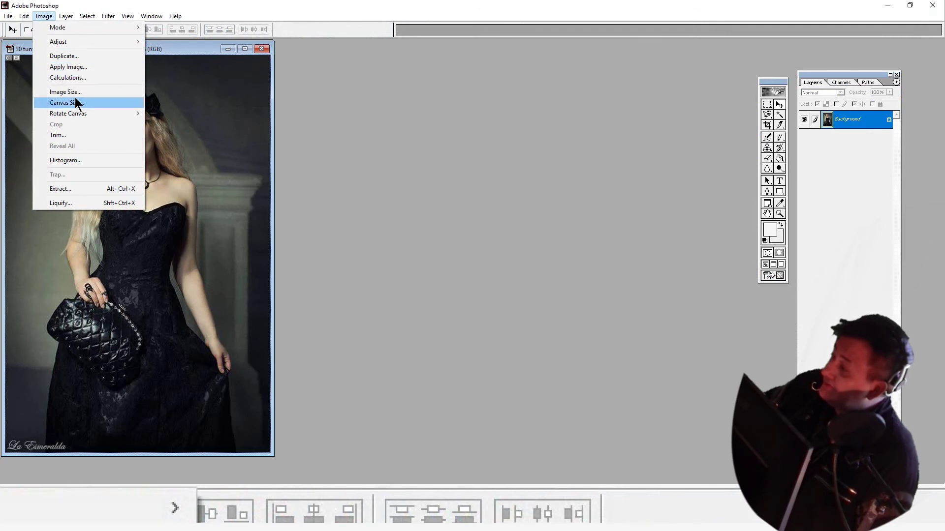
{"action": "left_click", "coordinate": [80, 95]}
{"action": "left_click_drag", "start_coordinate": [329, 215], "coordinate": [277, 214]}
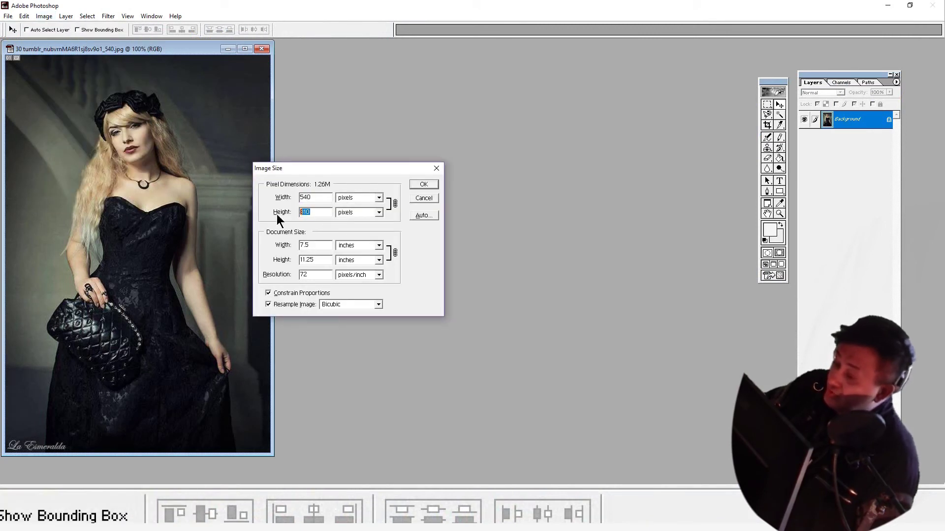
{"action": "type", "text": "1000"}
{"action": "left_click", "coordinate": [424, 185]}
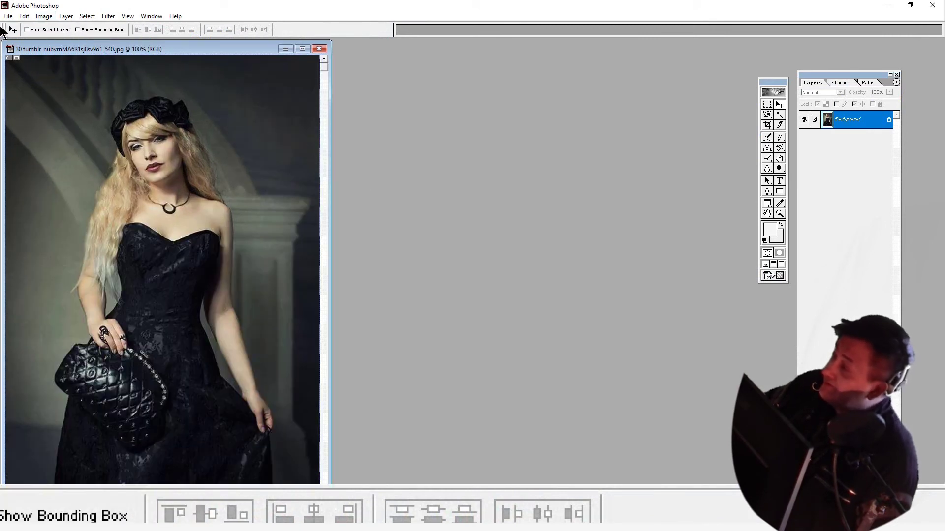
Apply Auto Contrast to photo 30 and close it, saving the changes.
{"action": "left_click", "coordinate": [44, 15]}
{"action": "mouse_move", "coordinate": [99, 41]}
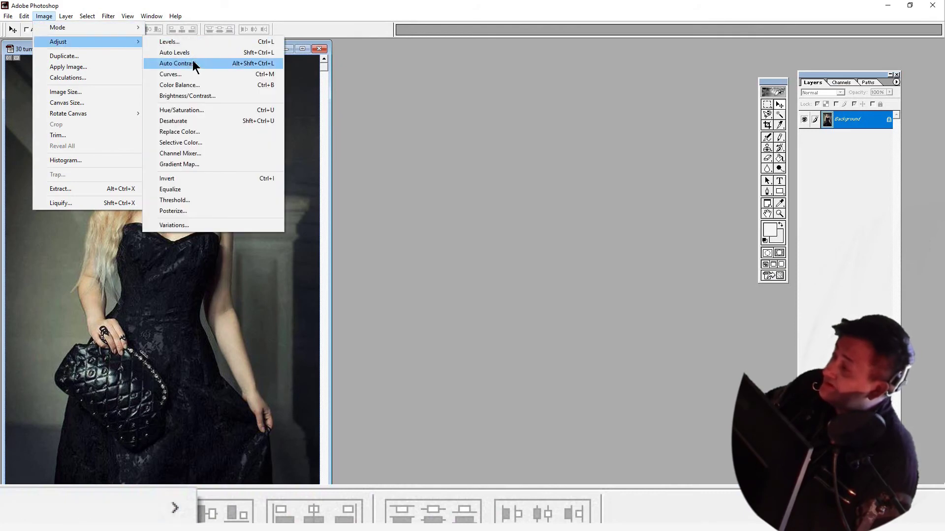
{"action": "left_click", "coordinate": [194, 63]}
{"action": "left_click", "coordinate": [319, 49]}
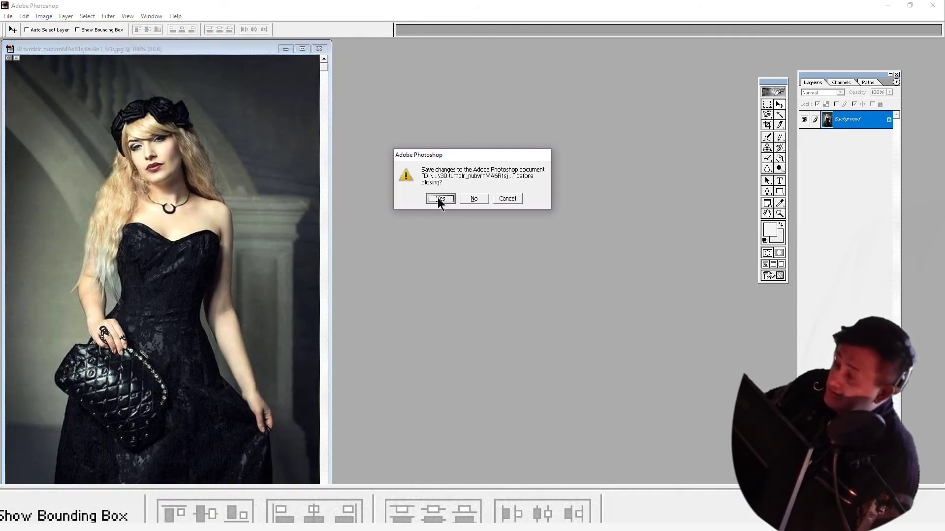
{"action": "left_click", "coordinate": [440, 199]}
Check the dimensions of photos 30 to 33 in the folder and open photo 33 in Photoshop.
{"action": "key", "text": "alt+Tab"}
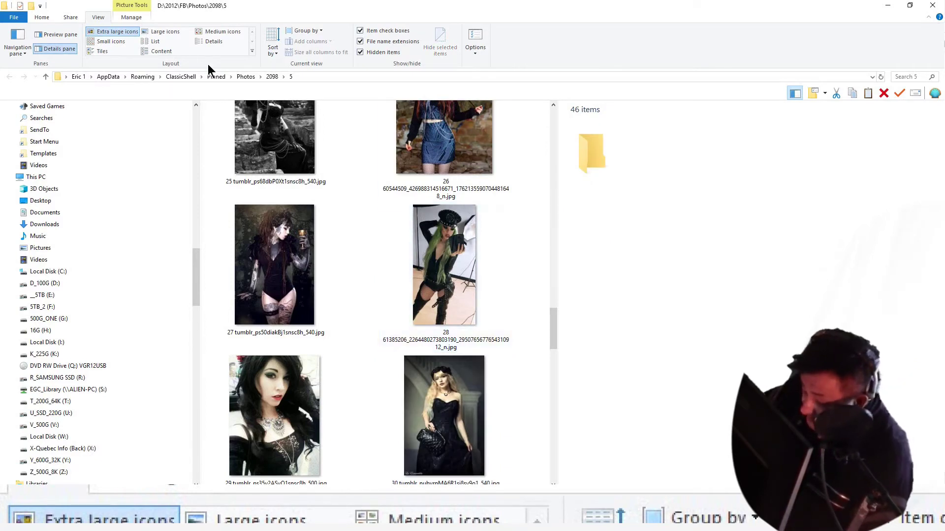
{"action": "scroll", "coordinate": [189, 64], "scroll_direction": "down", "scroll_amount": 1}
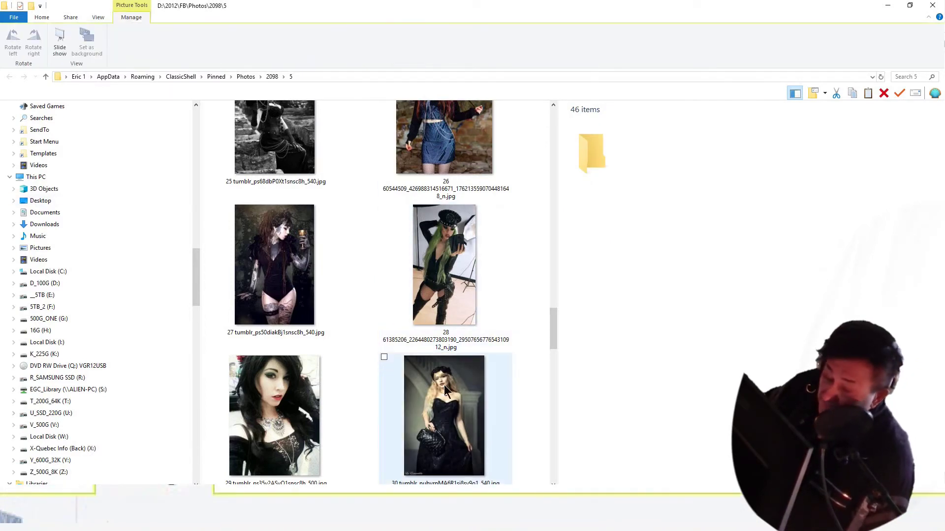
{"action": "left_click", "coordinate": [443, 380]}
{"action": "key", "text": "Right"}
{"action": "key", "text": "Right"}
{"action": "key", "text": "Right"}
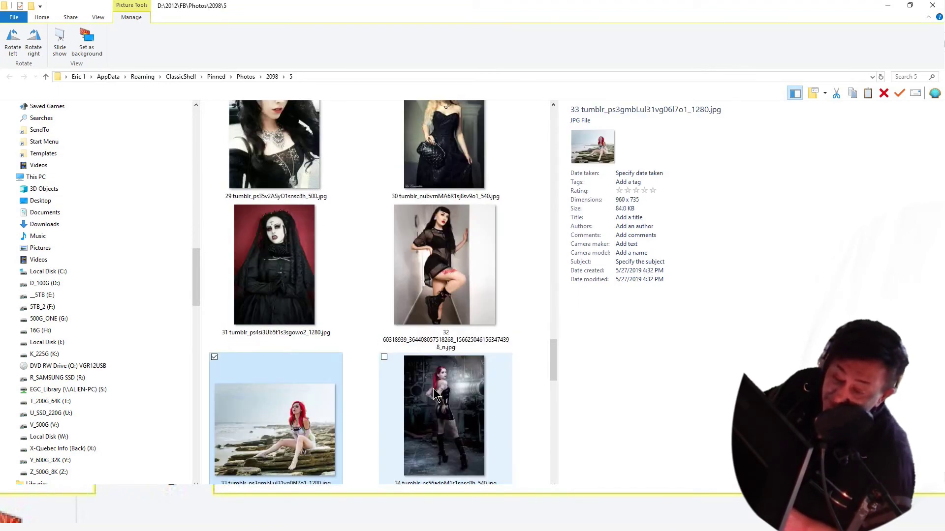
{"action": "double_click", "coordinate": [286, 421]}
Resize photo 33 to a height of 960 pixels with proportions constrained.
{"action": "left_click", "coordinate": [44, 16]}
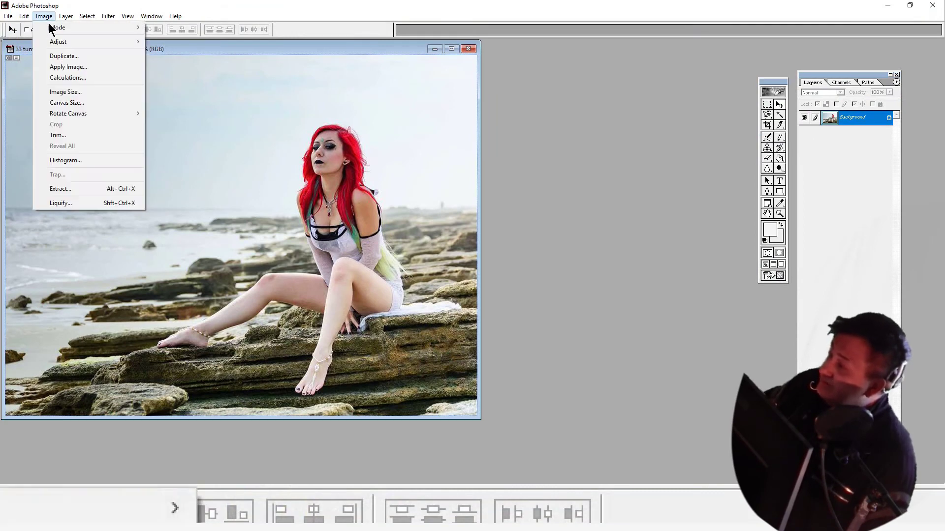
{"action": "left_click", "coordinate": [88, 92]}
{"action": "type", "text": "980"}
{"action": "left_click", "coordinate": [430, 187]}
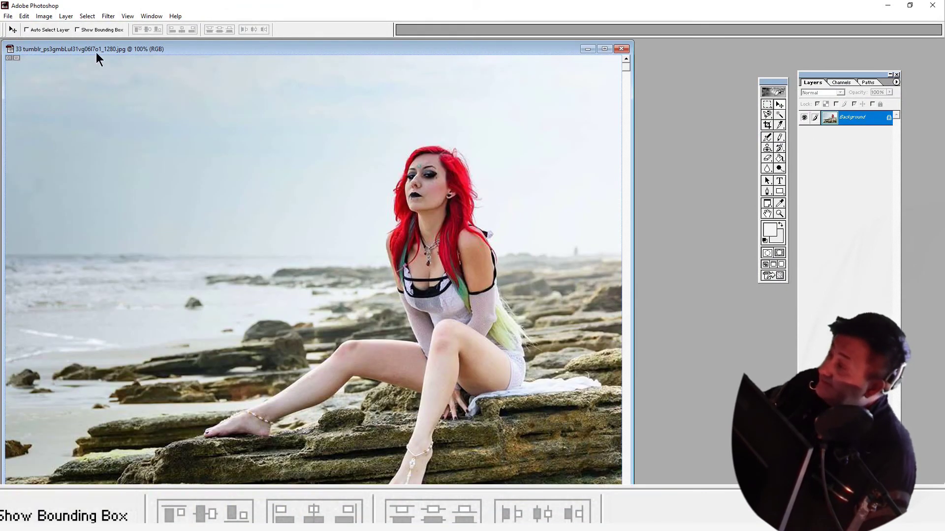
Apply Auto Contrast to photo 33 and close it, saving the changes.
{"action": "left_click", "coordinate": [44, 15]}
{"action": "mouse_move", "coordinate": [64, 38]}
{"action": "left_click", "coordinate": [204, 69]}
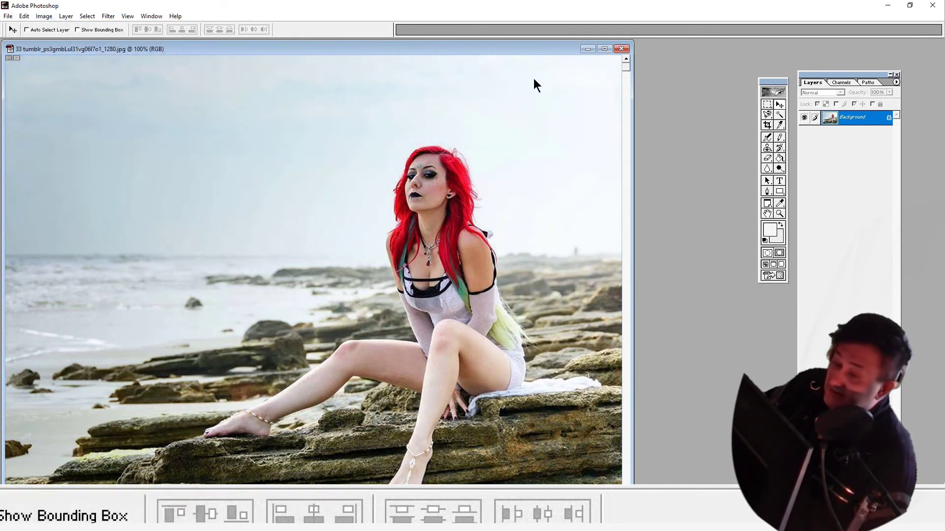
{"action": "left_click", "coordinate": [621, 49]}
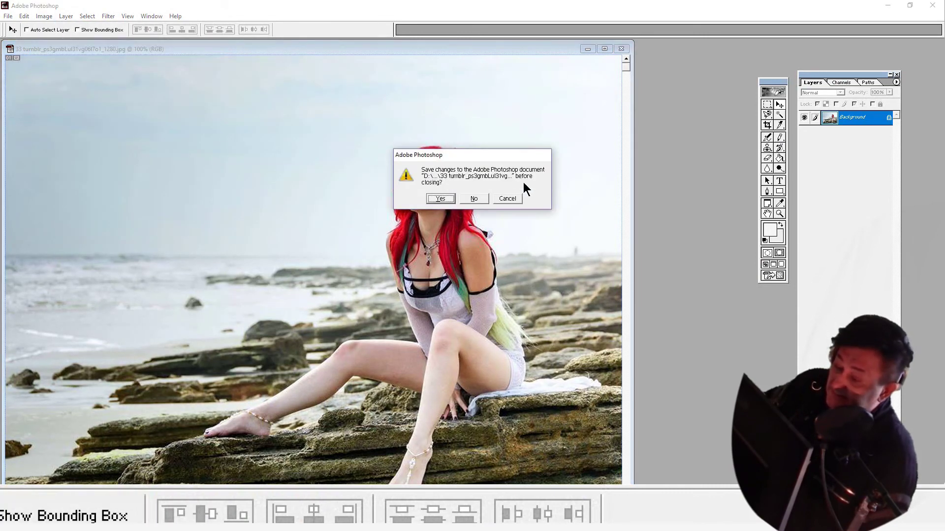
{"action": "left_click", "coordinate": [450, 198]}
Check the dimensions of photo 34 in the folder and open it in Photoshop.
{"action": "key", "text": "alt+Tab"}
{"action": "left_click", "coordinate": [443, 416]}
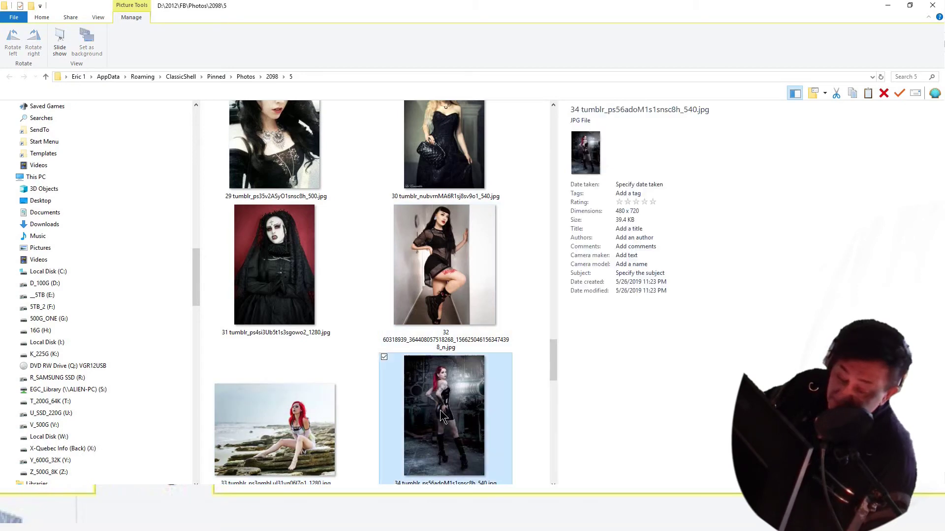
{"action": "left_click_drag", "start_coordinate": [443, 416], "coordinate": [448, 425]}
{"action": "key", "text": "alt+Tab"}
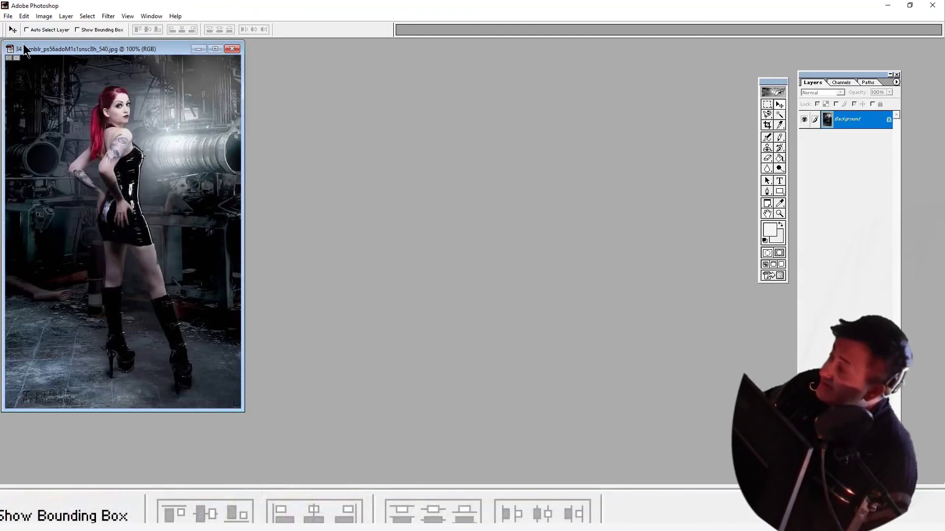
Resize photo 34 to a height of 960 pixels with proportions constrained.
{"action": "left_click", "coordinate": [44, 15]}
{"action": "left_click", "coordinate": [76, 91]}
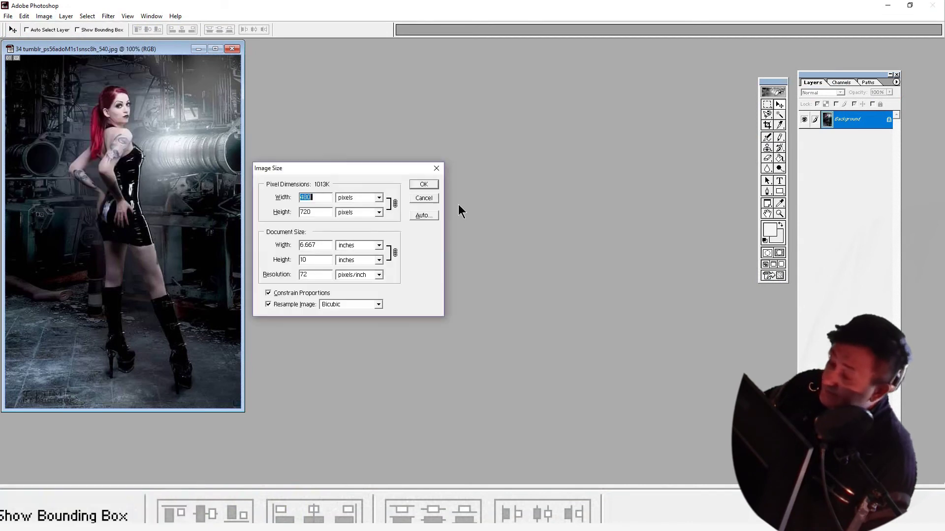
{"action": "key", "text": "BackSpace"}
{"action": "key", "text": "BackSpace"}
{"action": "key", "text": "BackSpace"}
{"action": "type", "text": "960"}
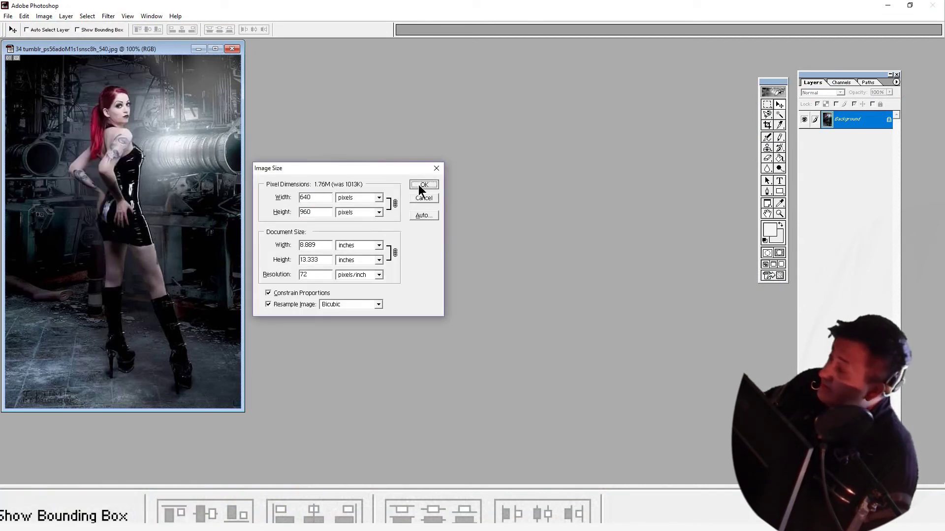
{"action": "left_click", "coordinate": [423, 185]}
Apply Auto Contrast to photo 34 and close it, saving the changes.
{"action": "left_click", "coordinate": [43, 16]}
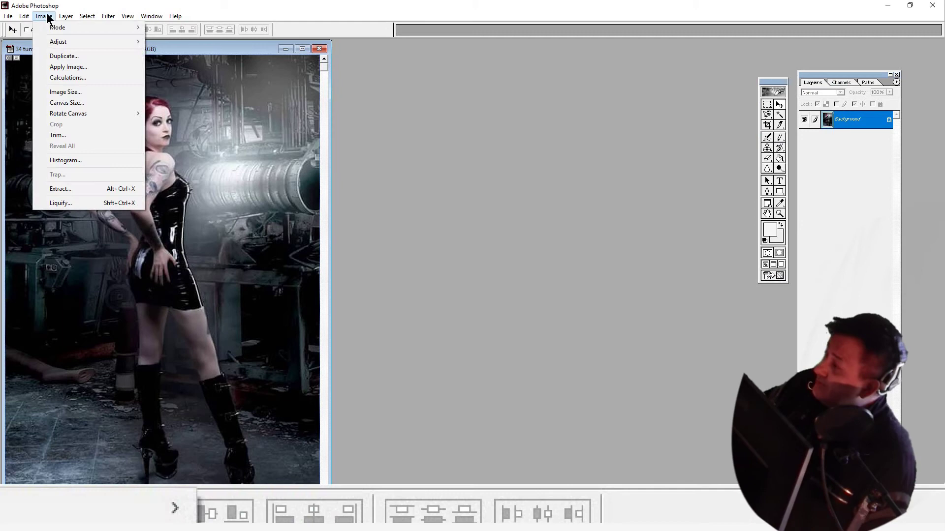
{"action": "mouse_move", "coordinate": [69, 41]}
{"action": "left_click", "coordinate": [233, 58]}
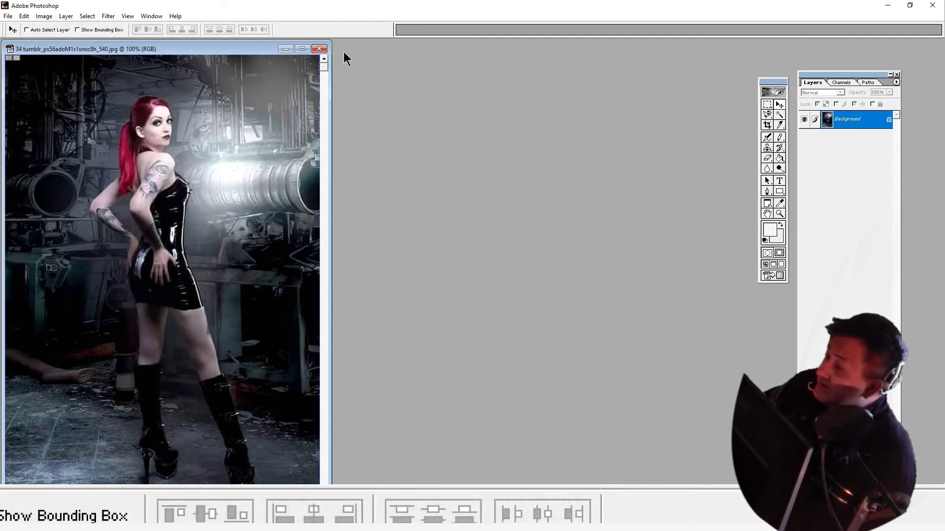
{"action": "left_click", "coordinate": [324, 49]}
{"action": "left_click", "coordinate": [438, 199]}
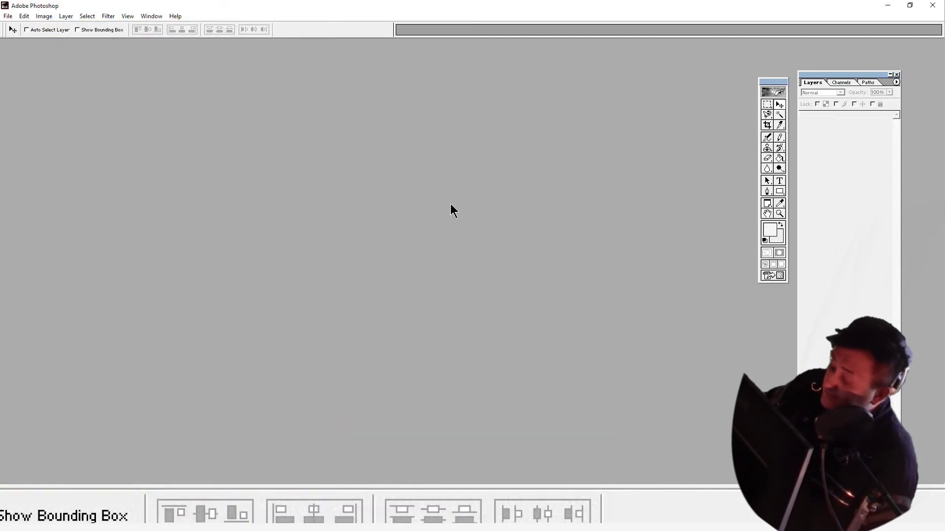
Check the dimensions of photos 34 to 36 in the folder and open photo 36 in Photoshop.
{"action": "key", "text": "alt+Tab"}
{"action": "left_click", "coordinate": [463, 440]}
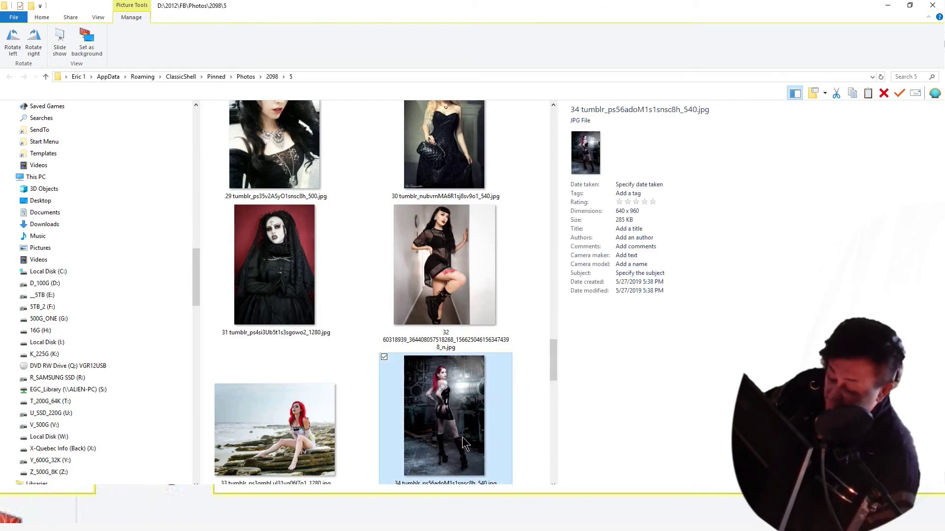
{"action": "key", "text": "Right"}
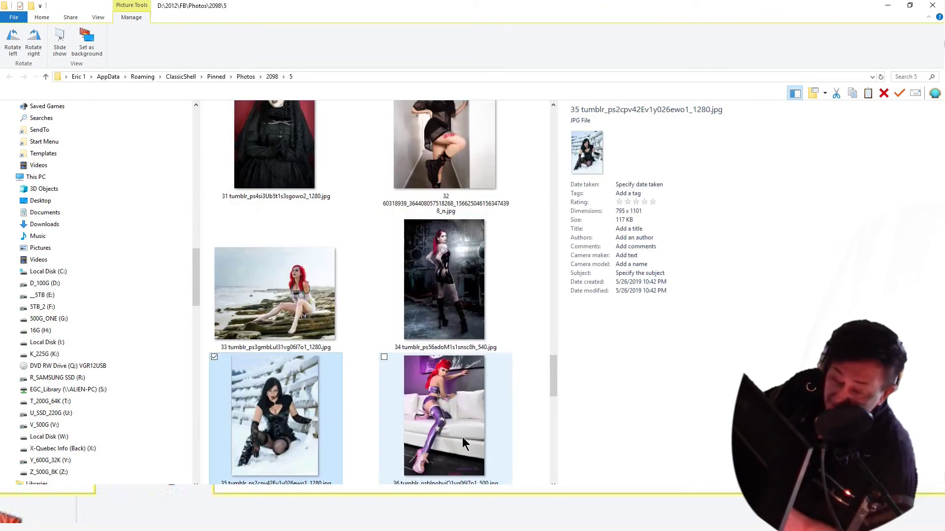
{"action": "key", "text": "Right"}
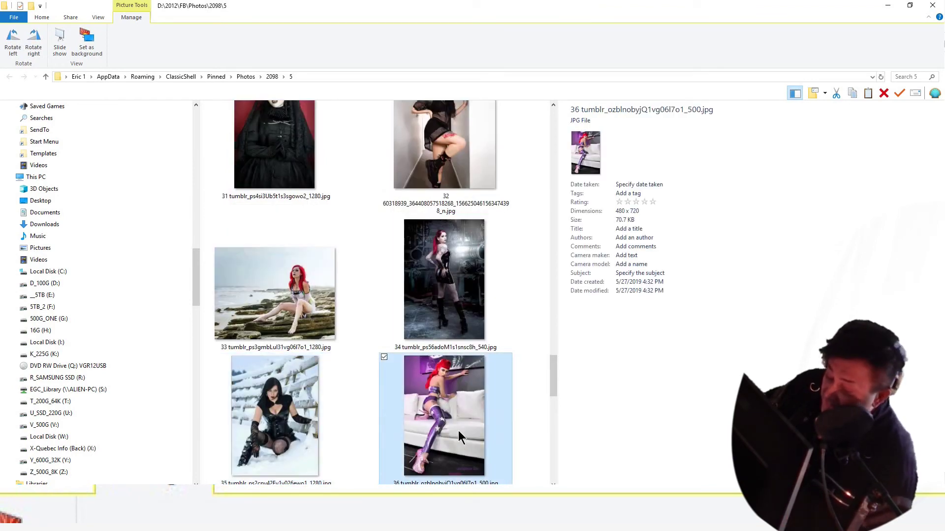
{"action": "double_click", "coordinate": [467, 447]}
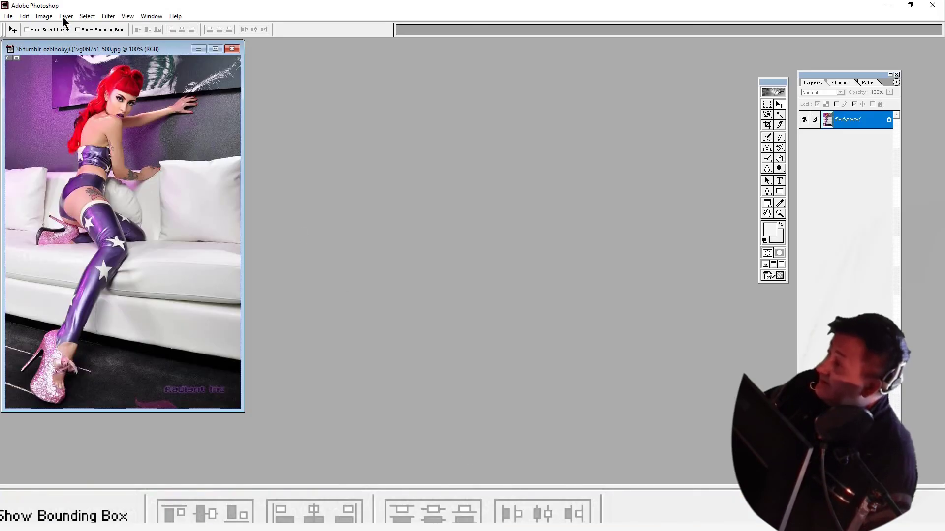
Resize photo 36 to 640 by 960 pixels with proportions constrained.
{"action": "left_click", "coordinate": [44, 16]}
{"action": "left_click", "coordinate": [99, 92]}
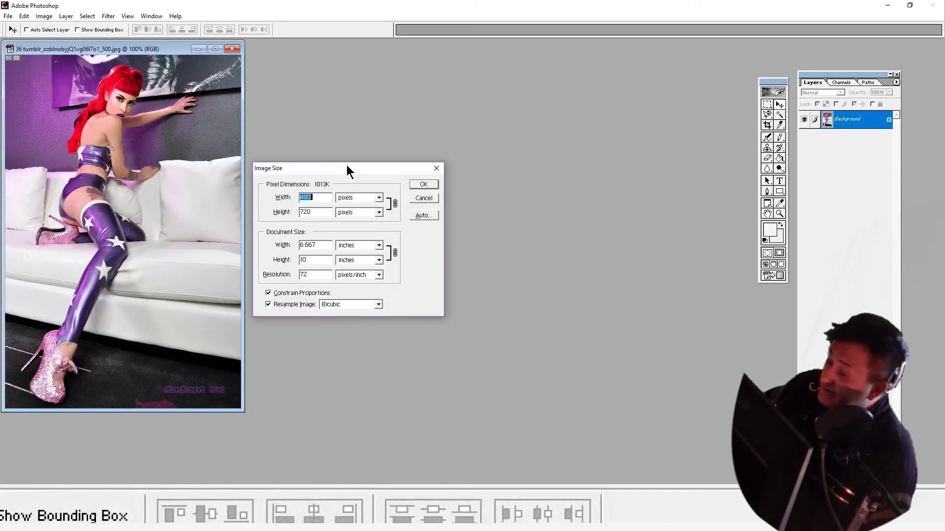
{"action": "type", "text": "640"}
{"action": "left_click", "coordinate": [426, 185]}
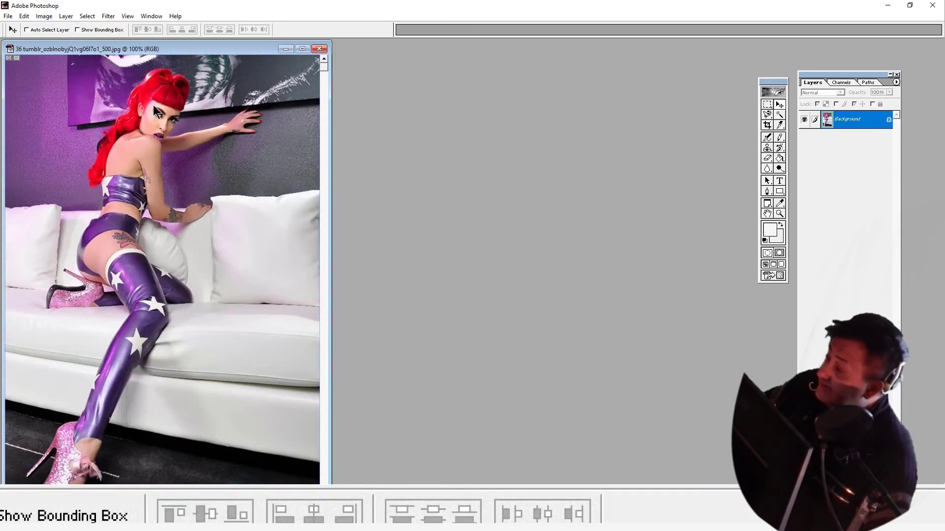
Apply Auto Contrast to photo 36 and close it, saving the changes.
{"action": "left_click", "coordinate": [44, 16]}
{"action": "mouse_move", "coordinate": [67, 42]}
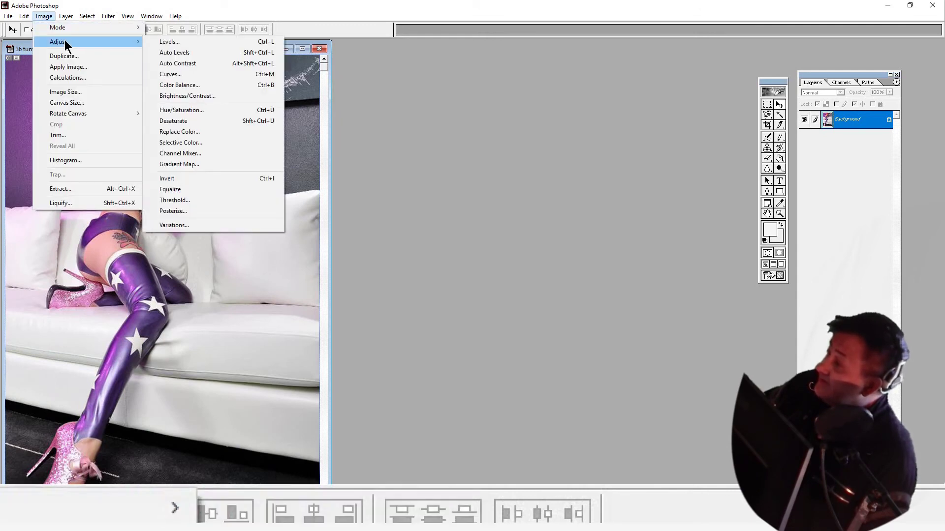
{"action": "left_click", "coordinate": [186, 64]}
{"action": "left_click", "coordinate": [319, 48]}
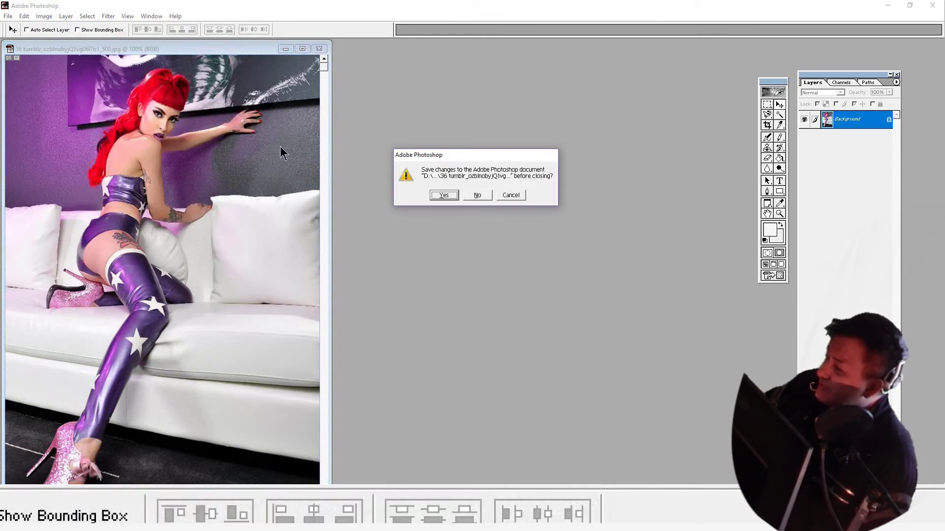
{"action": "left_click", "coordinate": [448, 195]}
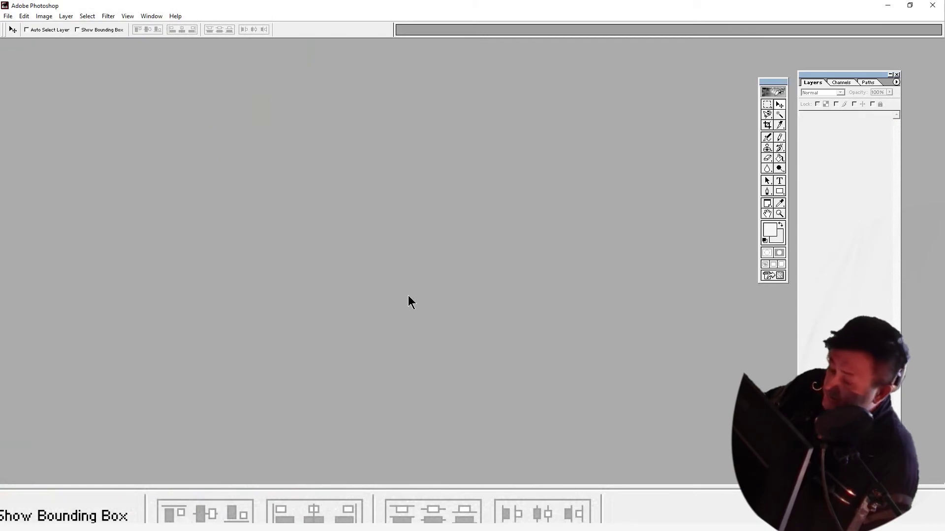
Check the dimensions of photos 36 to 38 in the folder and open photo 38 in Photoshop.
{"action": "key", "text": "alt+Tab"}
{"action": "left_click", "coordinate": [456, 413]}
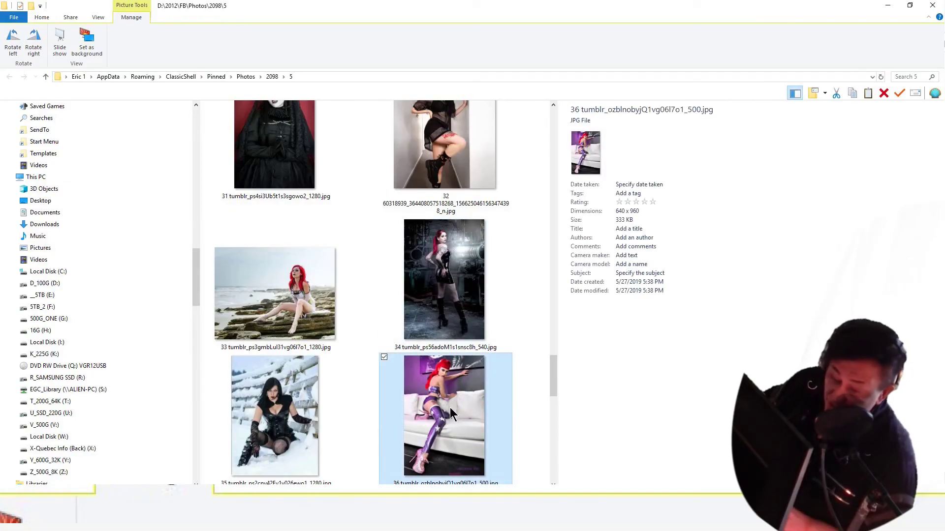
{"action": "key", "text": "Right"}
{"action": "key", "text": "Left"}
{"action": "key", "text": "Right"}
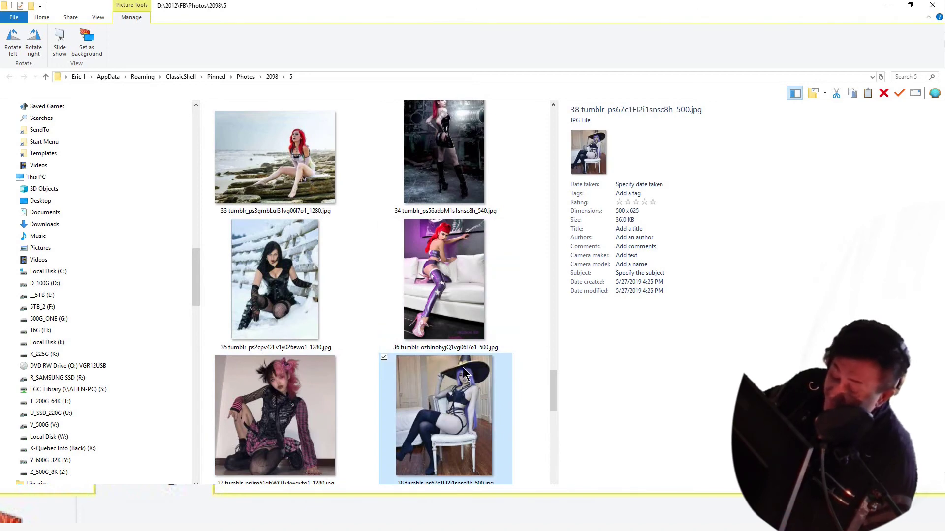
{"action": "double_click", "coordinate": [466, 410]}
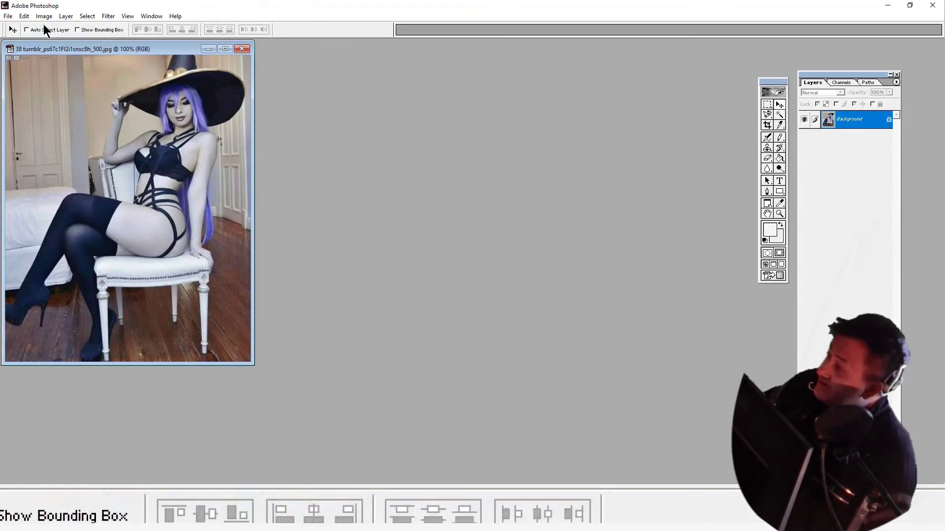
Resize photo 38 to a height of 960 pixels with proportions constrained.
{"action": "left_click", "coordinate": [43, 16]}
{"action": "left_click", "coordinate": [69, 93]}
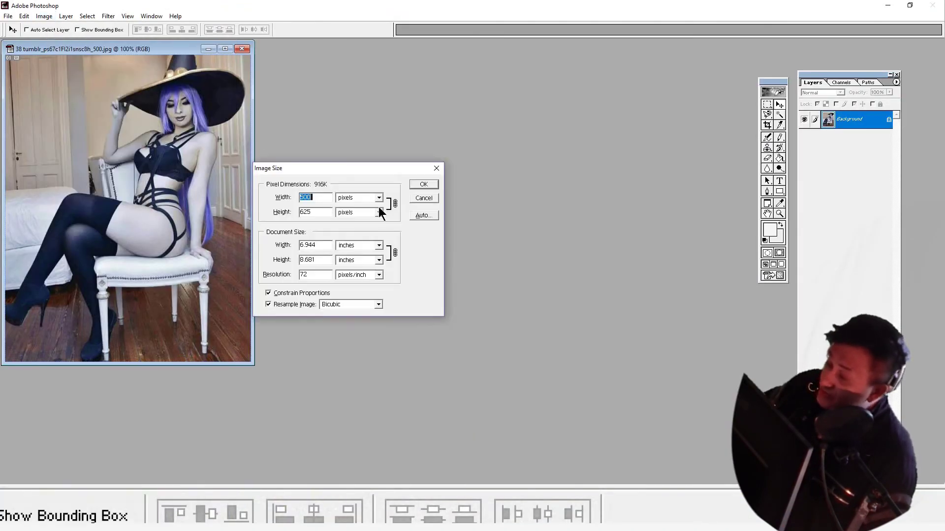
{"action": "type", "text": "960"}
{"action": "left_click", "coordinate": [424, 184]}
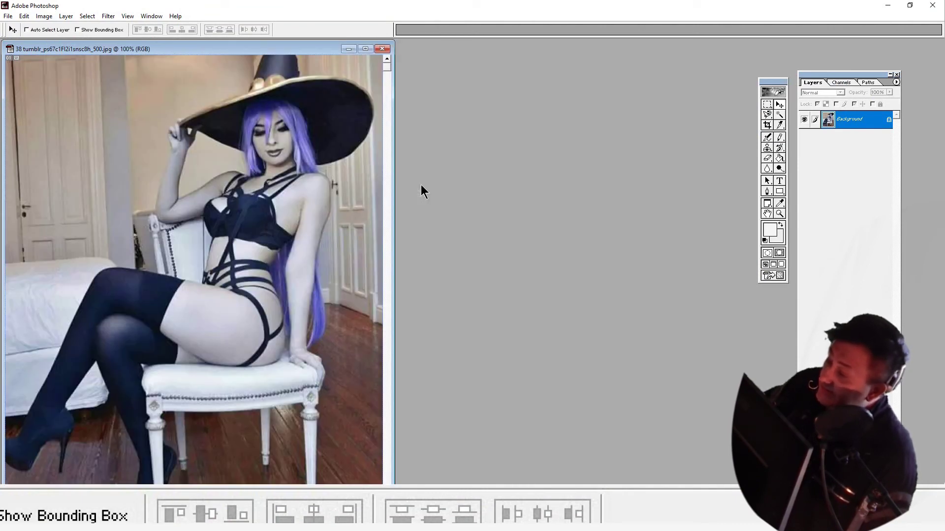
Apply Auto Contrast to photo 38 and close it, saving the changes.
{"action": "left_click", "coordinate": [38, 15]}
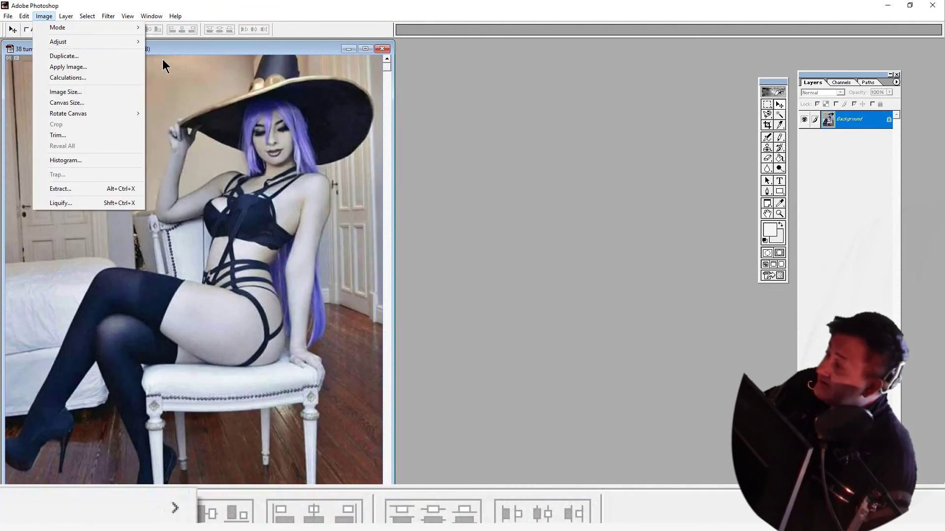
{"action": "mouse_move", "coordinate": [111, 41]}
{"action": "left_click", "coordinate": [182, 64]}
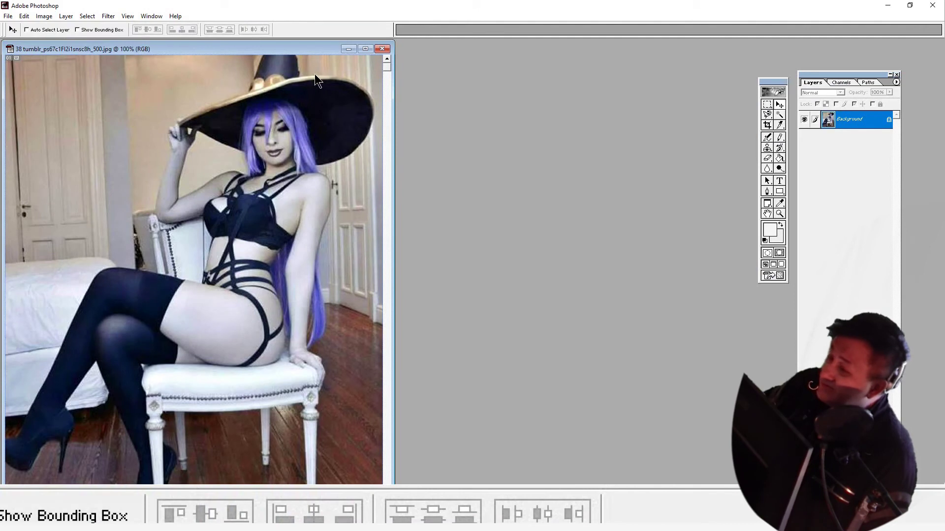
{"action": "left_click", "coordinate": [382, 49]}
{"action": "left_click", "coordinate": [445, 193]}
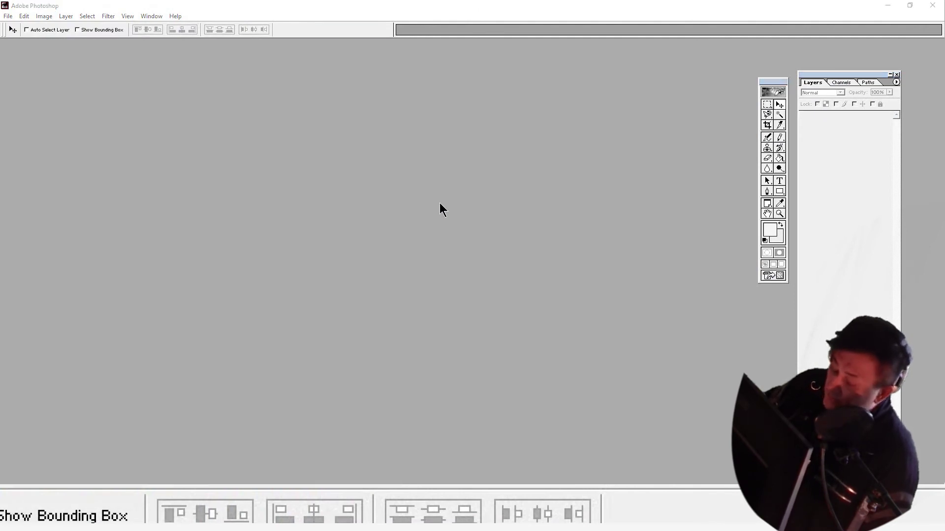
Check the dimensions of photo 39 in the folder and open it in Photoshop.
{"action": "key", "text": "alt+Tab"}
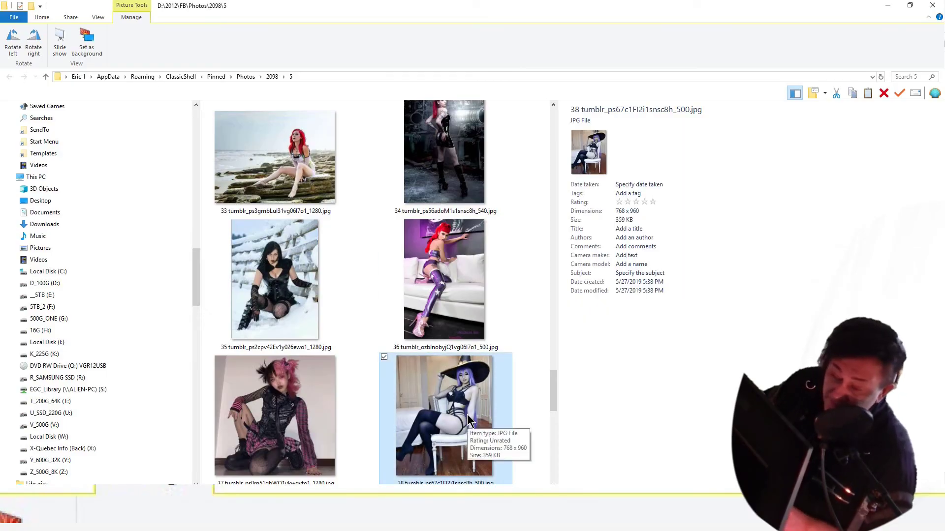
{"action": "key", "text": "Right"}
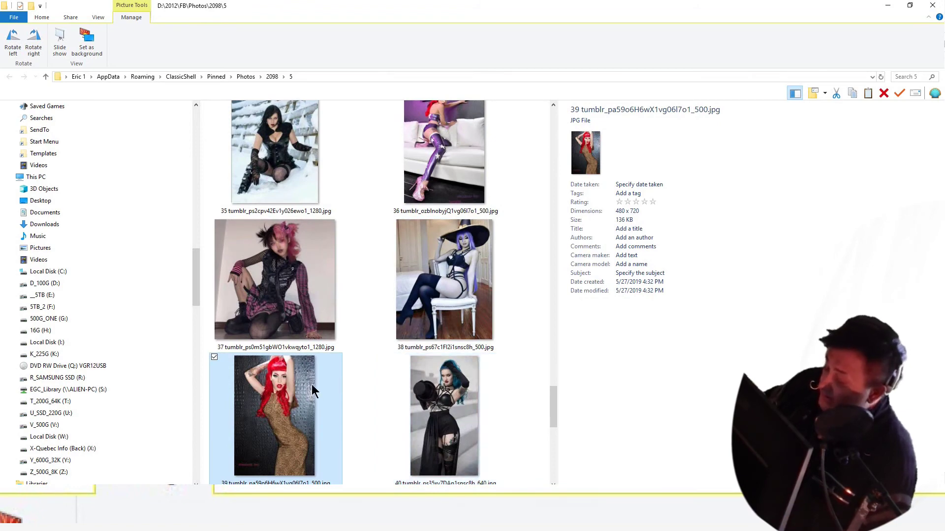
{"action": "double_click", "coordinate": [316, 417]}
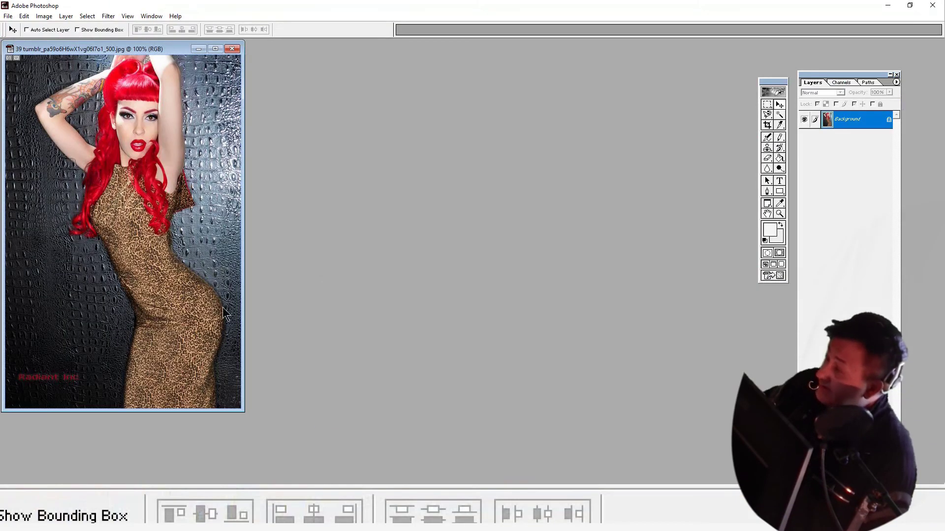
Resize photo 39 to 640 by 960 pixels with proportions constrained.
{"action": "left_click", "coordinate": [51, 14]}
{"action": "left_click", "coordinate": [85, 93]}
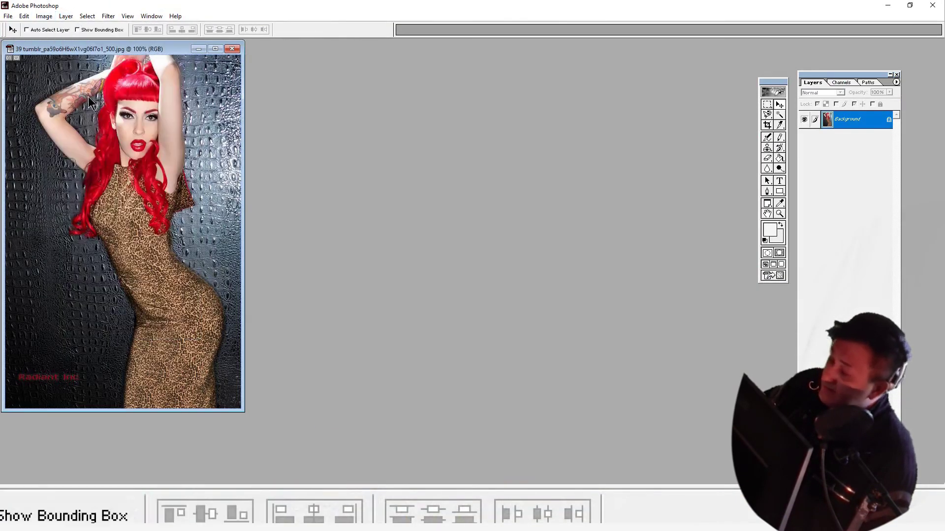
{"action": "key", "text": "BackSpace"}
{"action": "key", "text": "BackSpace"}
{"action": "key", "text": "BackSpace"}
{"action": "type", "text": "960"}
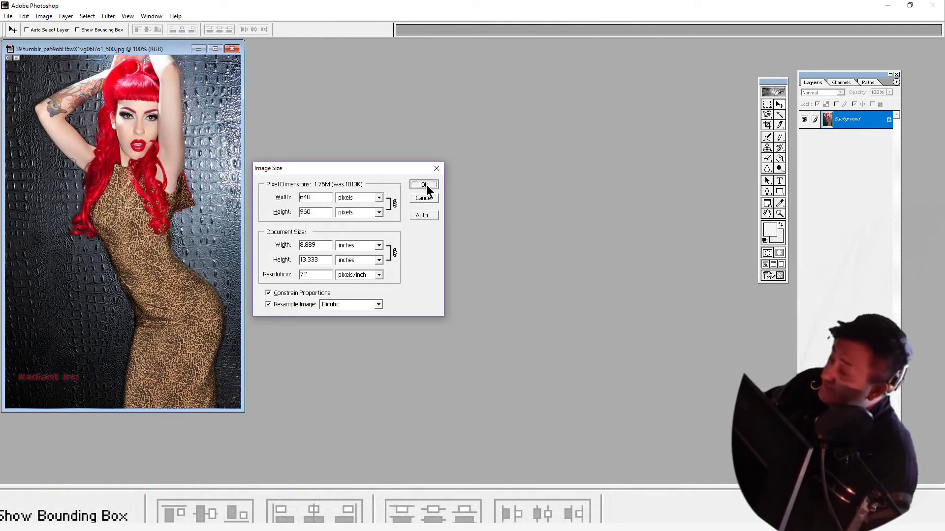
{"action": "left_click", "coordinate": [424, 185]}
Apply Auto Contrast to photo 39 and close it, saving the changes.
{"action": "left_click", "coordinate": [44, 16]}
{"action": "mouse_move", "coordinate": [59, 40]}
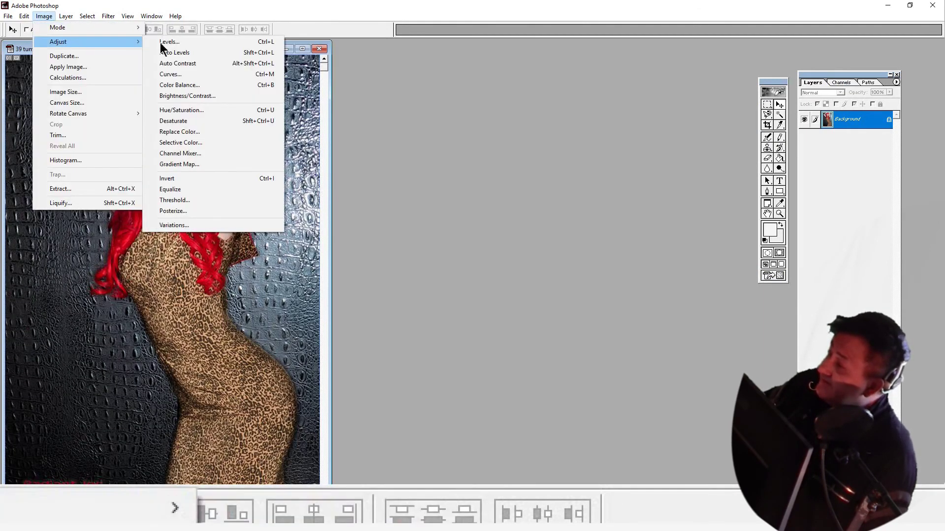
{"action": "left_click", "coordinate": [215, 63]}
{"action": "left_click", "coordinate": [319, 49]}
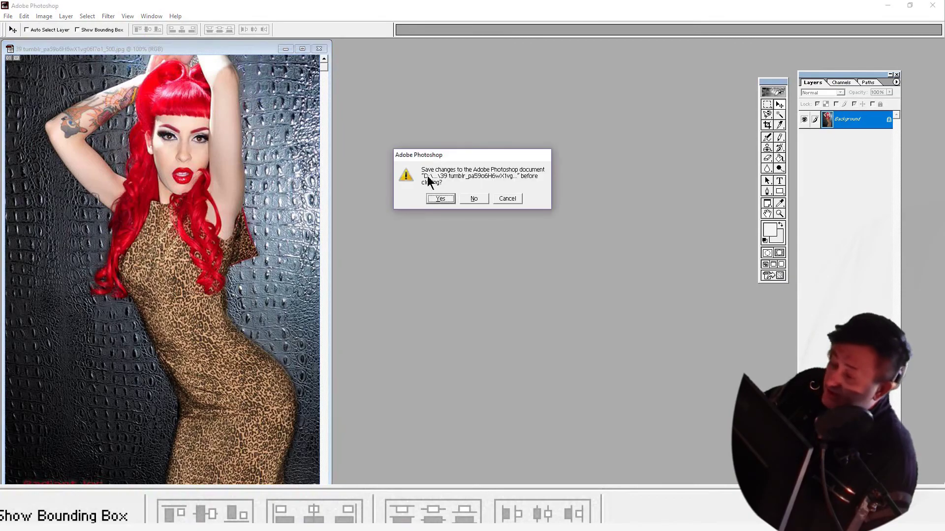
{"action": "left_click", "coordinate": [440, 198]}
Check the dimensions of photos 40 to 45 in the folder and open photo 46 in Photoshop.
{"action": "key", "text": "alt+Tab"}
{"action": "left_click", "coordinate": [442, 411]}
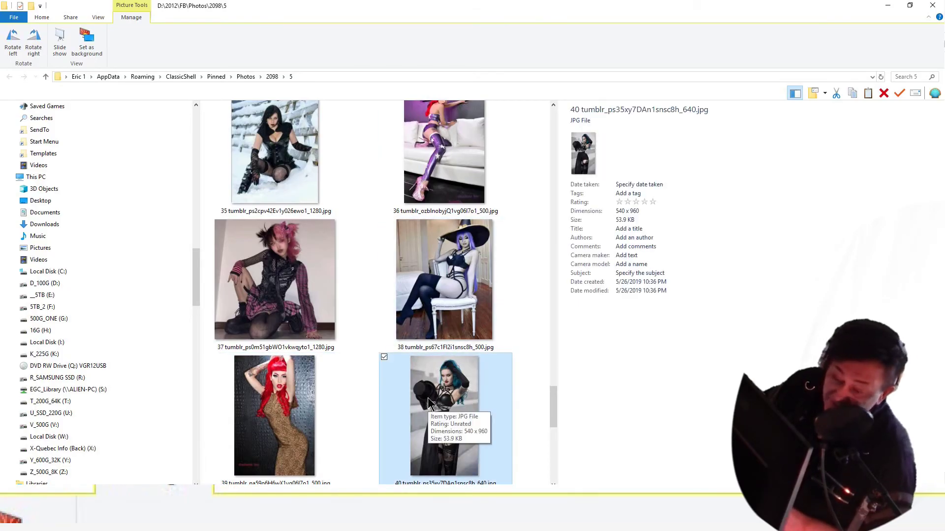
{"action": "key", "text": "Right"}
{"action": "left_click", "coordinate": [429, 404]}
{"action": "key", "text": "Right"}
{"action": "key", "text": "Right"}
{"action": "key", "text": "Right"}
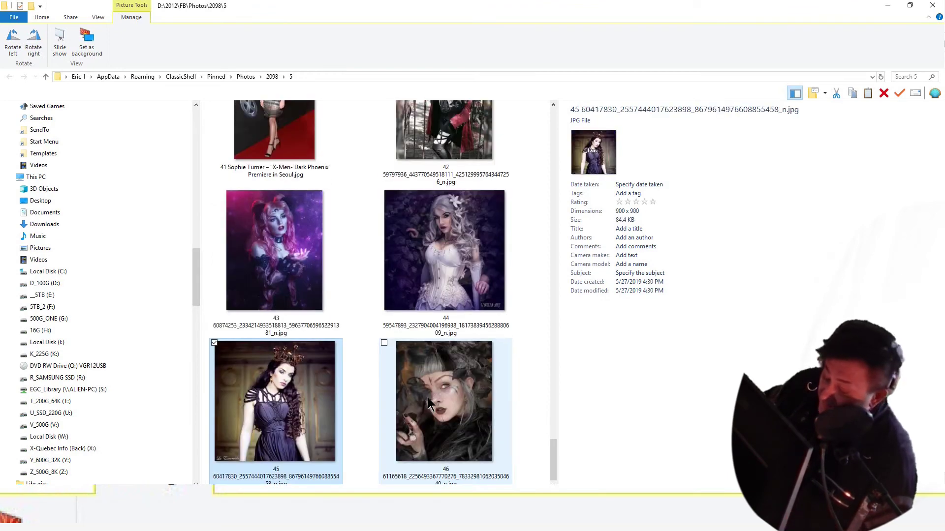
{"action": "double_click", "coordinate": [429, 405]}
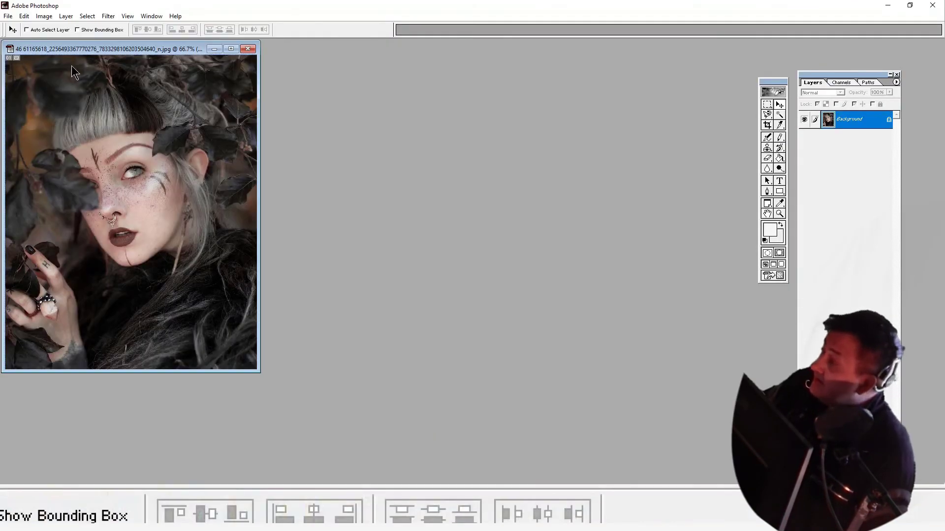
Check the pixel dimensions of photo 46 without changing them and close the photo.
{"action": "left_click", "coordinate": [49, 15]}
{"action": "left_click", "coordinate": [93, 91]}
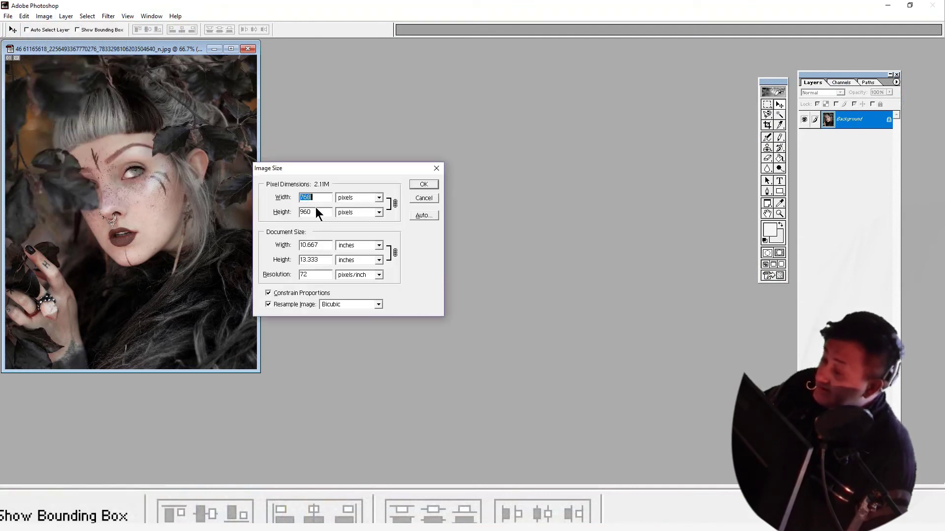
{"action": "left_click", "coordinate": [425, 199]}
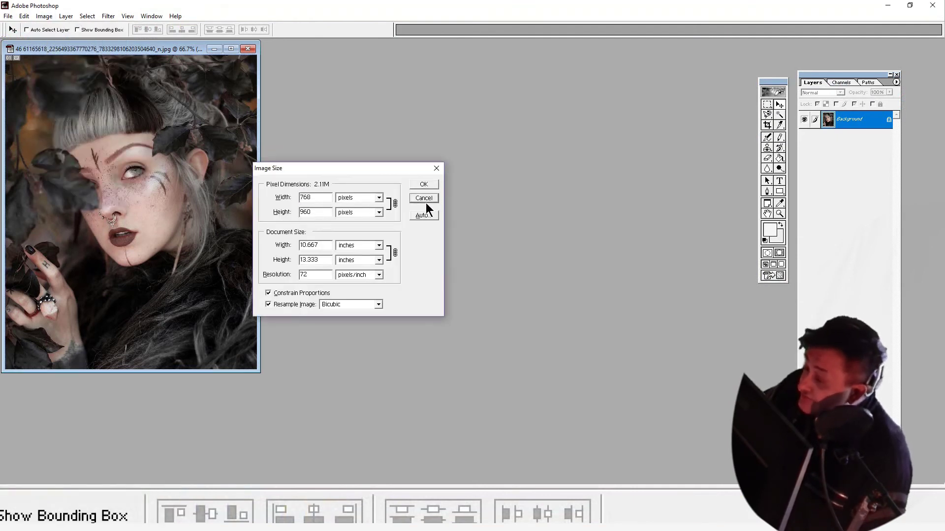
{"action": "left_click", "coordinate": [247, 49]}
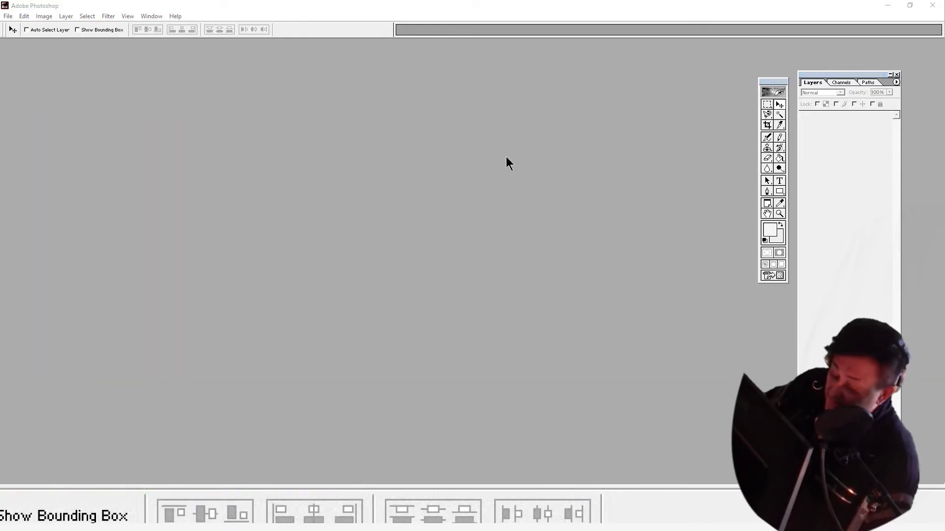
Check the dimensions of photo 45 in the folder and try to open it in Photoshop.
{"action": "key", "text": "alt+Tab"}
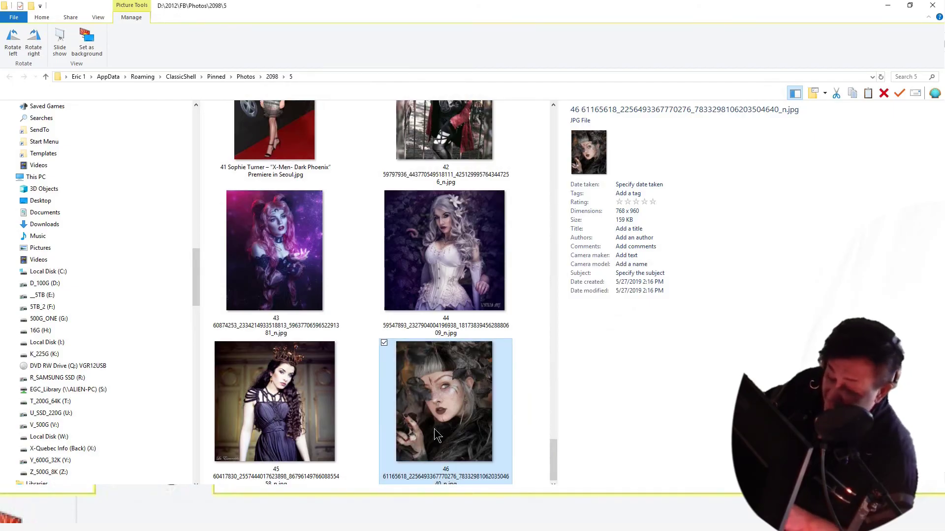
{"action": "key", "text": "Left"}
{"action": "key", "text": "Up"}
{"action": "key", "text": "Down"}
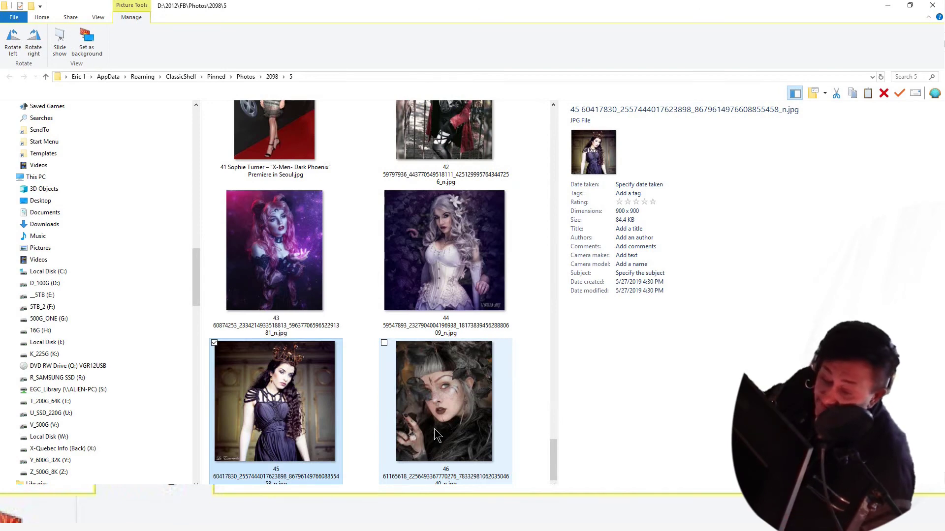
{"action": "left_click_drag", "start_coordinate": [338, 394], "coordinate": [321, 403]}
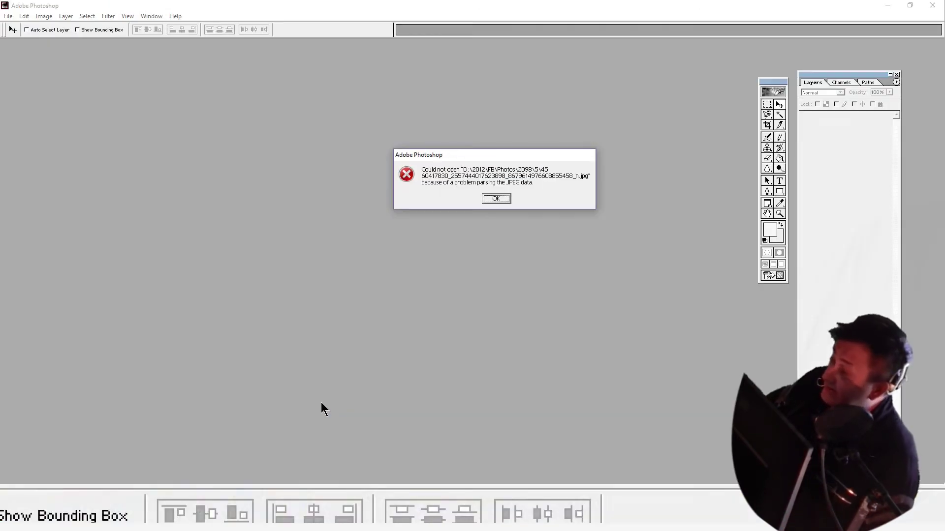
{"action": "left_click", "coordinate": [495, 200]}
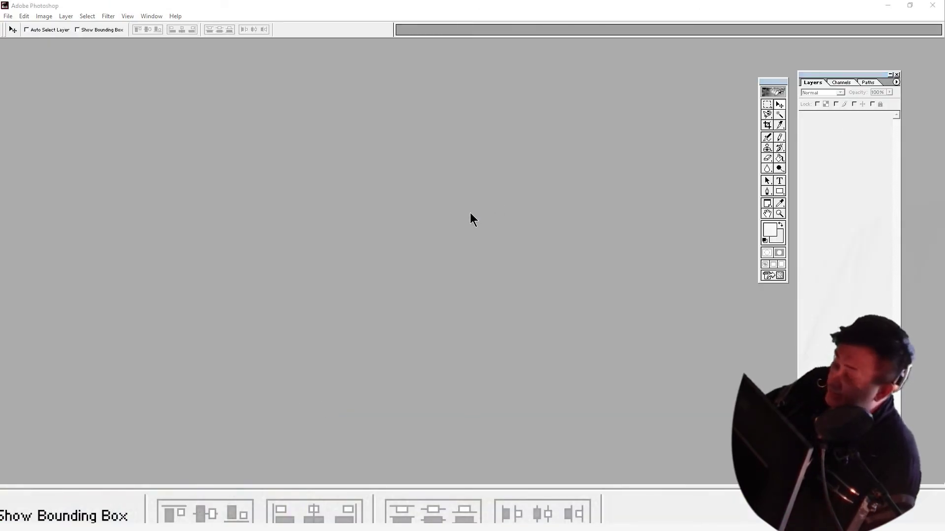
View the Photoshop version information and close it.
{"action": "key", "text": "alt+Tab"}
{"action": "key", "text": "alt+Tab"}
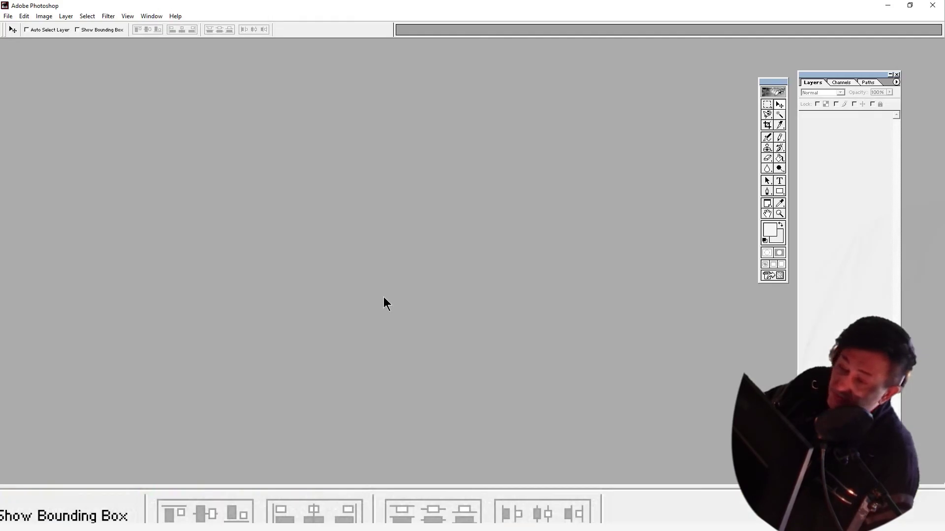
{"action": "left_click", "coordinate": [176, 15]}
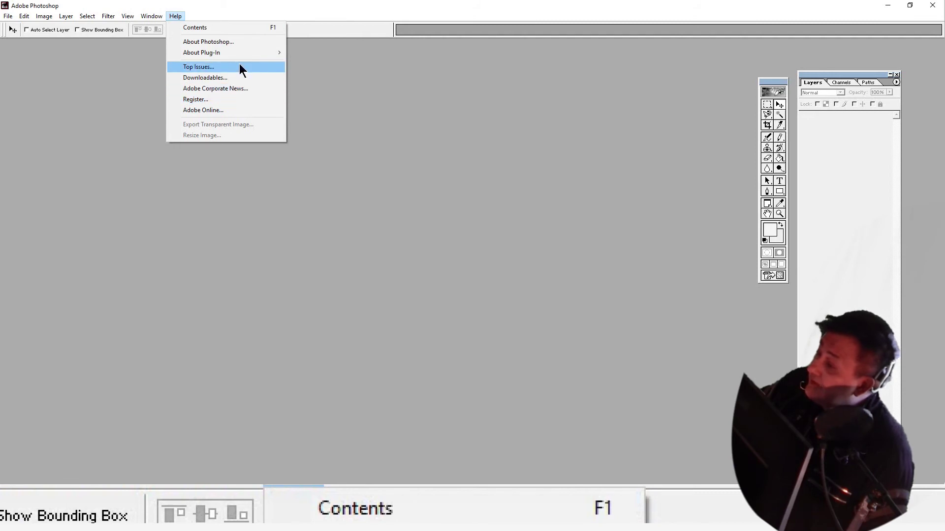
{"action": "left_click", "coordinate": [226, 42]}
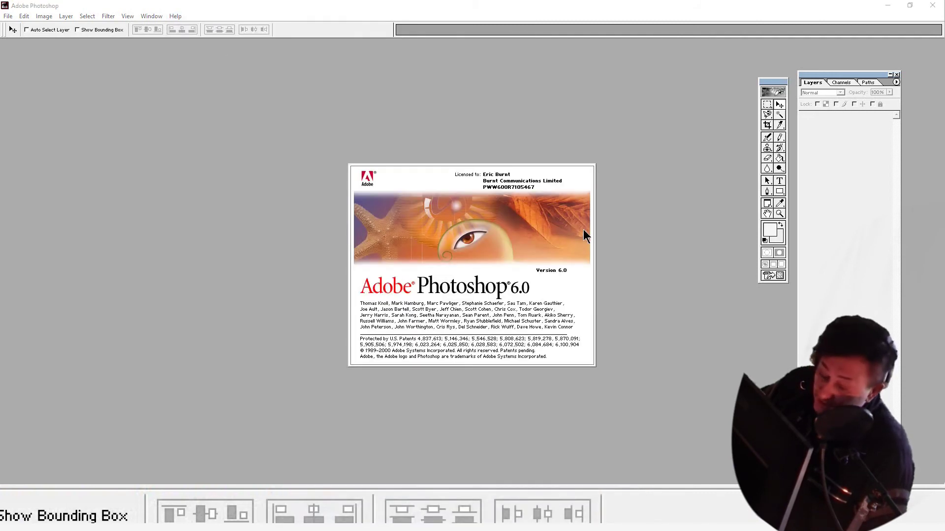
{"action": "left_click", "coordinate": [548, 195]}
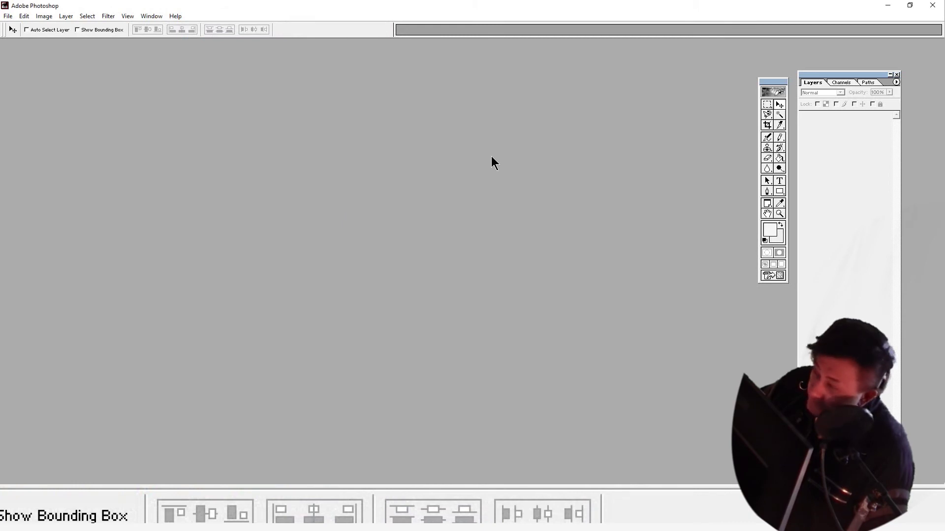
{"action": "left_click", "coordinate": [172, 15]}
{"action": "left_click", "coordinate": [225, 42]}
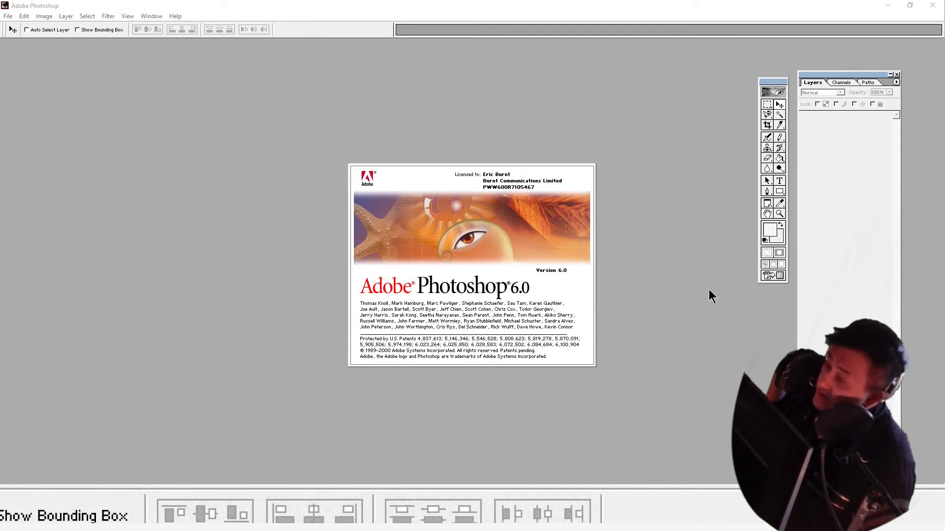
{"action": "left_click", "coordinate": [550, 222]}
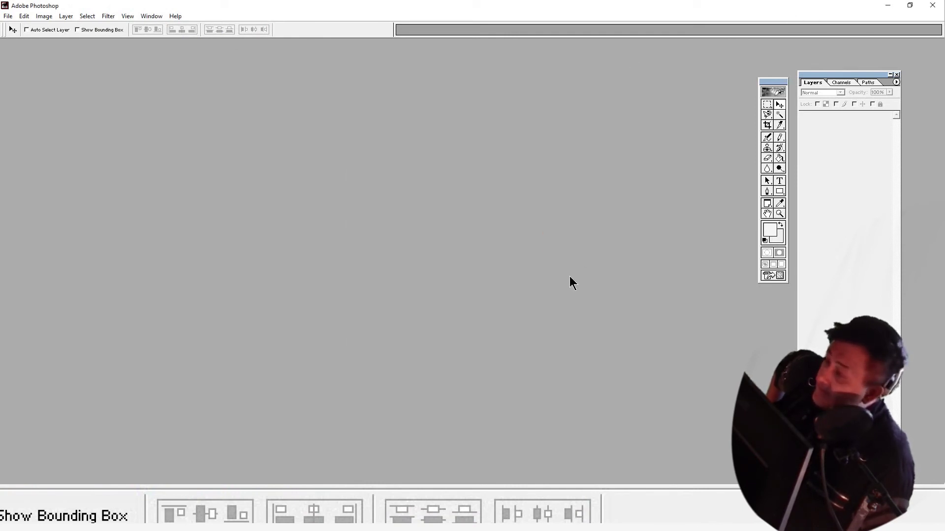
Return to the folder and try once more to open photo 45 in Photoshop.
{"action": "left_click", "coordinate": [887, 5]}
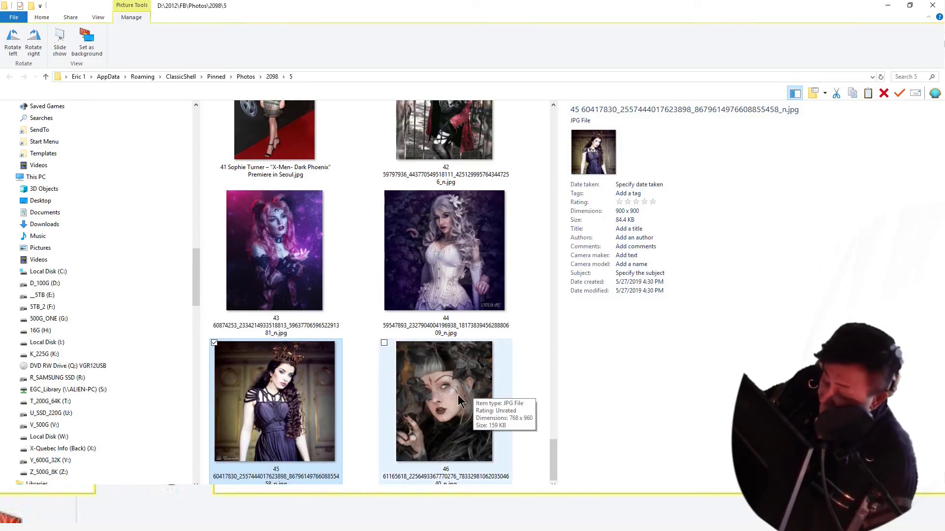
{"action": "left_click_drag", "start_coordinate": [296, 376], "coordinate": [303, 397]}
{"action": "double_click", "coordinate": [302, 397]}
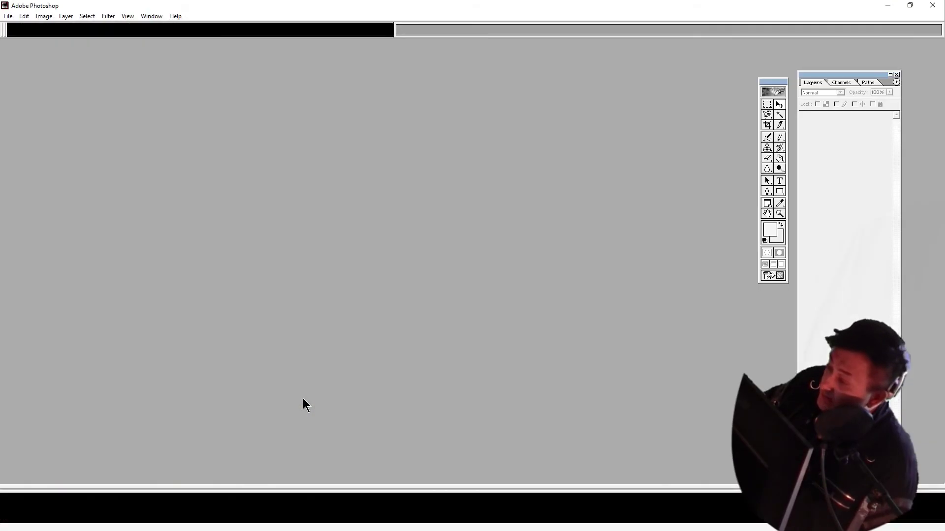
{"action": "left_click", "coordinate": [502, 200]}
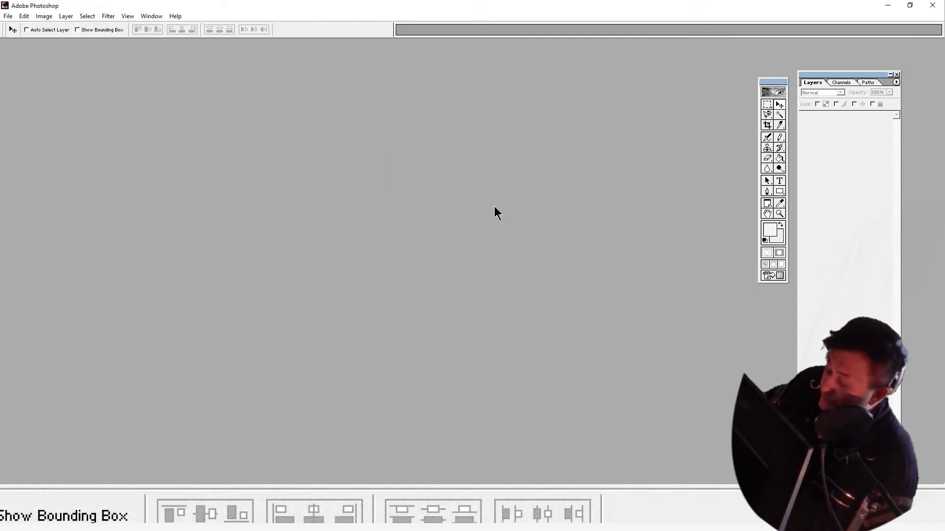
Open photo 45 from the folder in Paint and save it as a JPEG under the same name, replacing the existing file.
{"action": "key", "text": "alt+Tab"}
{"action": "double_click", "coordinate": [279, 387]}
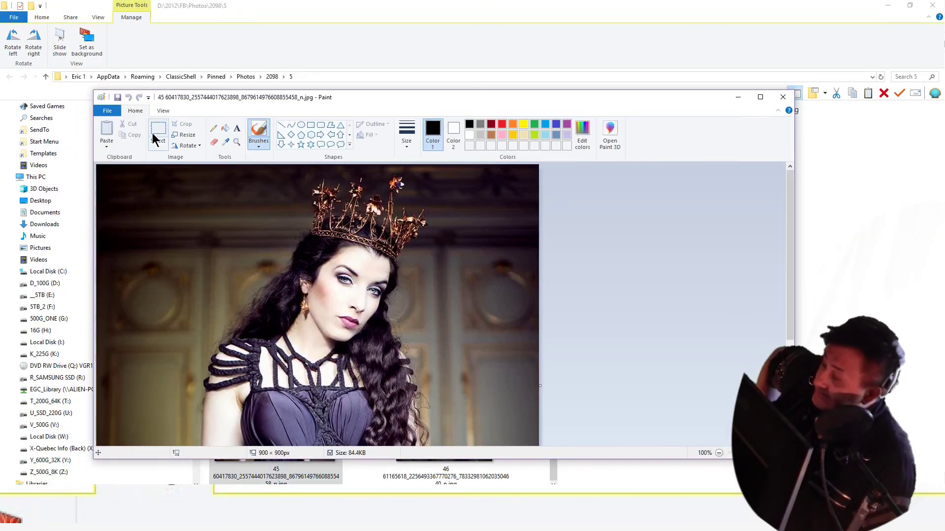
{"action": "left_click", "coordinate": [107, 111]}
{"action": "mouse_move", "coordinate": [144, 194]}
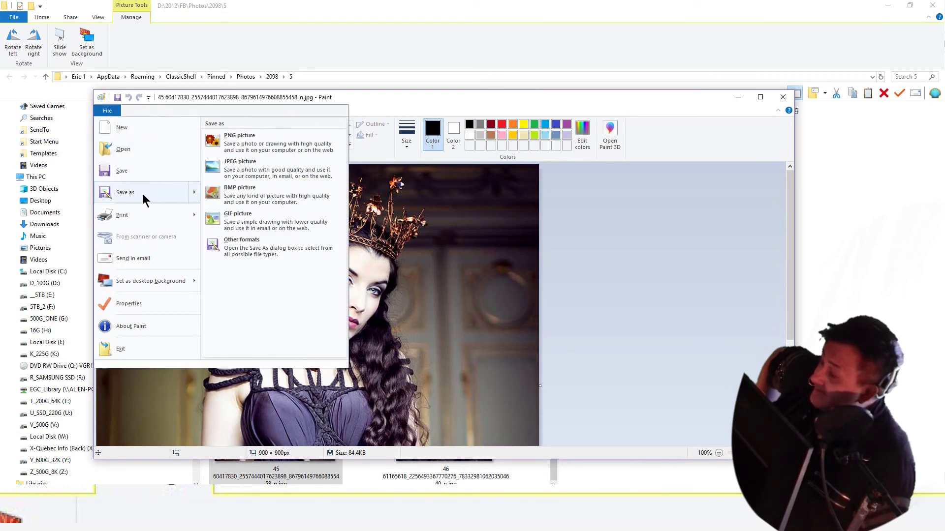
{"action": "left_click", "coordinate": [284, 178]}
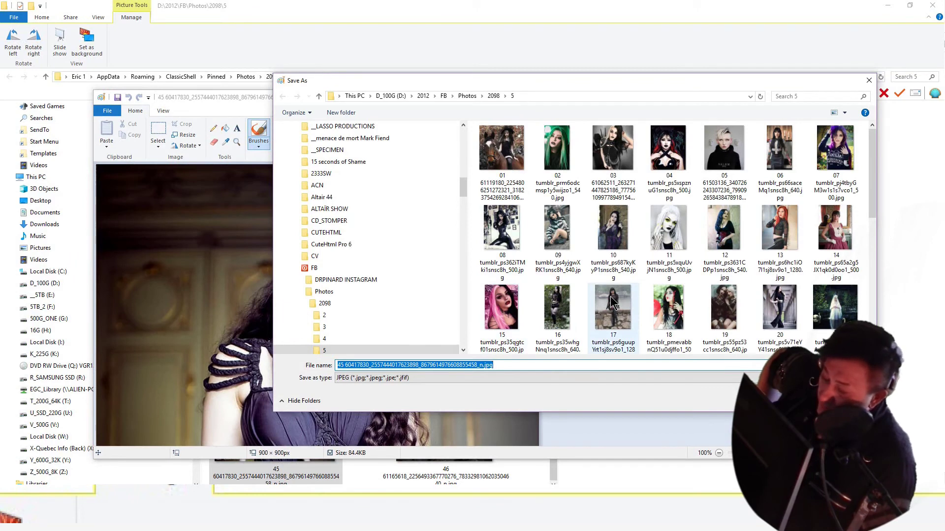
{"action": "scroll", "coordinate": [629, 317], "scroll_direction": "down", "scroll_amount": 5}
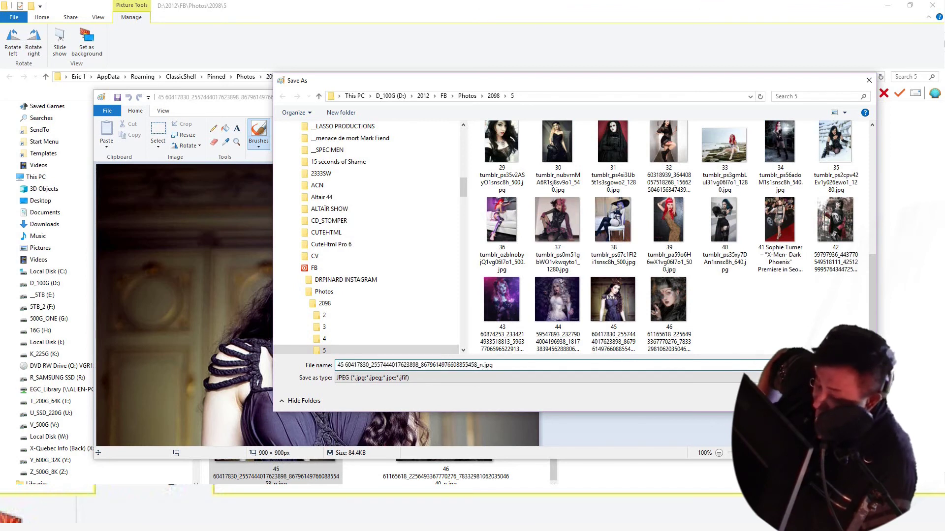
{"action": "key", "text": "Return"}
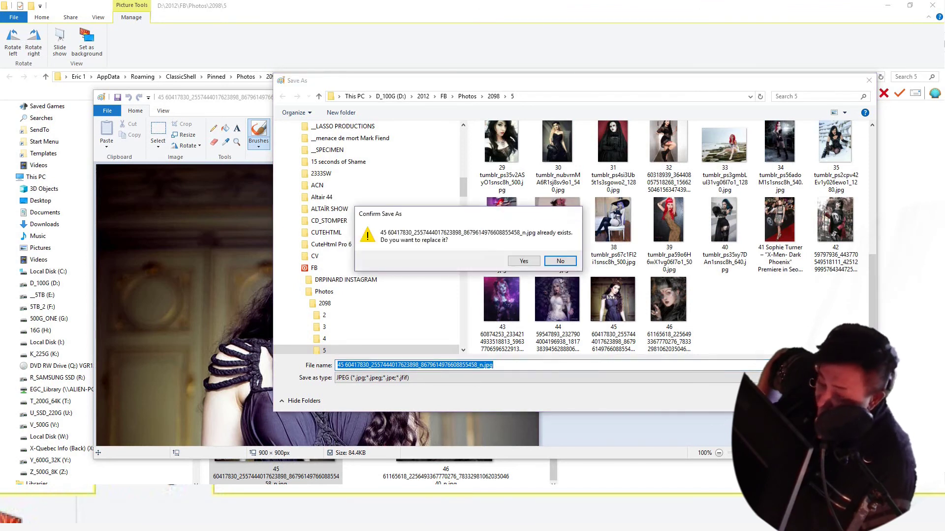
{"action": "left_click", "coordinate": [523, 262]}
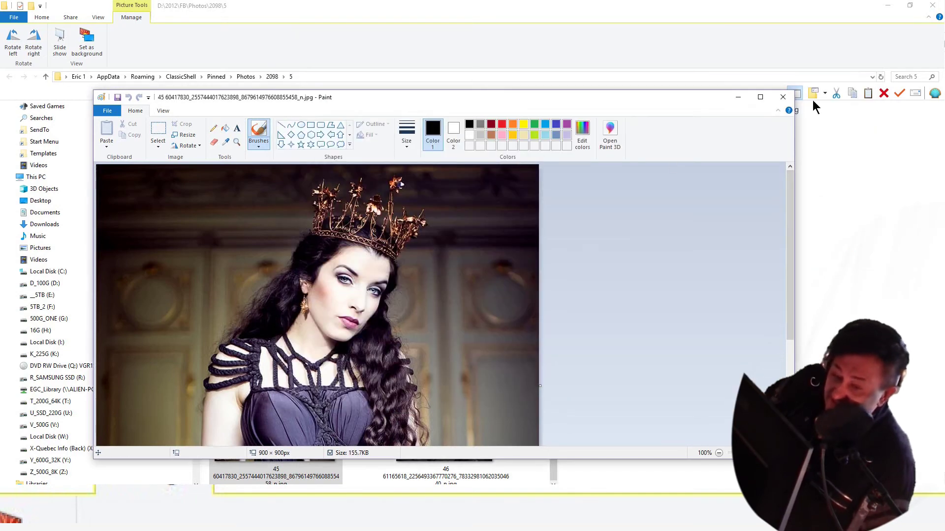
Close Paint, open photo 45 from the folder in Photoshop and resize it to 960 pixels high with proportions constrained.
{"action": "left_click", "coordinate": [784, 96]}
{"action": "double_click", "coordinate": [300, 364]}
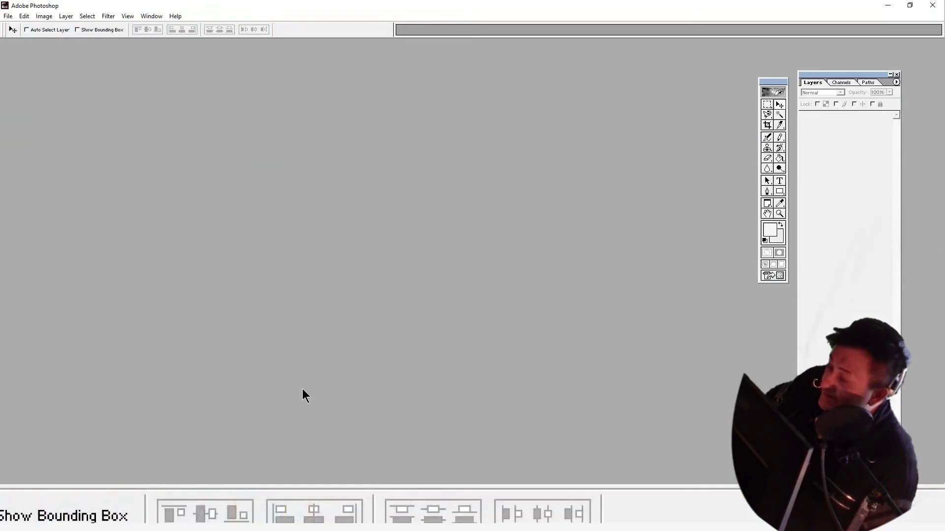
{"action": "left_click", "coordinate": [43, 16]}
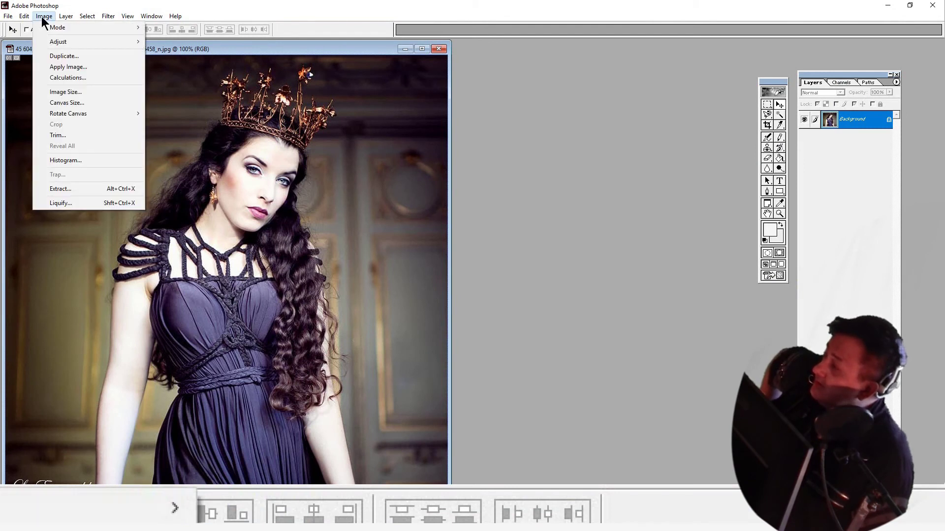
{"action": "left_click", "coordinate": [65, 92]}
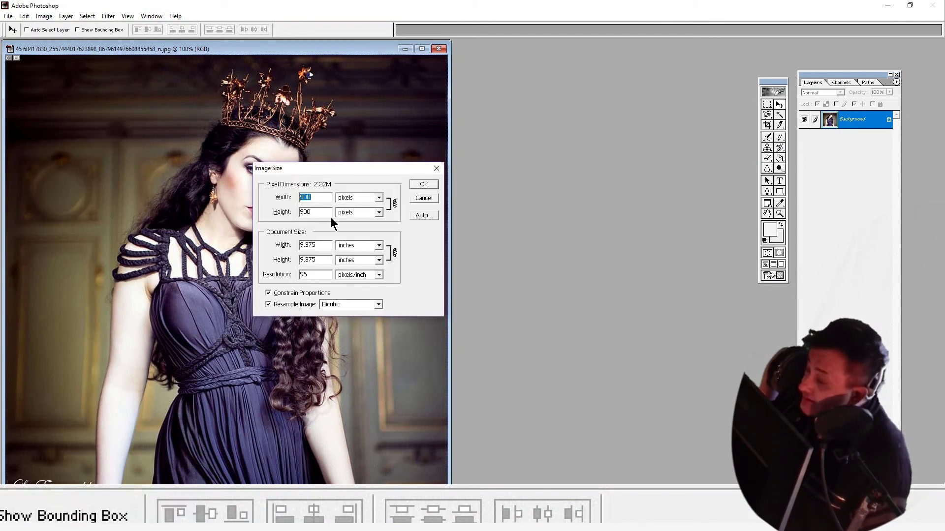
{"action": "type", "text": "960"}
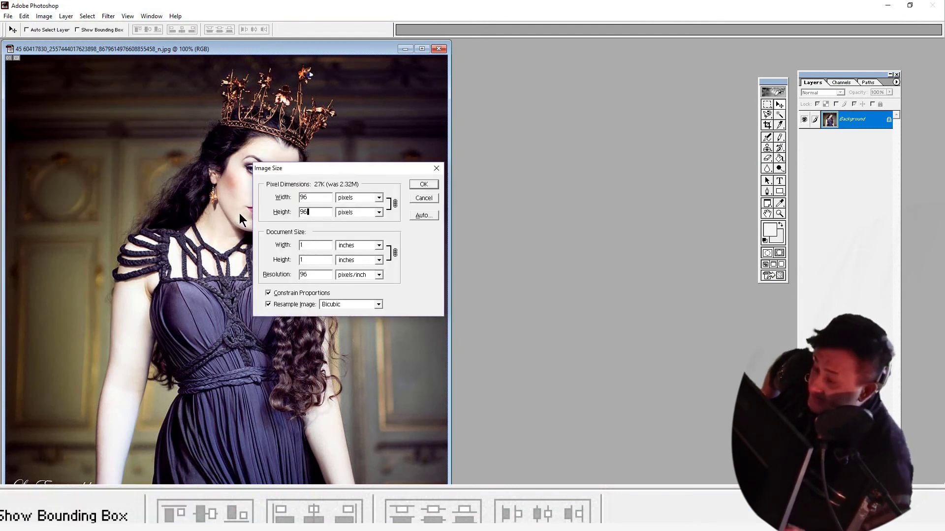
{"action": "left_click", "coordinate": [424, 185]}
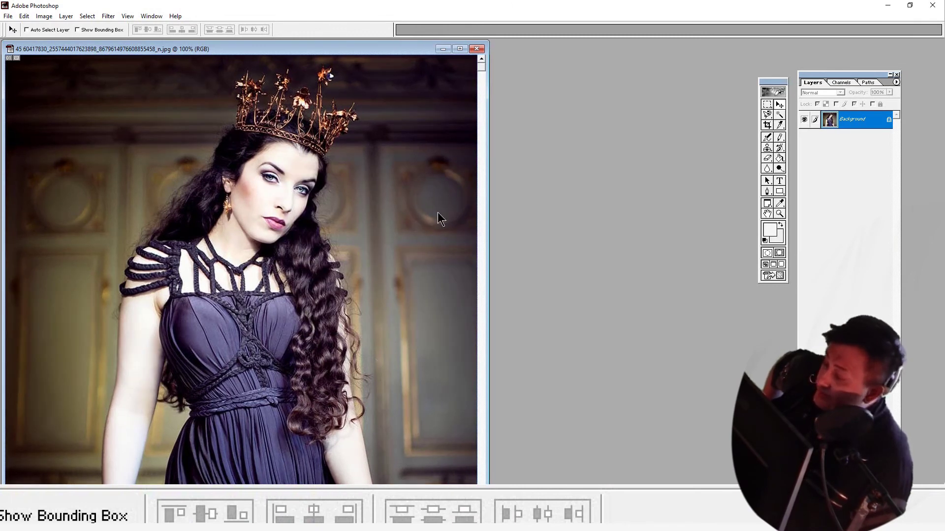
Apply Auto Contrast to photo 45, close it saving the changes, and return to the folder.
{"action": "left_click", "coordinate": [41, 17]}
{"action": "mouse_move", "coordinate": [54, 47]}
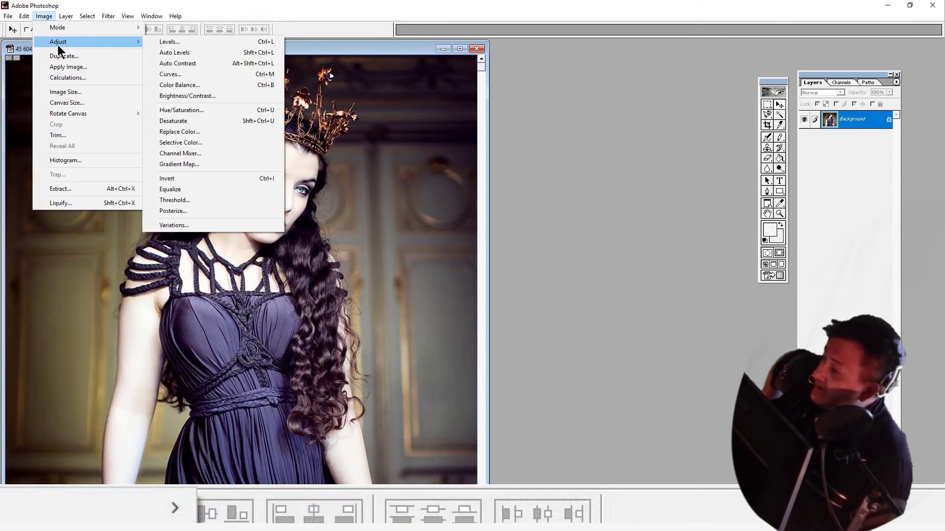
{"action": "left_click", "coordinate": [181, 63]}
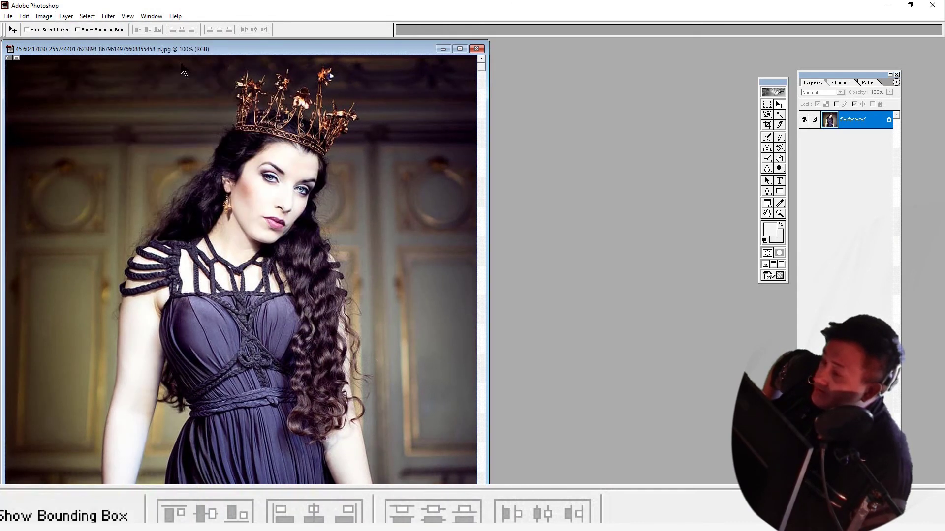
{"action": "left_click", "coordinate": [476, 50]}
{"action": "left_click", "coordinate": [450, 197]}
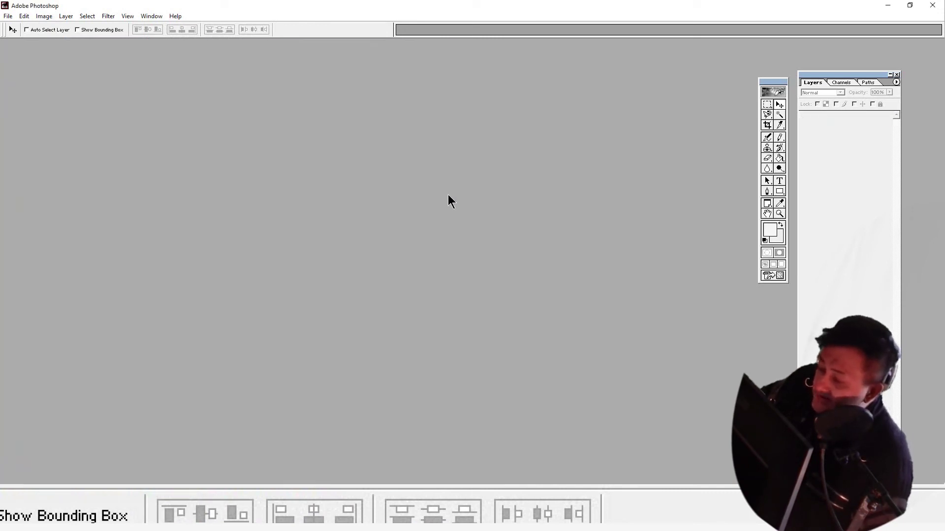
{"action": "left_click", "coordinate": [887, 6]}
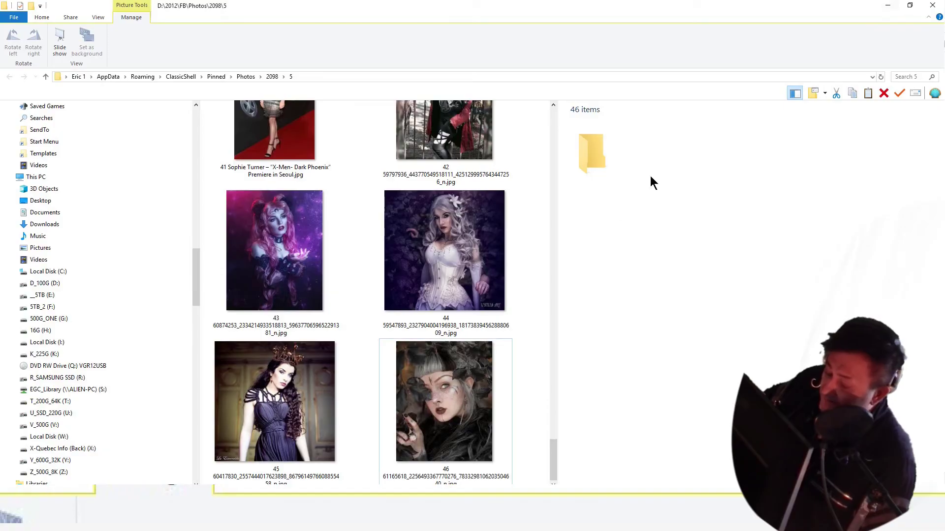
Check the dimensions of every photo in the folder one by one, going backwards from photo 45 to photo 01.
{"action": "left_click", "coordinate": [279, 424]}
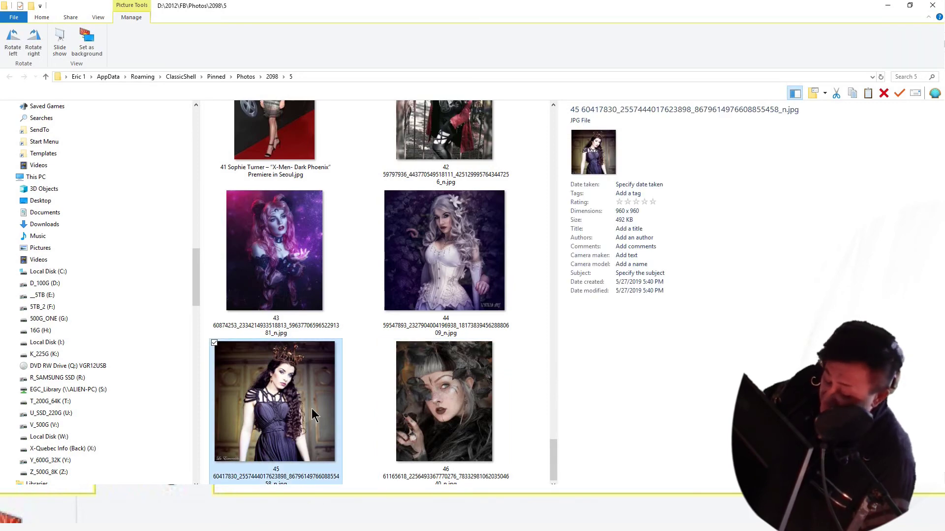
{"action": "key", "text": "Left"}
{"action": "key", "text": "Left"}
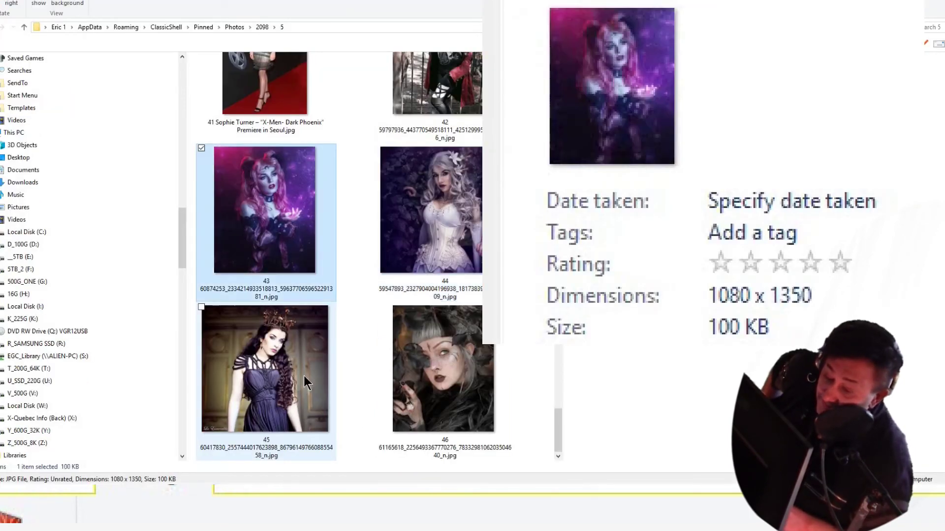
{"action": "key", "text": "Left"}
{"action": "key", "text": "Left"}
{"action": "key", "text": "Left"}
{"action": "key", "text": "Left"}
{"action": "key", "text": "Left"}
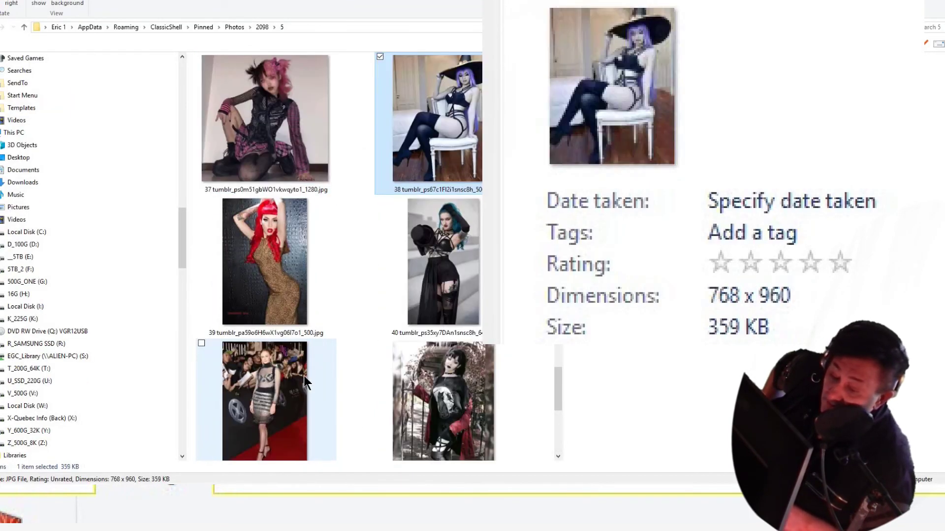
{"action": "key", "text": "Left"}
{"action": "key", "text": "Left"}
{"action": "key", "text": "Left"}
{"action": "key", "text": "Left"}
{"action": "key", "text": "Left"}
{"action": "key", "text": "Left"}
{"action": "key", "text": "Left"}
{"action": "key", "text": "Down"}
{"action": "key", "text": "Up"}
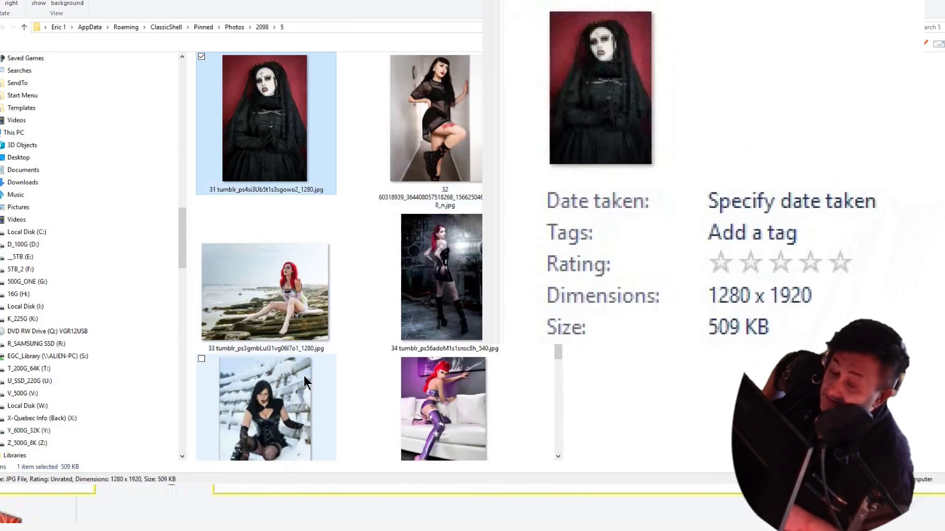
{"action": "key", "text": "Left"}
{"action": "key", "text": "Left"}
{"action": "key", "text": "Left"}
{"action": "key", "text": "Left"}
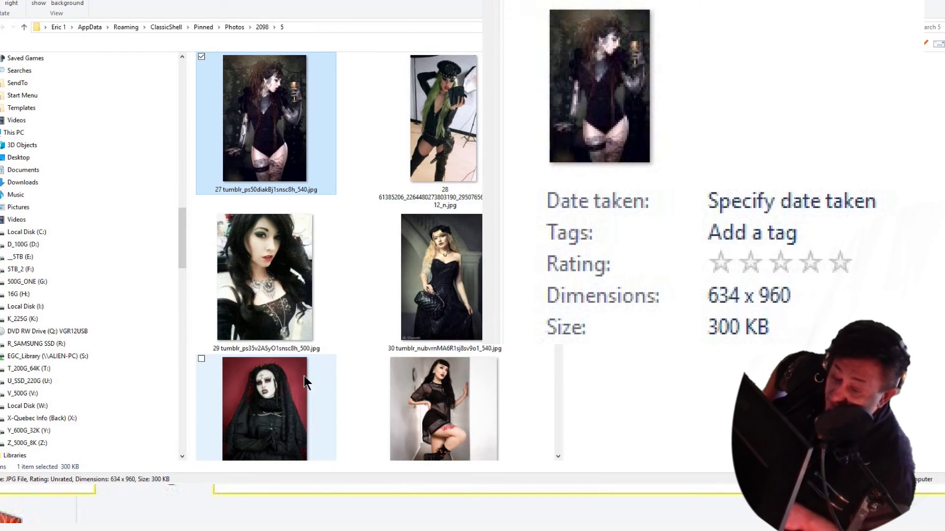
{"action": "key", "text": "Left"}
{"action": "key", "text": "Left"}
{"action": "key", "text": "Left"}
{"action": "key", "text": "Left"}
{"action": "key", "text": "Left"}
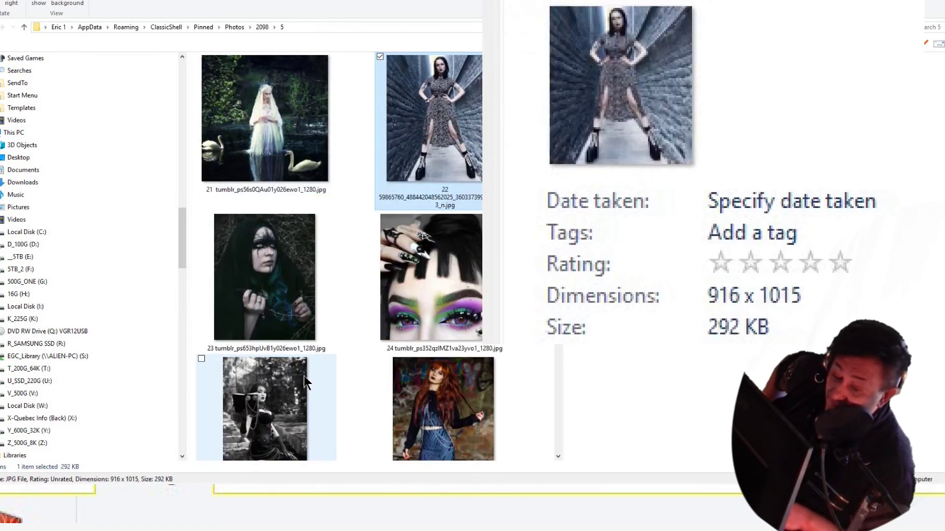
{"action": "key", "text": "Left"}
{"action": "key", "text": "Left"}
{"action": "key", "text": "Left"}
{"action": "key", "text": "Left"}
{"action": "key", "text": "Left"}
{"action": "key", "text": "Left"}
{"action": "key", "text": "Left"}
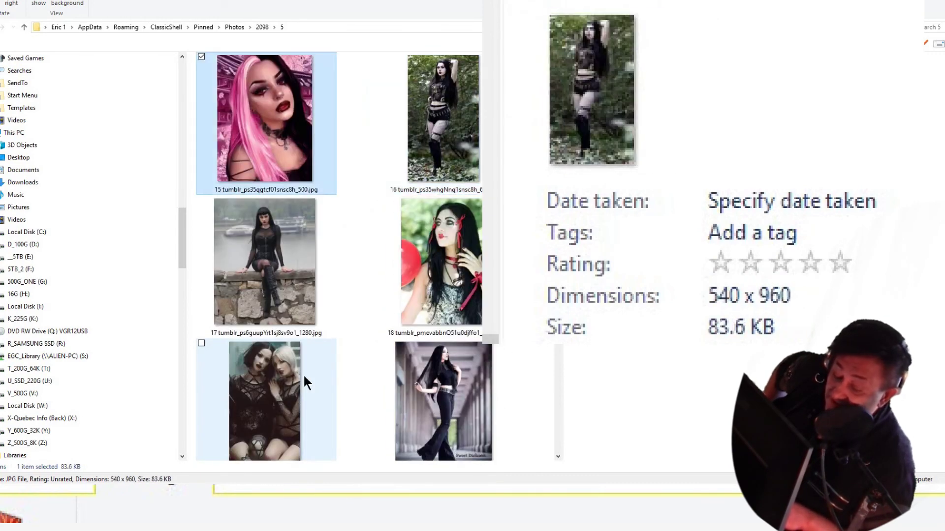
{"action": "key", "text": "Left"}
{"action": "key", "text": "Left"}
{"action": "key", "text": "Right"}
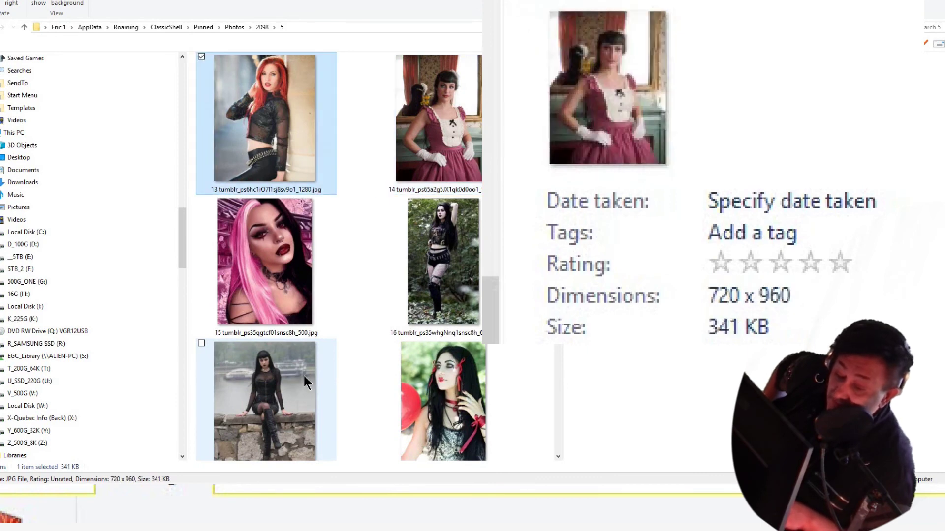
{"action": "key", "text": "Left"}
{"action": "key", "text": "Left"}
{"action": "key", "text": "Left"}
{"action": "key", "text": "Left"}
{"action": "key", "text": "Left"}
{"action": "key", "text": "Left"}
{"action": "key", "text": "Left"}
{"action": "key", "text": "Left"}
{"action": "key", "text": "Left"}
{"action": "key", "text": "Left"}
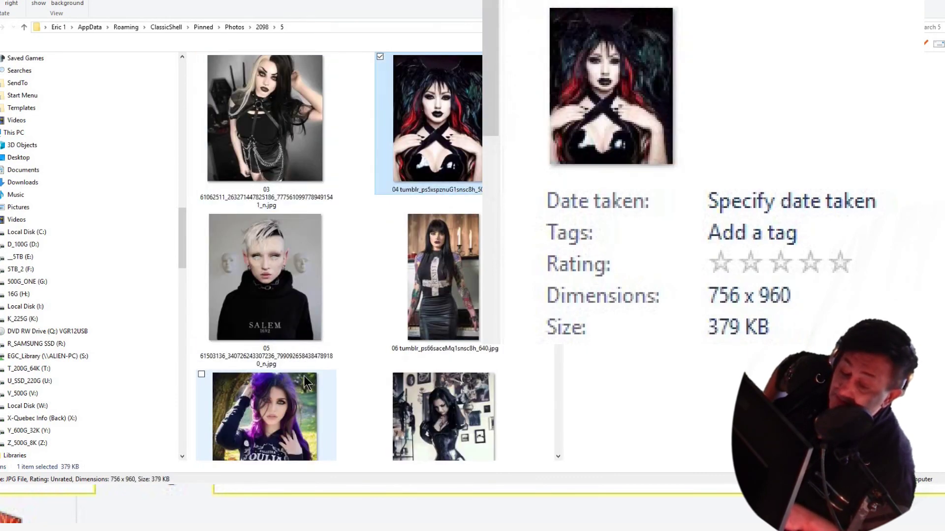
{"action": "key", "text": "Left"}
{"action": "key", "text": "Left"}
{"action": "key", "text": "Left"}
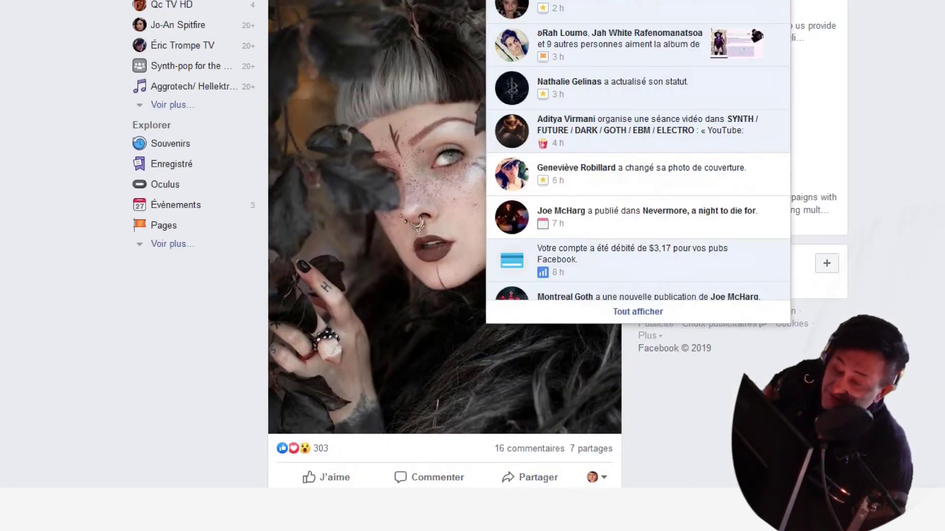
Switch to Facebook, dismiss the notifications and open the album "Stolen from the Internets part 2098" from the profile's photo albums.
{"action": "key", "text": "Escape"}
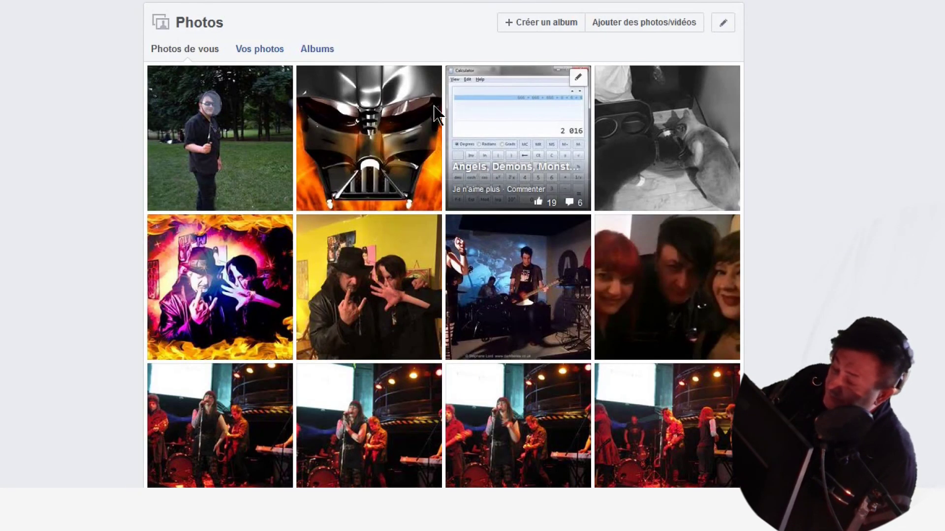
{"action": "left_click", "coordinate": [321, 50]}
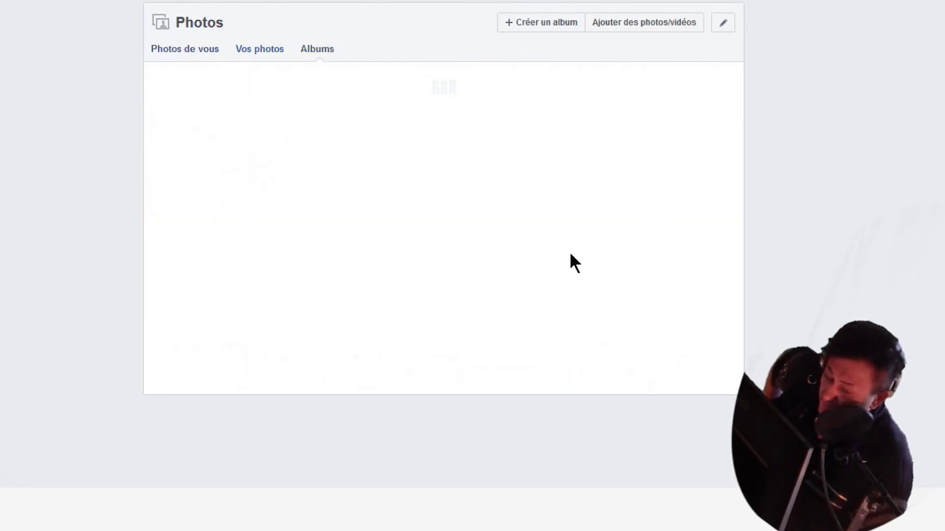
{"action": "scroll", "coordinate": [708, 288], "scroll_direction": "down", "scroll_amount": 3}
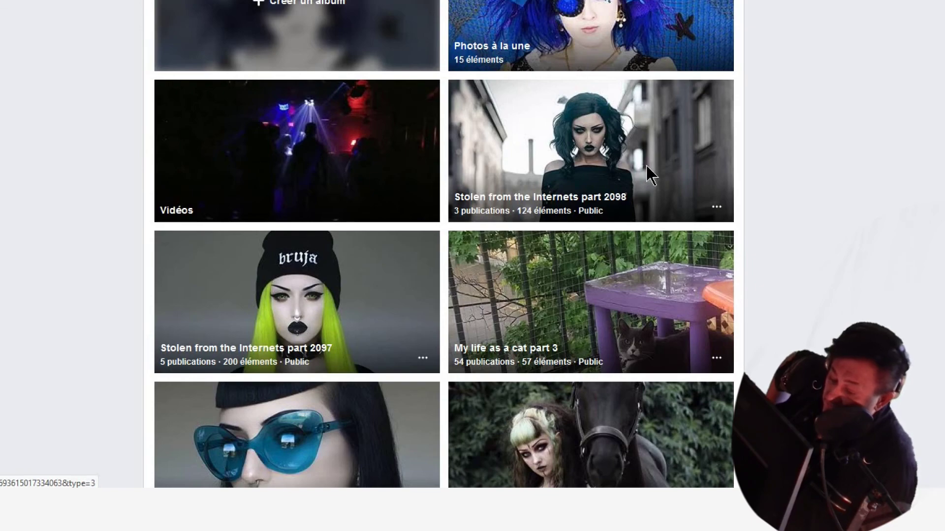
{"action": "left_click", "coordinate": [646, 165]}
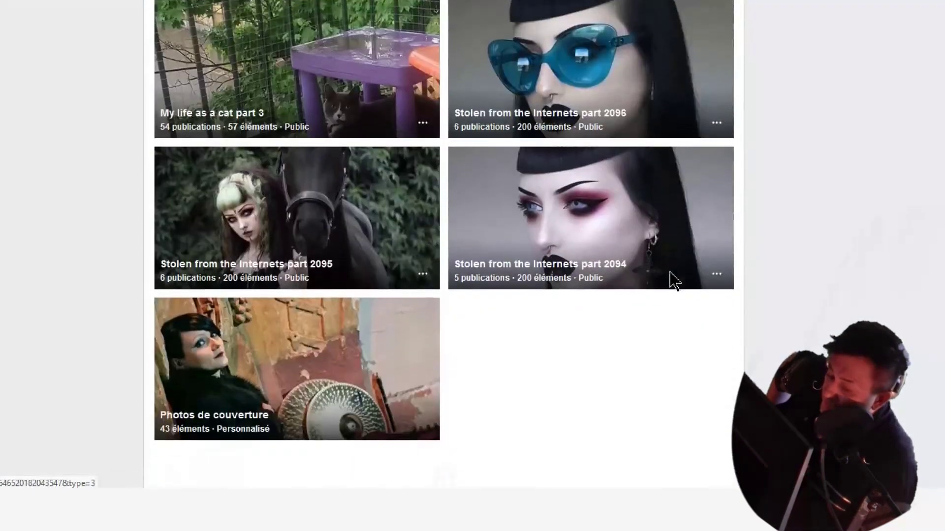
{"action": "scroll", "coordinate": [671, 277], "scroll_direction": "up", "scroll_amount": 1}
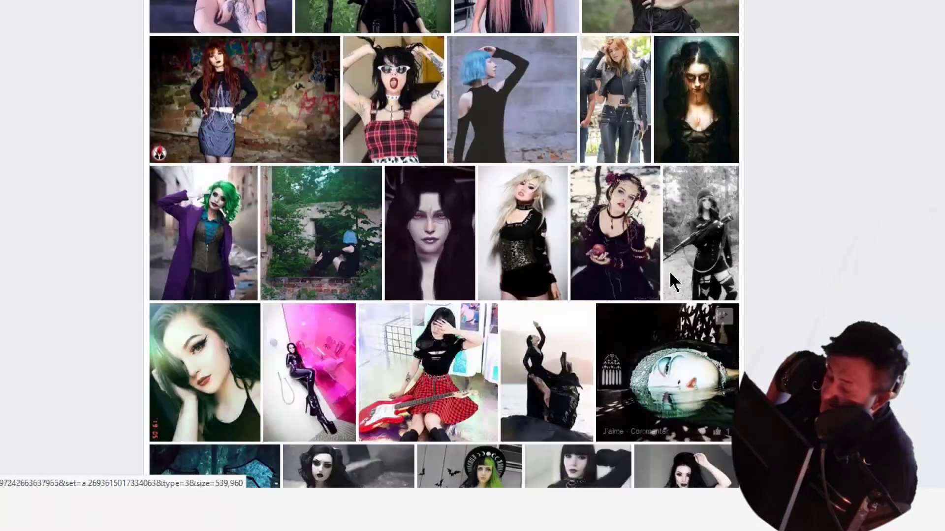
{"action": "scroll", "coordinate": [670, 276], "scroll_direction": "down", "scroll_amount": 3}
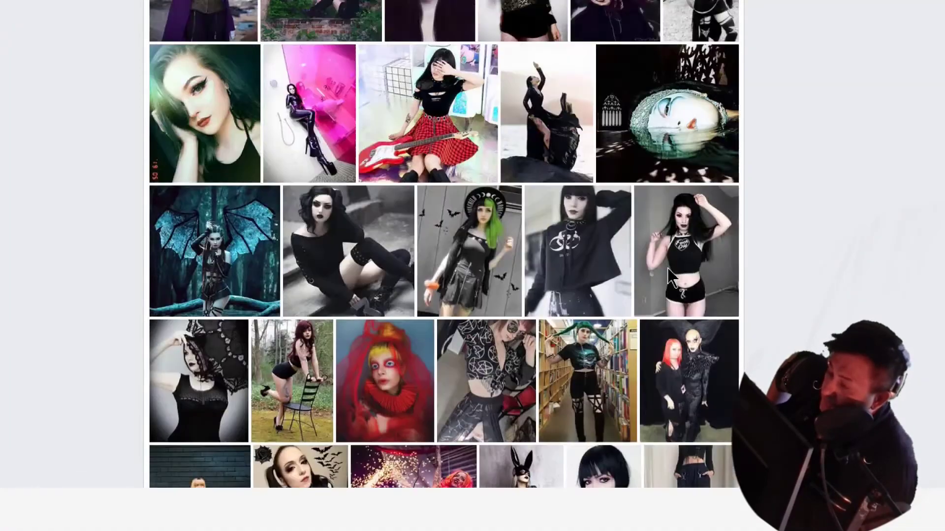
Add photos 01 through 46 from folder 2098\5 to the album as an upload.
{"action": "scroll", "coordinate": [669, 270], "scroll_direction": "down", "scroll_amount": 10}
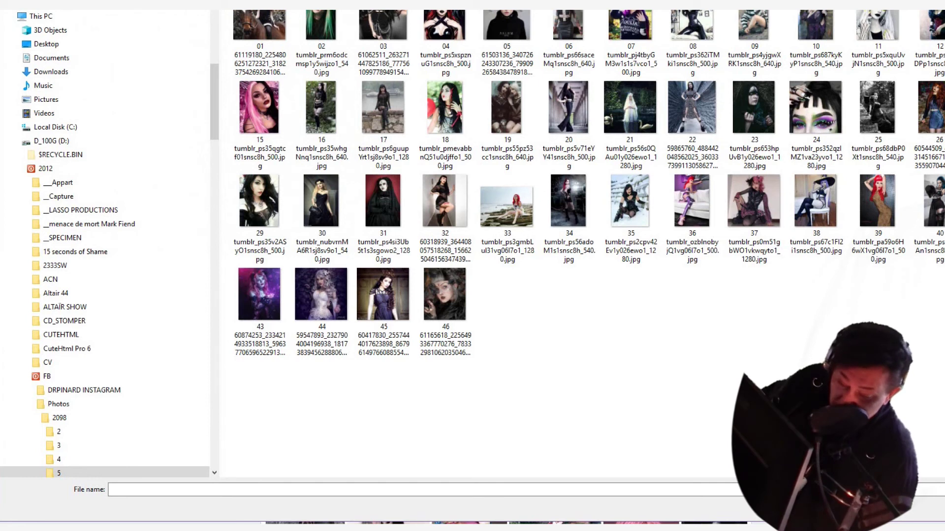
{"action": "type", "text": "41 Sophie Turner – \"X-Men- Dark Phoenix\" Premiere in Seoul.jpg"}
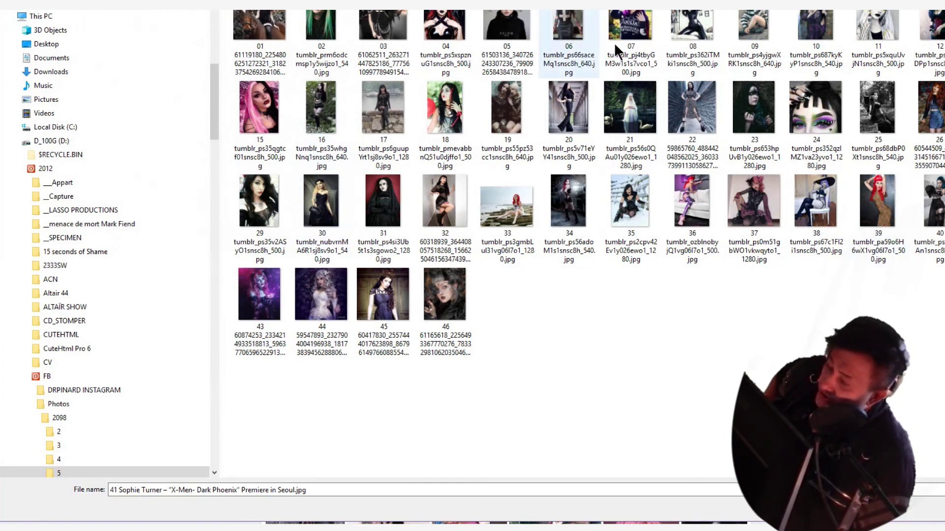
{"action": "left_click", "coordinate": [259, 41]}
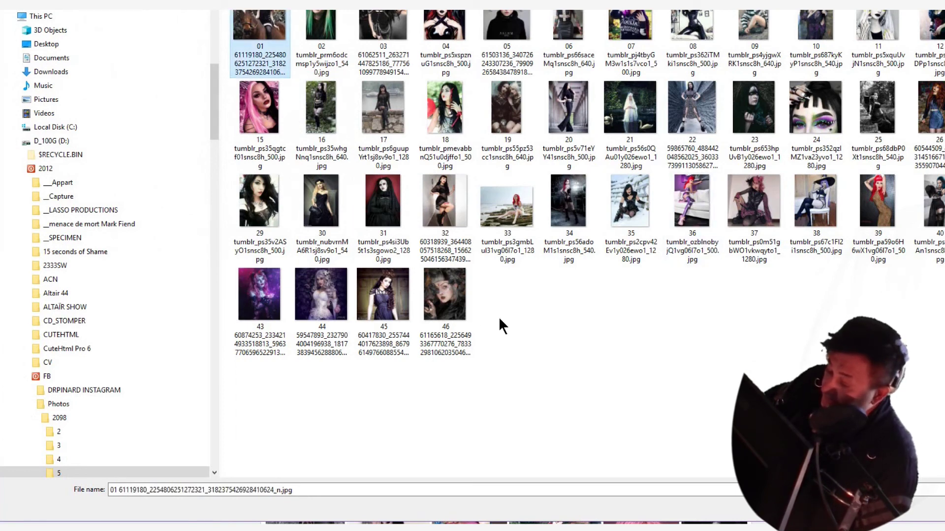
{"action": "left_click", "coordinate": [445, 301], "text": "shift"}
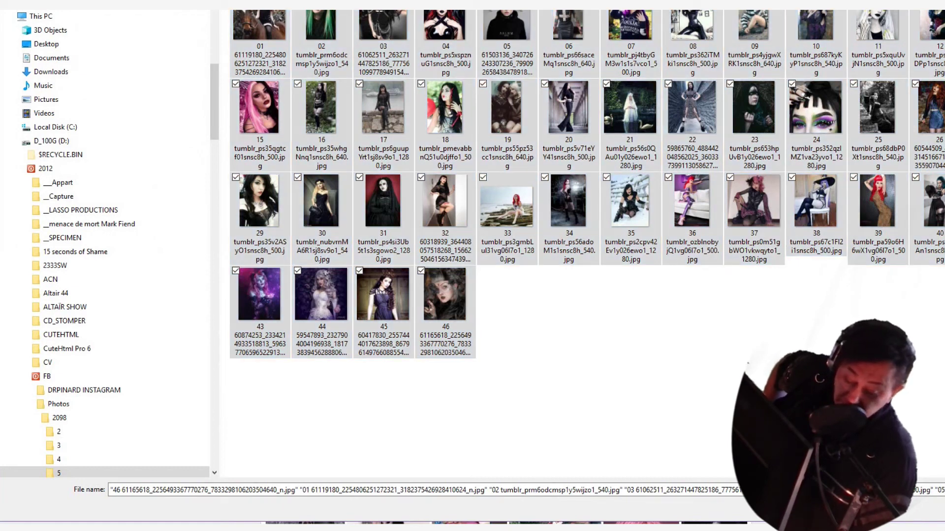
{"action": "key", "text": "Return"}
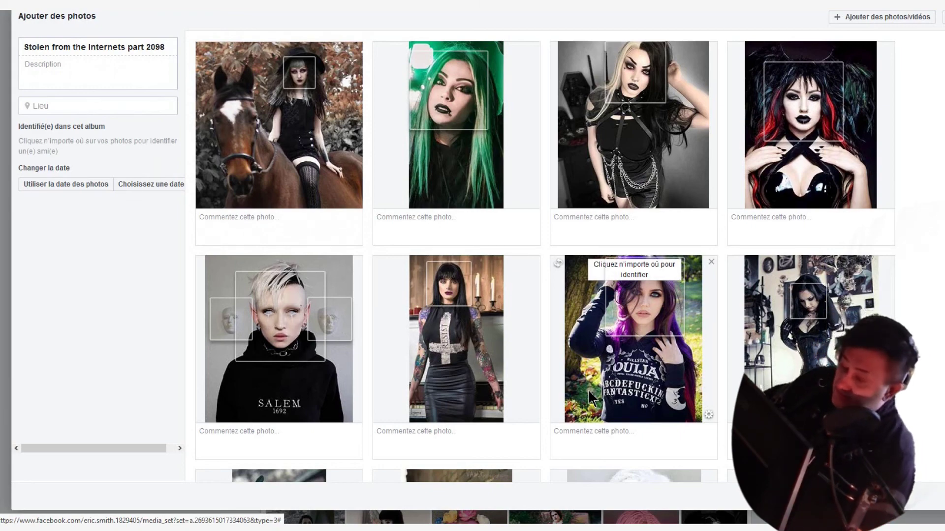
Review the uploaded photos, publish them to the album and look through the updated album page.
{"action": "scroll", "coordinate": [706, 319], "scroll_direction": "down", "scroll_amount": 10}
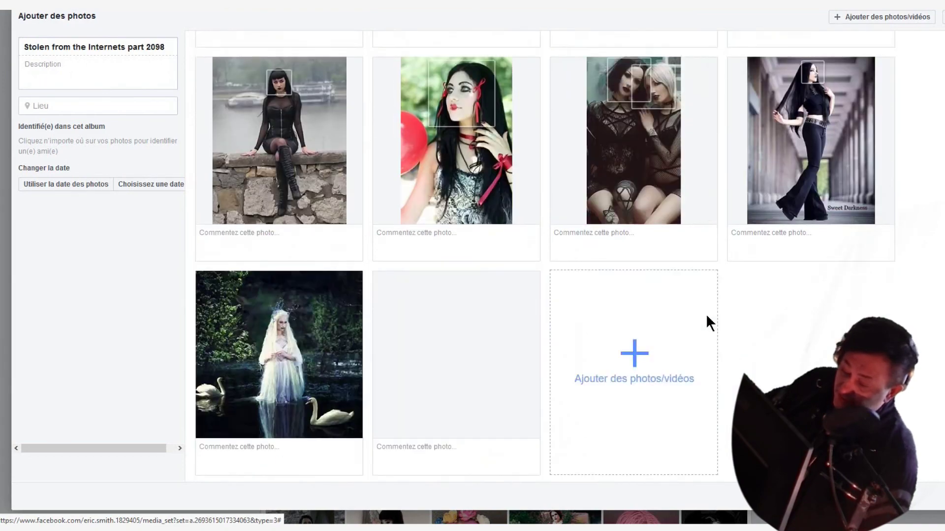
{"action": "scroll", "coordinate": [706, 320], "scroll_direction": "down", "scroll_amount": 15}
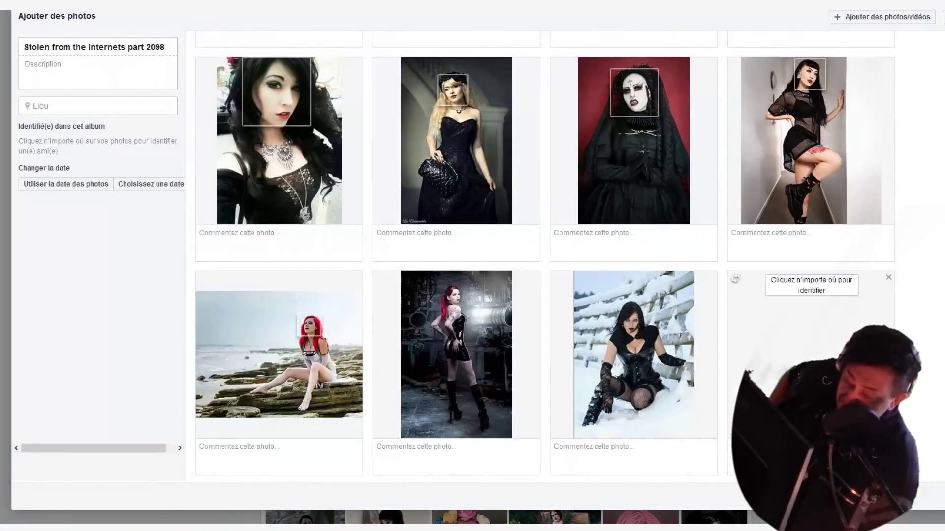
{"action": "scroll", "coordinate": [812, 345], "scroll_direction": "down", "scroll_amount": 4}
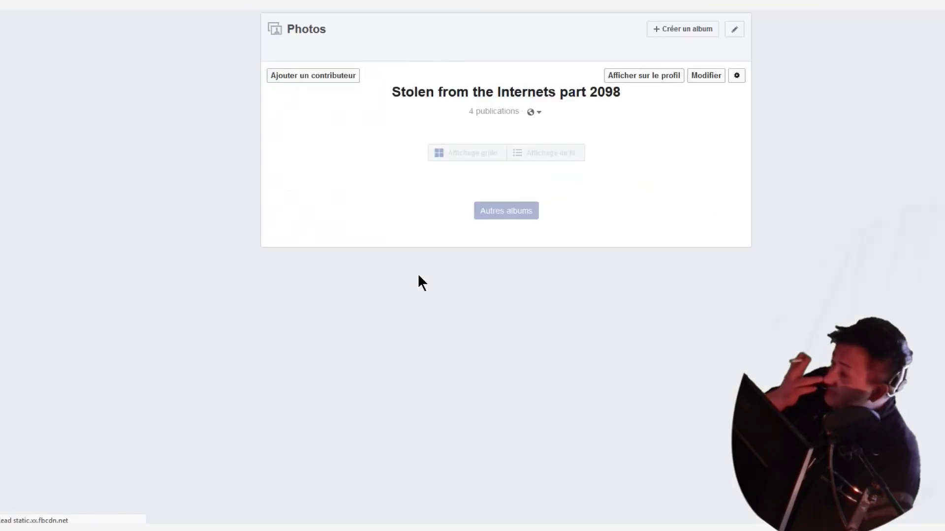
{"action": "scroll", "coordinate": [620, 383], "scroll_direction": "down", "scroll_amount": 8}
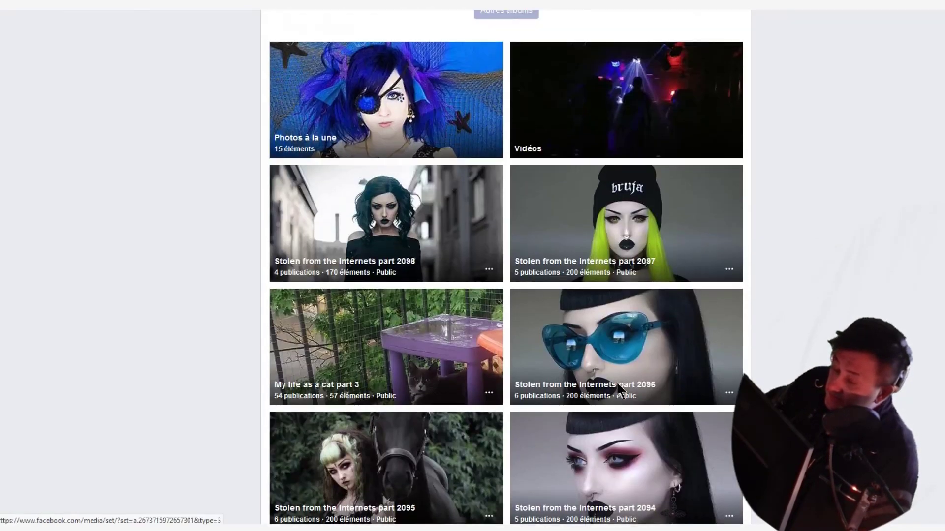
{"action": "scroll", "coordinate": [616, 380], "scroll_direction": "down", "scroll_amount": 10}
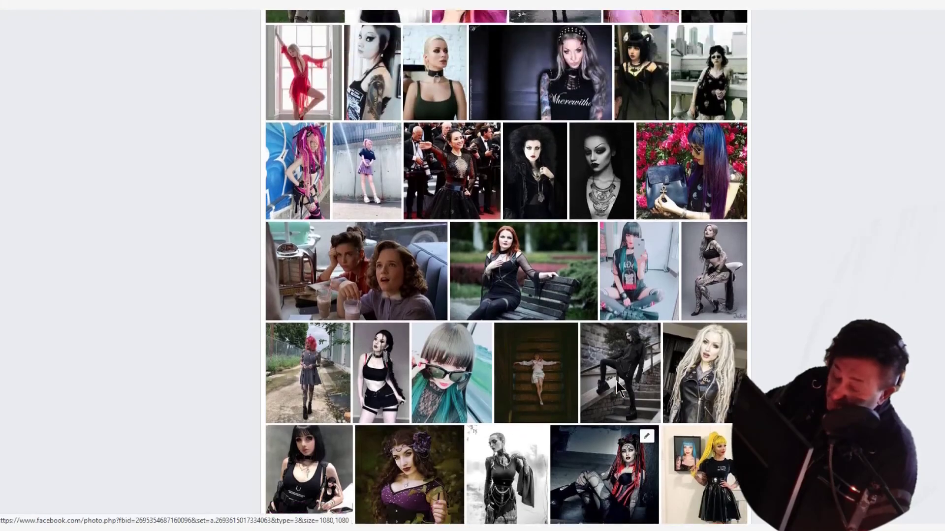
Add the copied description "Sophie Turner – "X-Men- Dark Phoenix" Premiere in Seoul" to the album's red-carpet photo, without its leading number, and save it.
{"action": "scroll", "coordinate": [615, 379], "scroll_direction": "down", "scroll_amount": 7}
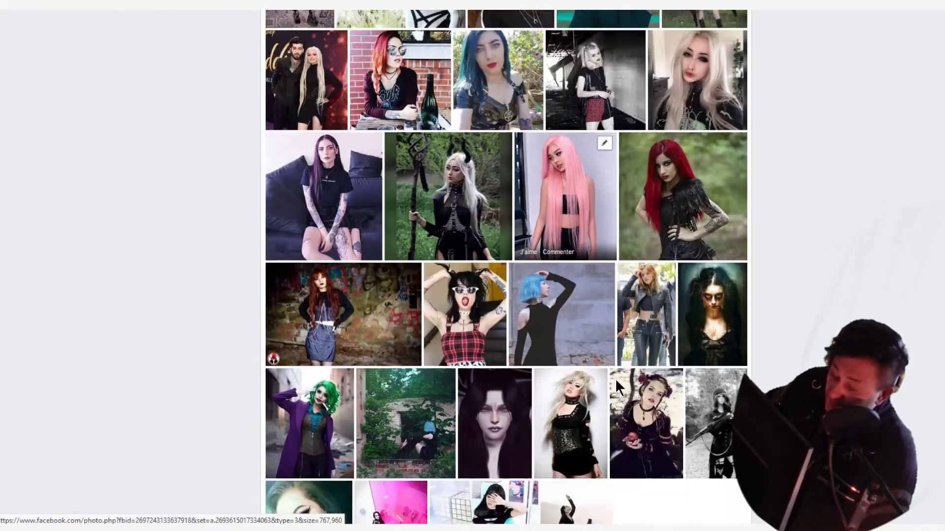
{"action": "scroll", "coordinate": [615, 379], "scroll_direction": "down", "scroll_amount": 10}
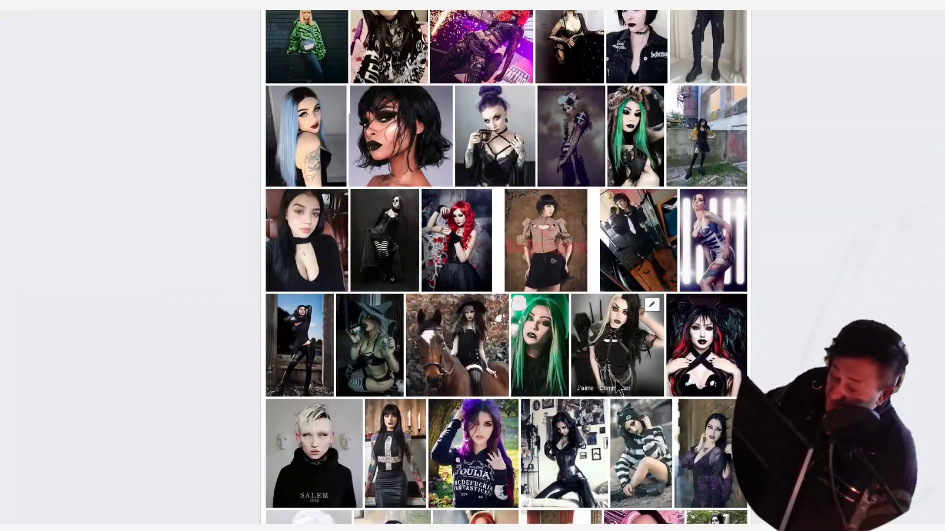
{"action": "scroll", "coordinate": [615, 374], "scroll_direction": "down", "scroll_amount": 10}
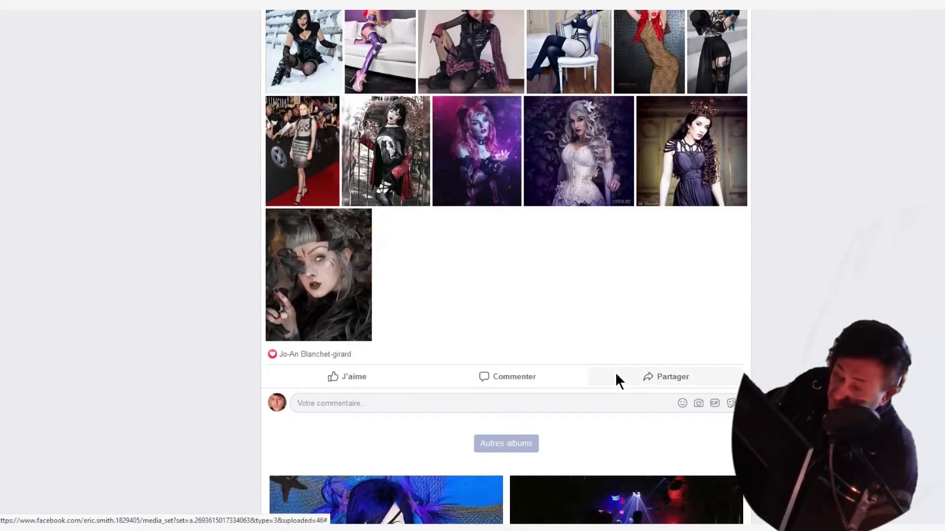
{"action": "left_click", "coordinate": [354, 264]}
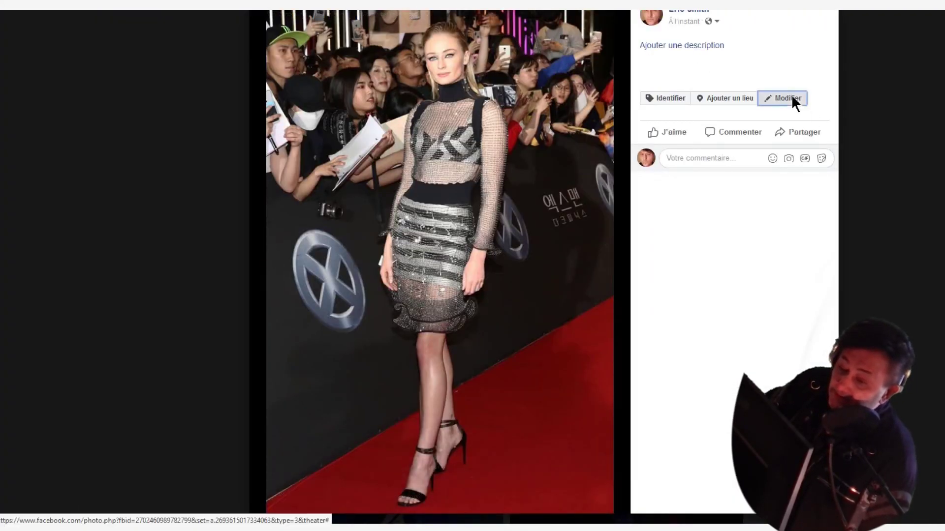
{"action": "left_click", "coordinate": [790, 98]}
{"action": "key", "text": "ctrl+v"}
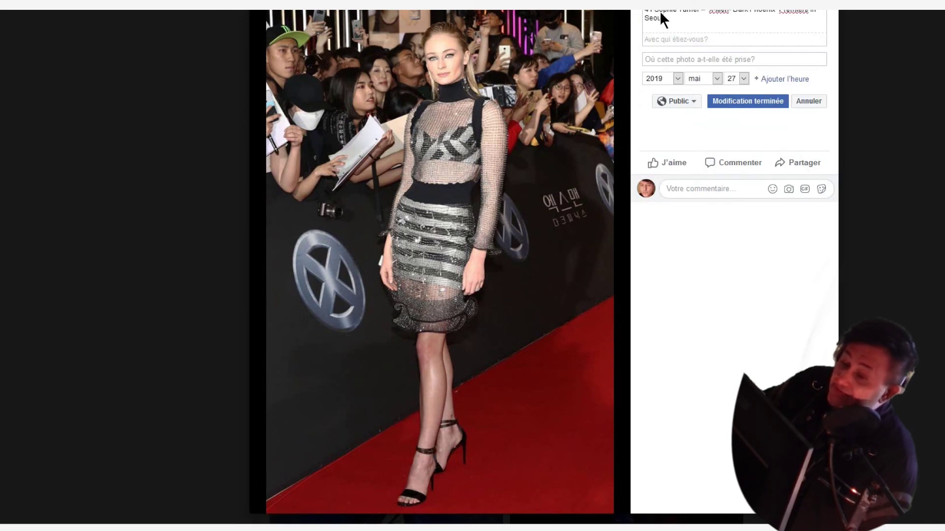
{"action": "left_click", "coordinate": [641, 12]}
{"action": "key", "text": "BackSpace"}
{"action": "key", "text": "BackSpace"}
{"action": "key", "text": "BackSpace"}
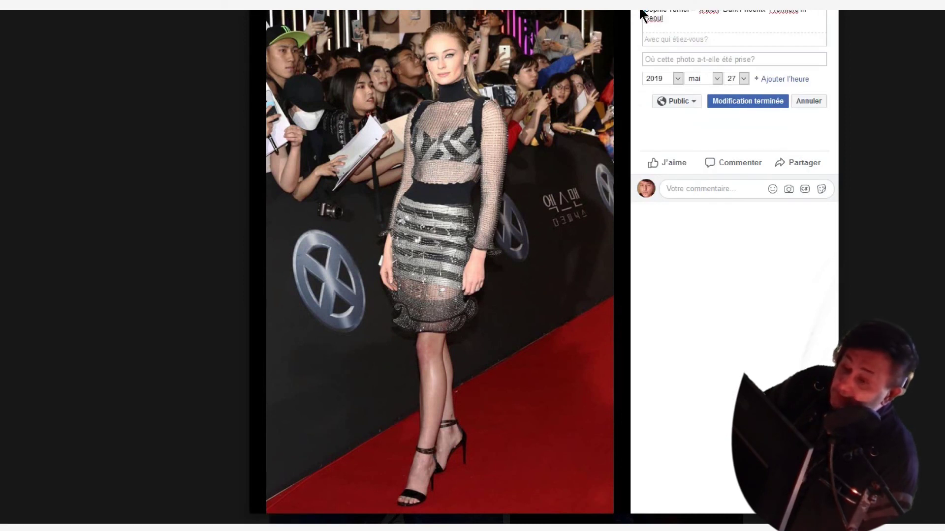
{"action": "left_click", "coordinate": [756, 101]}
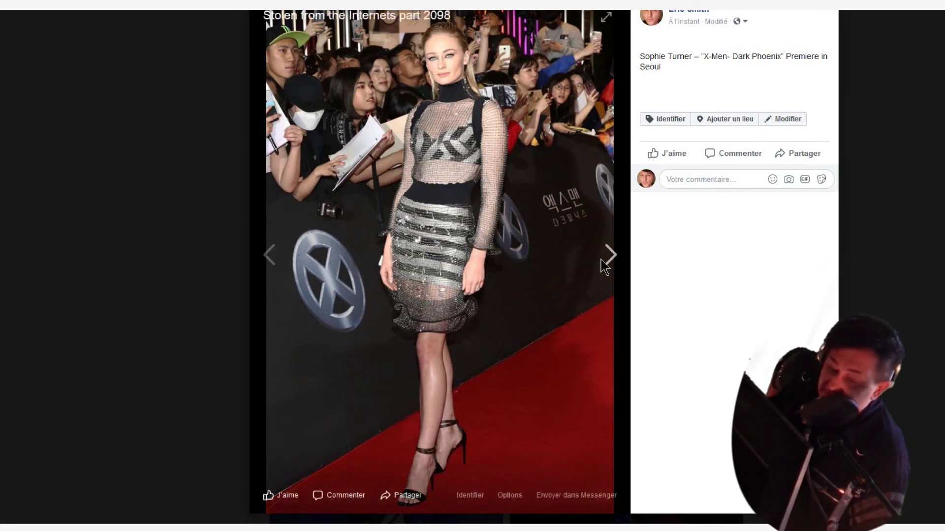
{"action": "key", "text": "Escape"}
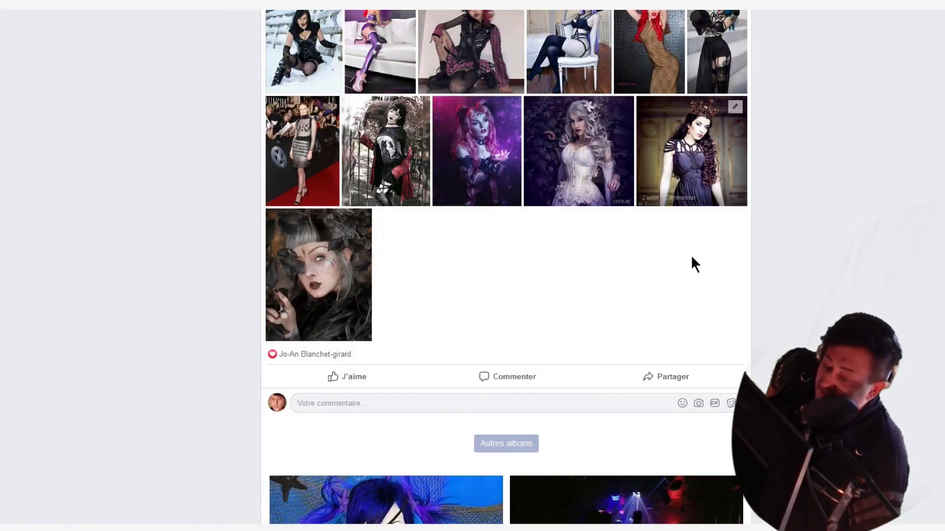
Open the profile's post of 46 new photos and inspect them one by one, from the horse photo past the captioned red-carpet photo.
{"action": "scroll", "coordinate": [696, 237], "scroll_direction": "up", "scroll_amount": 10}
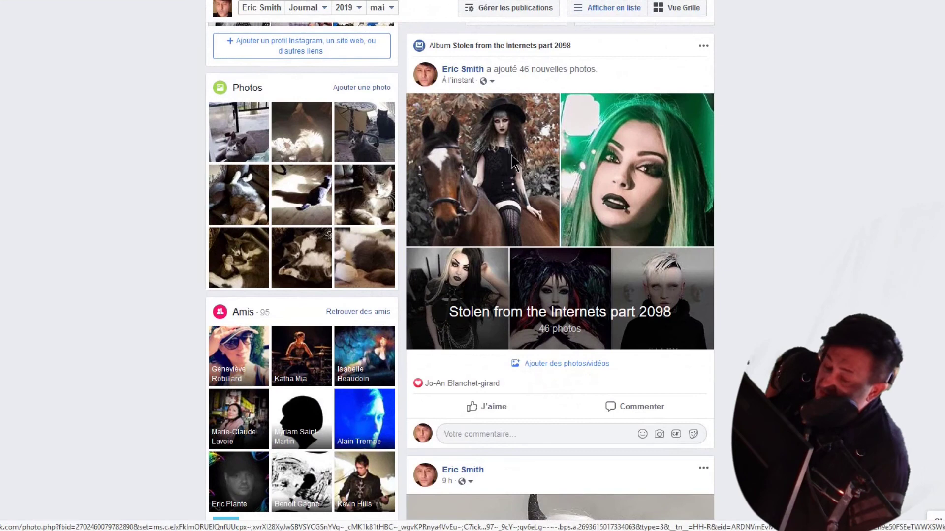
{"action": "left_click", "coordinate": [657, 290]}
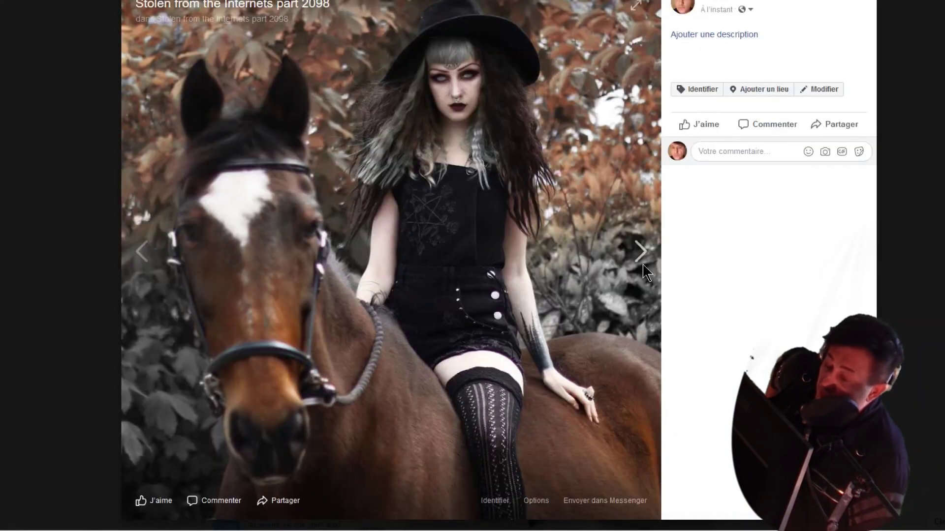
{"action": "left_click", "coordinate": [641, 252]}
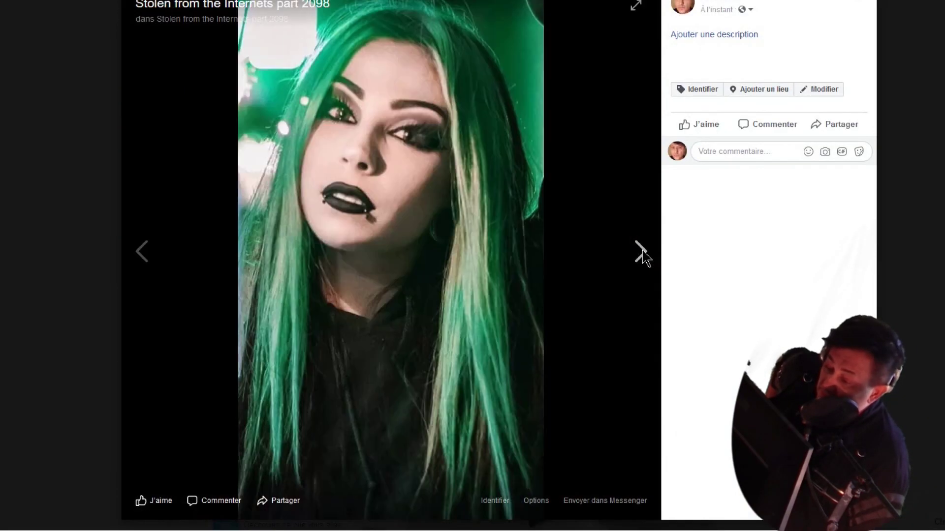
{"action": "left_click", "coordinate": [641, 252]}
{"action": "left_click", "coordinate": [641, 252]}
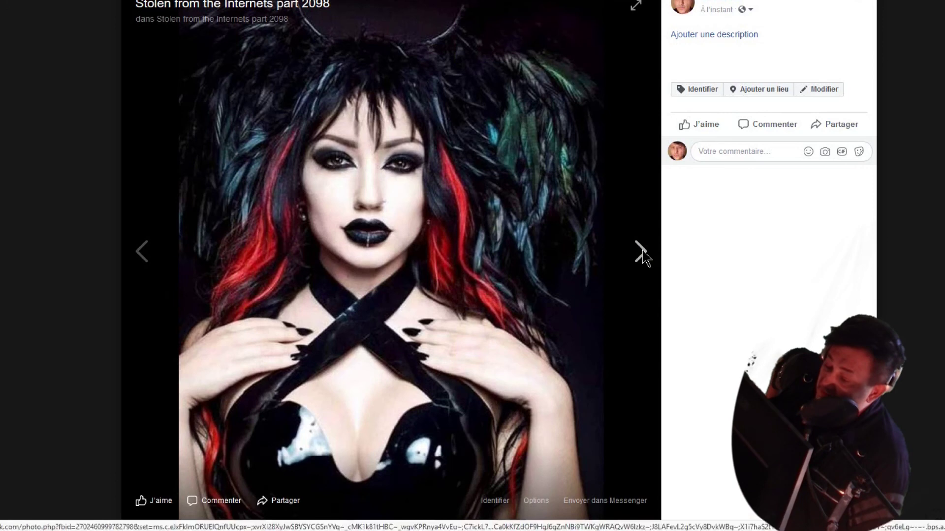
{"action": "left_click", "coordinate": [641, 252]}
{"action": "left_click", "coordinate": [641, 252]}
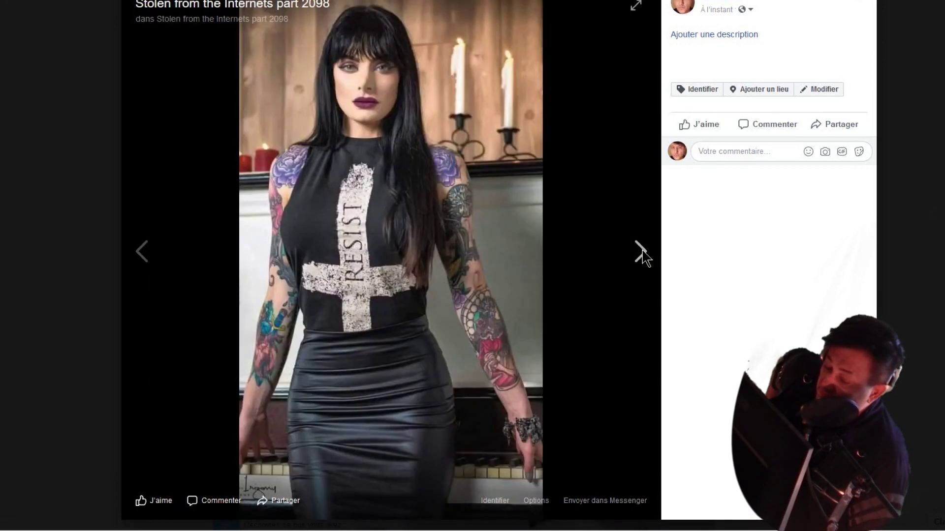
{"action": "left_click", "coordinate": [641, 252]}
{"action": "left_click", "coordinate": [641, 251]}
{"action": "left_click", "coordinate": [642, 253]}
{"action": "left_click", "coordinate": [642, 253]}
{"action": "left_click", "coordinate": [642, 253]}
{"action": "left_click", "coordinate": [642, 254]}
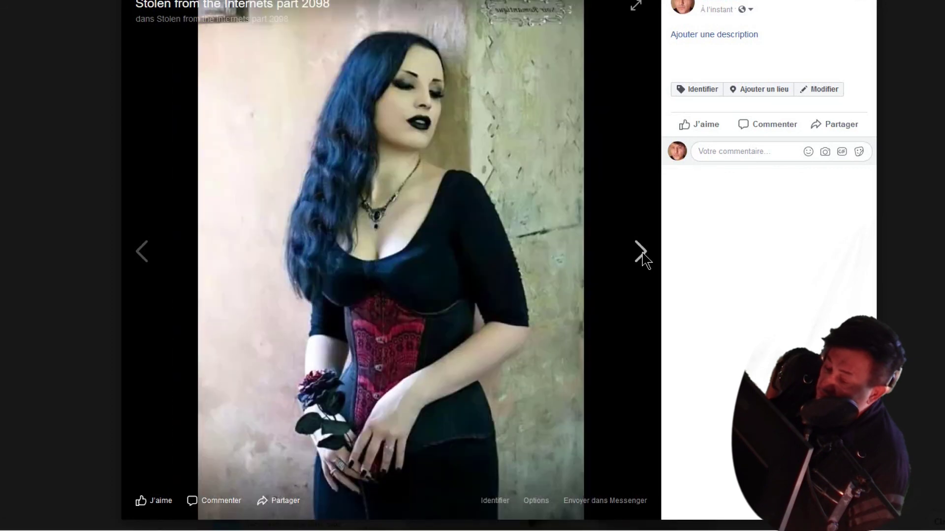
{"action": "left_click", "coordinate": [642, 254]}
{"action": "left_click", "coordinate": [642, 253]}
{"action": "left_click", "coordinate": [642, 253]}
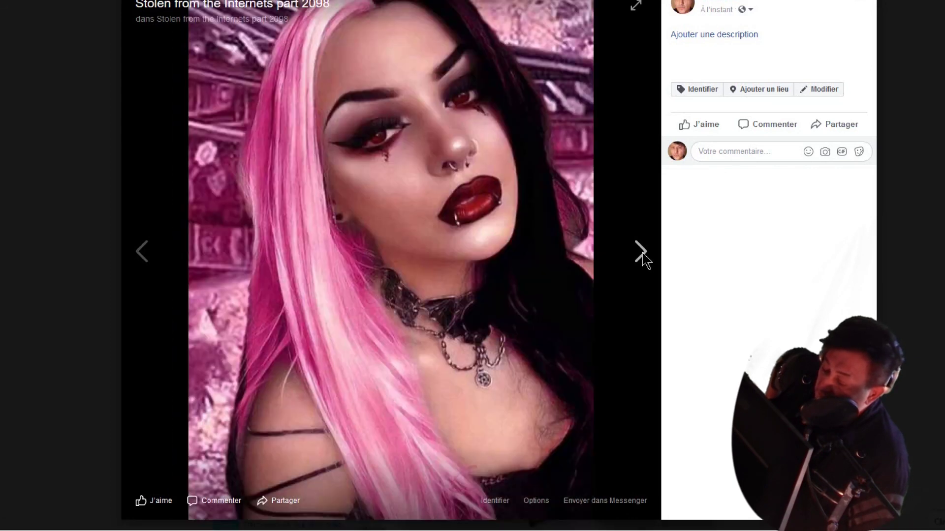
{"action": "left_click", "coordinate": [643, 254]}
{"action": "left_click", "coordinate": [643, 253]}
{"action": "left_click", "coordinate": [642, 254]}
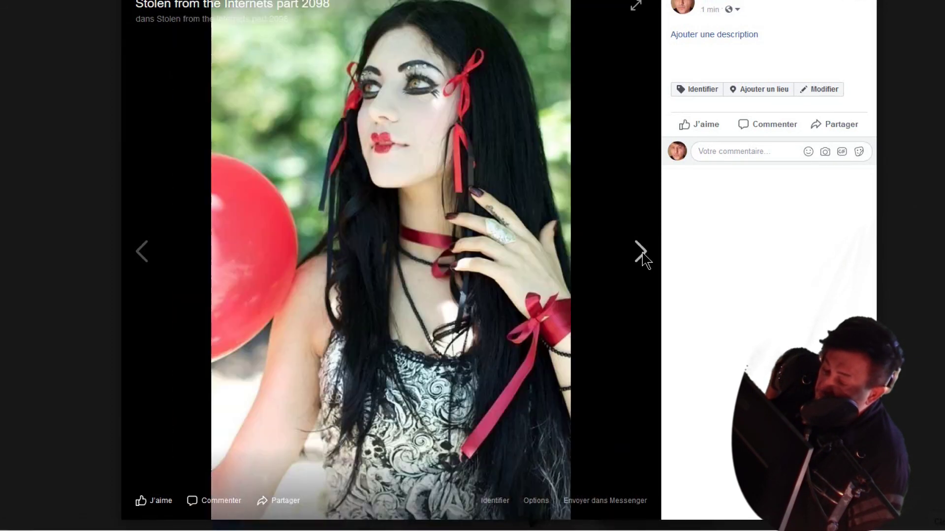
{"action": "left_click", "coordinate": [642, 253]}
{"action": "left_click", "coordinate": [642, 254]}
{"action": "left_click", "coordinate": [642, 253]}
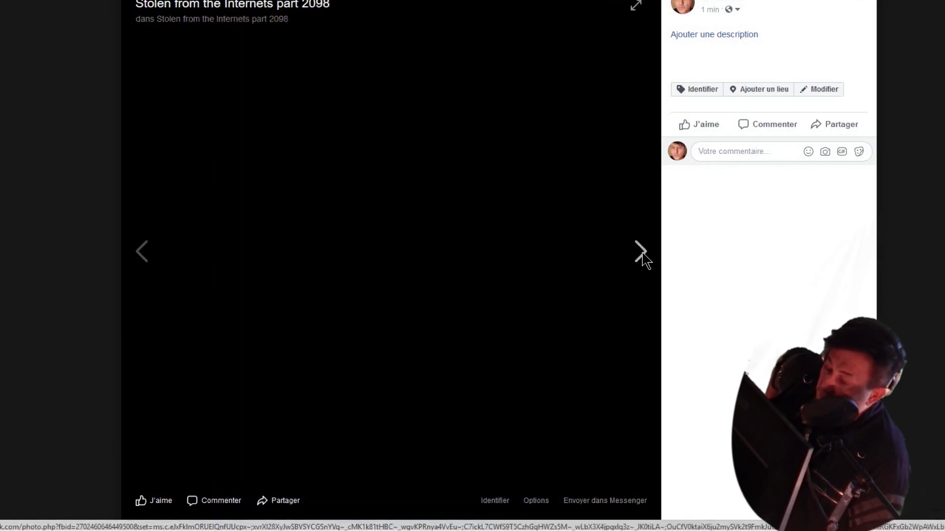
{"action": "left_click", "coordinate": [642, 254]}
{"action": "left_click", "coordinate": [642, 253]}
{"action": "left_click", "coordinate": [643, 253]}
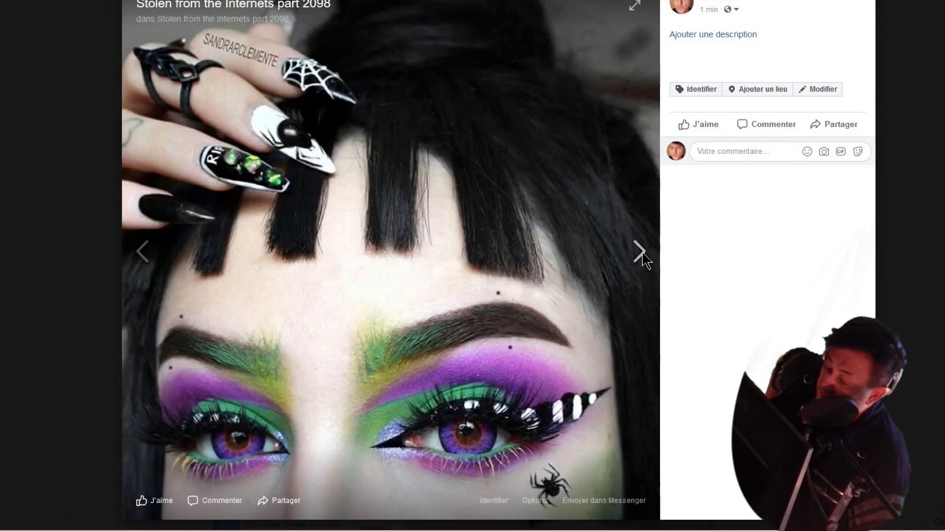
{"action": "left_click", "coordinate": [642, 253]}
{"action": "left_click", "coordinate": [643, 253]}
{"action": "left_click", "coordinate": [642, 254]}
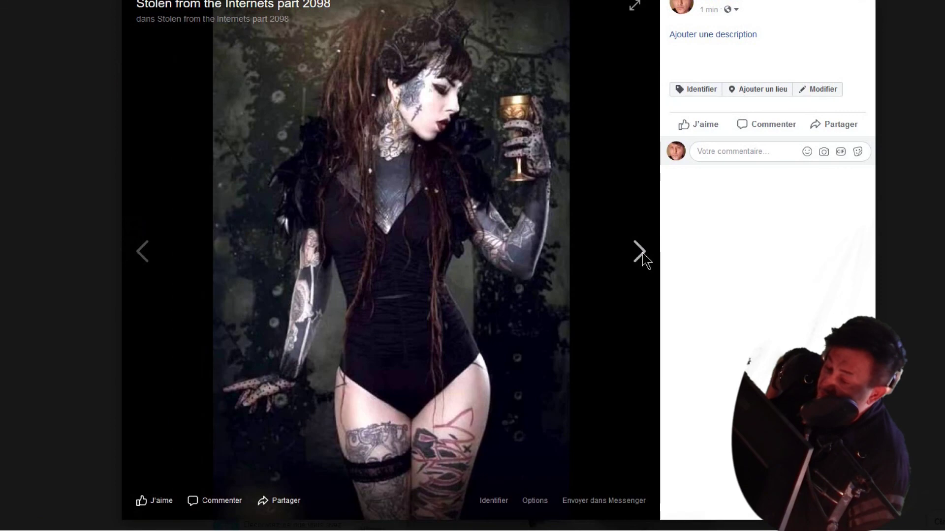
{"action": "left_click", "coordinate": [642, 254]}
{"action": "left_click", "coordinate": [642, 253]}
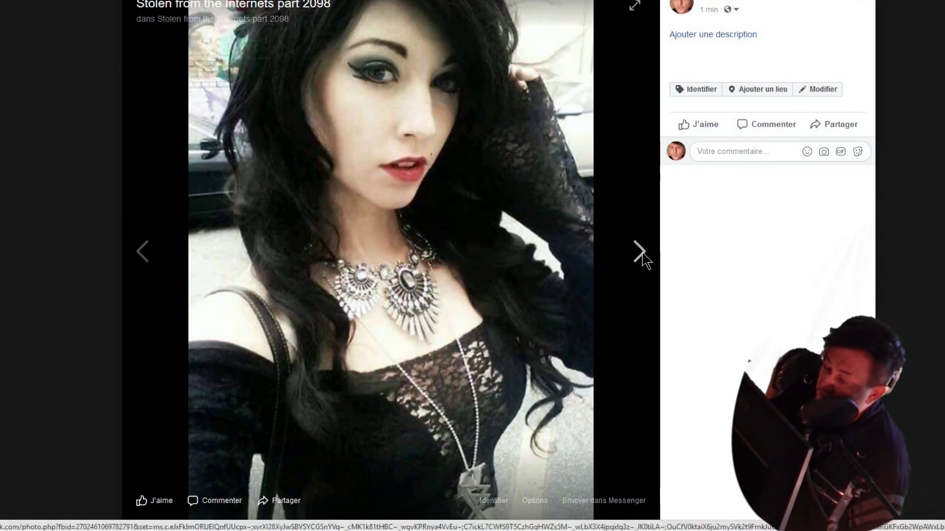
{"action": "left_click", "coordinate": [642, 254]}
{"action": "left_click", "coordinate": [642, 254]}
{"action": "left_click", "coordinate": [642, 253]}
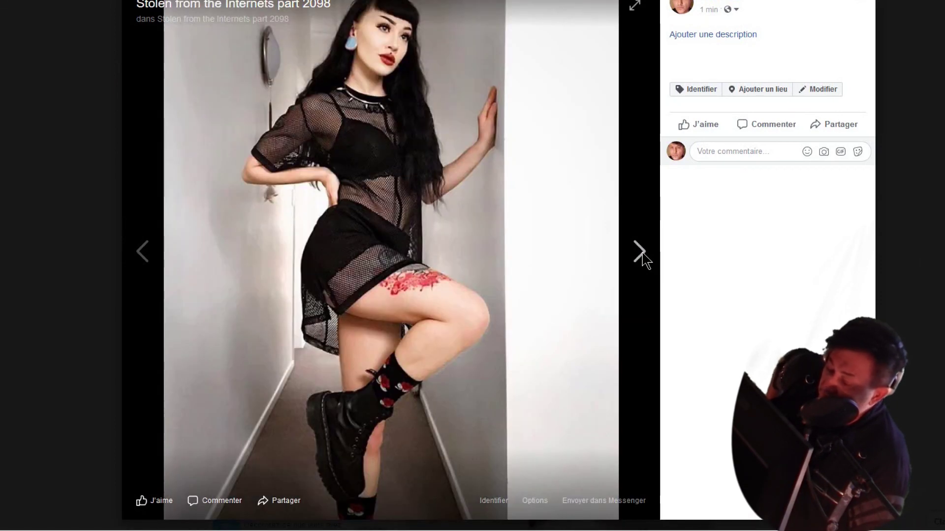
{"action": "left_click", "coordinate": [642, 253]}
{"action": "left_click", "coordinate": [642, 253]}
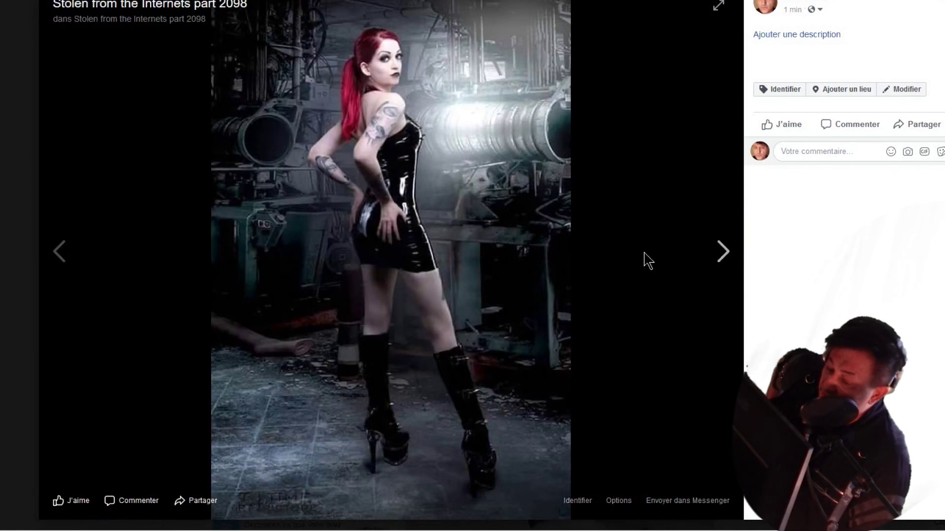
{"action": "left_click", "coordinate": [732, 260]}
{"action": "left_click", "coordinate": [730, 259]}
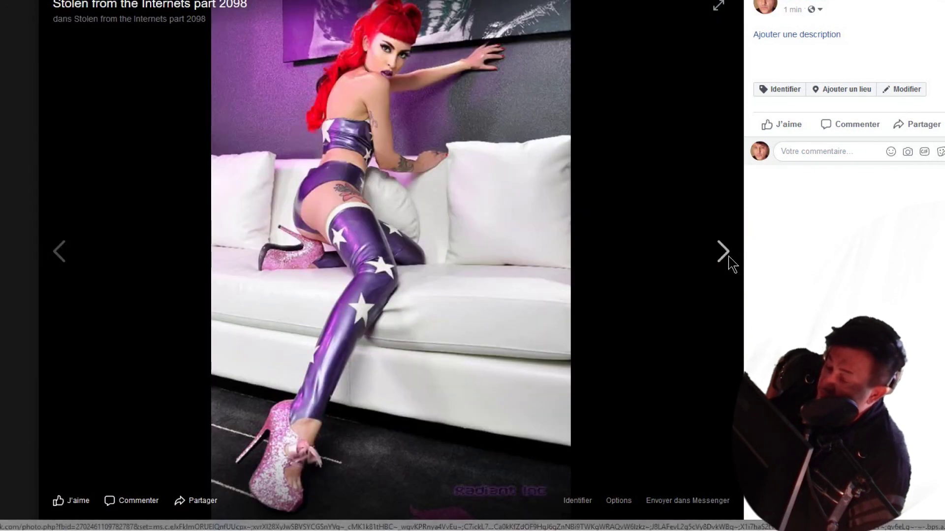
{"action": "left_click", "coordinate": [732, 261]}
{"action": "left_click", "coordinate": [732, 261]}
{"action": "left_click", "coordinate": [732, 260]}
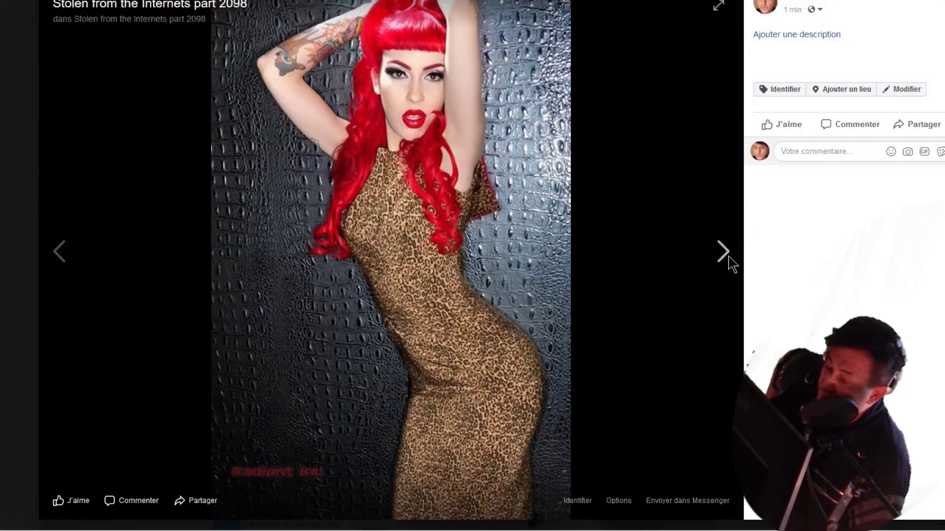
{"action": "left_click", "coordinate": [732, 261]}
{"action": "left_click", "coordinate": [730, 259]}
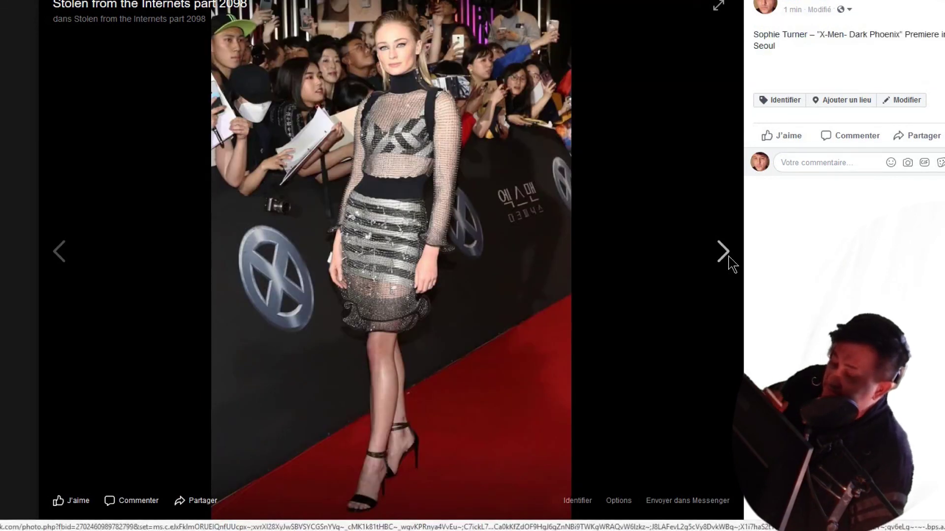
{"action": "left_click", "coordinate": [730, 258]}
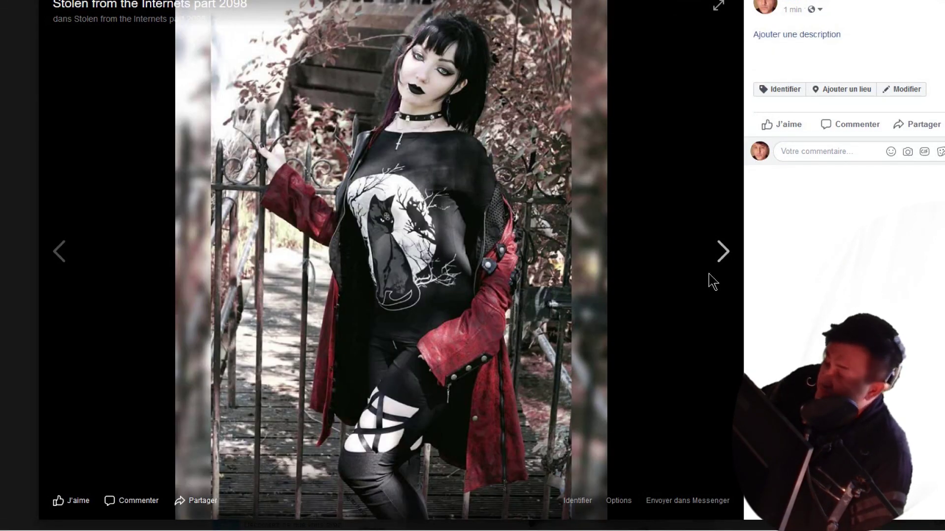
Return to the red-carpet photo to recheck its description and continue viewing up to the photo of the crowned woman.
{"action": "left_click", "coordinate": [54, 261]}
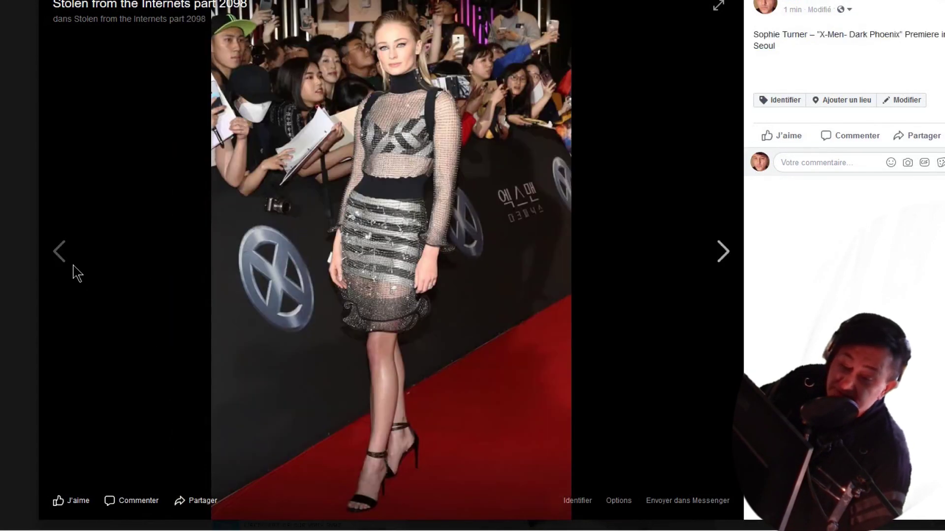
{"action": "left_click", "coordinate": [723, 260]}
{"action": "left_click", "coordinate": [723, 260]}
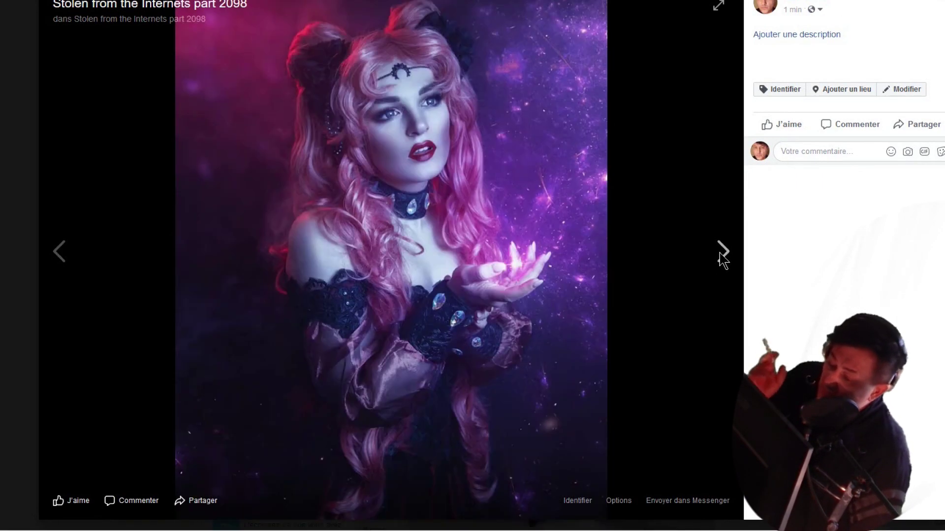
{"action": "left_click", "coordinate": [723, 260]}
{"action": "left_click", "coordinate": [723, 259]}
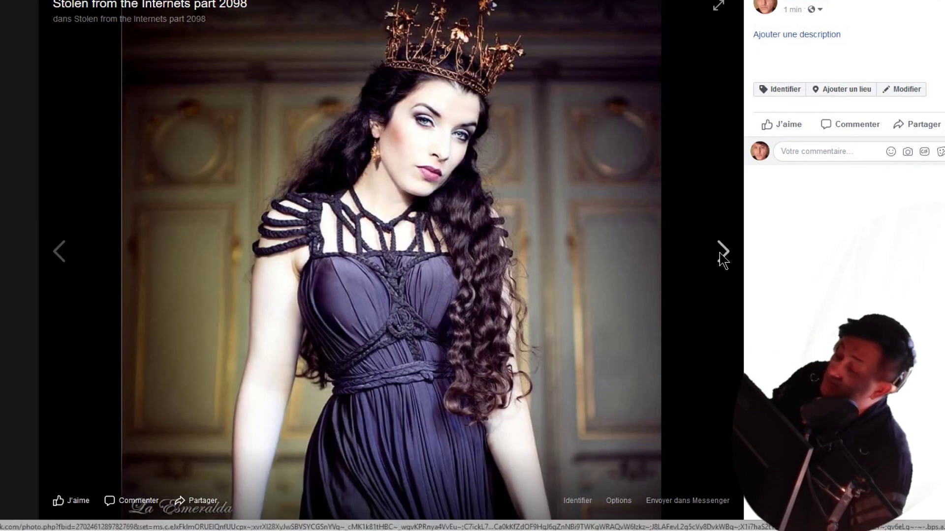